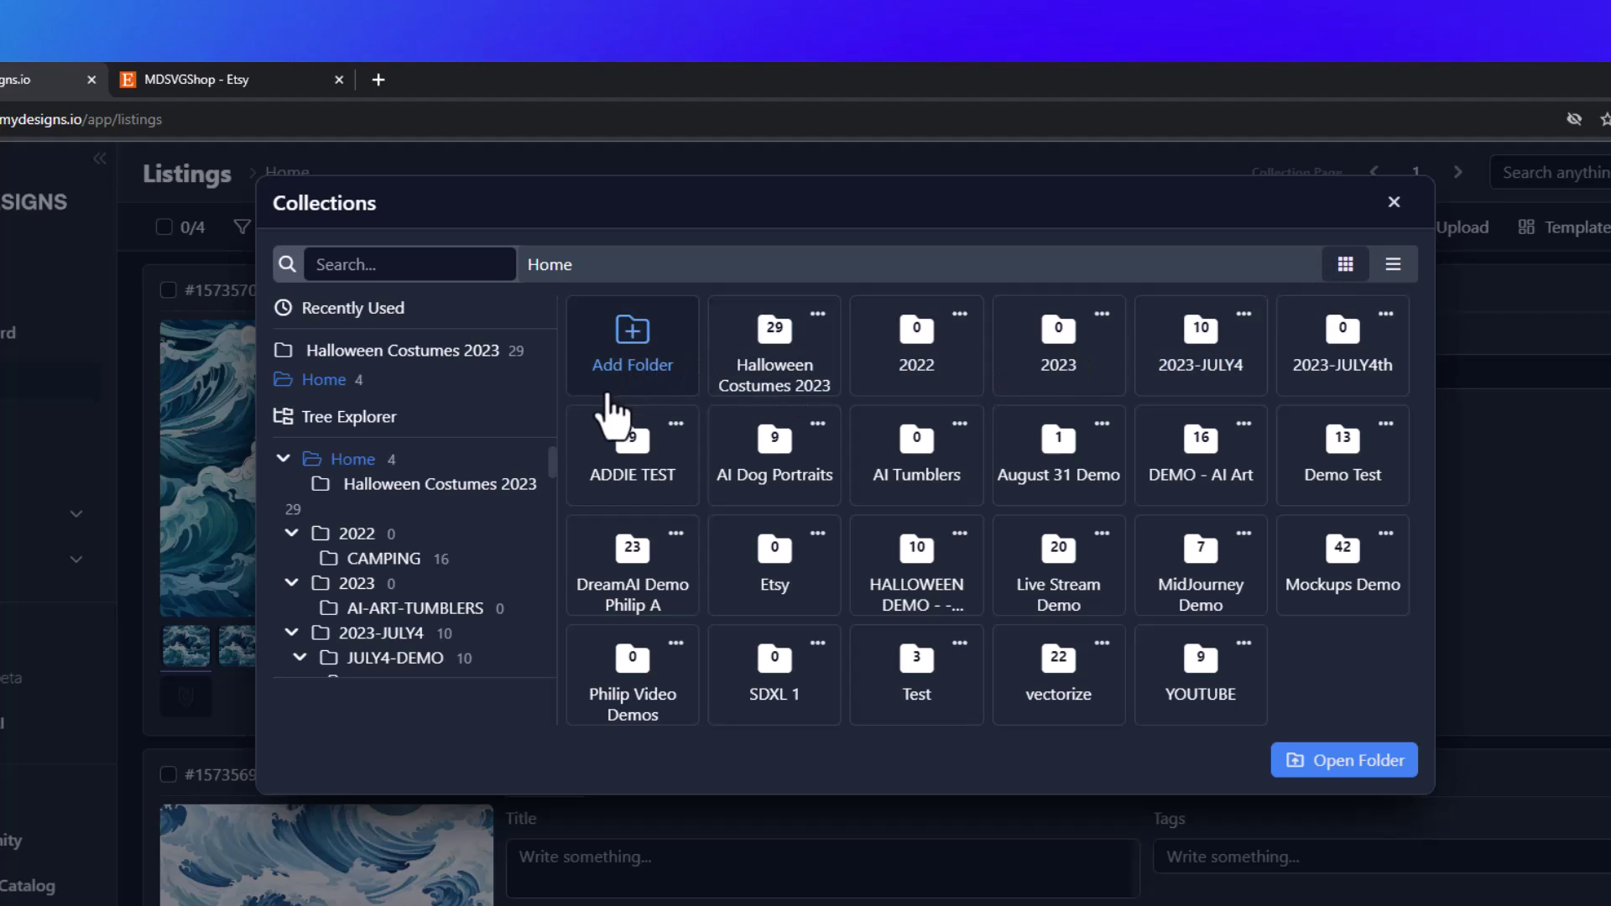
Create a collection folder named DIGITAL PRODUCT DEMO with the default template and open it
{"action": "left_click", "coordinate": [646, 364]}
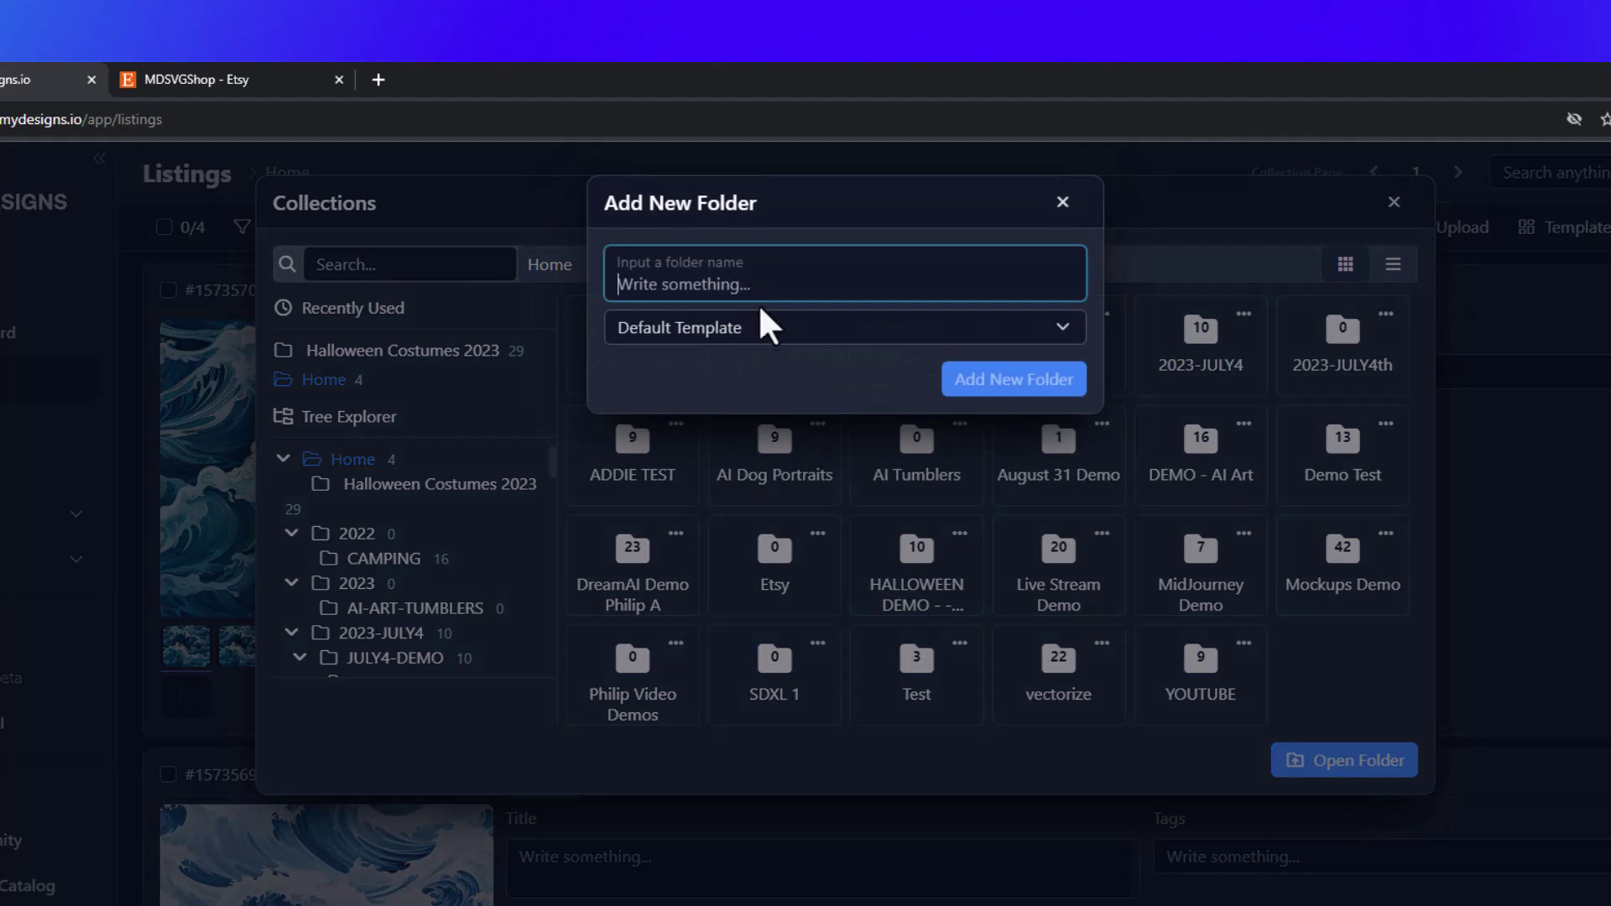
{"action": "type", "text": "DIGITA"}
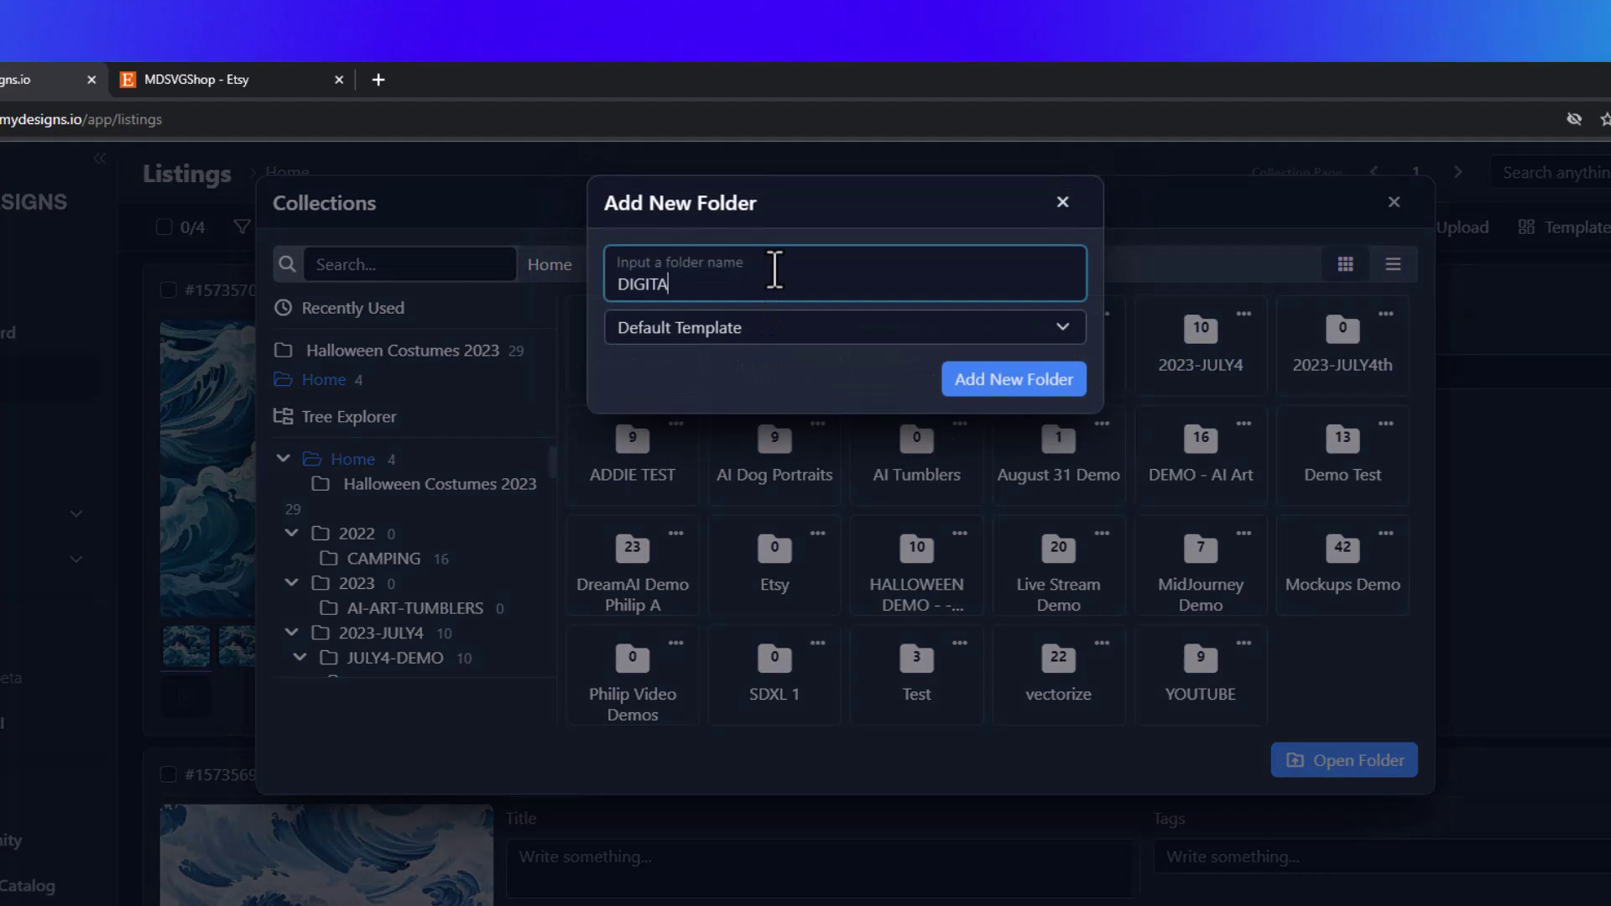
{"action": "type", "text": "L PRODUCT DEMO"}
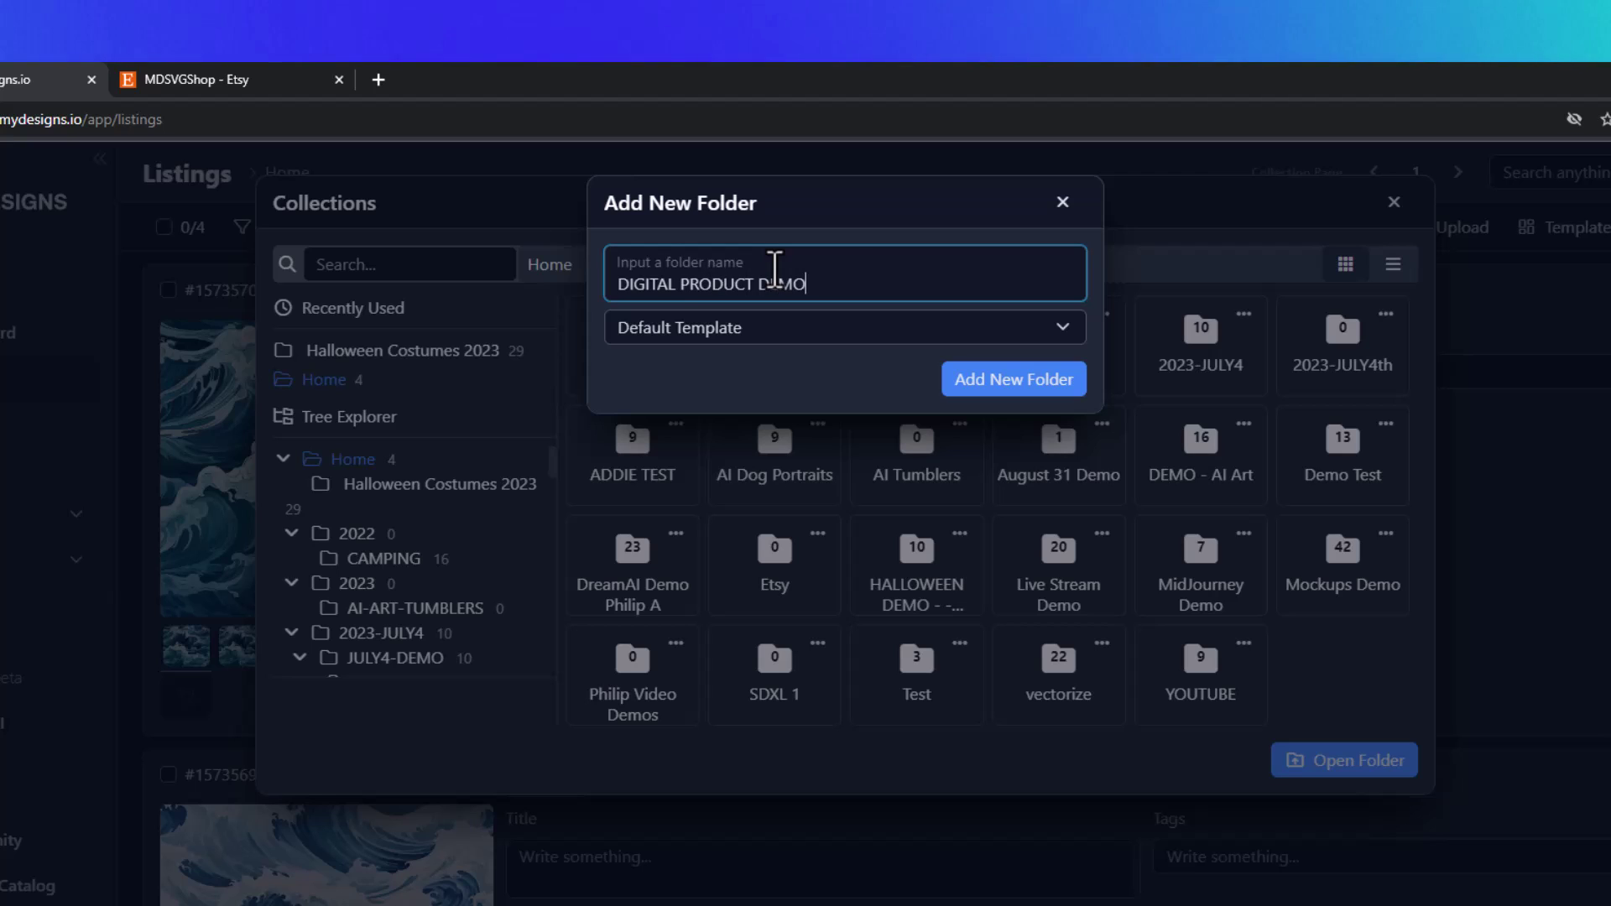
{"action": "left_click", "coordinate": [1016, 388]}
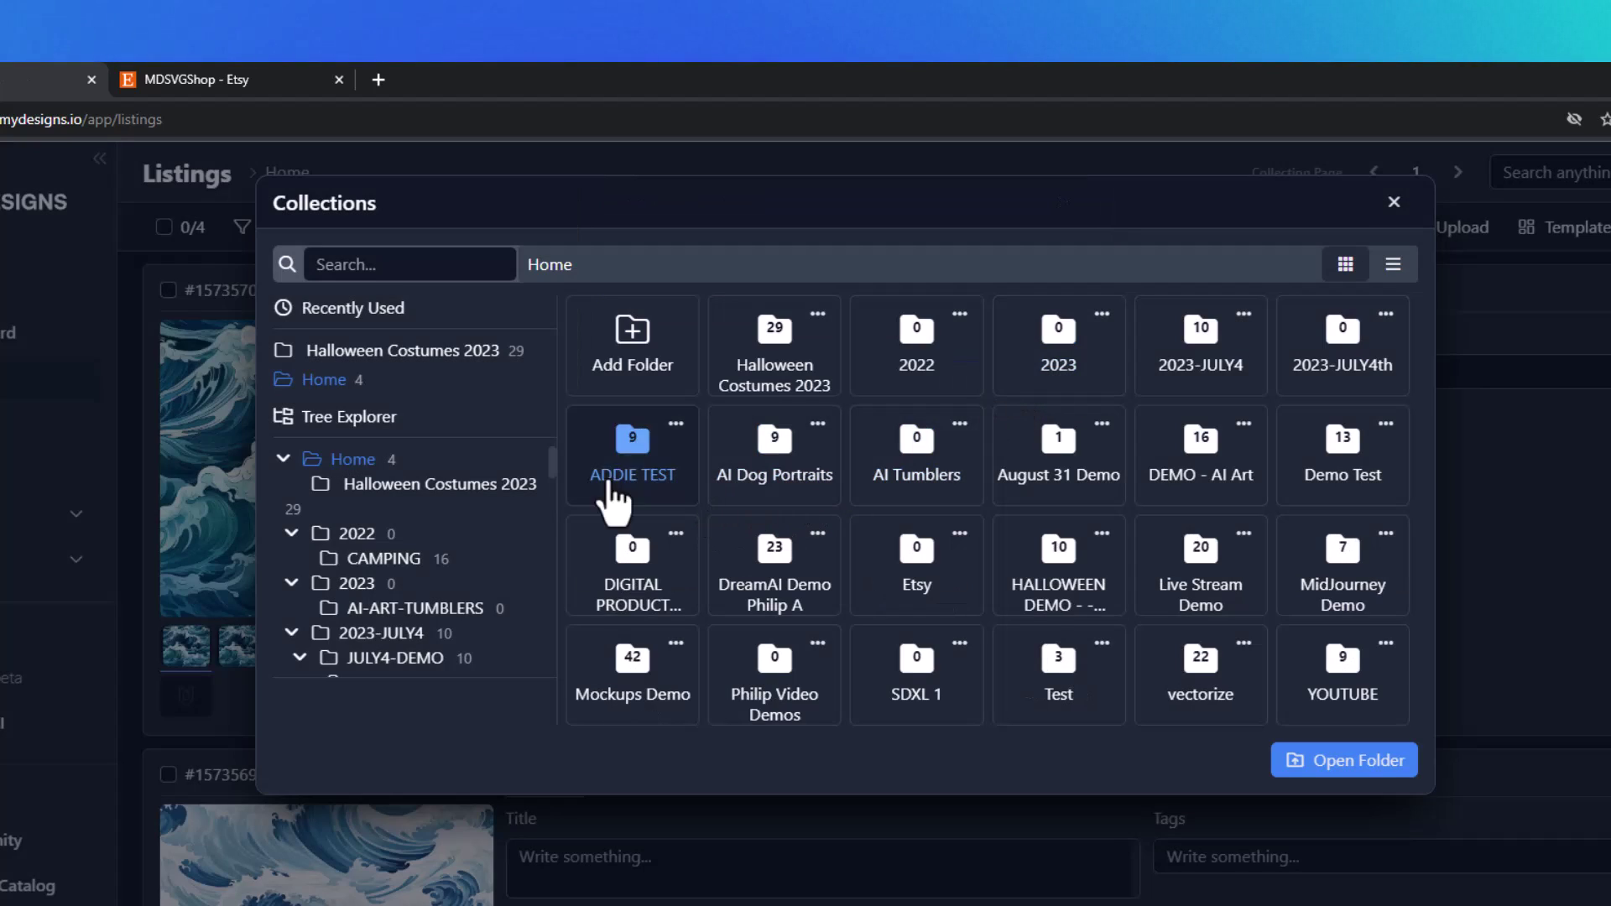
{"action": "scroll", "coordinate": [403, 576], "scroll_direction": "down", "scroll_amount": 5}
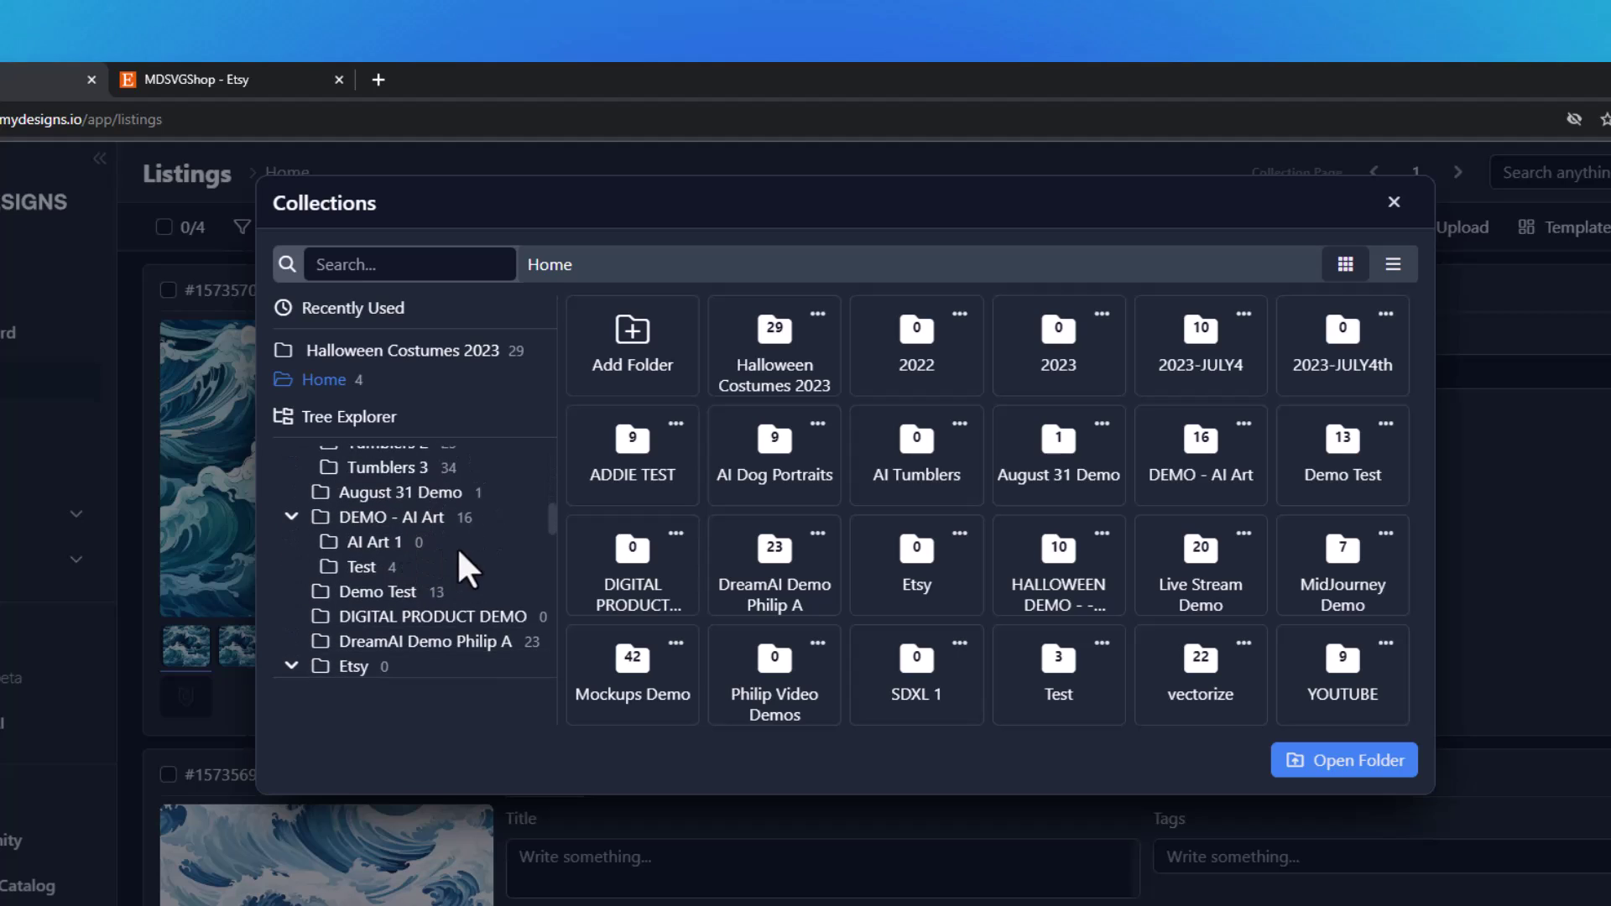
{"action": "left_click", "coordinate": [476, 617]}
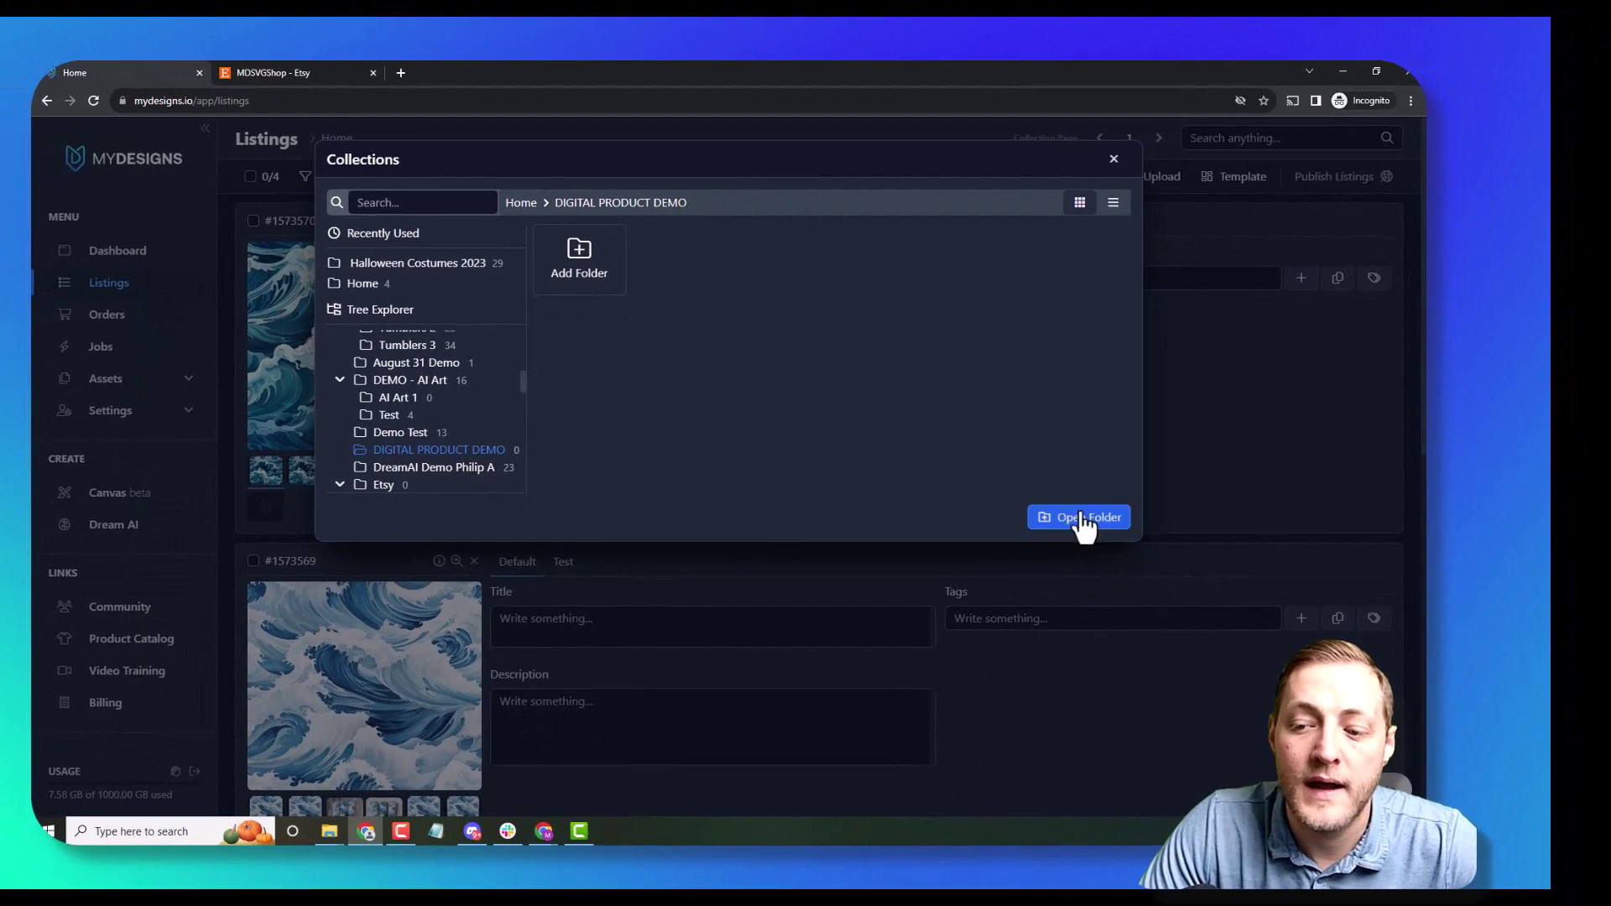
{"action": "left_click", "coordinate": [1082, 519]}
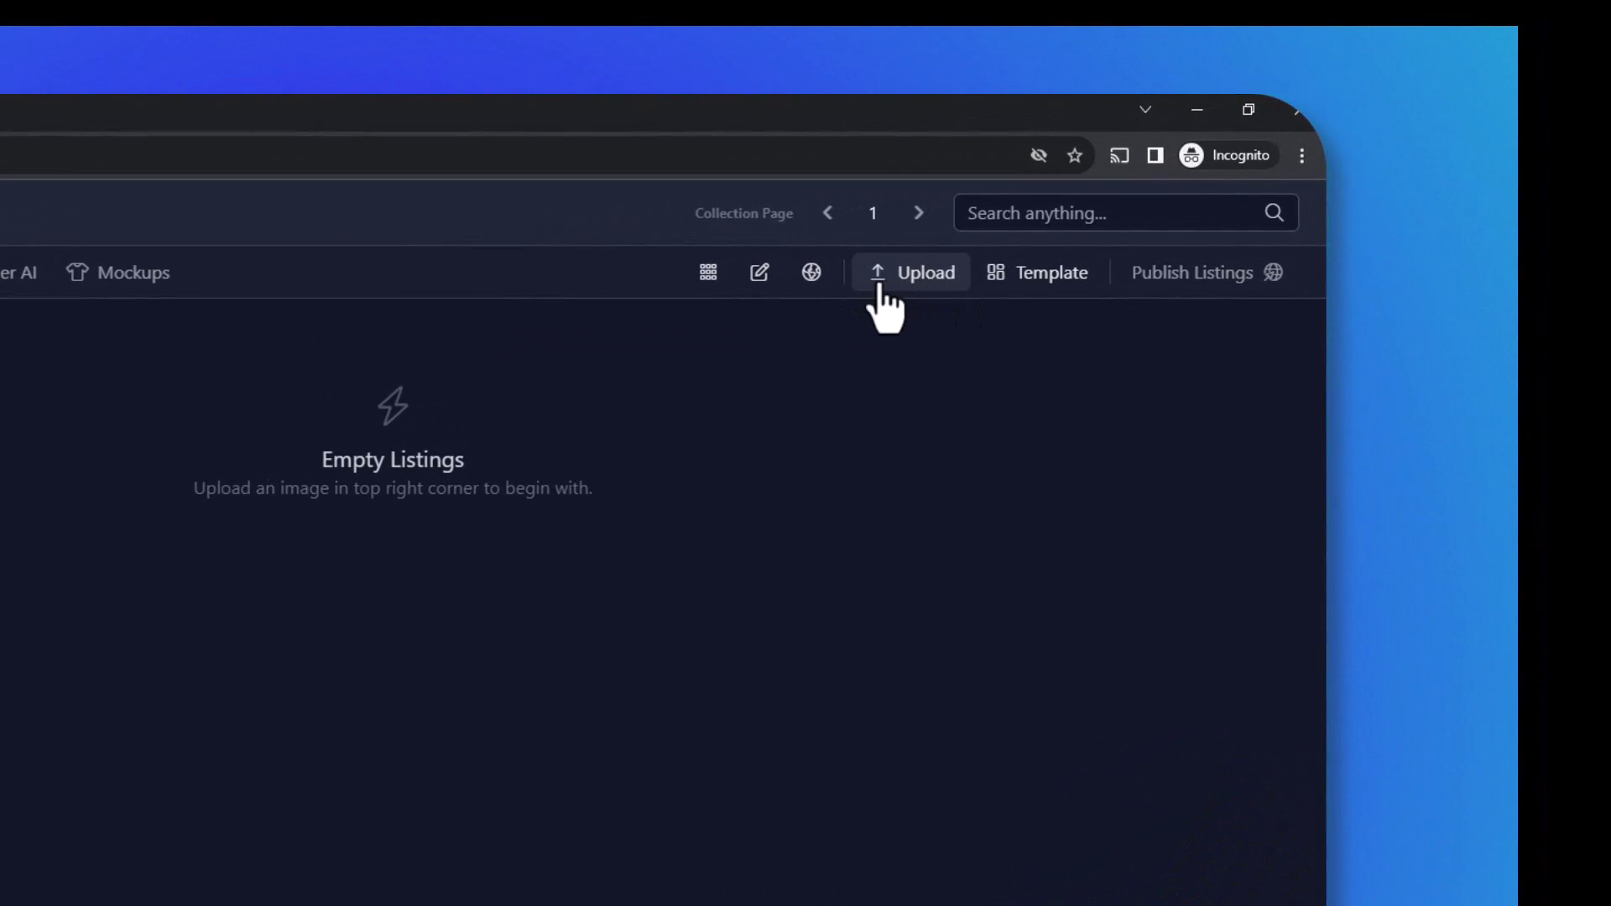
Upload the ten camping PNG designs as main files into the DIGITAL PRODUCT DEMO folder
{"action": "left_click", "coordinate": [916, 281]}
{"action": "left_click", "coordinate": [923, 319]}
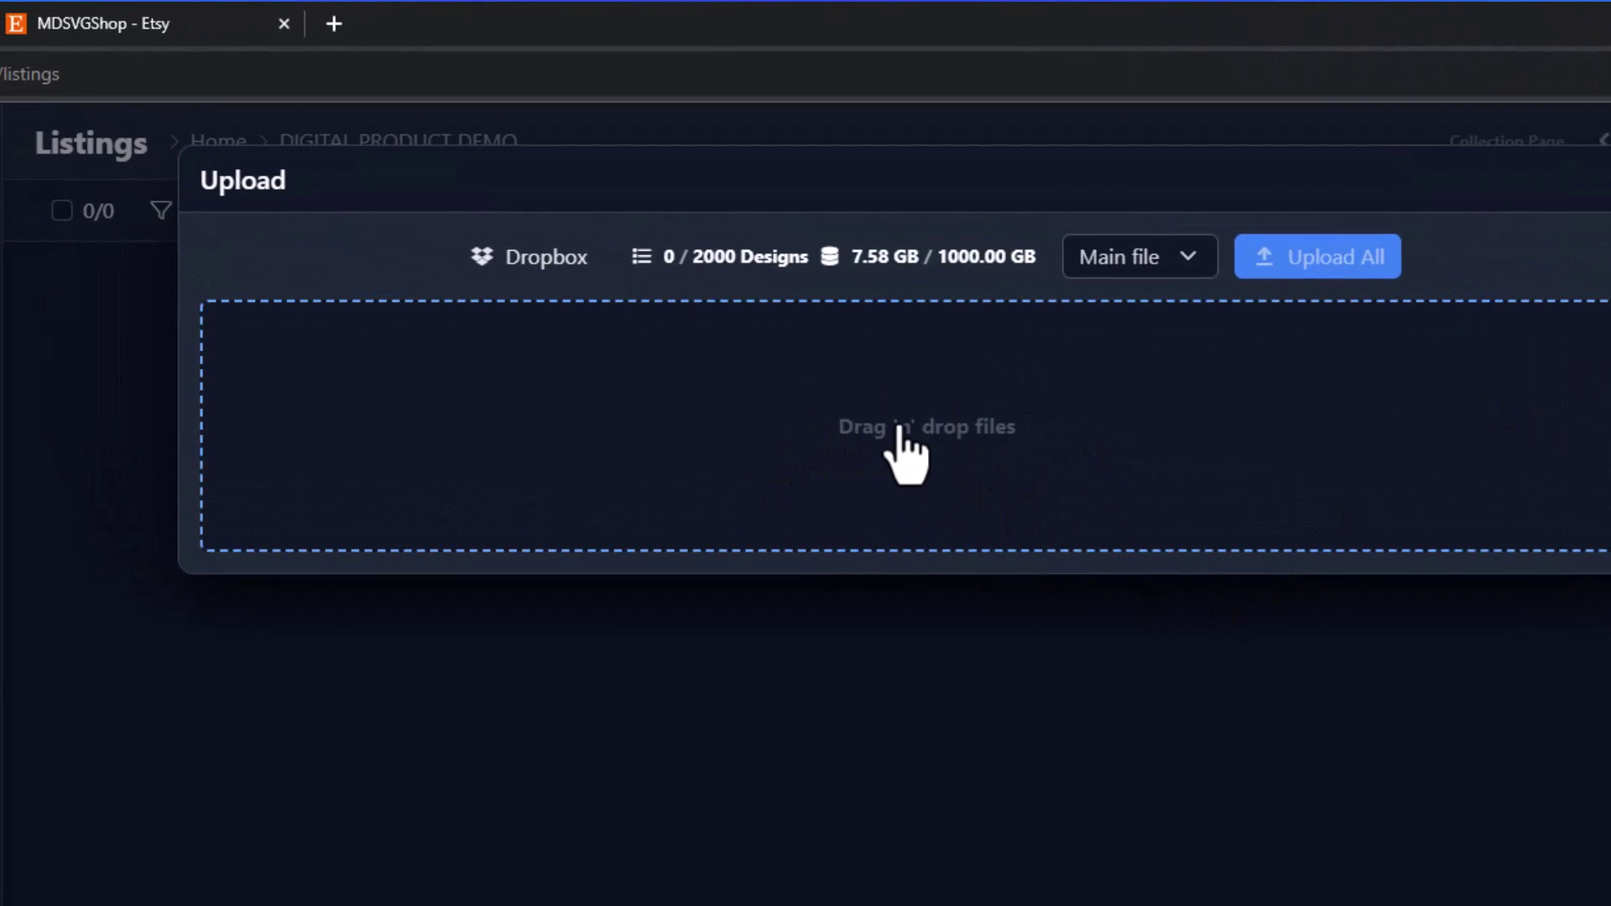
{"action": "left_click", "coordinate": [885, 470]}
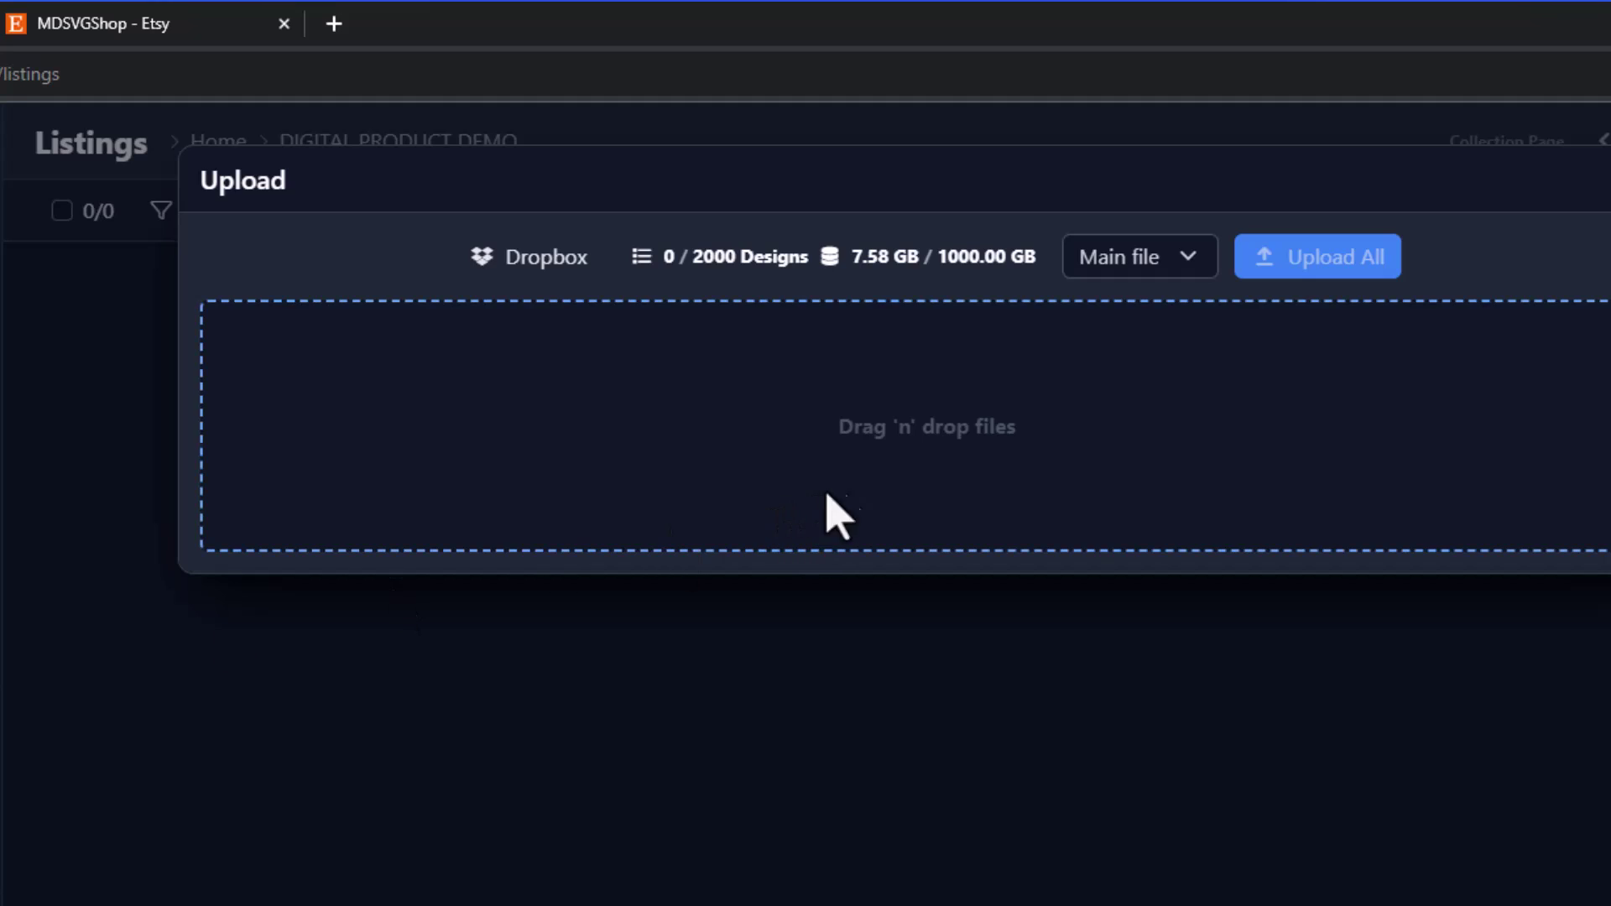
{"action": "key", "text": "Escape"}
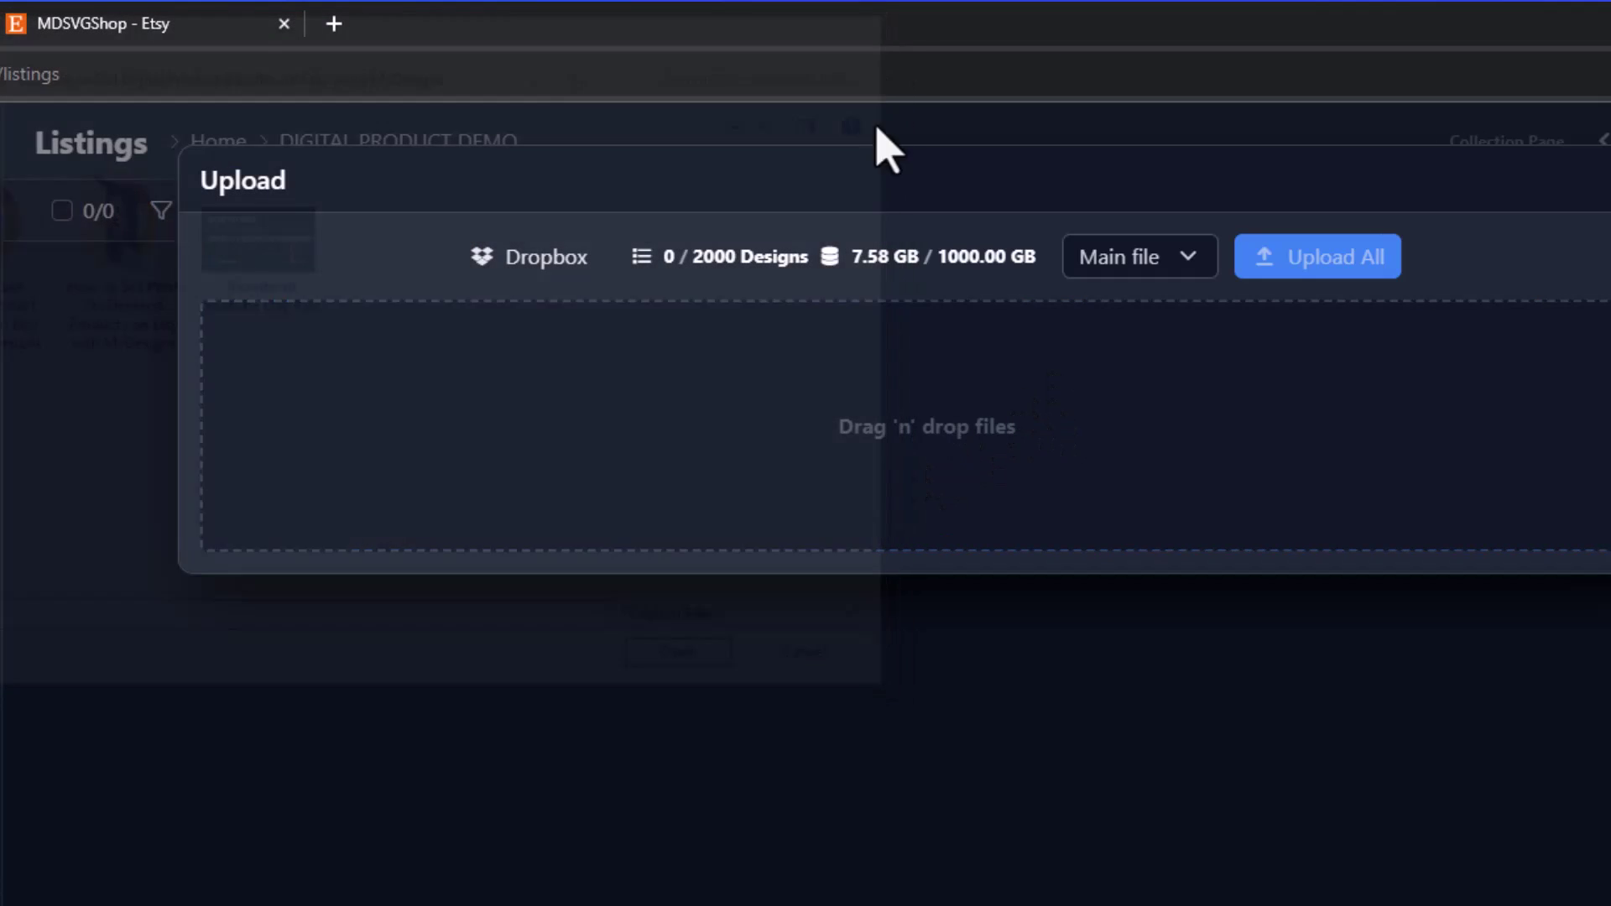
{"action": "left_click_drag", "start_coordinate": [701, 504], "coordinate": [892, 461]}
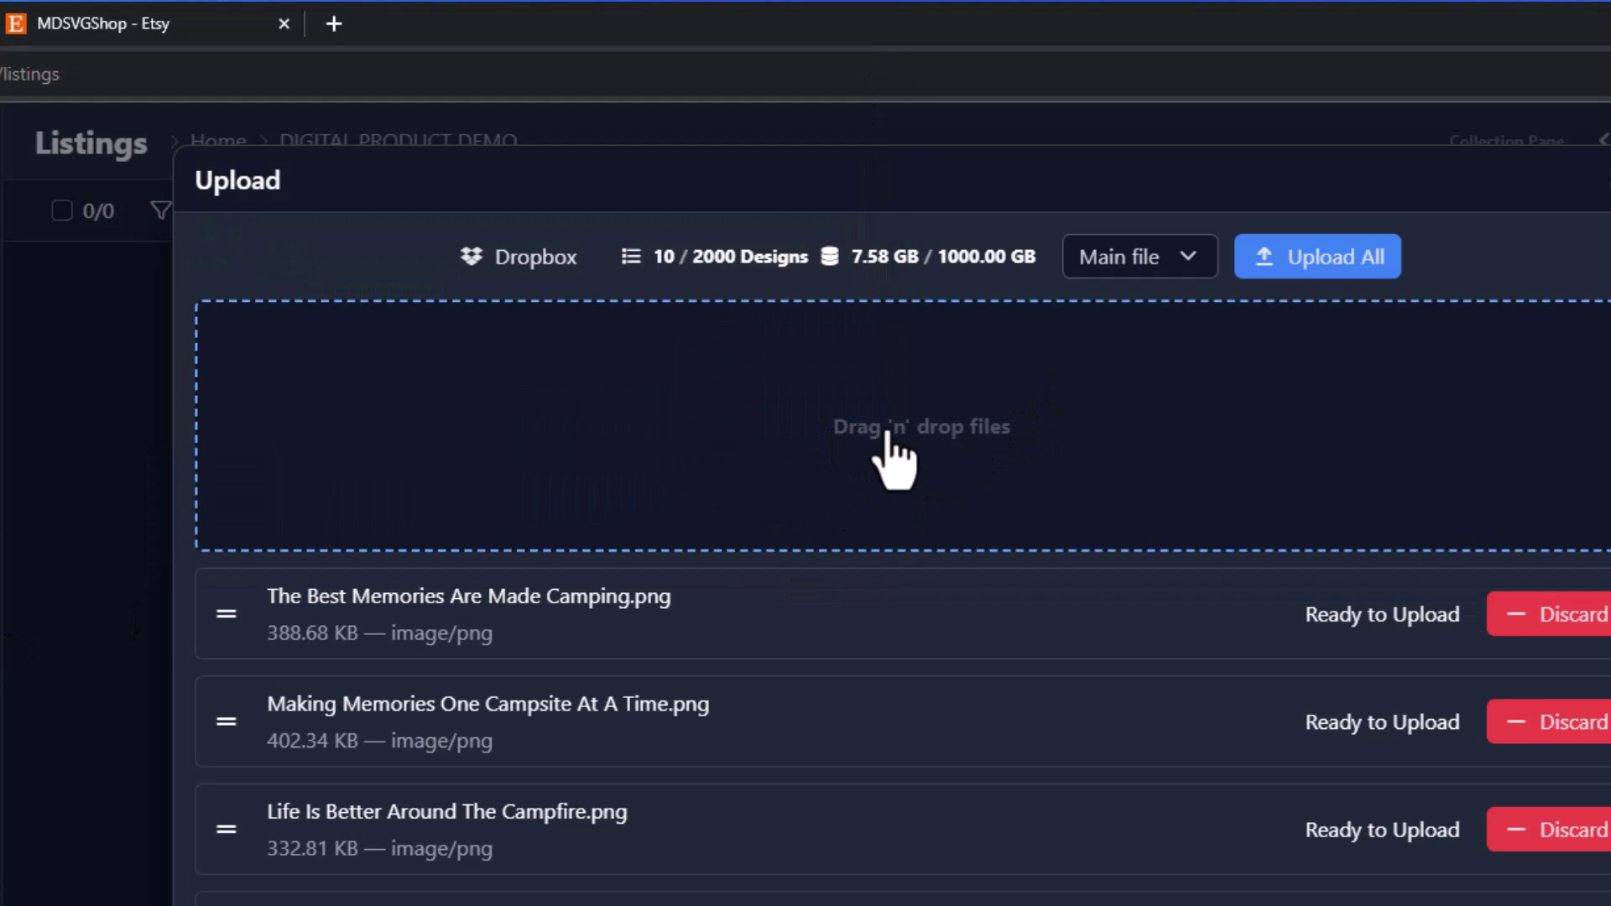
{"action": "left_click", "coordinate": [1299, 256]}
{"action": "left_click", "coordinate": [1108, 312]}
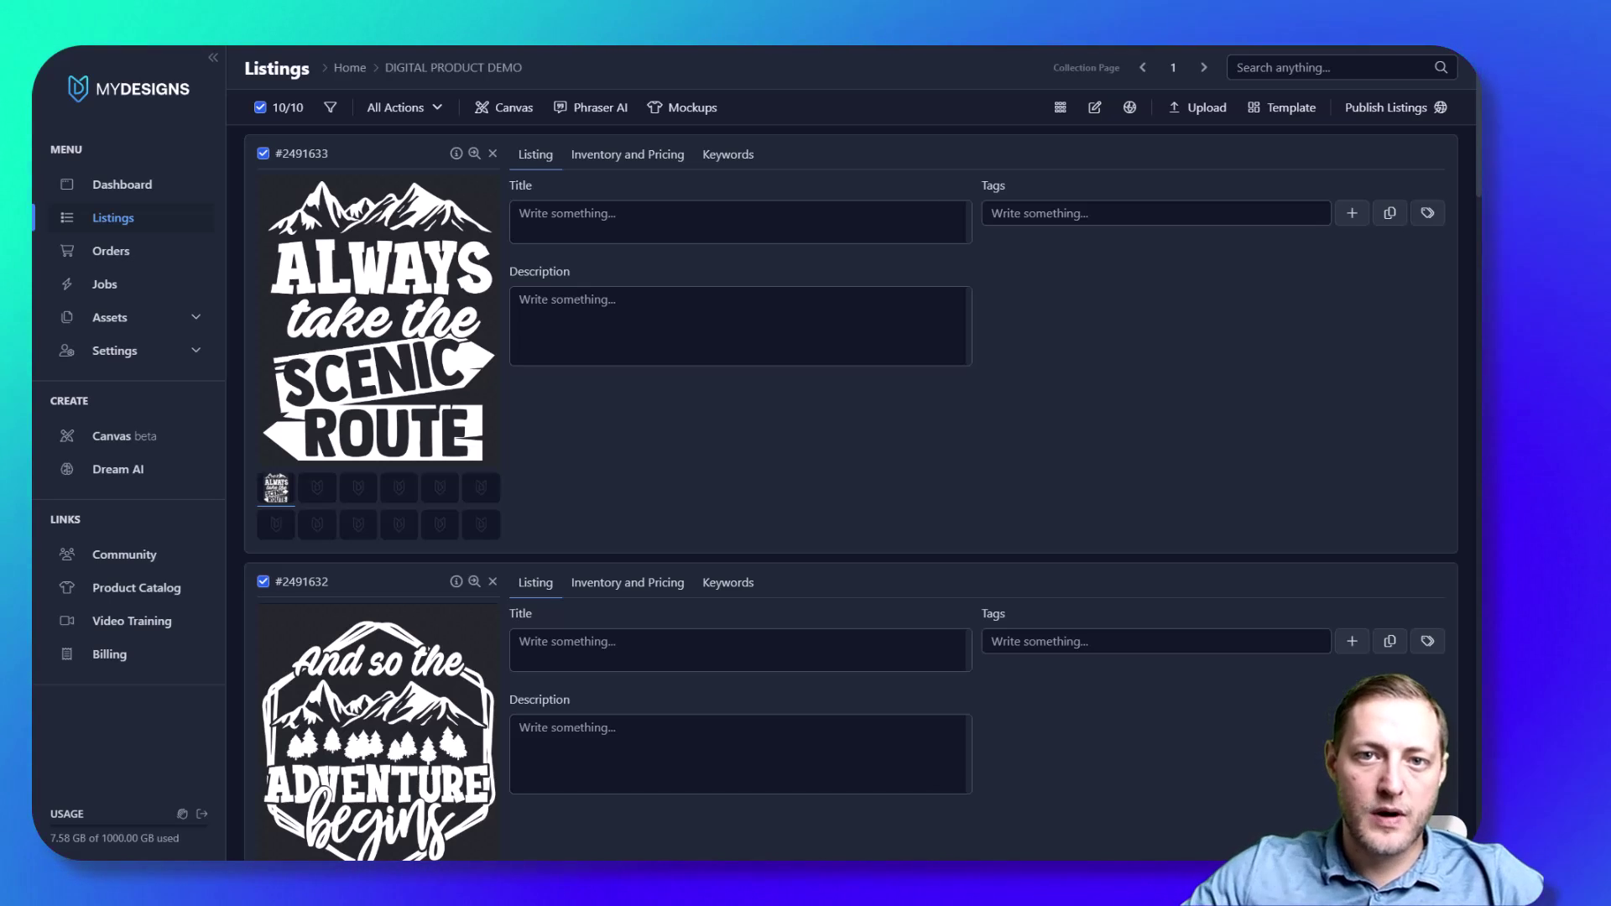
Look over the title, description and tag fields of the uploaded design listings
{"action": "left_click", "coordinate": [943, 302]}
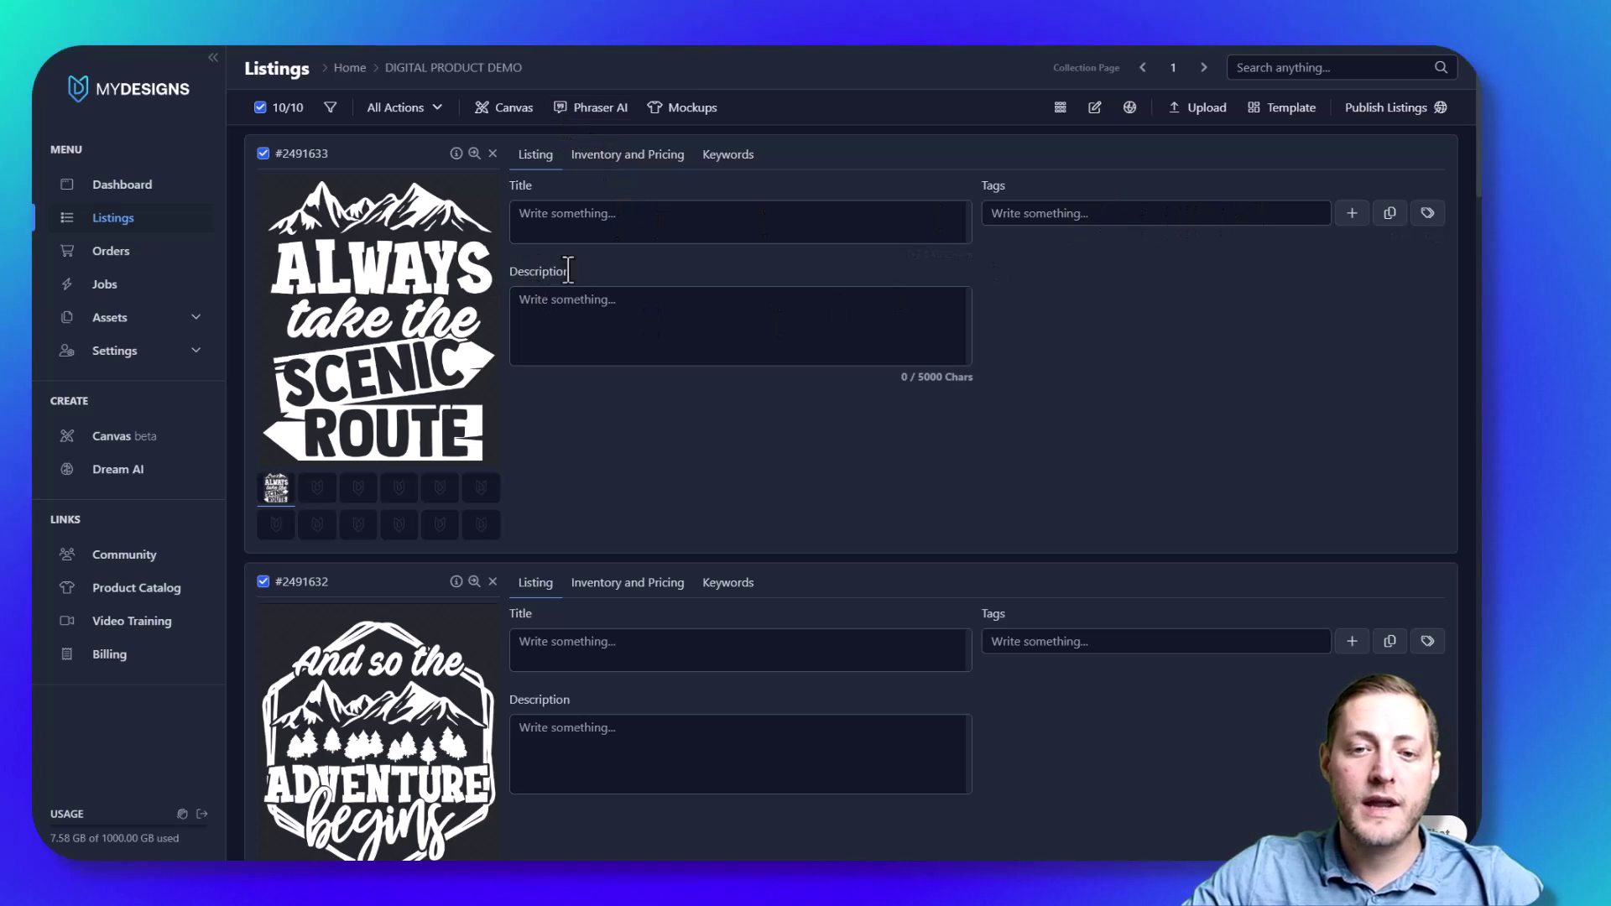
{"action": "left_click_drag", "start_coordinate": [542, 273], "coordinate": [489, 285]}
{"action": "left_click", "coordinate": [686, 295]}
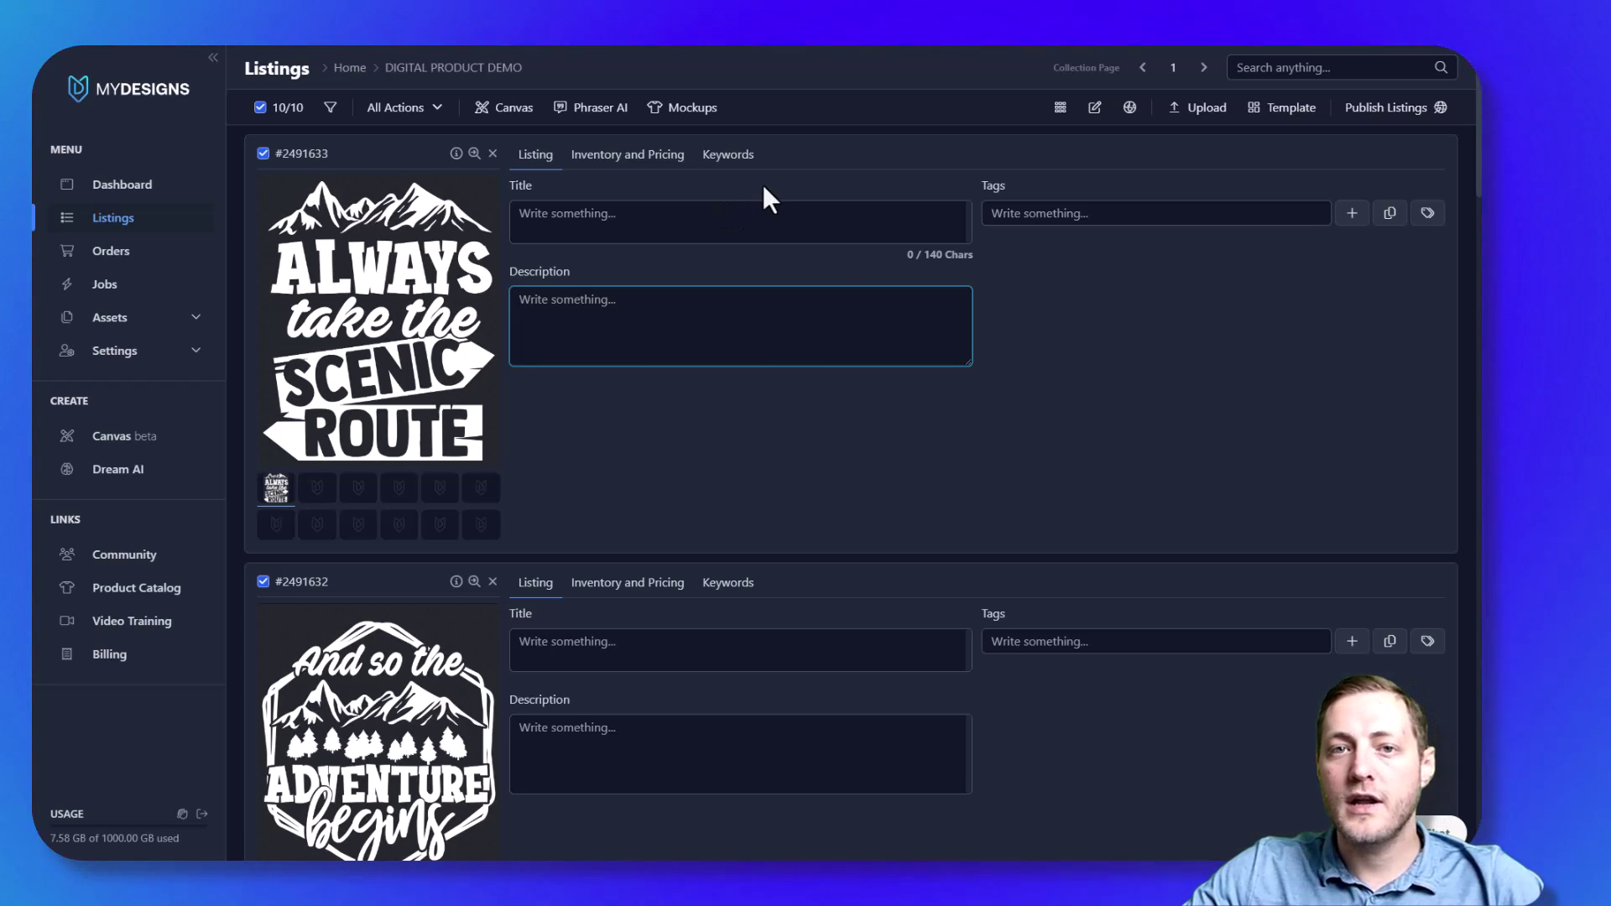
{"action": "scroll", "coordinate": [394, 369], "scroll_direction": "down", "scroll_amount": 9}
{"action": "scroll", "coordinate": [415, 347], "scroll_direction": "down", "scroll_amount": 20}
{"action": "scroll", "coordinate": [438, 356], "scroll_direction": "up", "scroll_amount": 11}
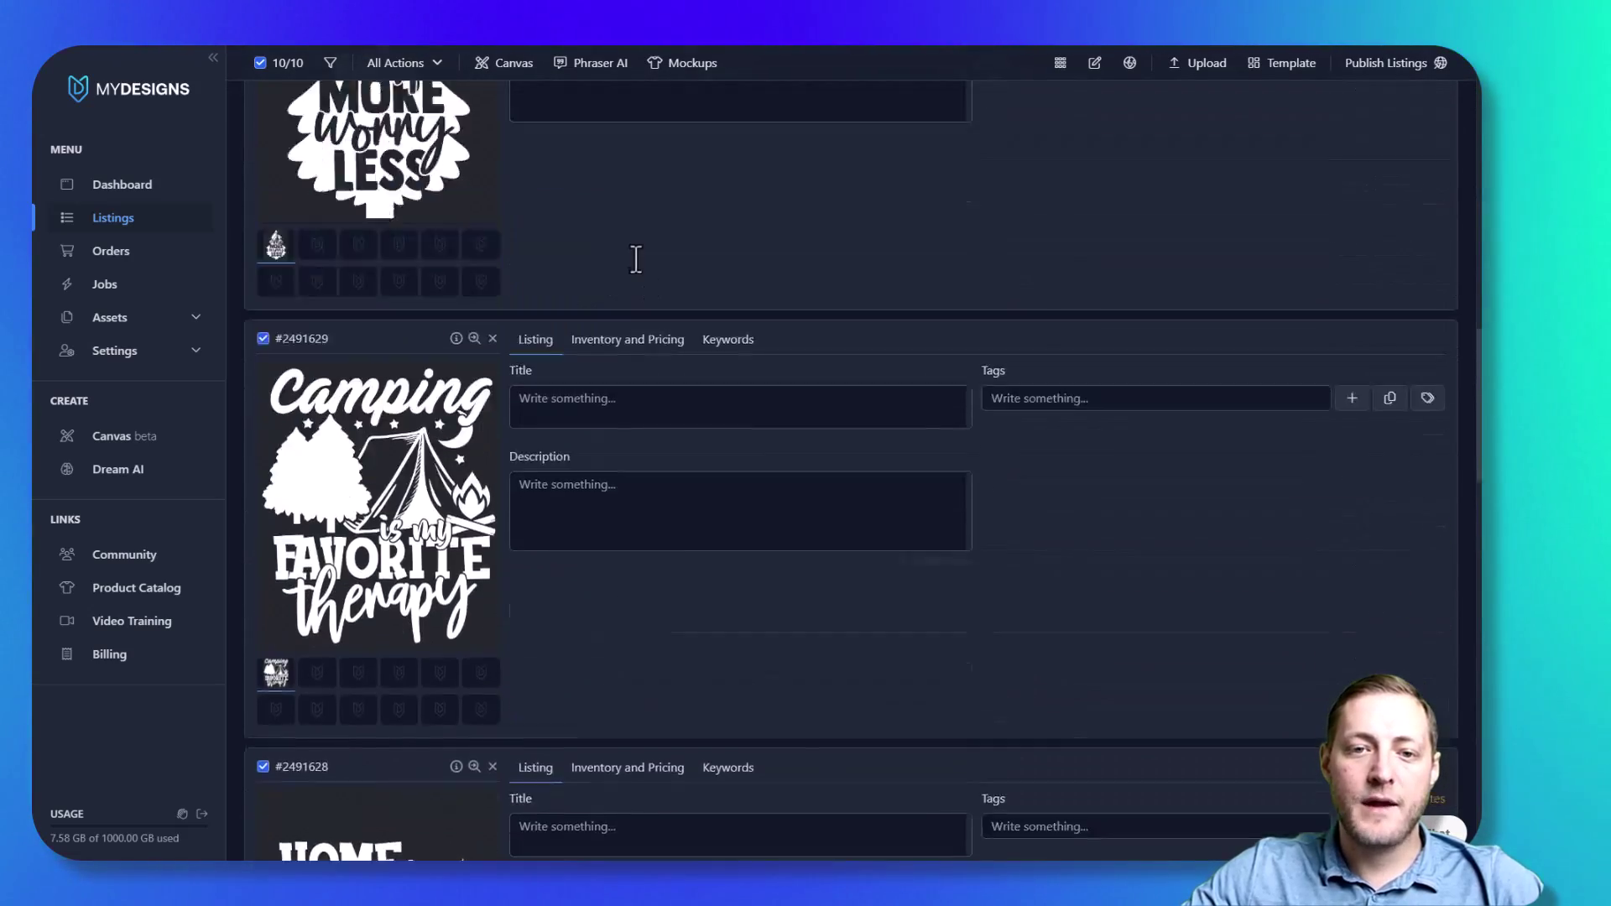
{"action": "scroll", "coordinate": [637, 256], "scroll_direction": "up", "scroll_amount": 10}
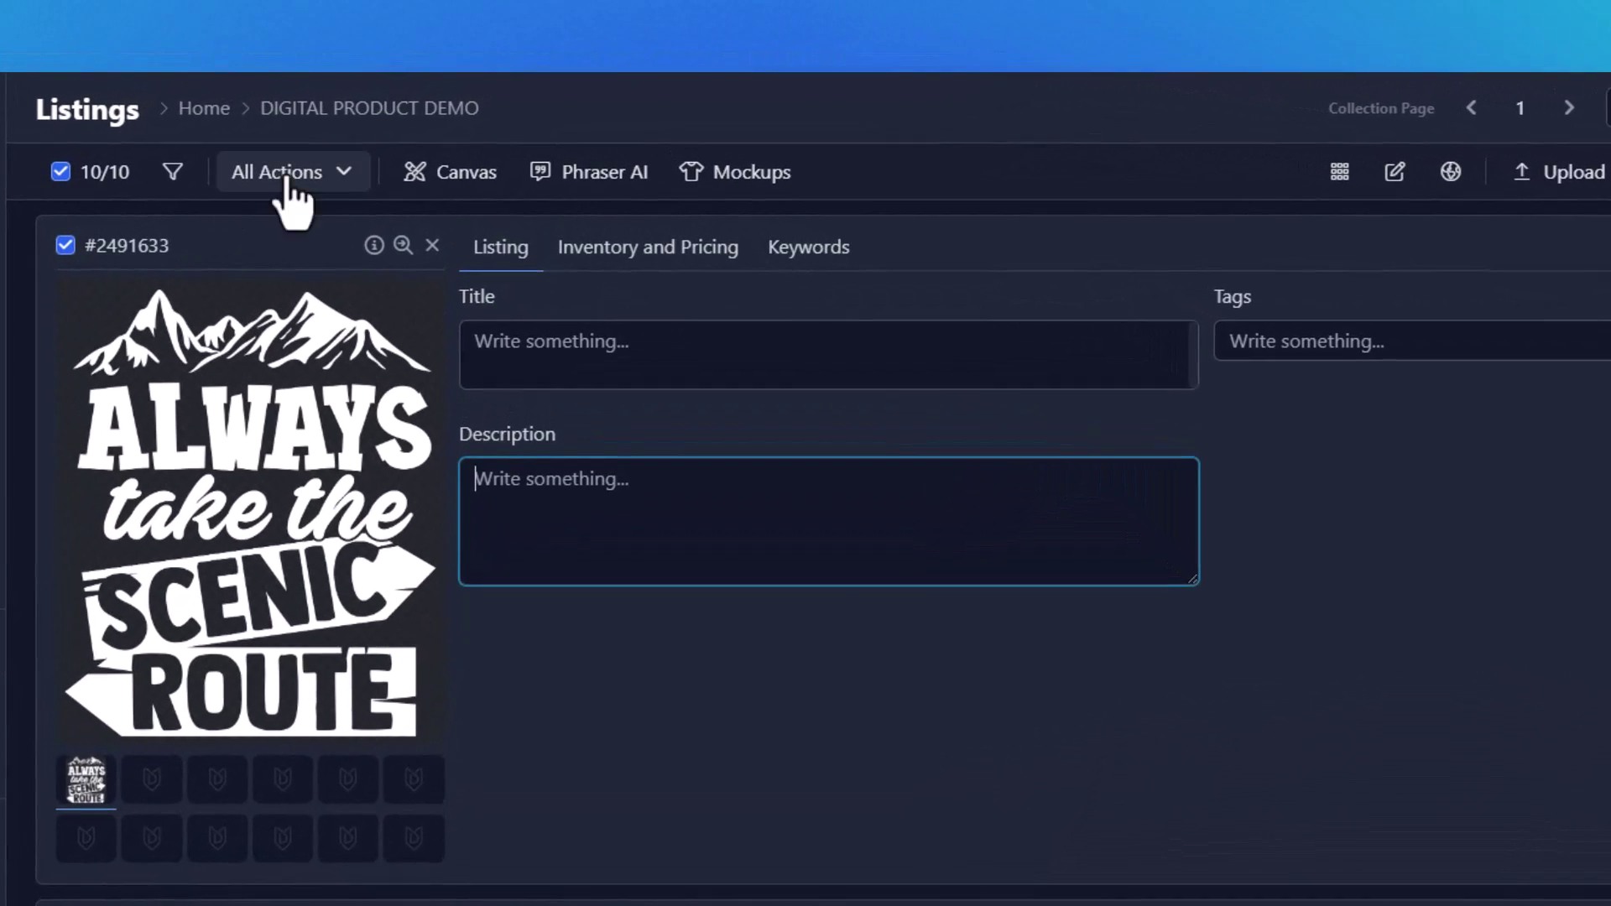
Start a bulk edit of the selected listings that overwrites the Primary Keyword field with "Camping"
{"action": "left_click", "coordinate": [370, 138]}
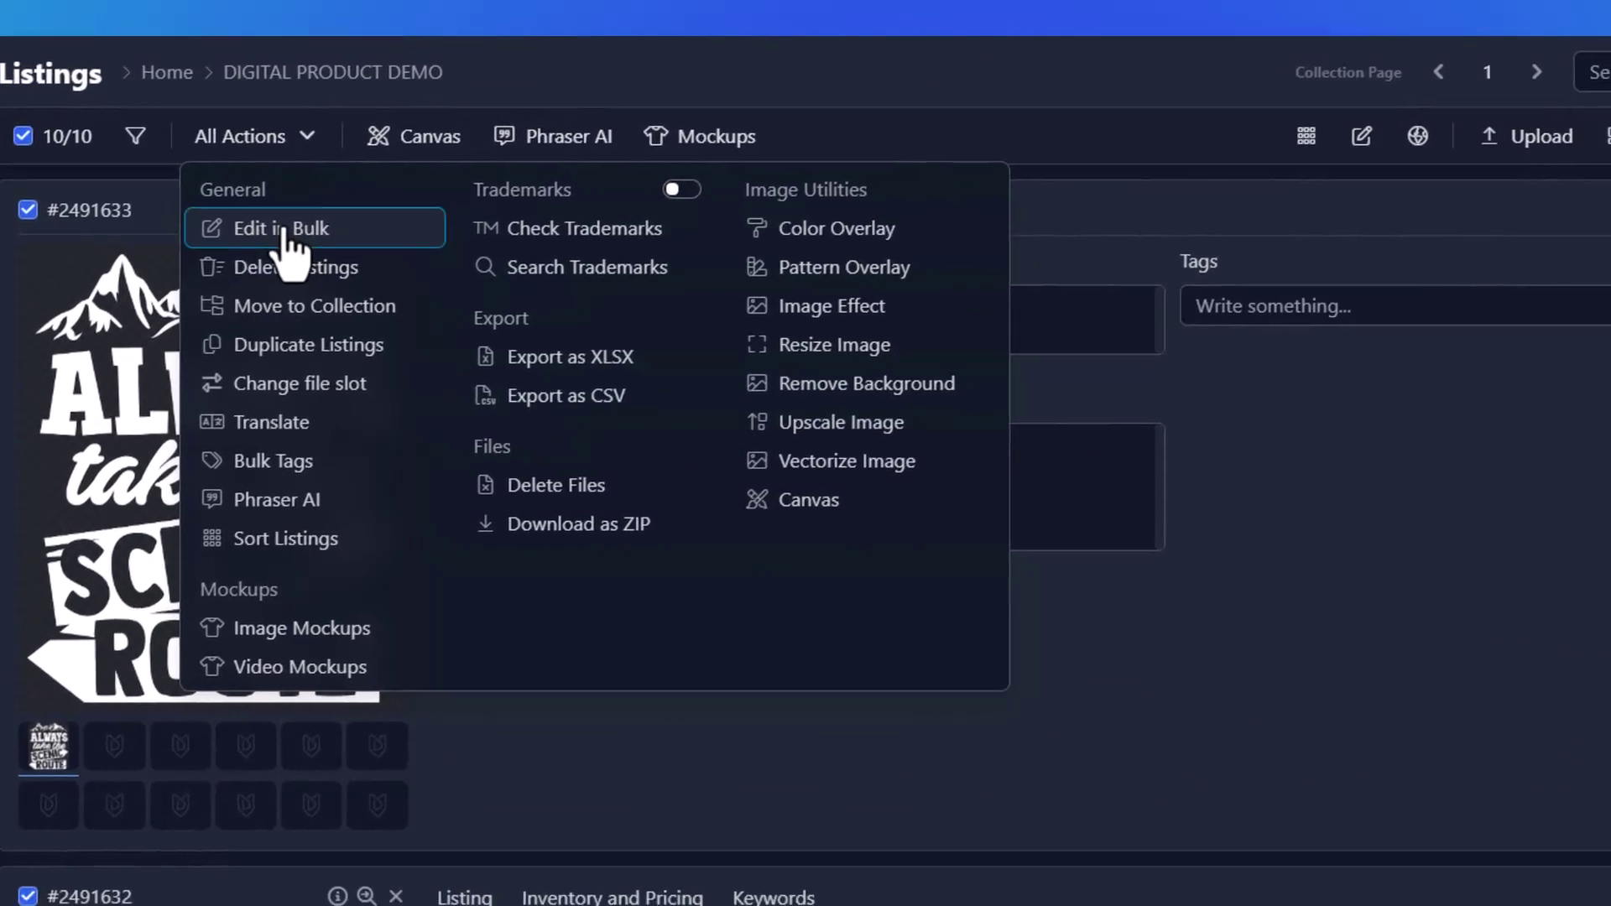
{"action": "left_click", "coordinate": [323, 264]}
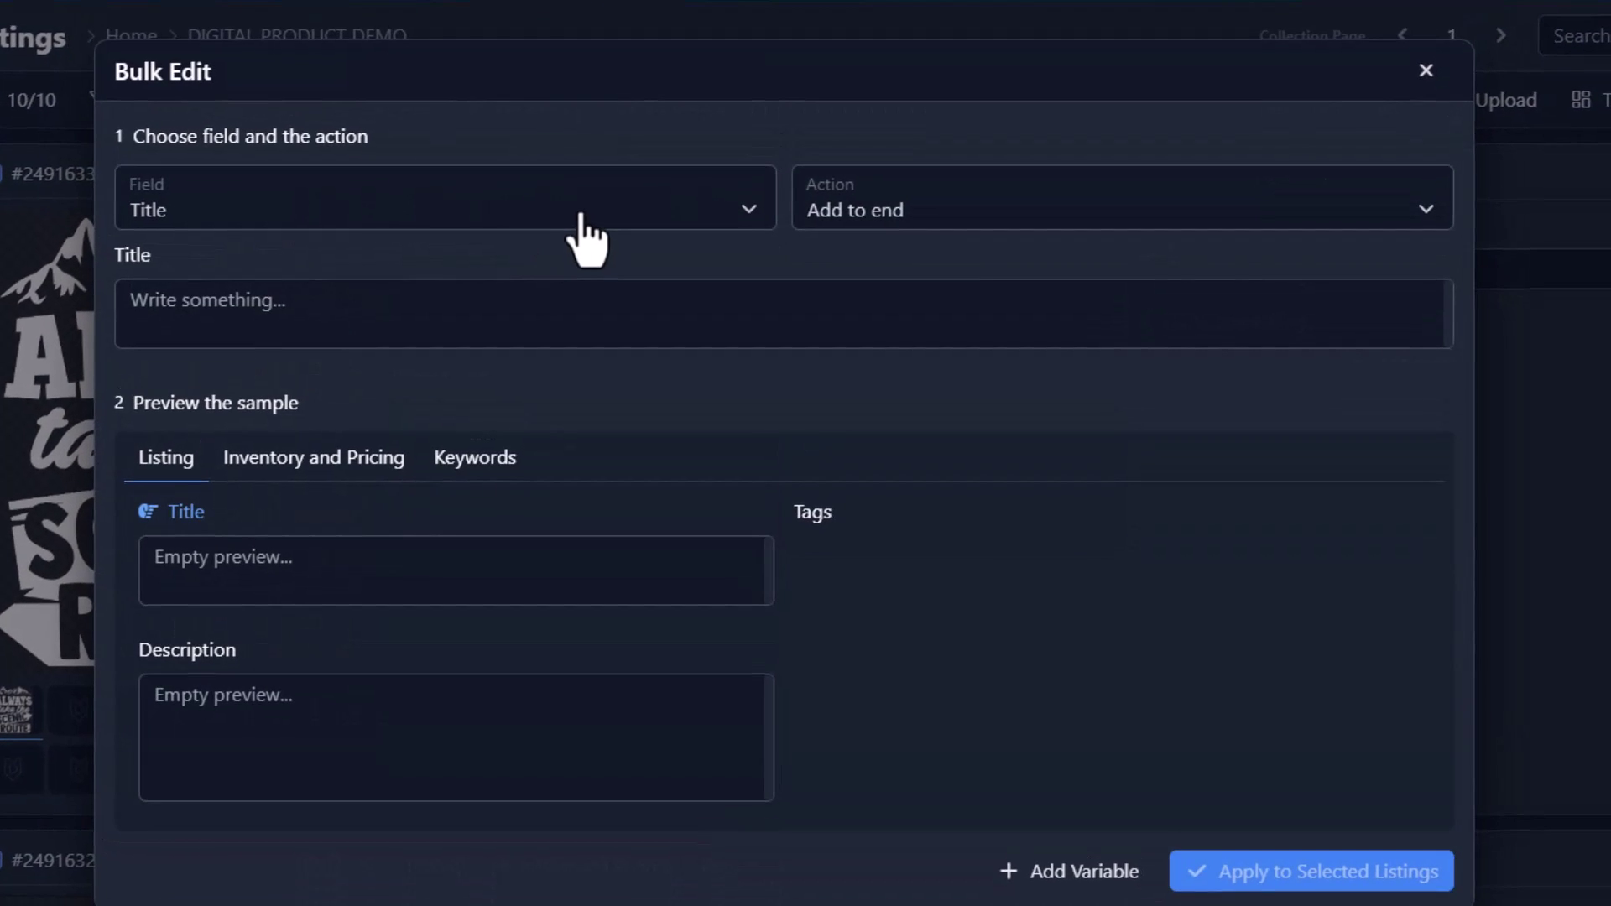
{"action": "left_click", "coordinate": [361, 208]}
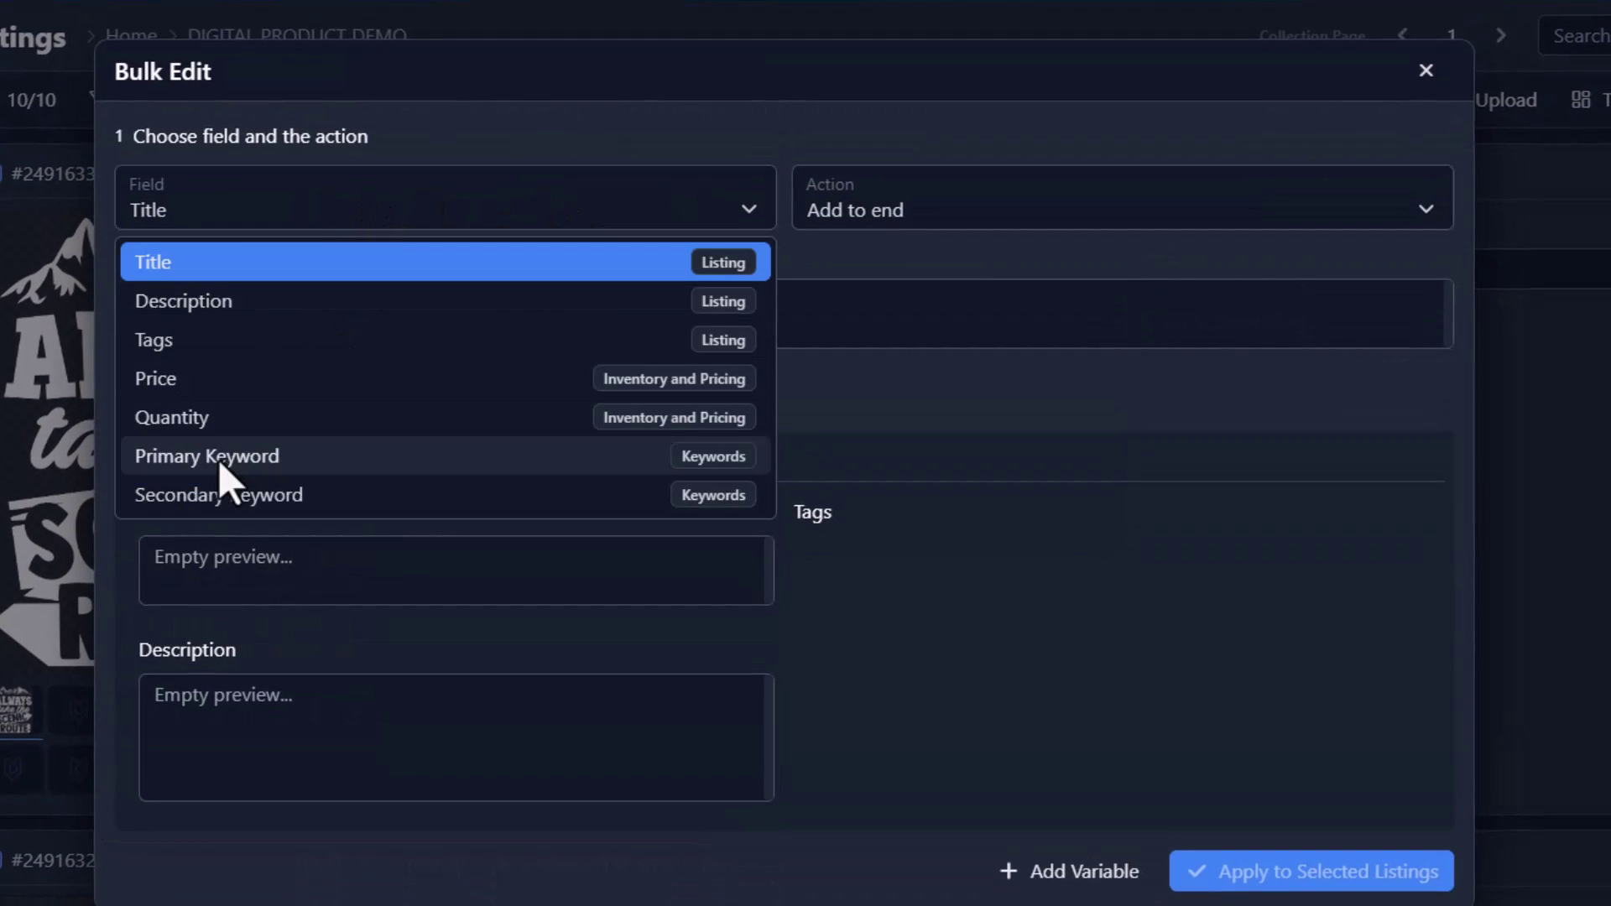
{"action": "left_click", "coordinate": [315, 460]}
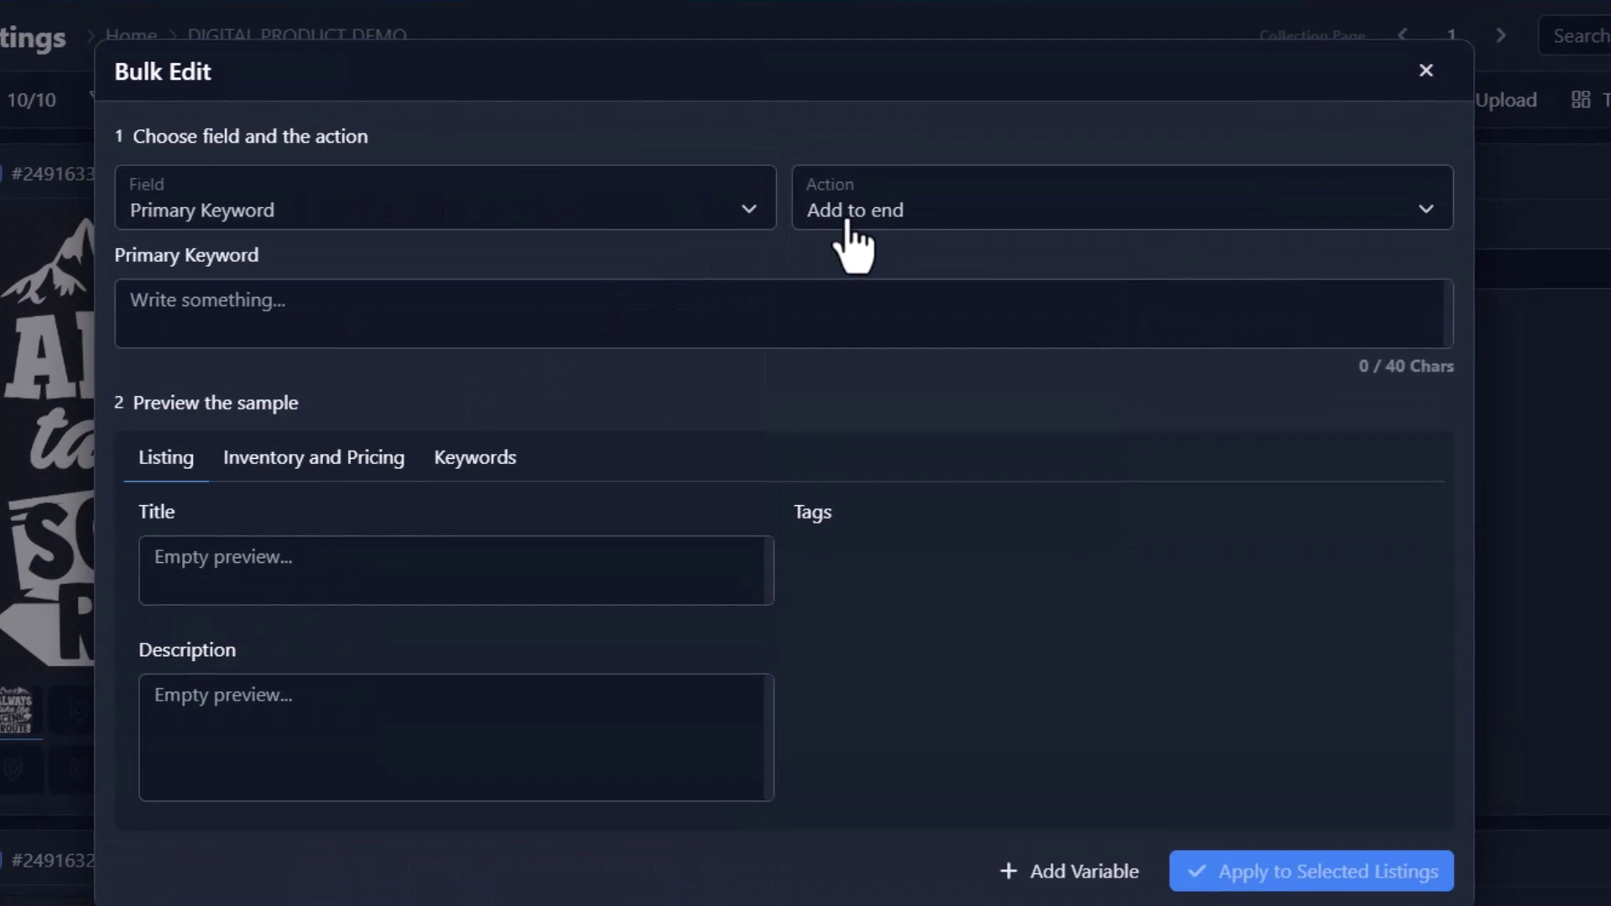
{"action": "left_click", "coordinate": [831, 220]}
{"action": "left_click", "coordinate": [866, 420]}
{"action": "left_click", "coordinate": [691, 324]}
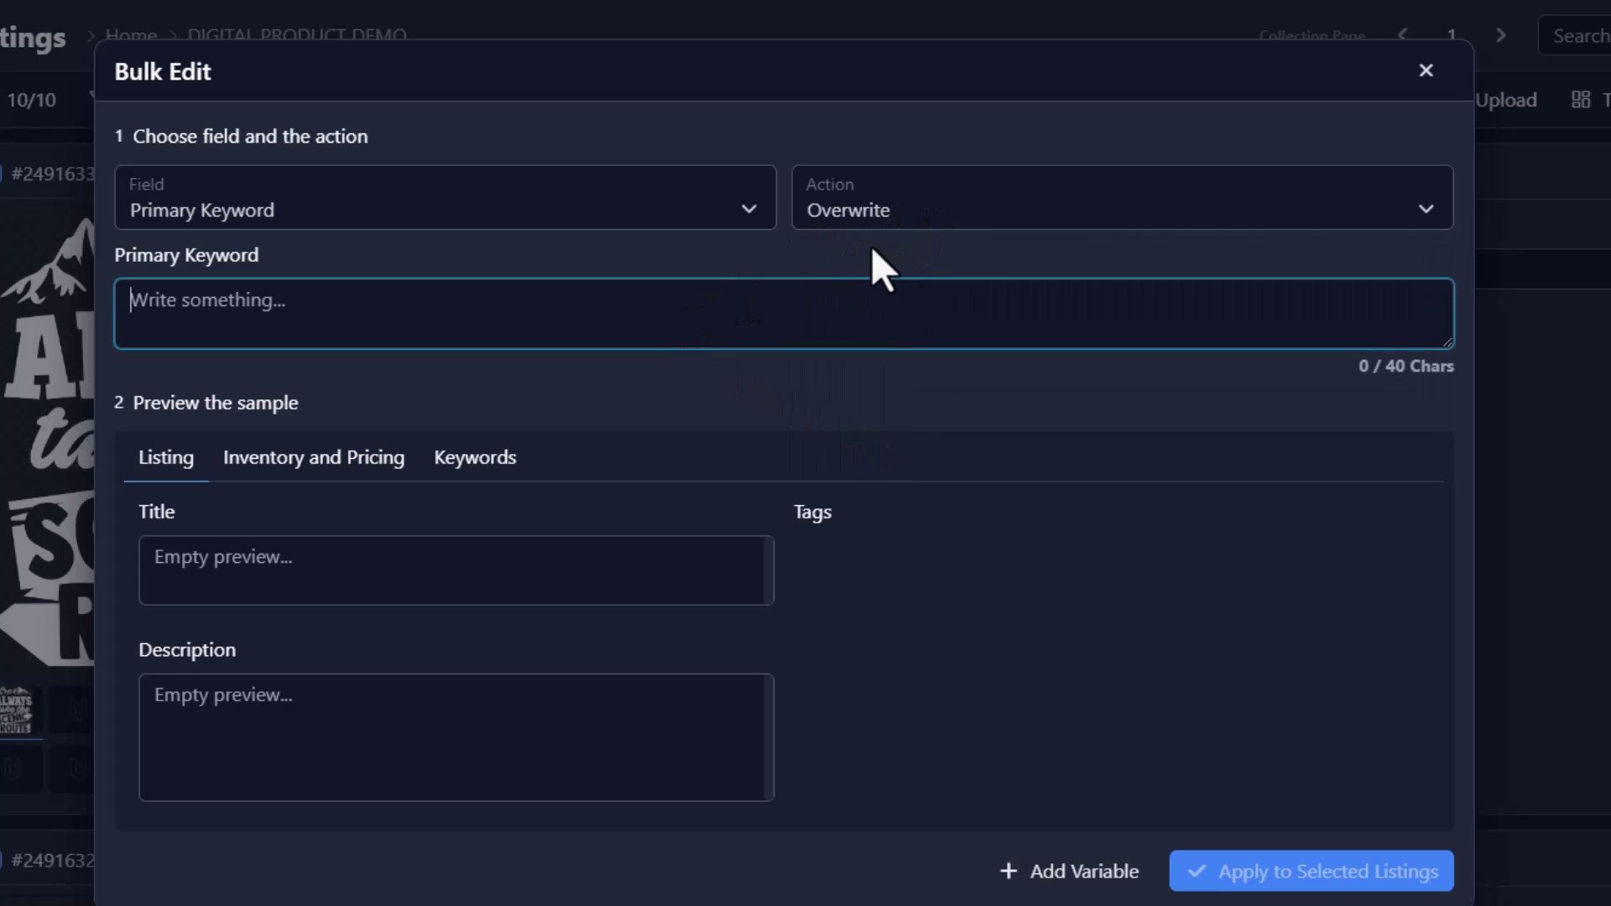
{"action": "type", "text": "Camping"}
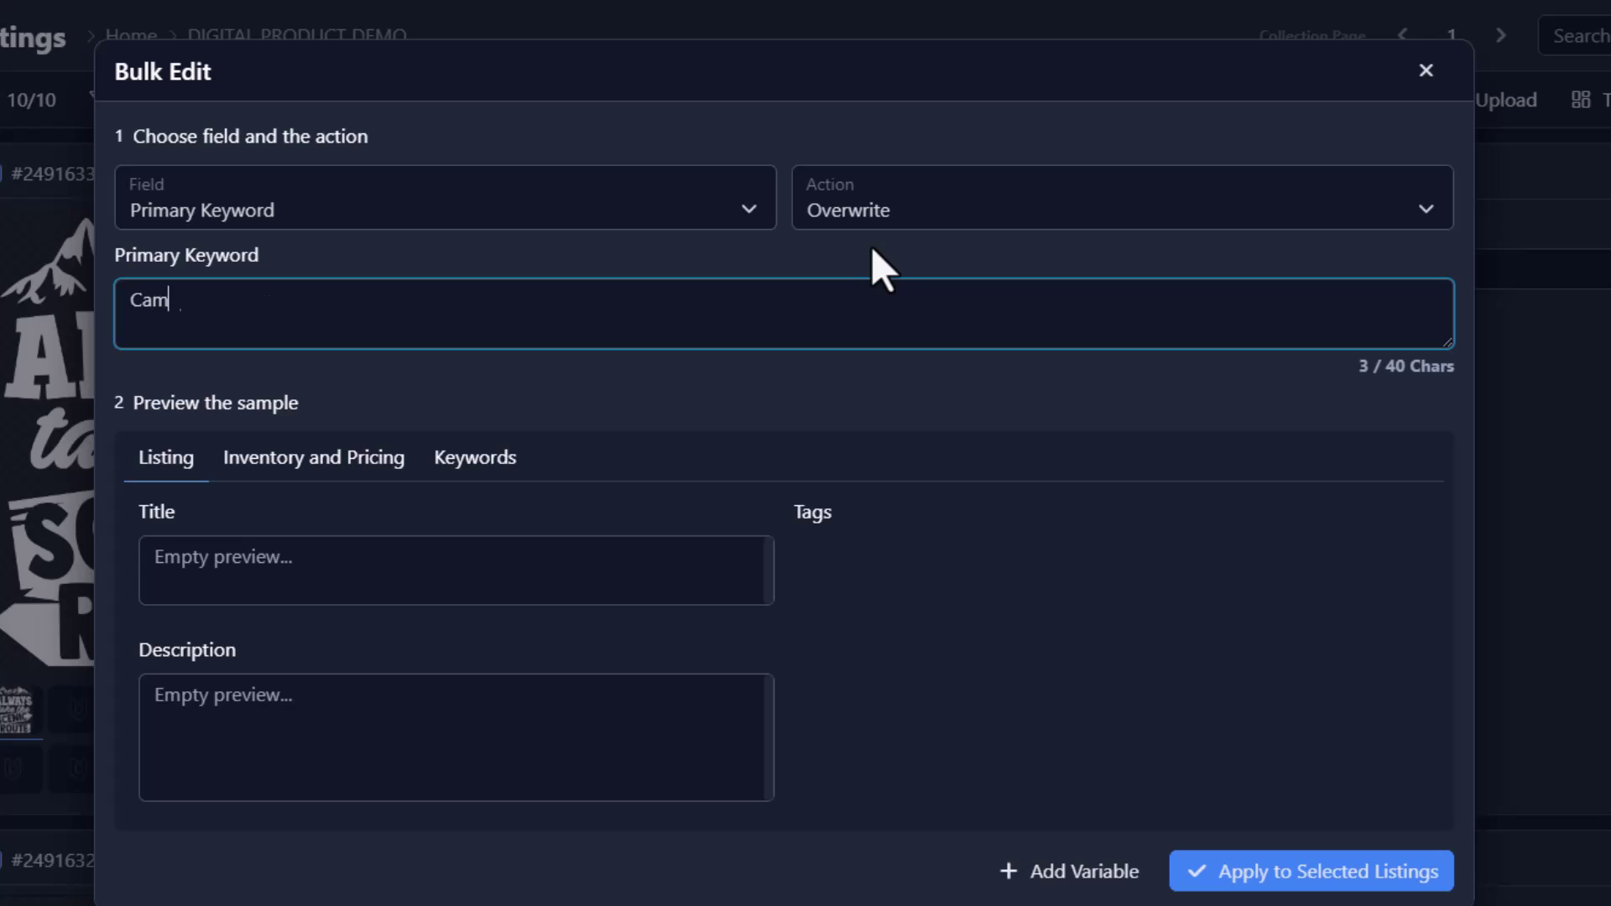
Preview the Primary Keyword change in the keyword sample and apply it to the selected listings
{"action": "left_click", "coordinate": [499, 464]}
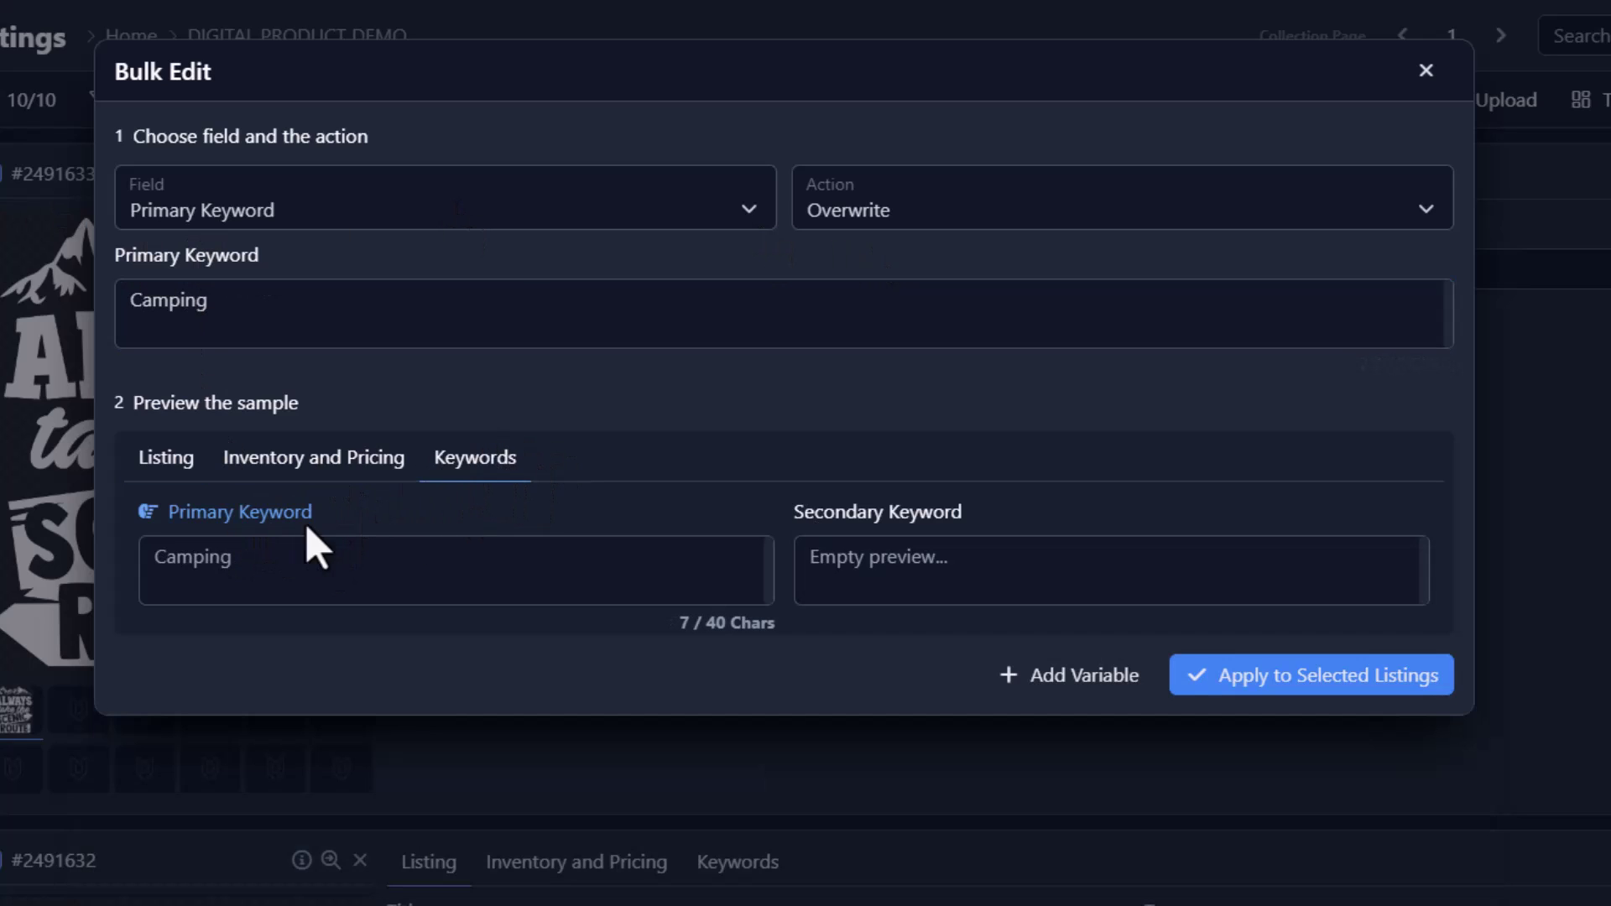
{"action": "left_click_drag", "start_coordinate": [315, 514], "coordinate": [162, 513]}
{"action": "left_click", "coordinate": [198, 210]}
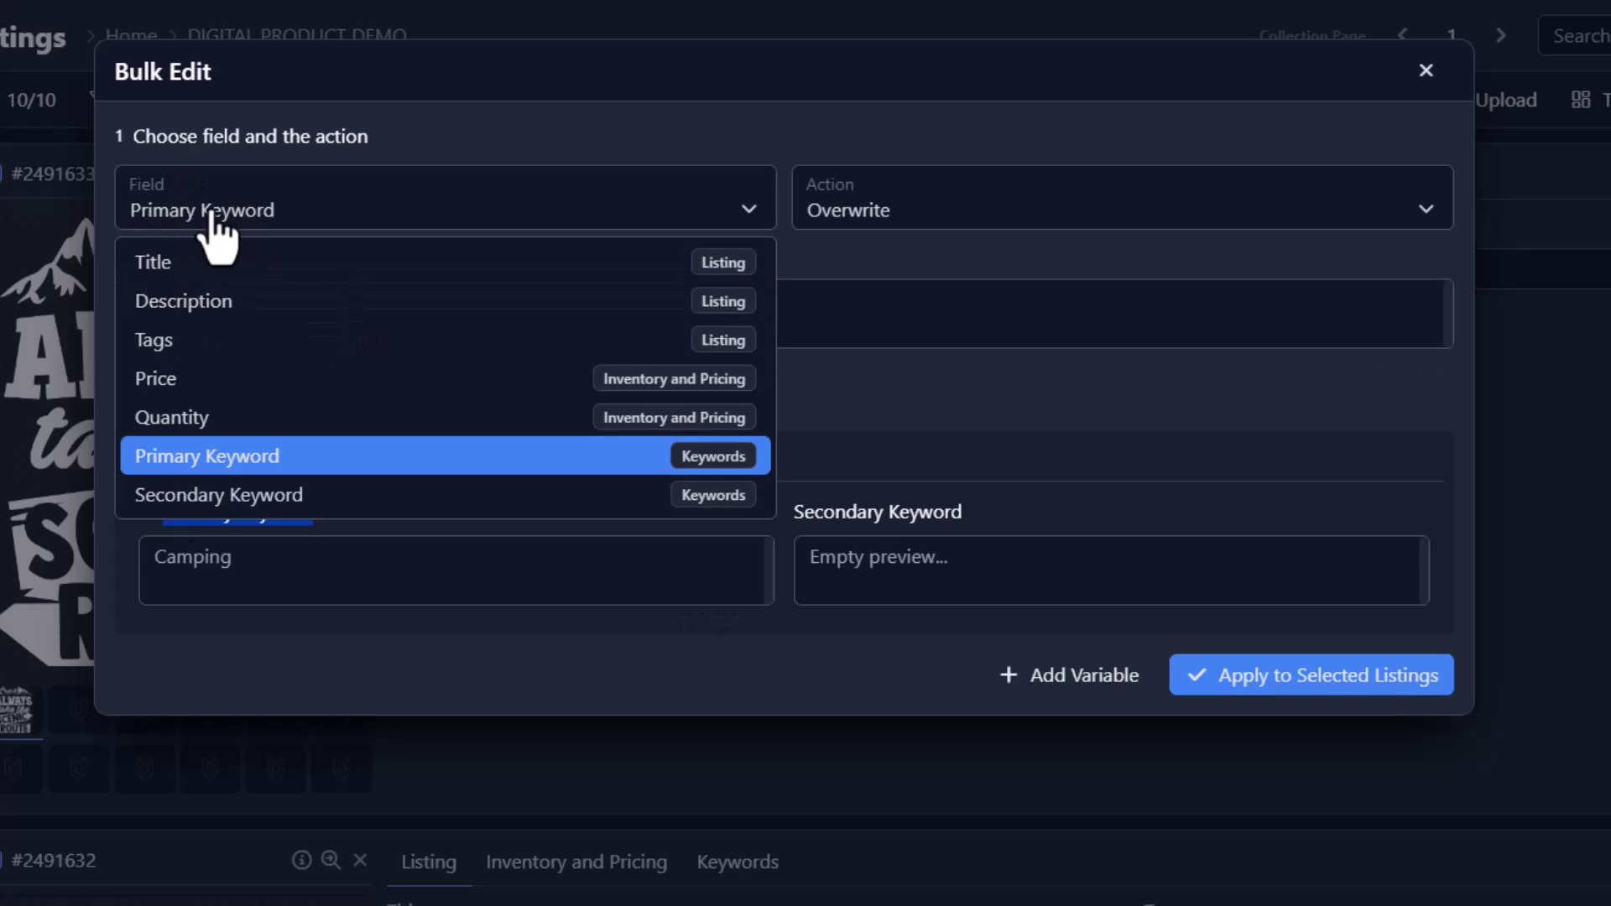
{"action": "left_click", "coordinate": [213, 458]}
{"action": "left_click_drag", "start_coordinate": [244, 557], "coordinate": [144, 574]}
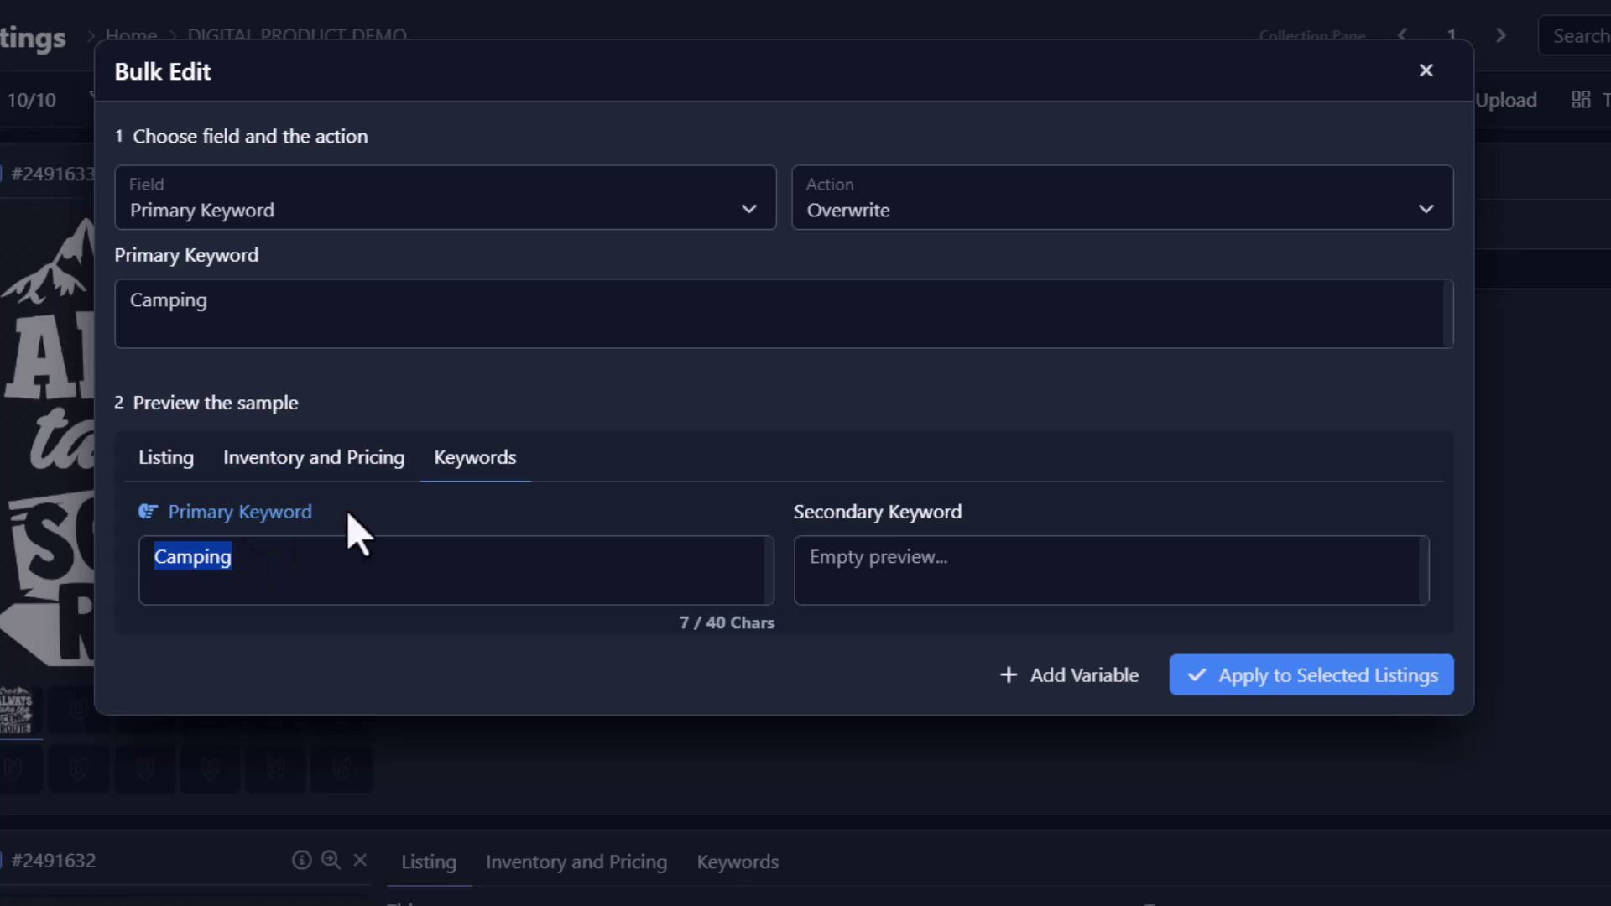
{"action": "left_click", "coordinate": [579, 391]}
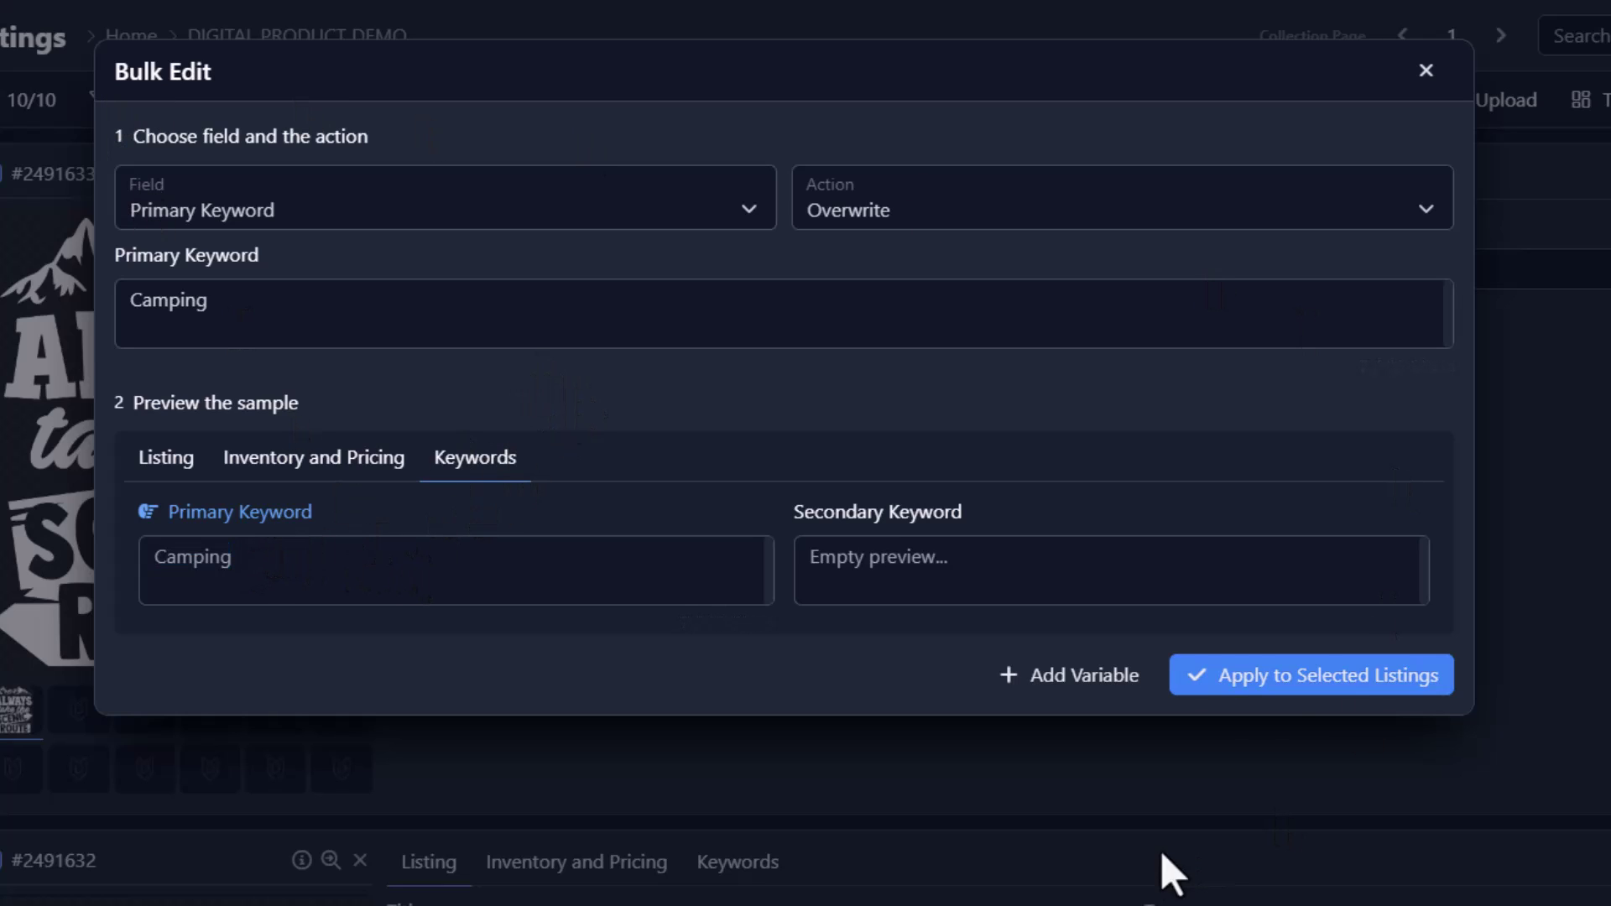
{"action": "left_click", "coordinate": [1271, 675]}
{"action": "left_click", "coordinate": [982, 200]}
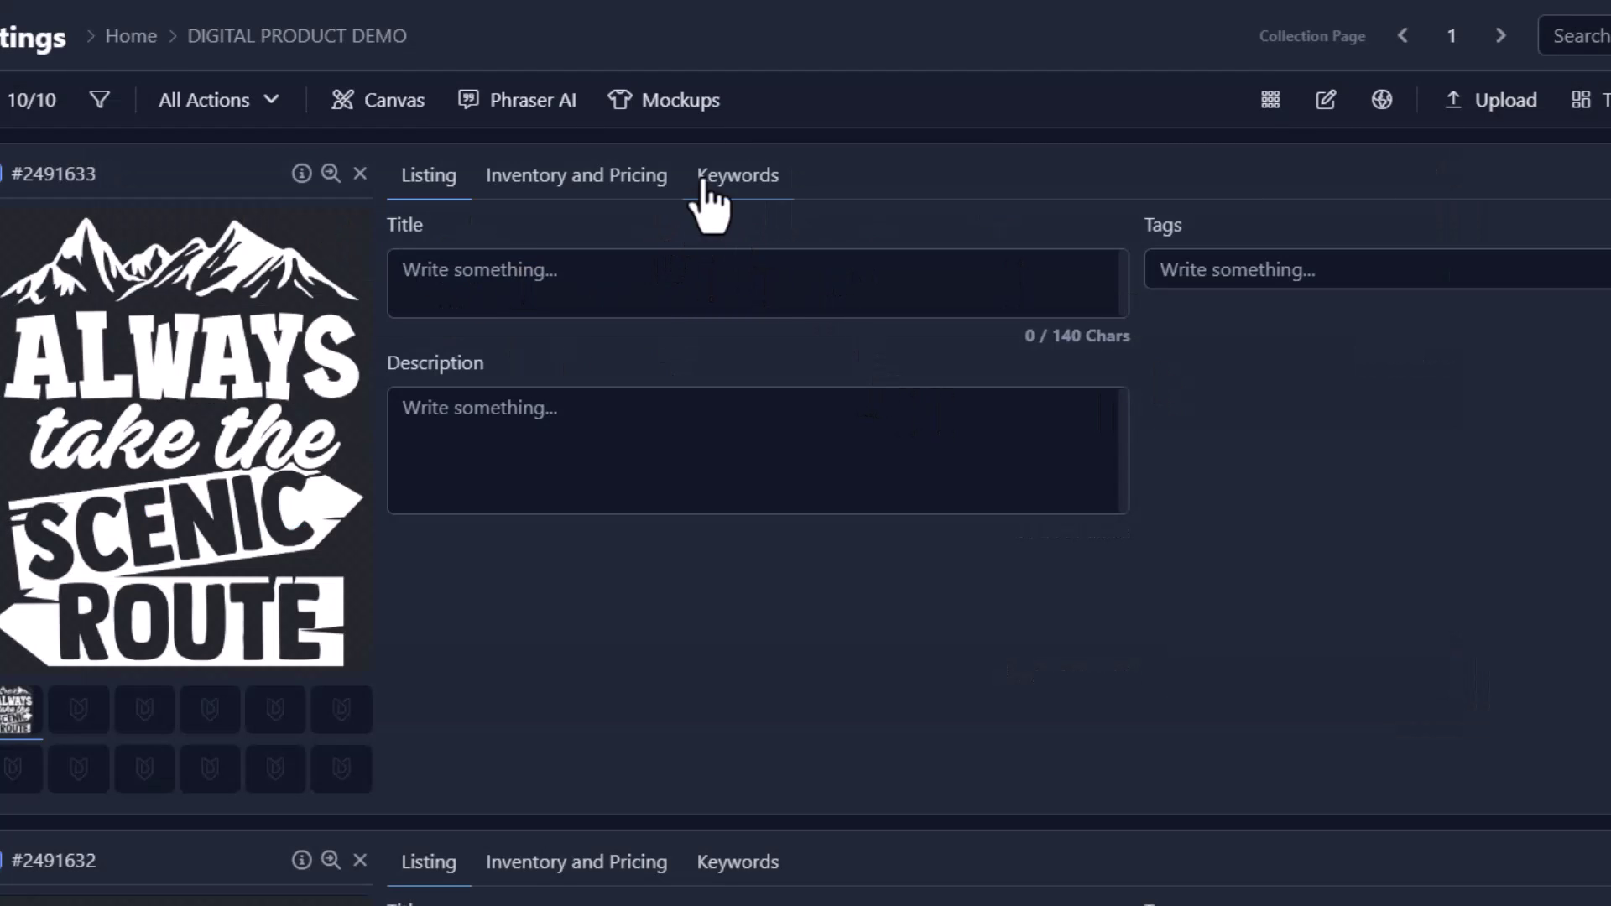
Check the primary keyword across the listings in the folder, and return to their main listing fields
{"action": "left_click", "coordinate": [709, 205]}
{"action": "scroll", "coordinate": [522, 360], "scroll_direction": "down", "scroll_amount": 20}
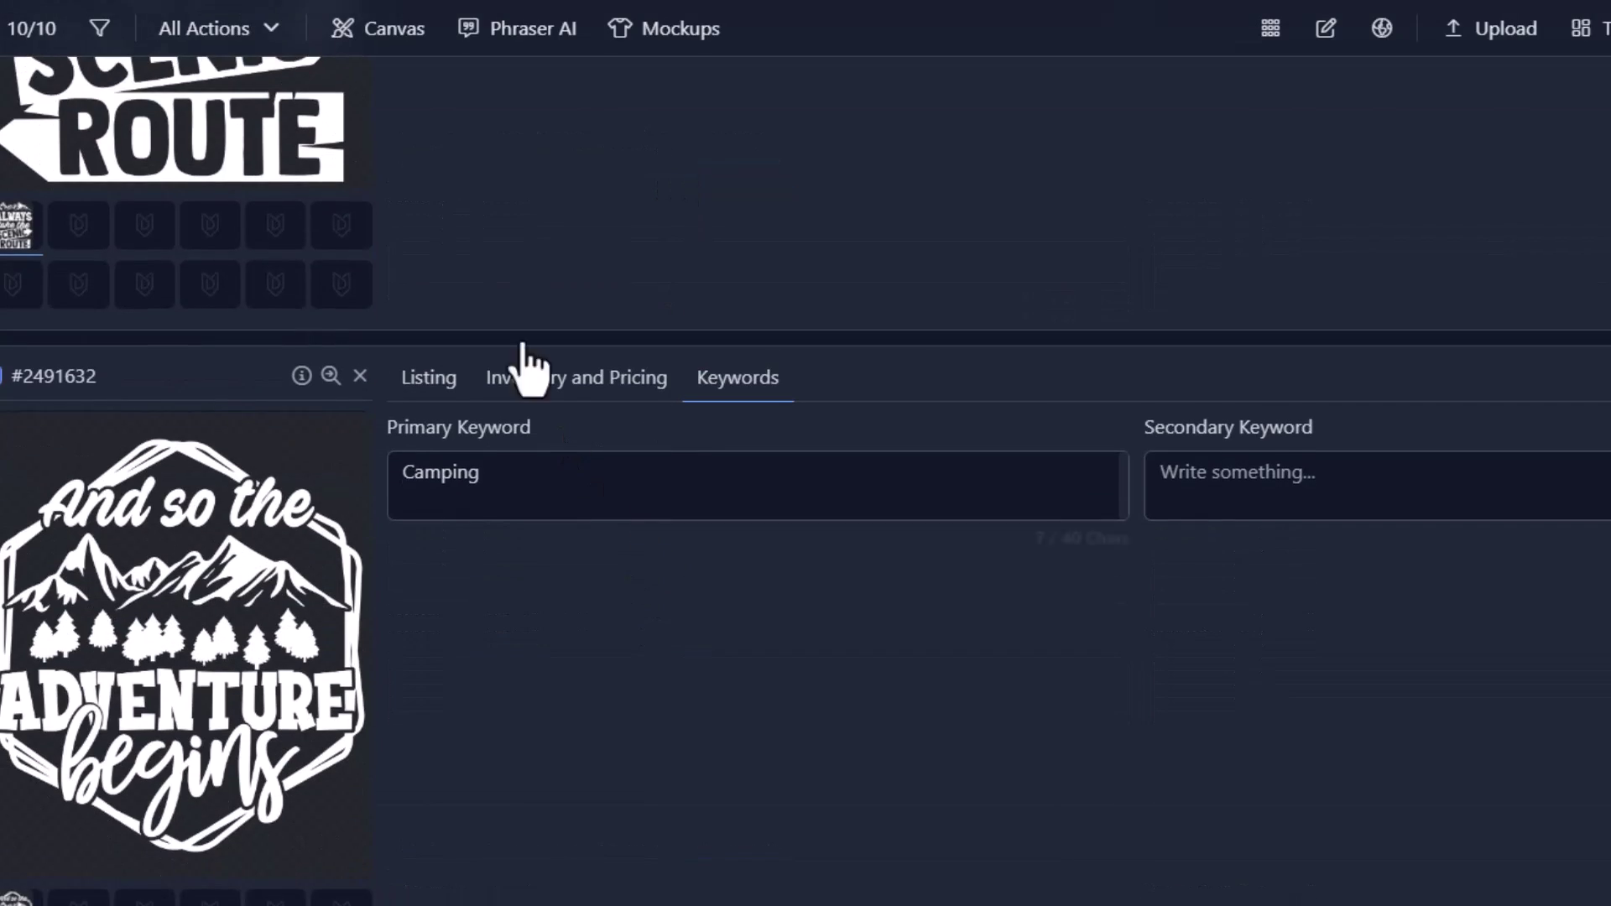
{"action": "scroll", "coordinate": [476, 339], "scroll_direction": "down", "scroll_amount": 7}
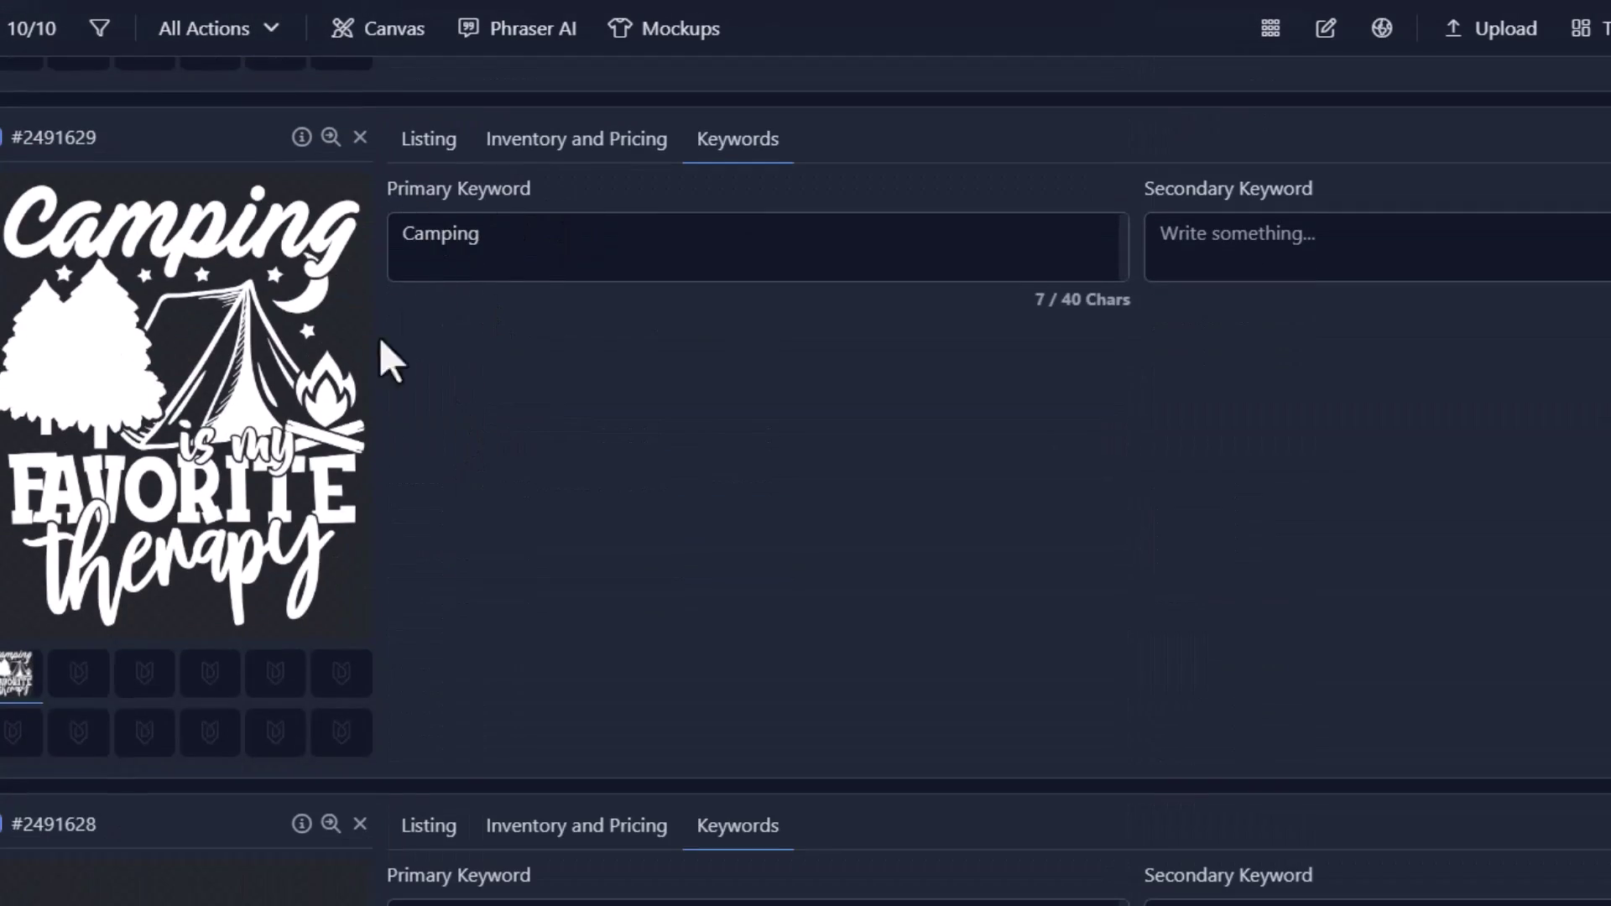
{"action": "scroll", "coordinate": [453, 311], "scroll_direction": "down", "scroll_amount": 13}
{"action": "scroll", "coordinate": [654, 437], "scroll_direction": "up", "scroll_amount": 20}
{"action": "scroll", "coordinate": [616, 340], "scroll_direction": "up", "scroll_amount": 15}
{"action": "left_click", "coordinate": [432, 178]}
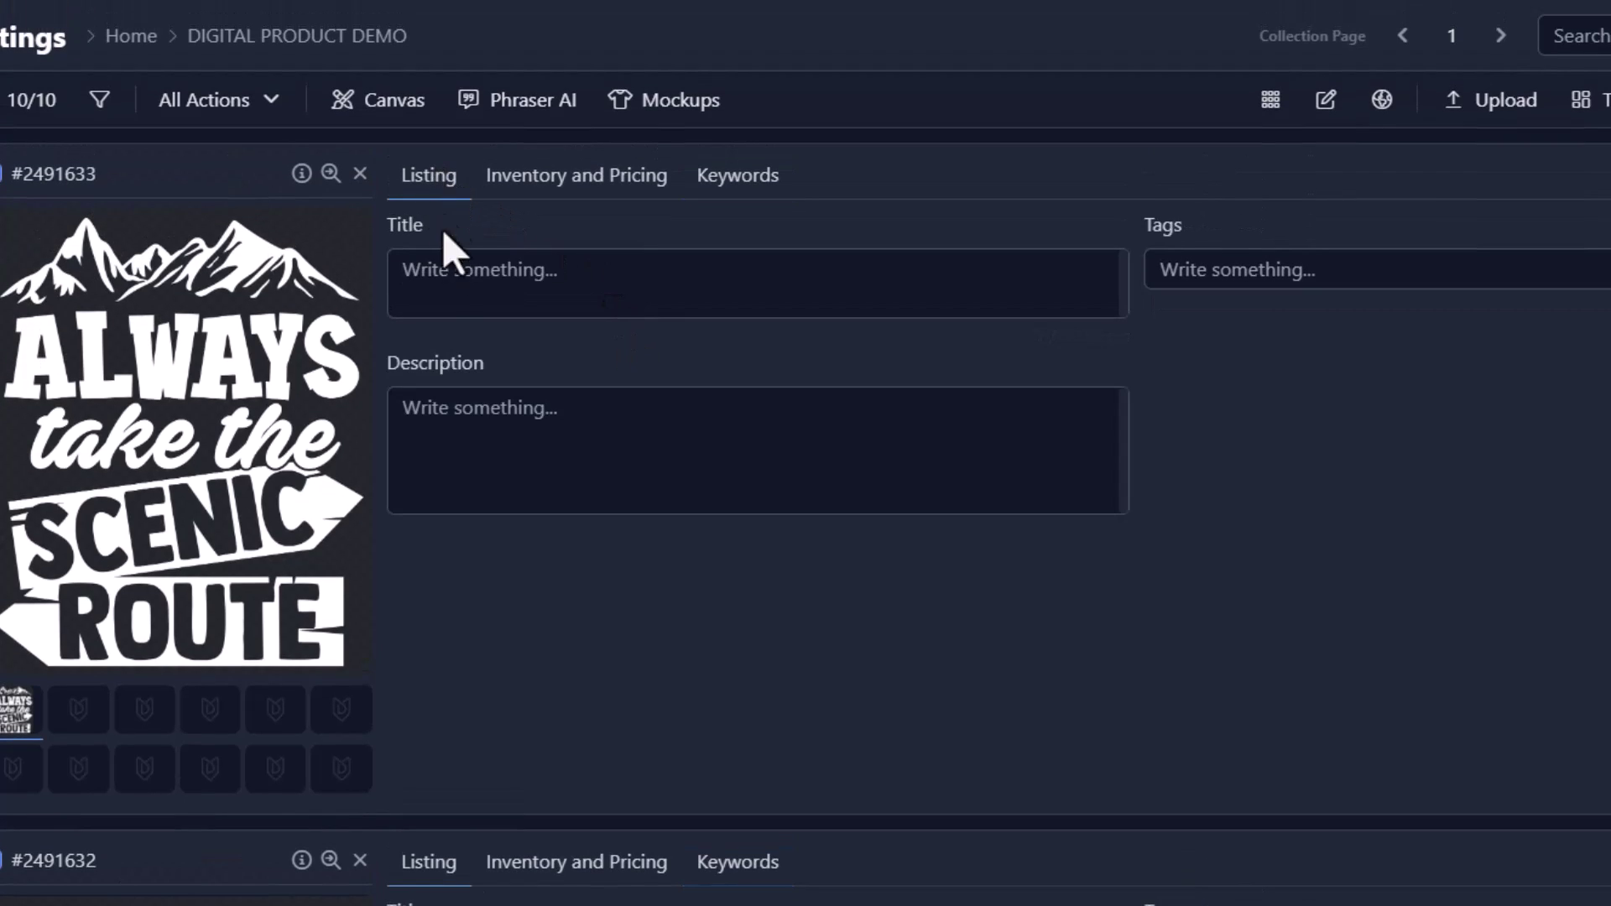
Set up Phraser AI for the selected listings with Primary Keyword as the keyword source and Digital as the product type
{"action": "left_click", "coordinate": [525, 106]}
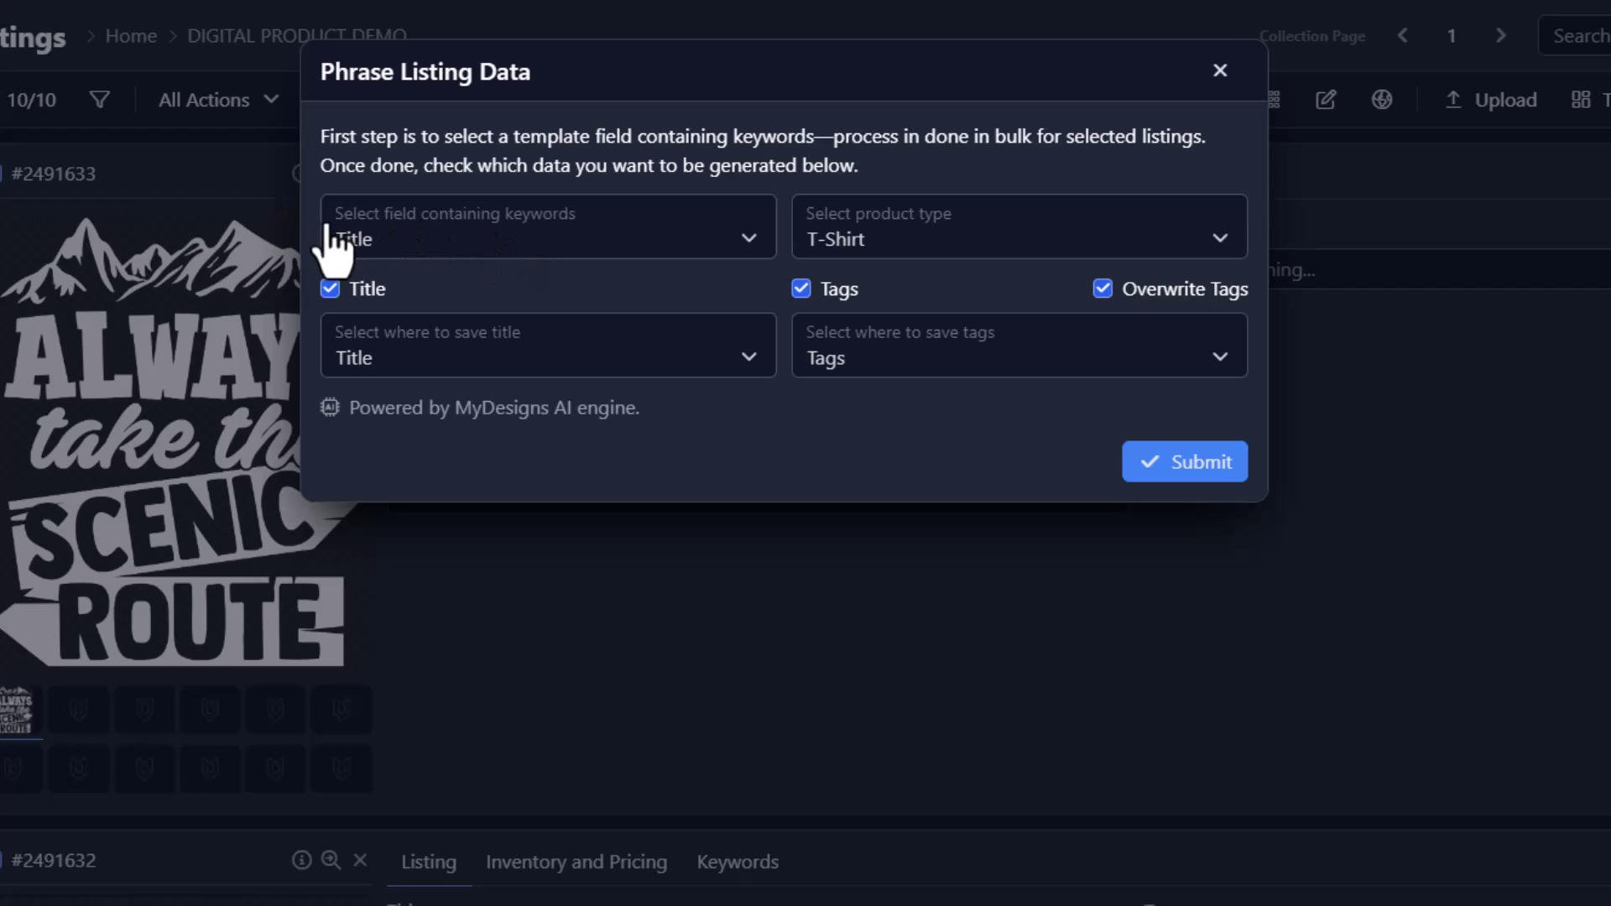
{"action": "left_click", "coordinate": [626, 252]}
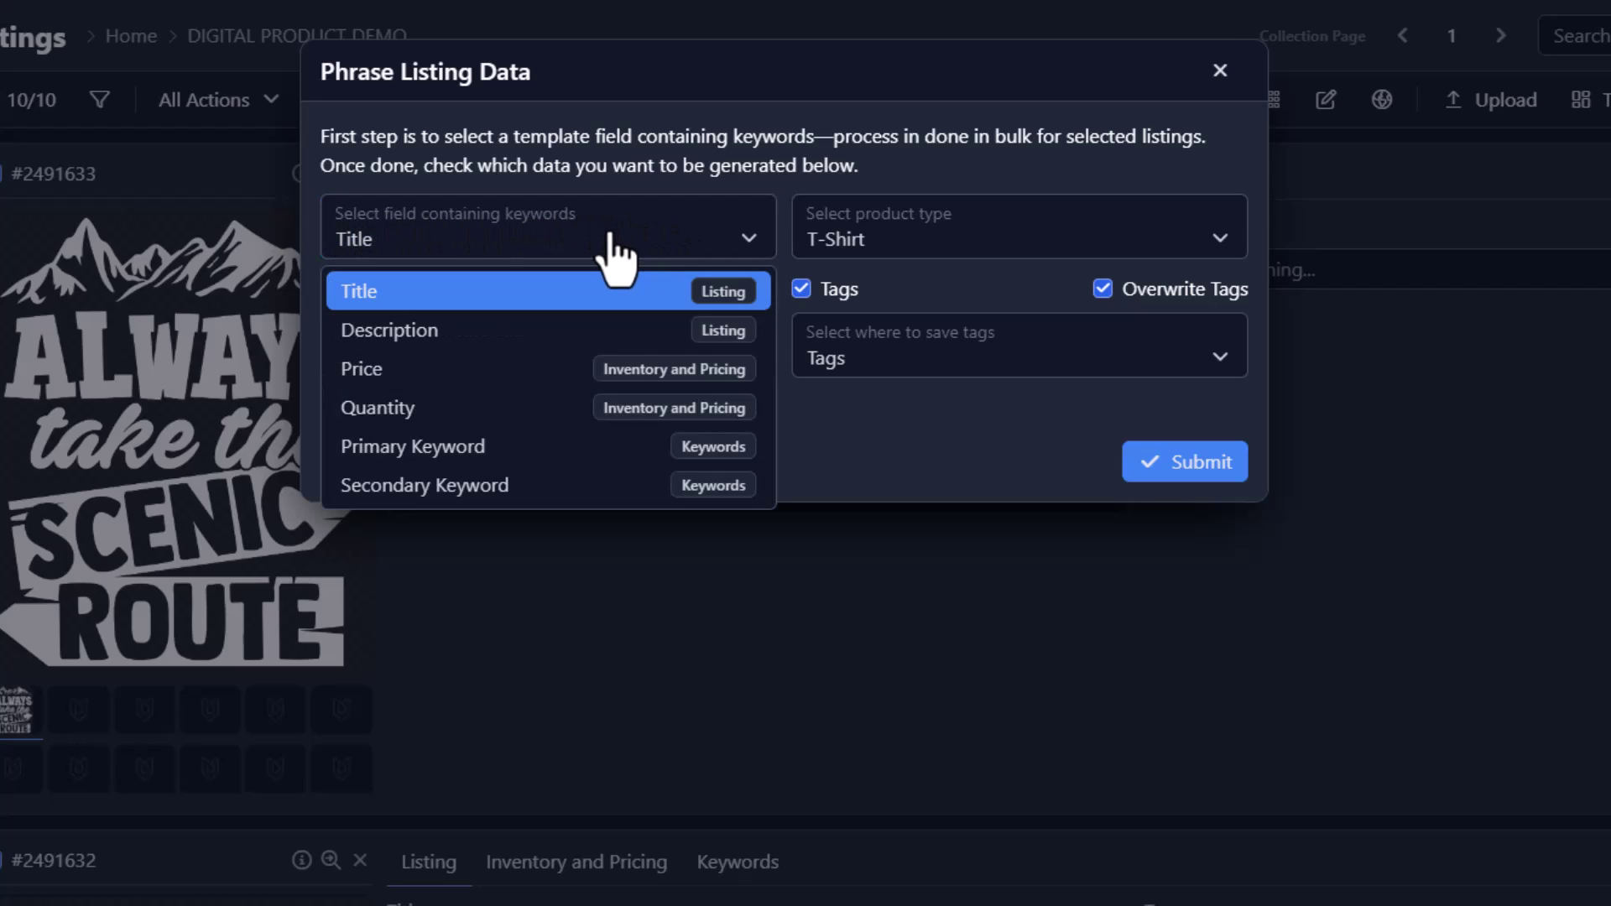
{"action": "left_click", "coordinate": [454, 446]}
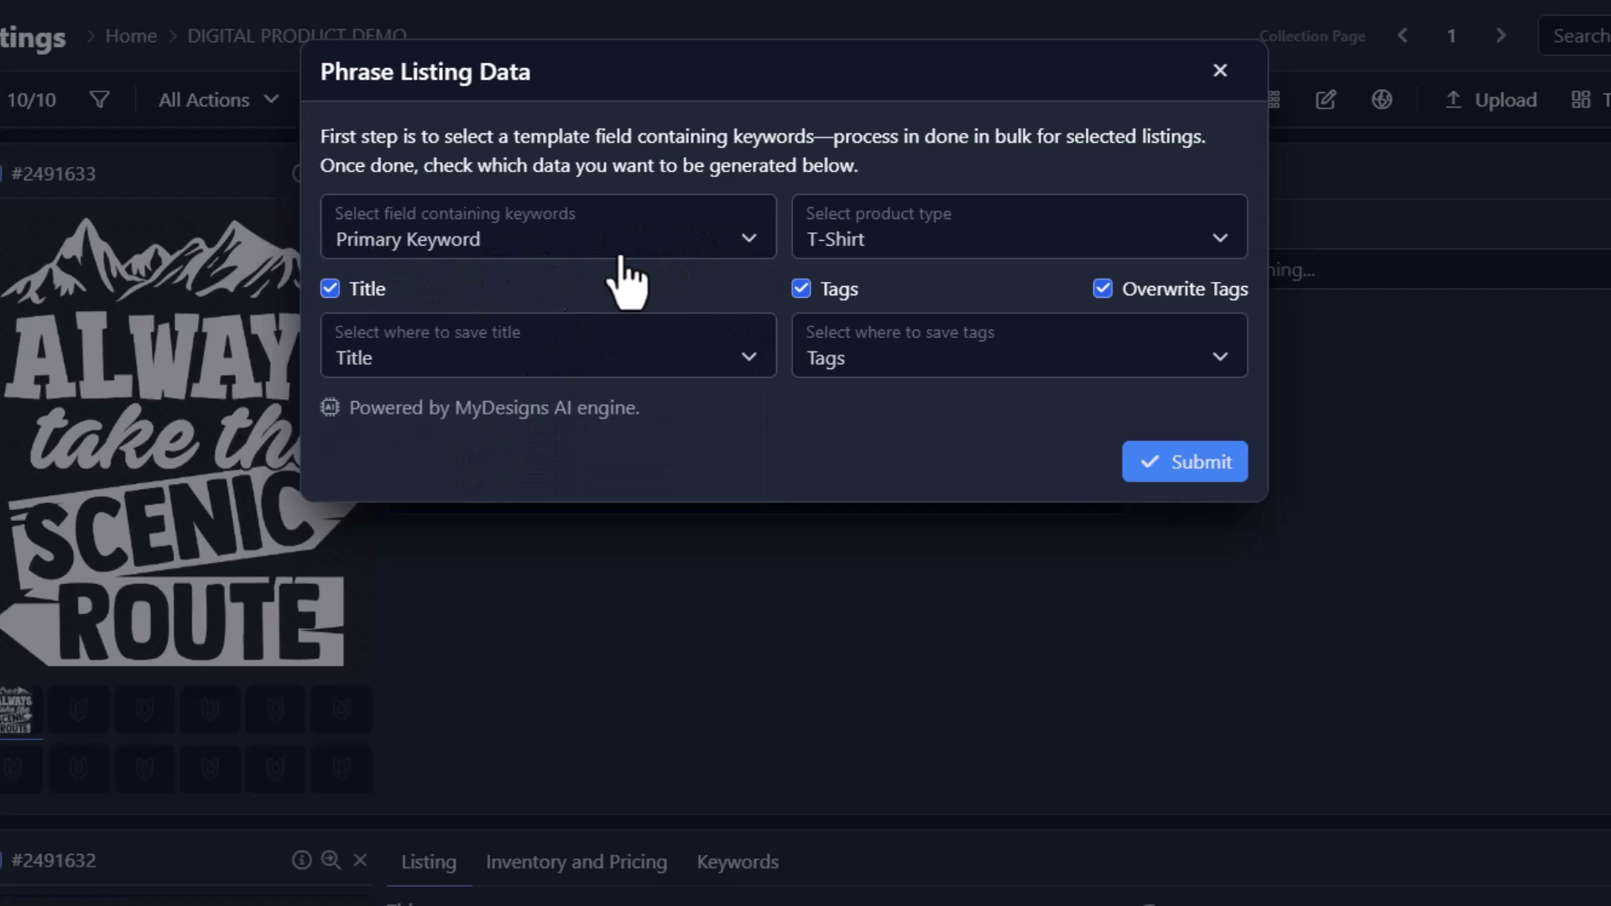
{"action": "left_click", "coordinate": [871, 256]}
{"action": "scroll", "coordinate": [940, 386], "scroll_direction": "down", "scroll_amount": 5}
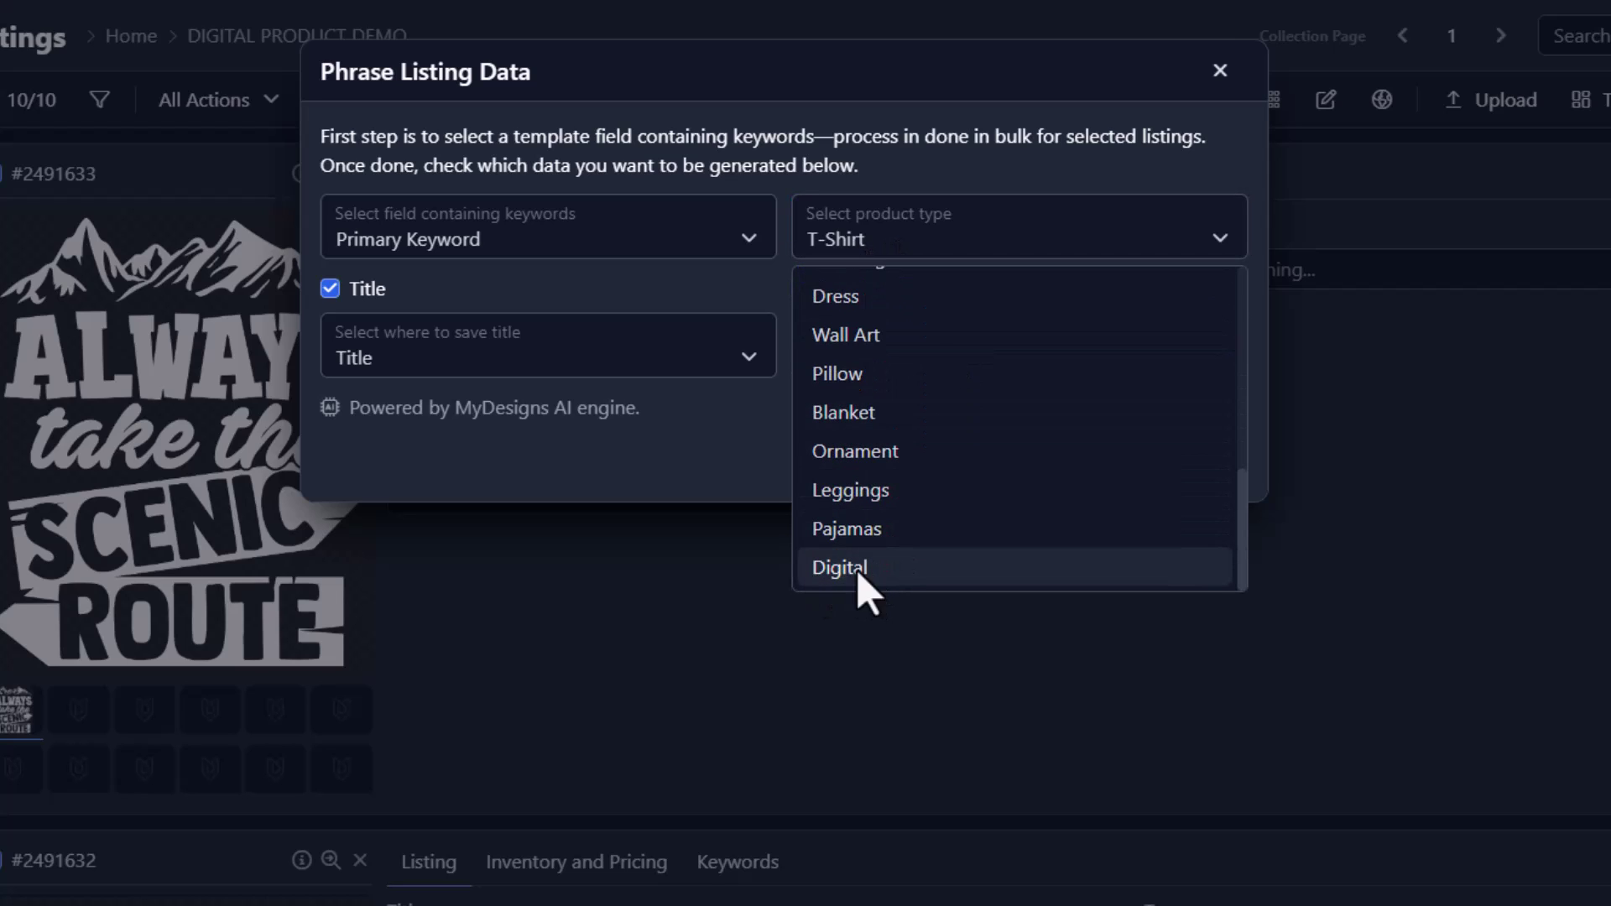
{"action": "left_click", "coordinate": [921, 567]}
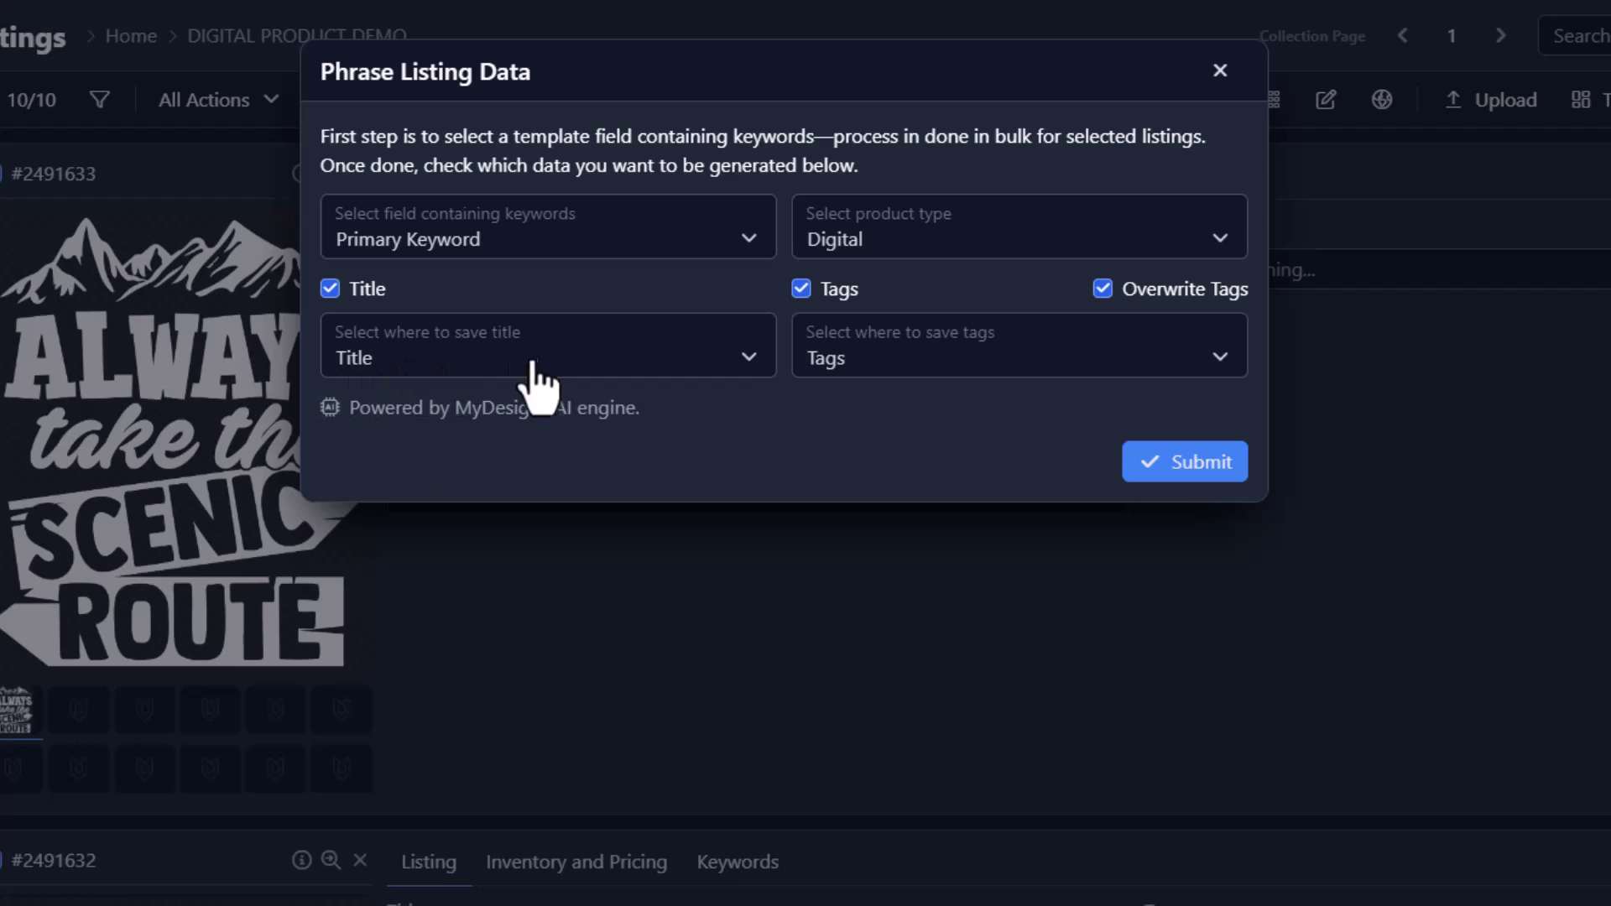
Keep Title and Tags as the save fields for the generated data and run the phrasing on the 10 selected listings
{"action": "left_click", "coordinate": [398, 359]}
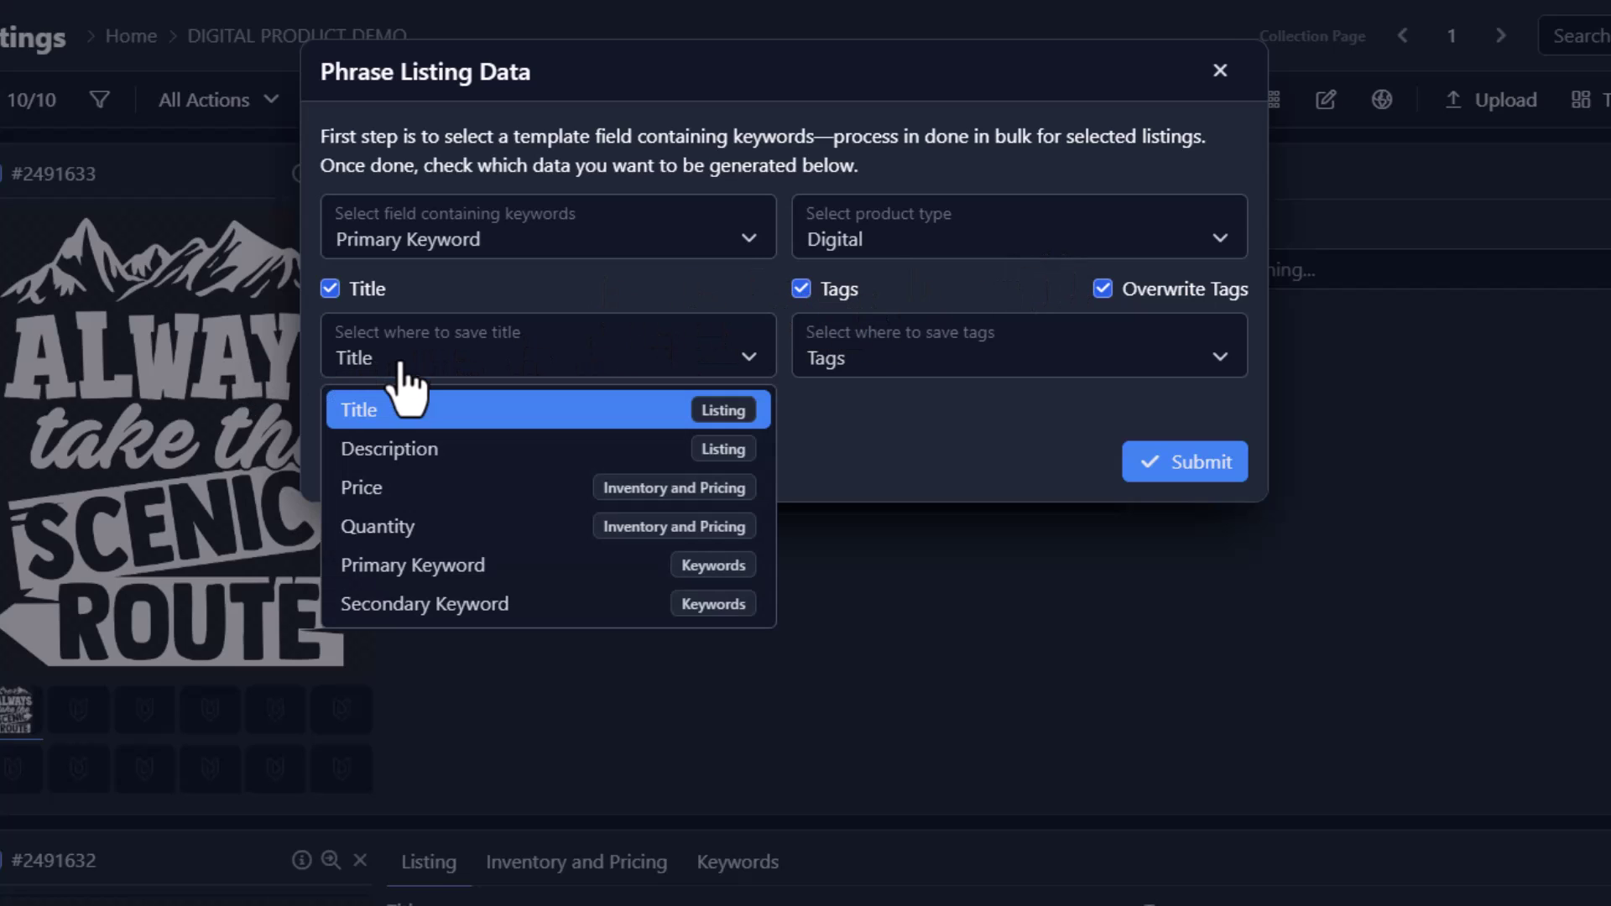
{"action": "left_click", "coordinate": [375, 413]}
{"action": "double_click", "coordinate": [861, 378]}
{"action": "left_click", "coordinate": [860, 377]}
{"action": "left_click", "coordinate": [824, 423]}
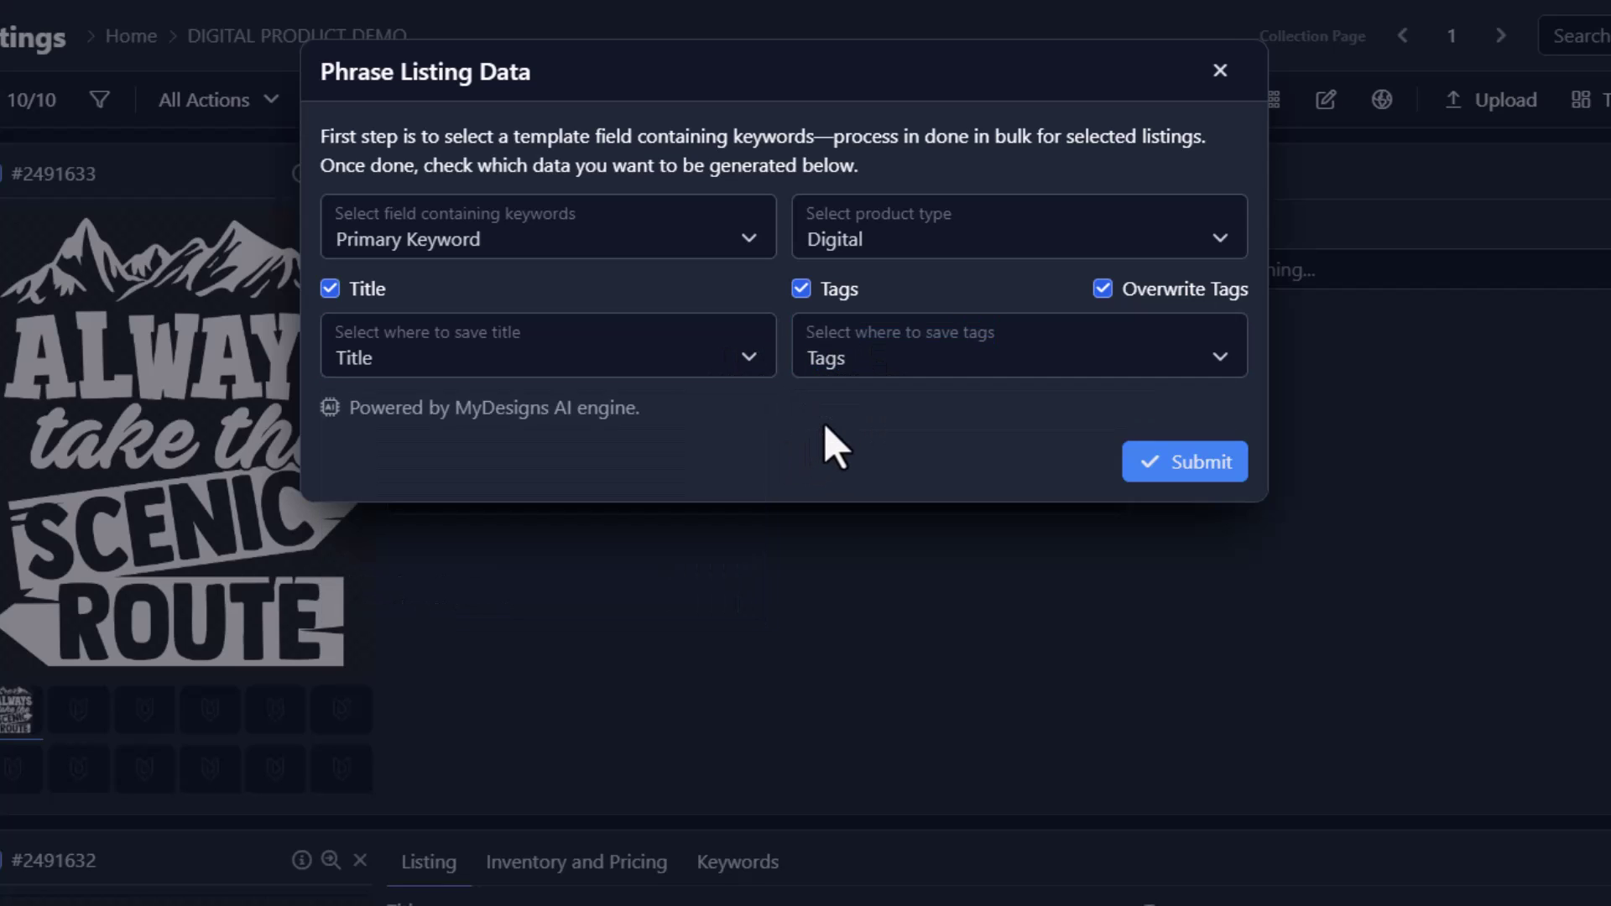
{"action": "left_click", "coordinate": [1185, 464]}
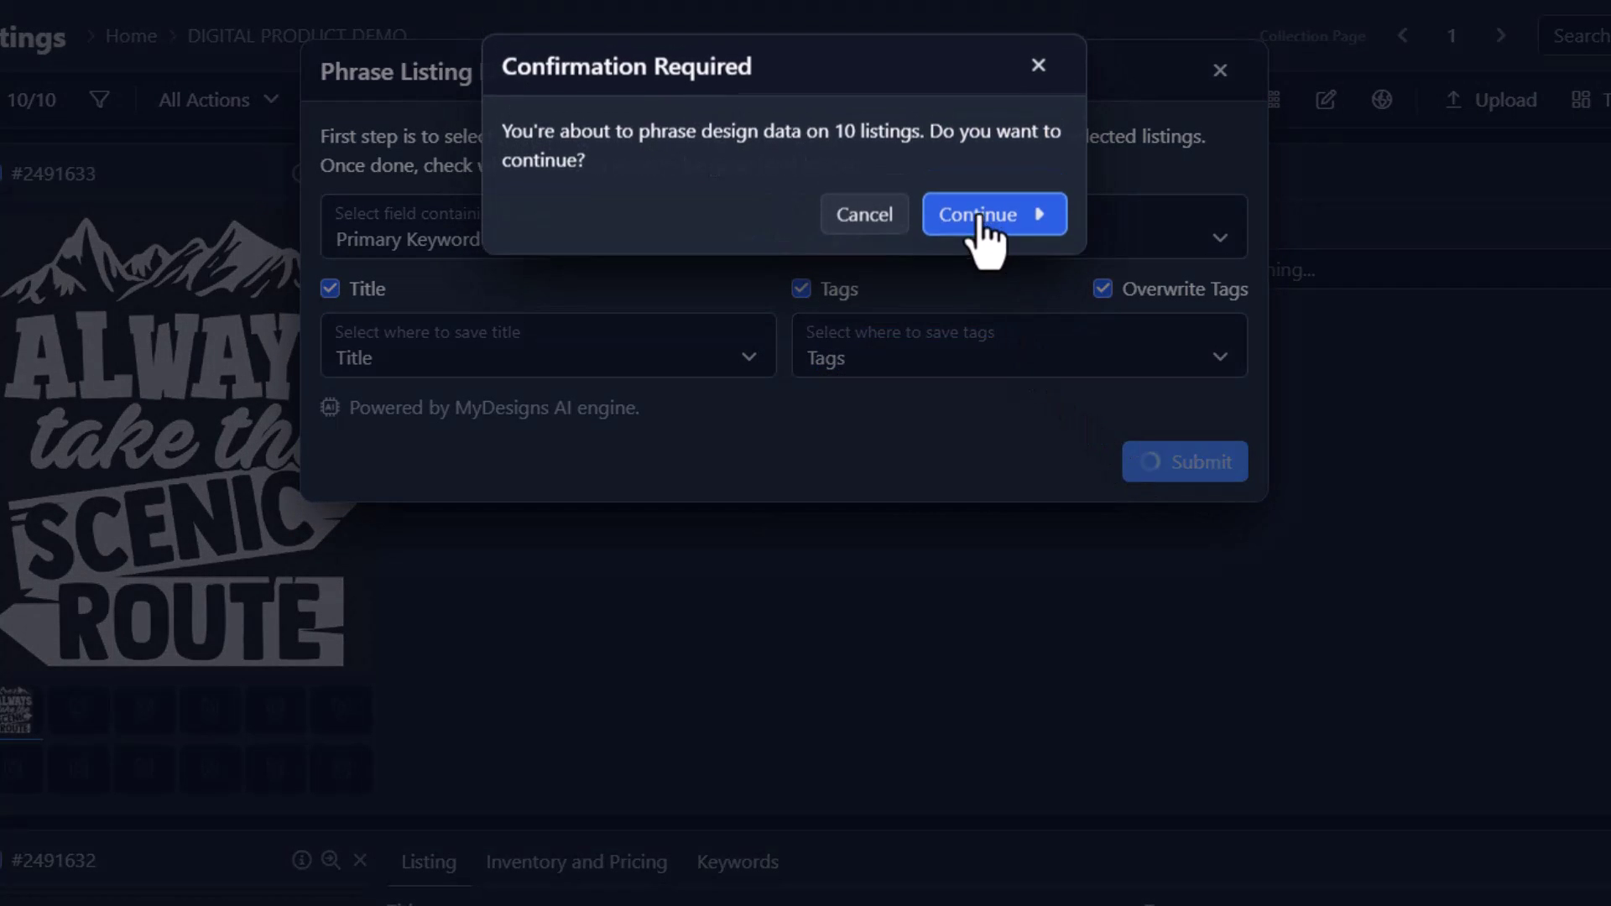
{"action": "left_click", "coordinate": [972, 222]}
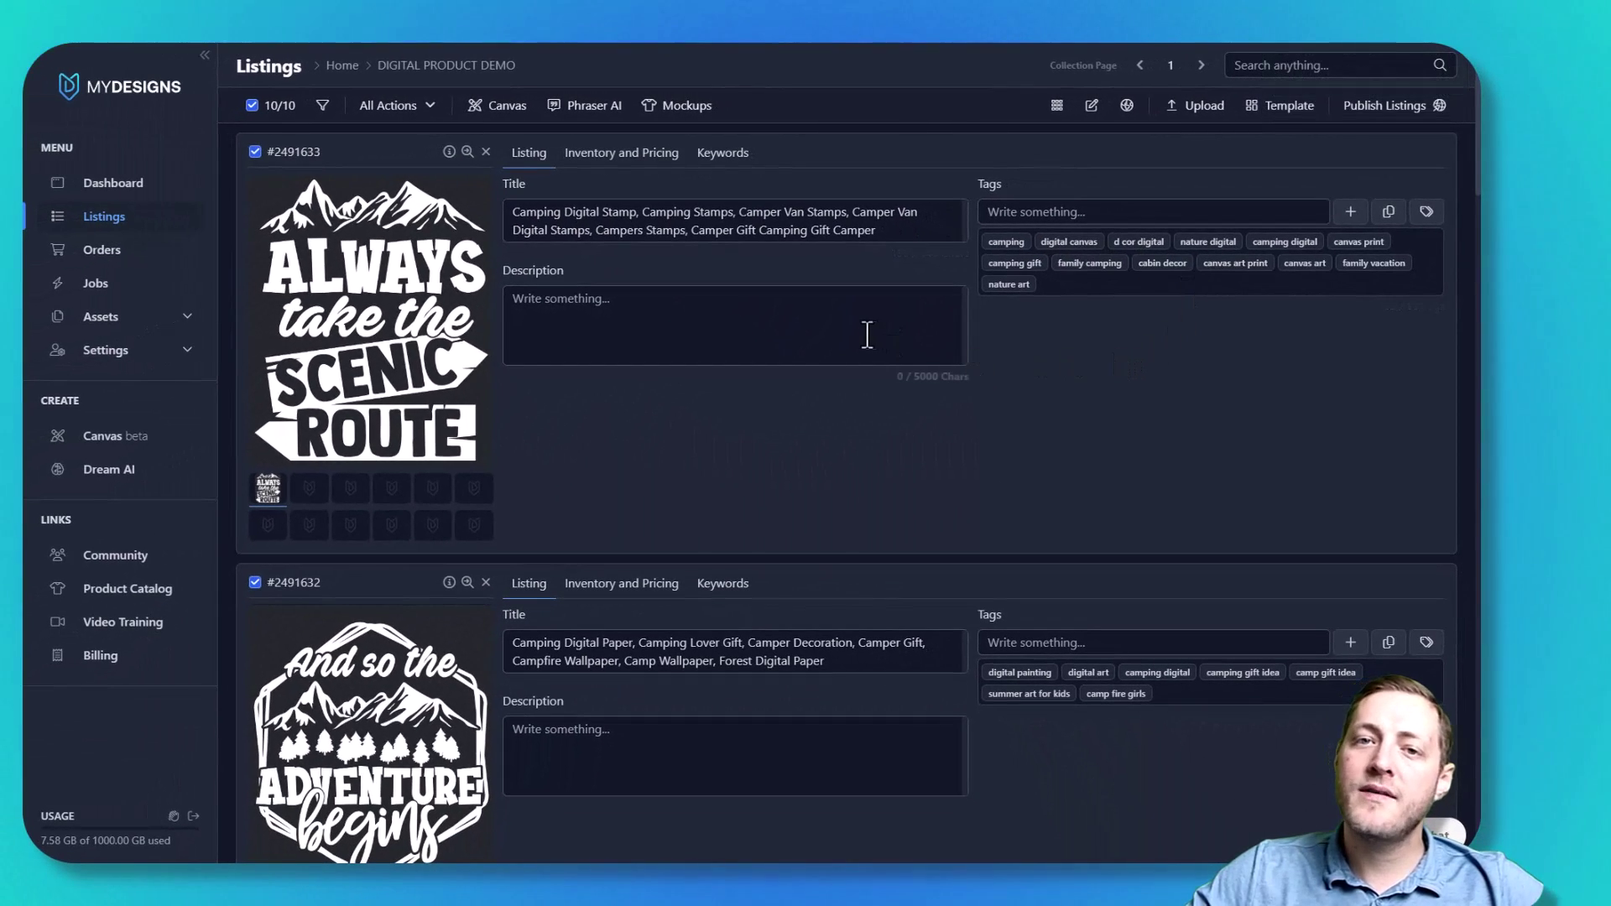
Review the generated titles and tags on the first camping listings in the folder
{"action": "left_click", "coordinate": [863, 336]}
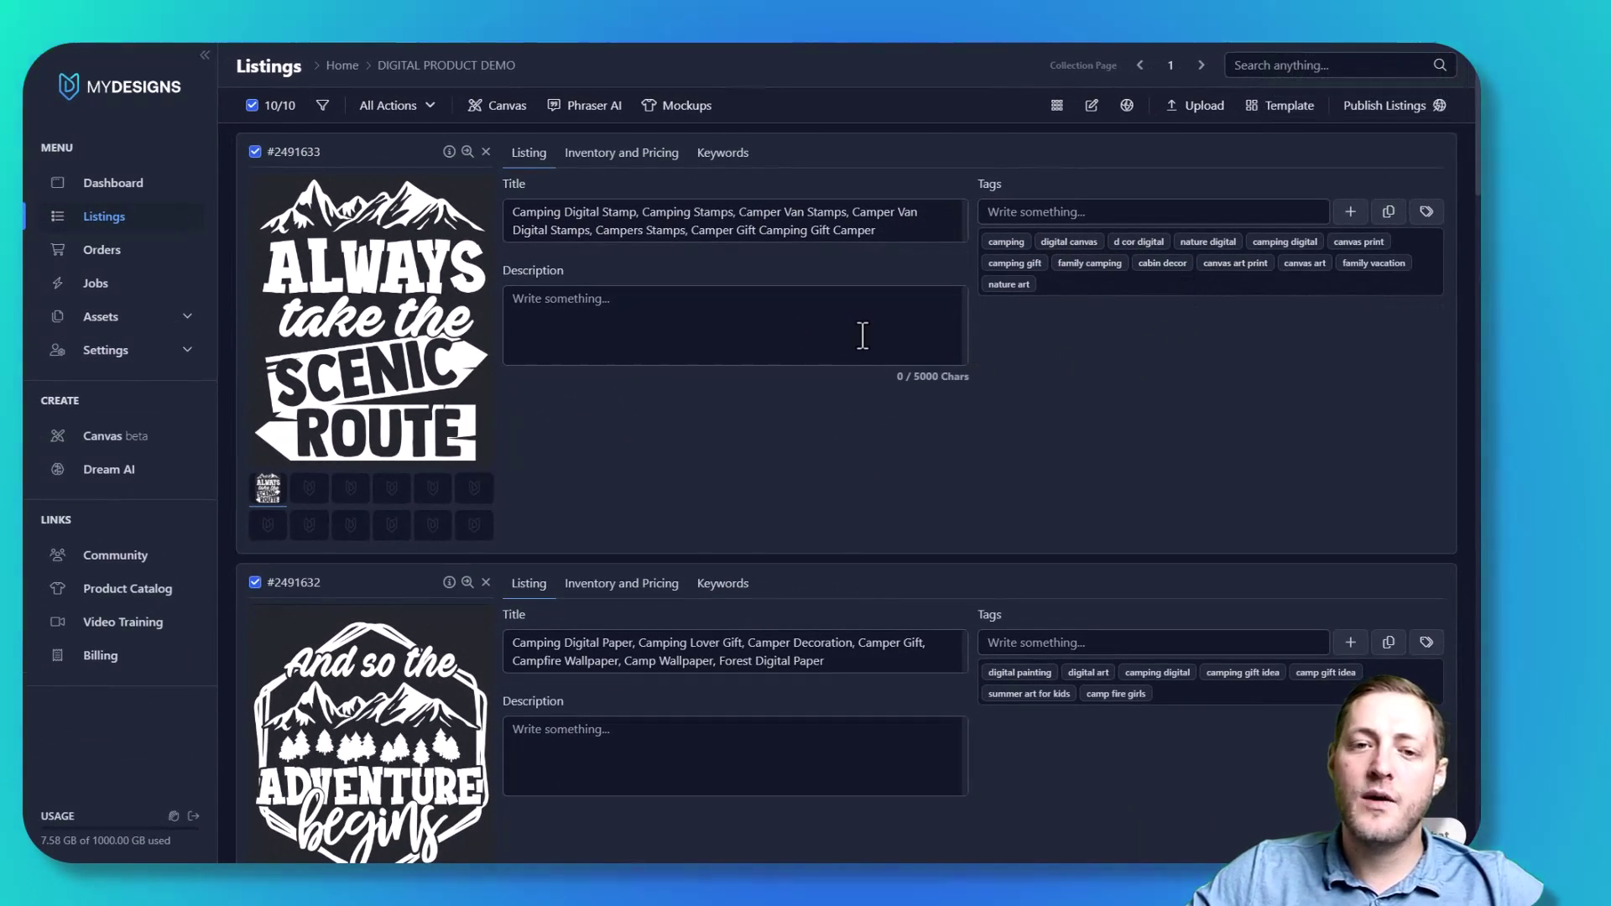
{"action": "left_click", "coordinate": [770, 353]}
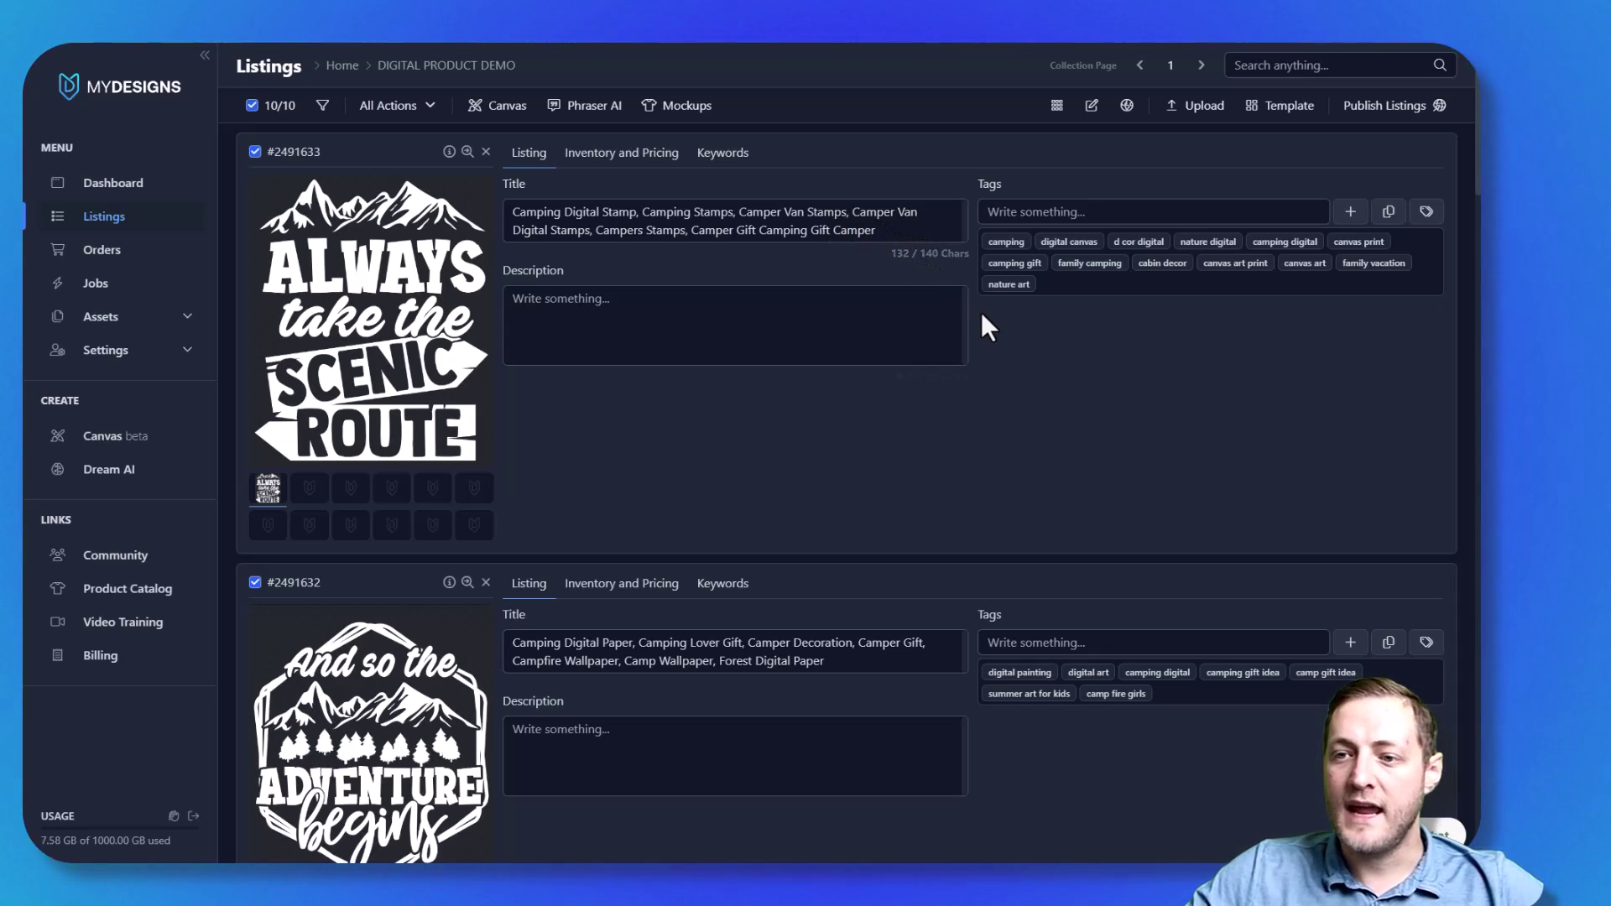
{"action": "scroll", "coordinate": [749, 210], "scroll_direction": "down", "scroll_amount": 2}
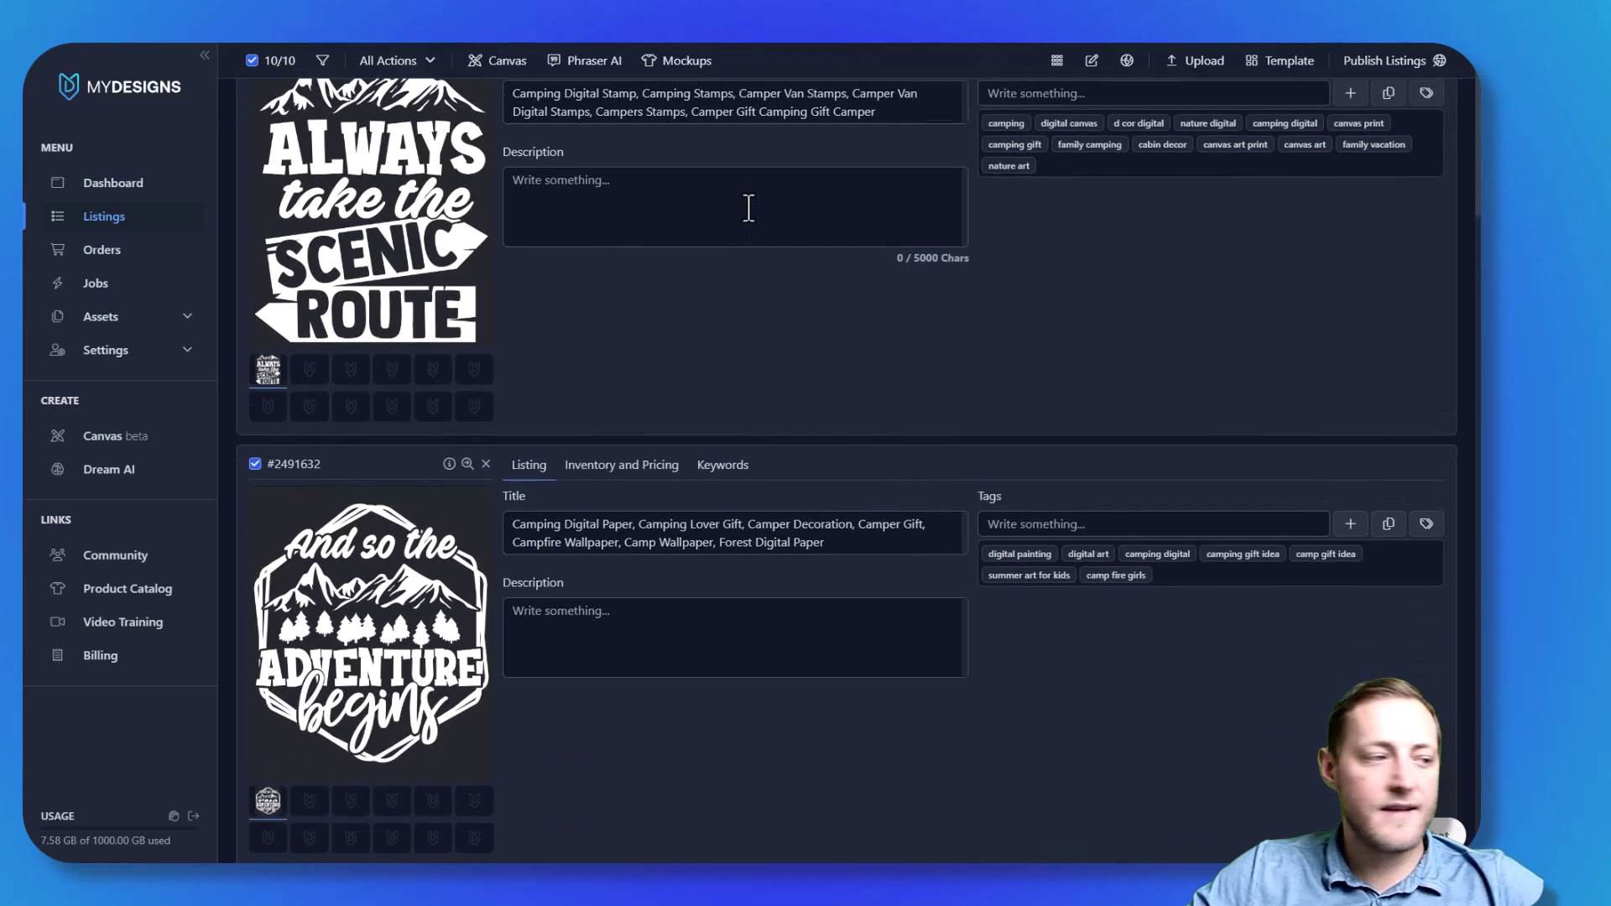
{"action": "scroll", "coordinate": [749, 207], "scroll_direction": "up", "scroll_amount": 2}
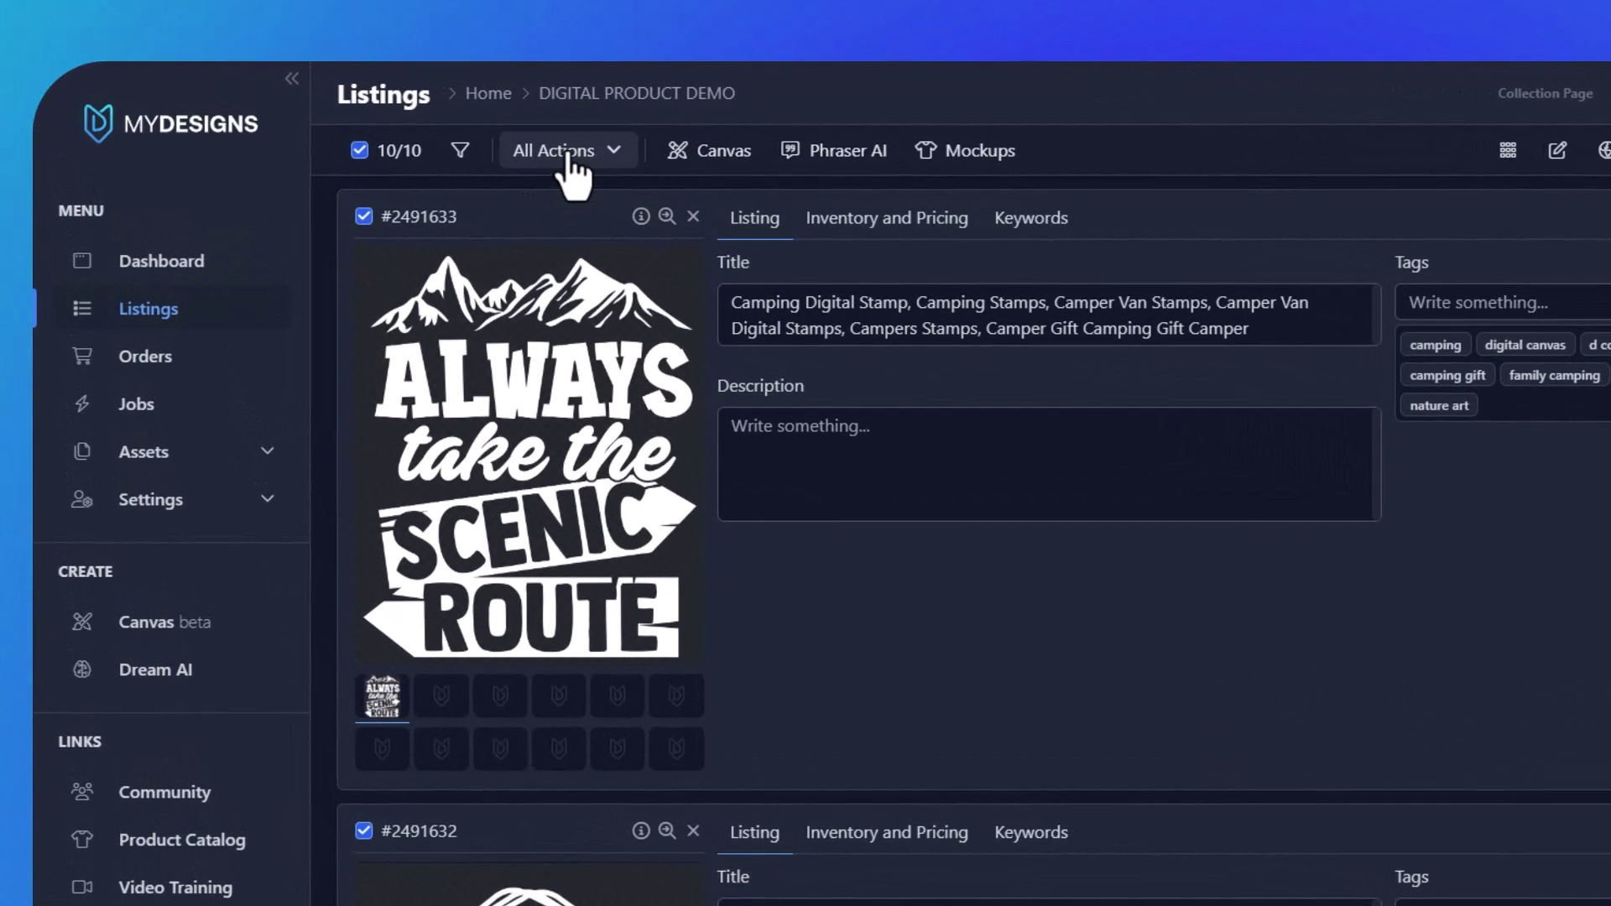
Start a bulk edit of the selected listings that adds text to the front of the Description field
{"action": "left_click", "coordinate": [573, 164]}
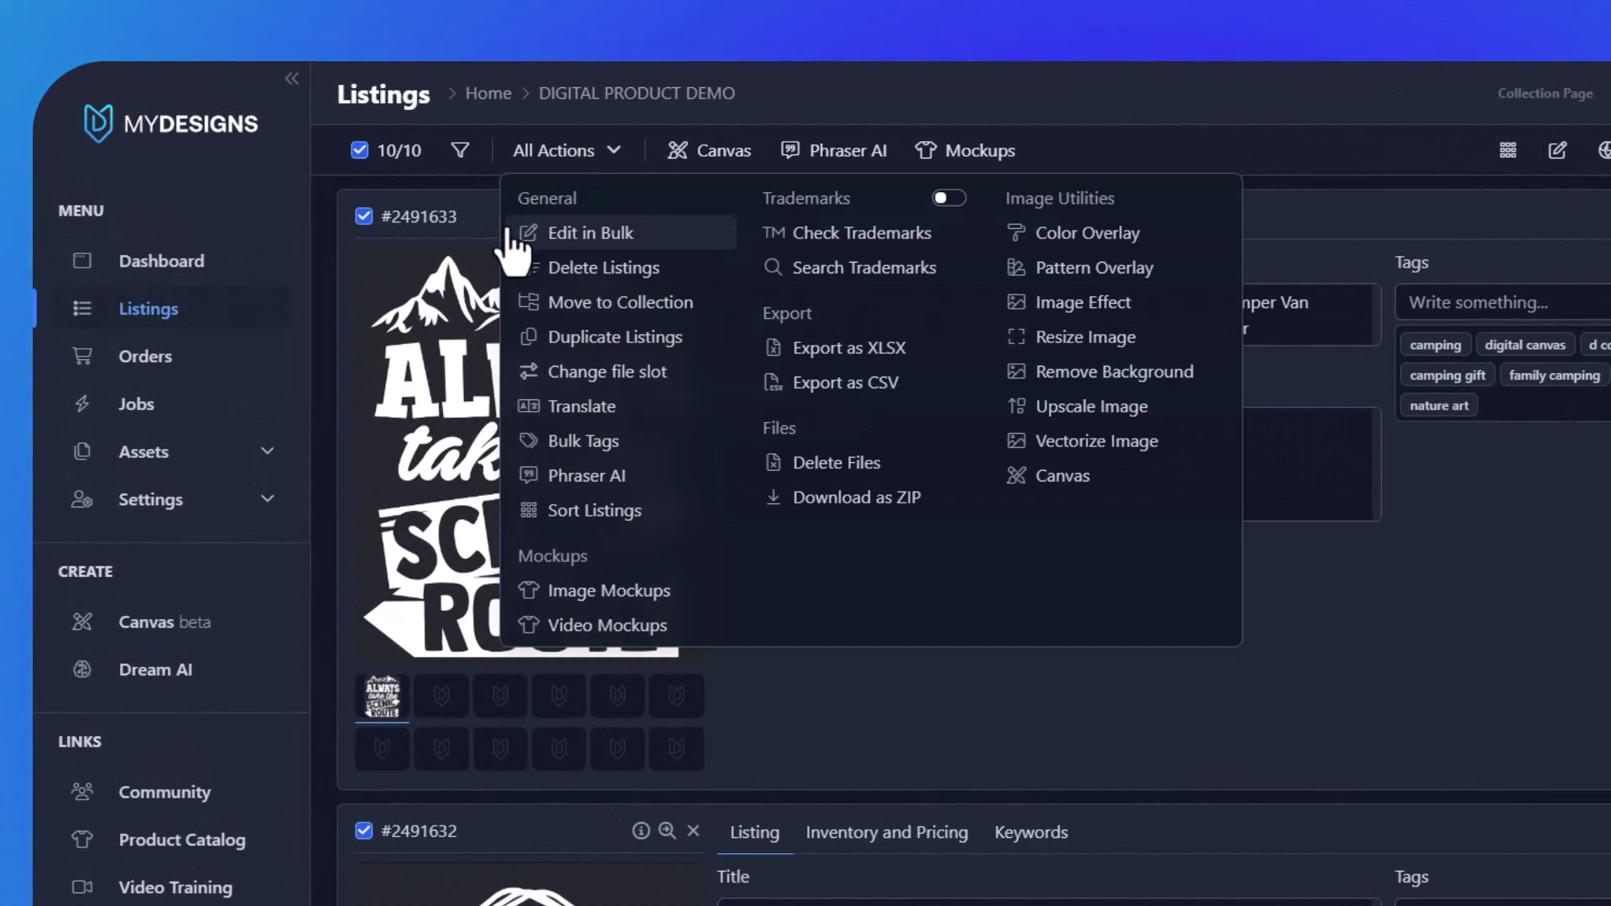
{"action": "left_click", "coordinate": [585, 235]}
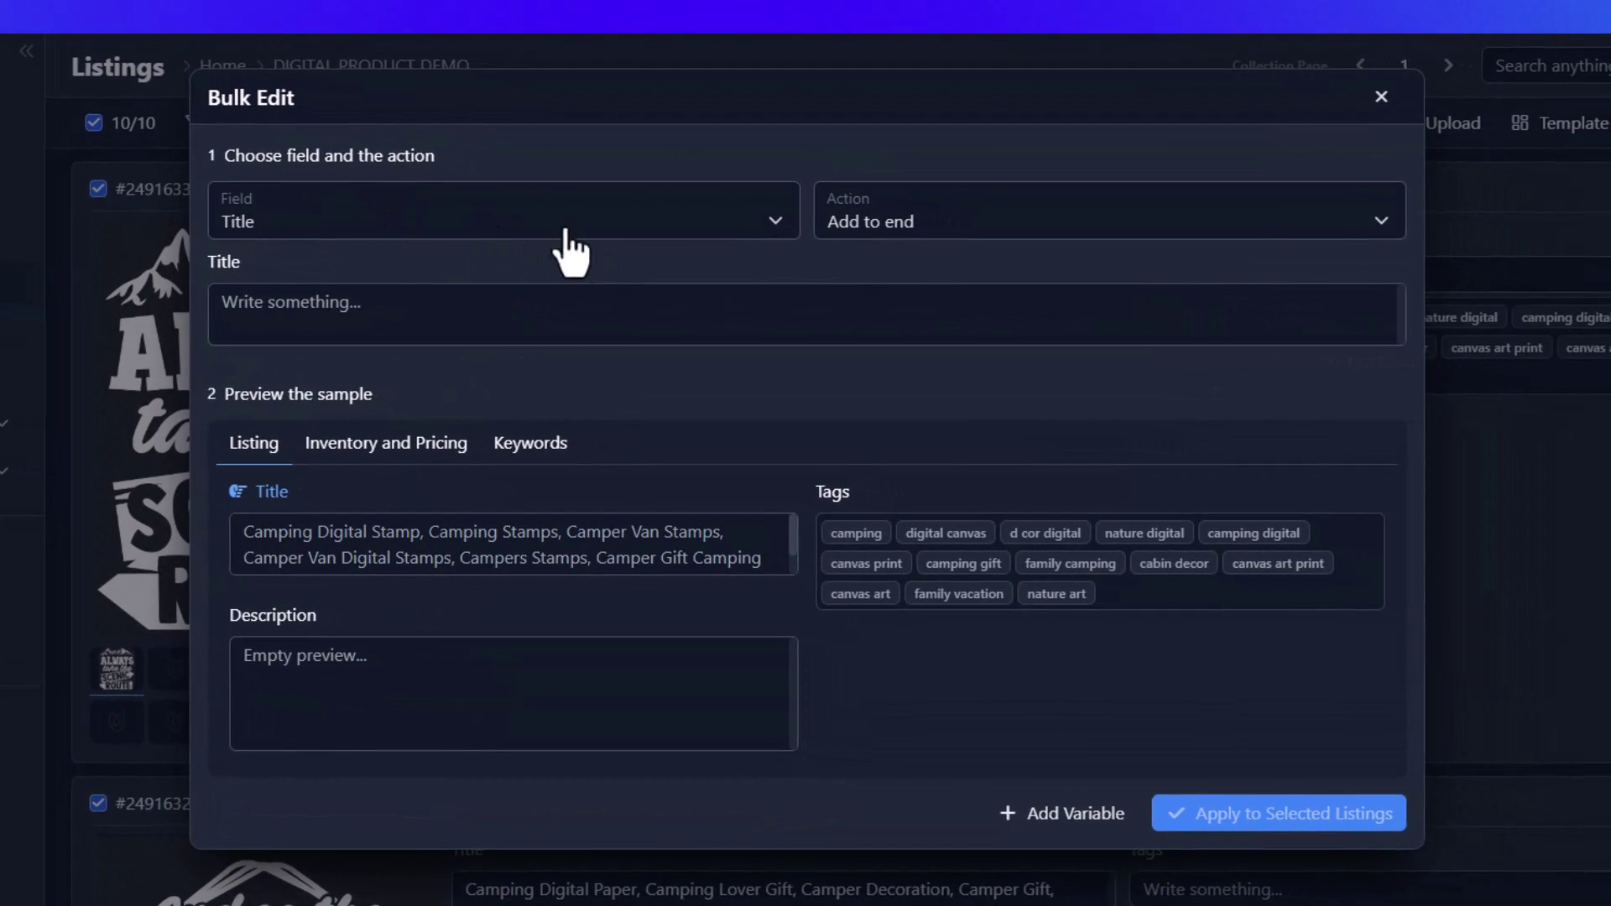
{"action": "left_click", "coordinate": [598, 217]}
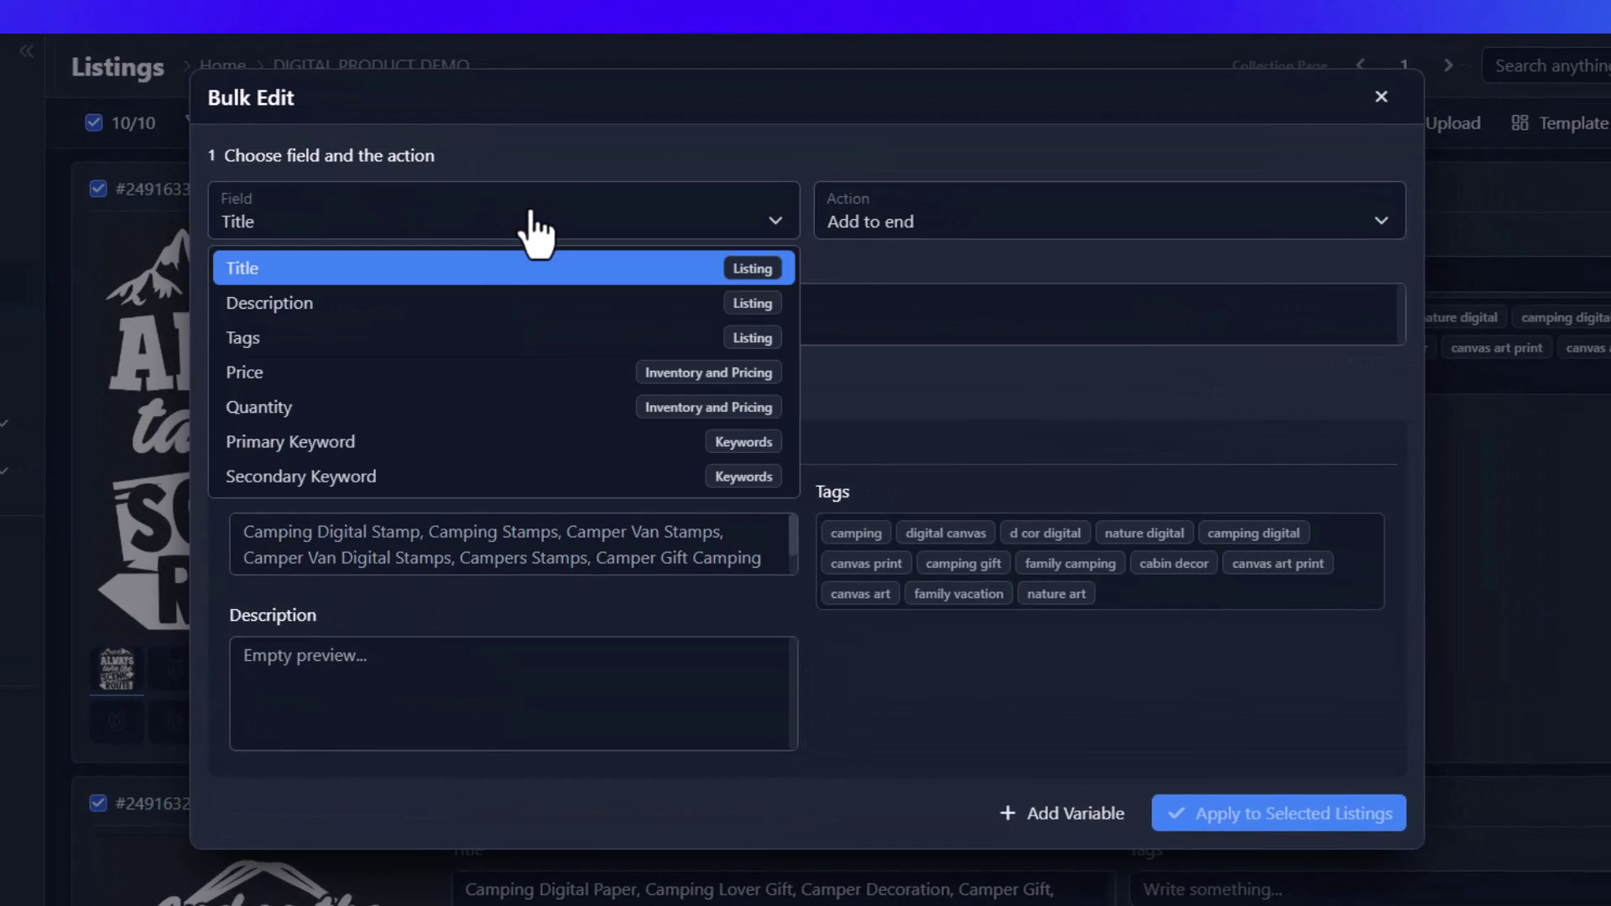
{"action": "left_click", "coordinate": [324, 307]}
{"action": "left_click", "coordinate": [932, 235]}
{"action": "left_click", "coordinate": [873, 268]}
Write a description starting "By purchasing these [keywords.primary keyword] designs, you will receive a .zip" and listing "1 PNG File with transparent backgrounds. (300 DPI)"
{"action": "left_click", "coordinate": [522, 324]}
{"action": "type", "text": "By purchasing these [keywords.primary keyword] designs, you will receive a .zip you can extract that contains the below file types:  ✓ 1 PNG File with transparent backgrounds. (300 DPI)"}
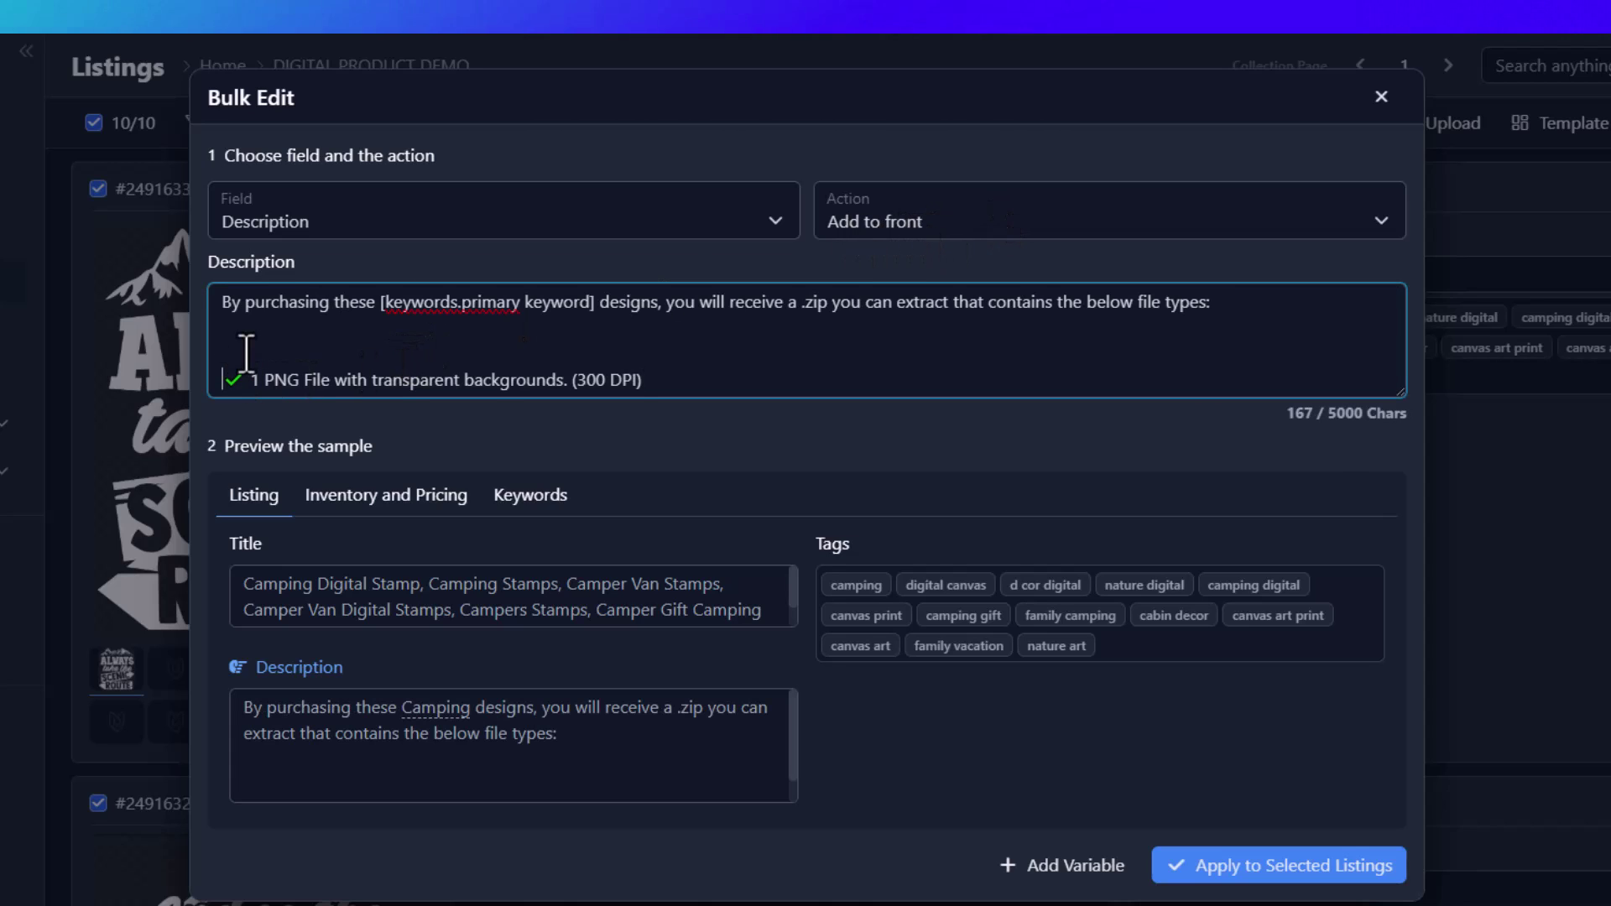
{"action": "key", "text": "BackSpace"}
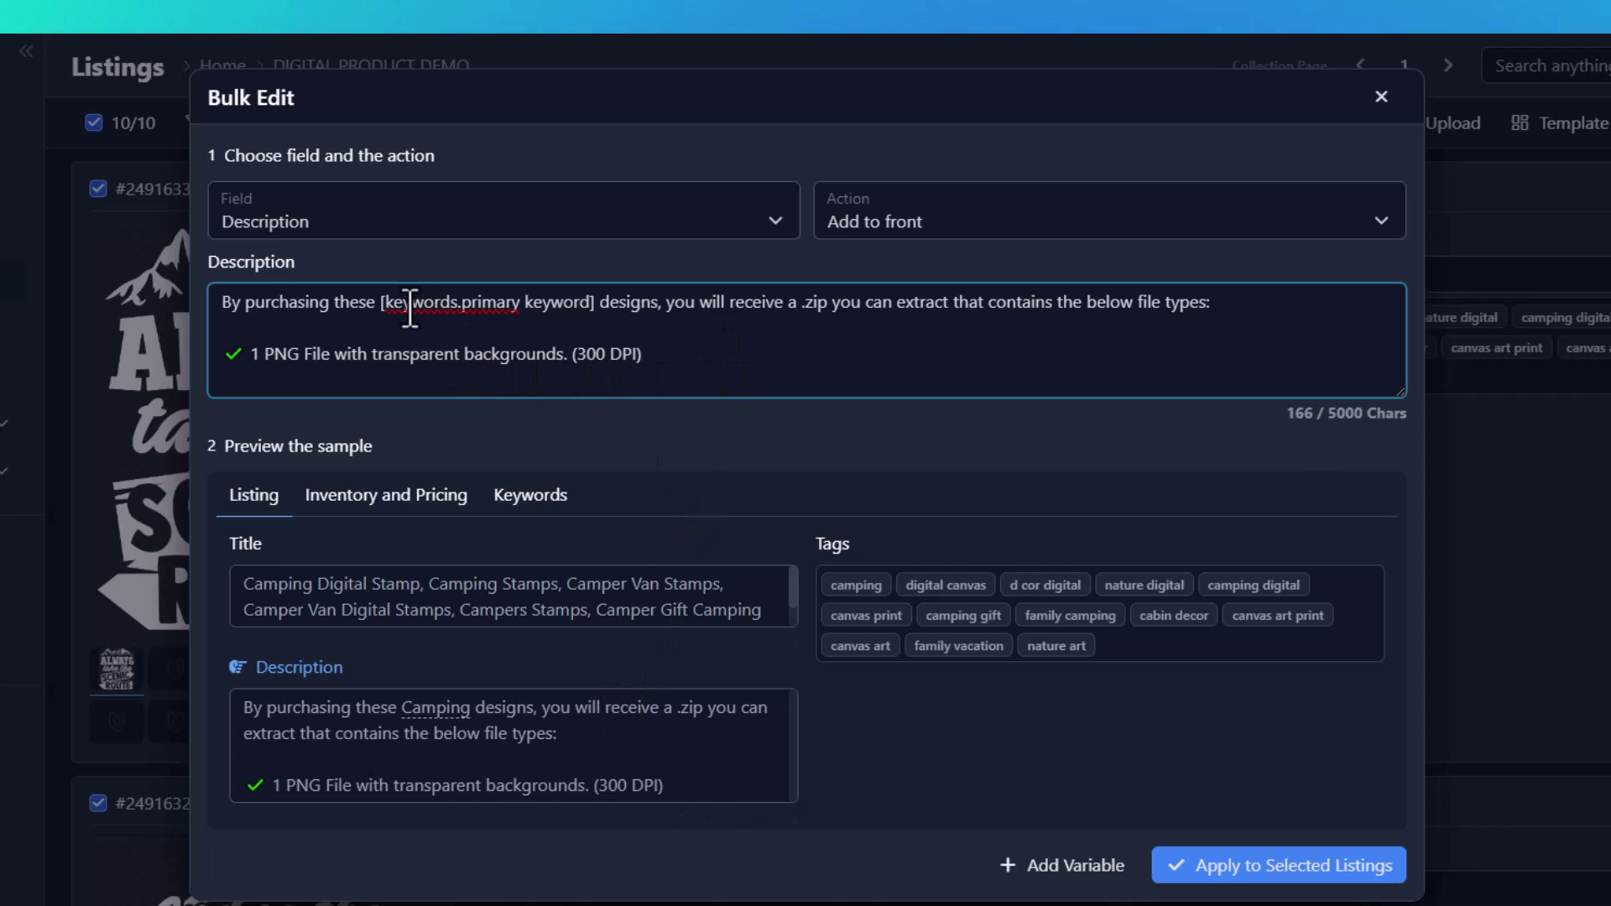
Examine the [keywords.primary keyword] variable in the description and compare it with the sample preview
{"action": "left_click_drag", "start_coordinate": [377, 306], "coordinate": [591, 310]}
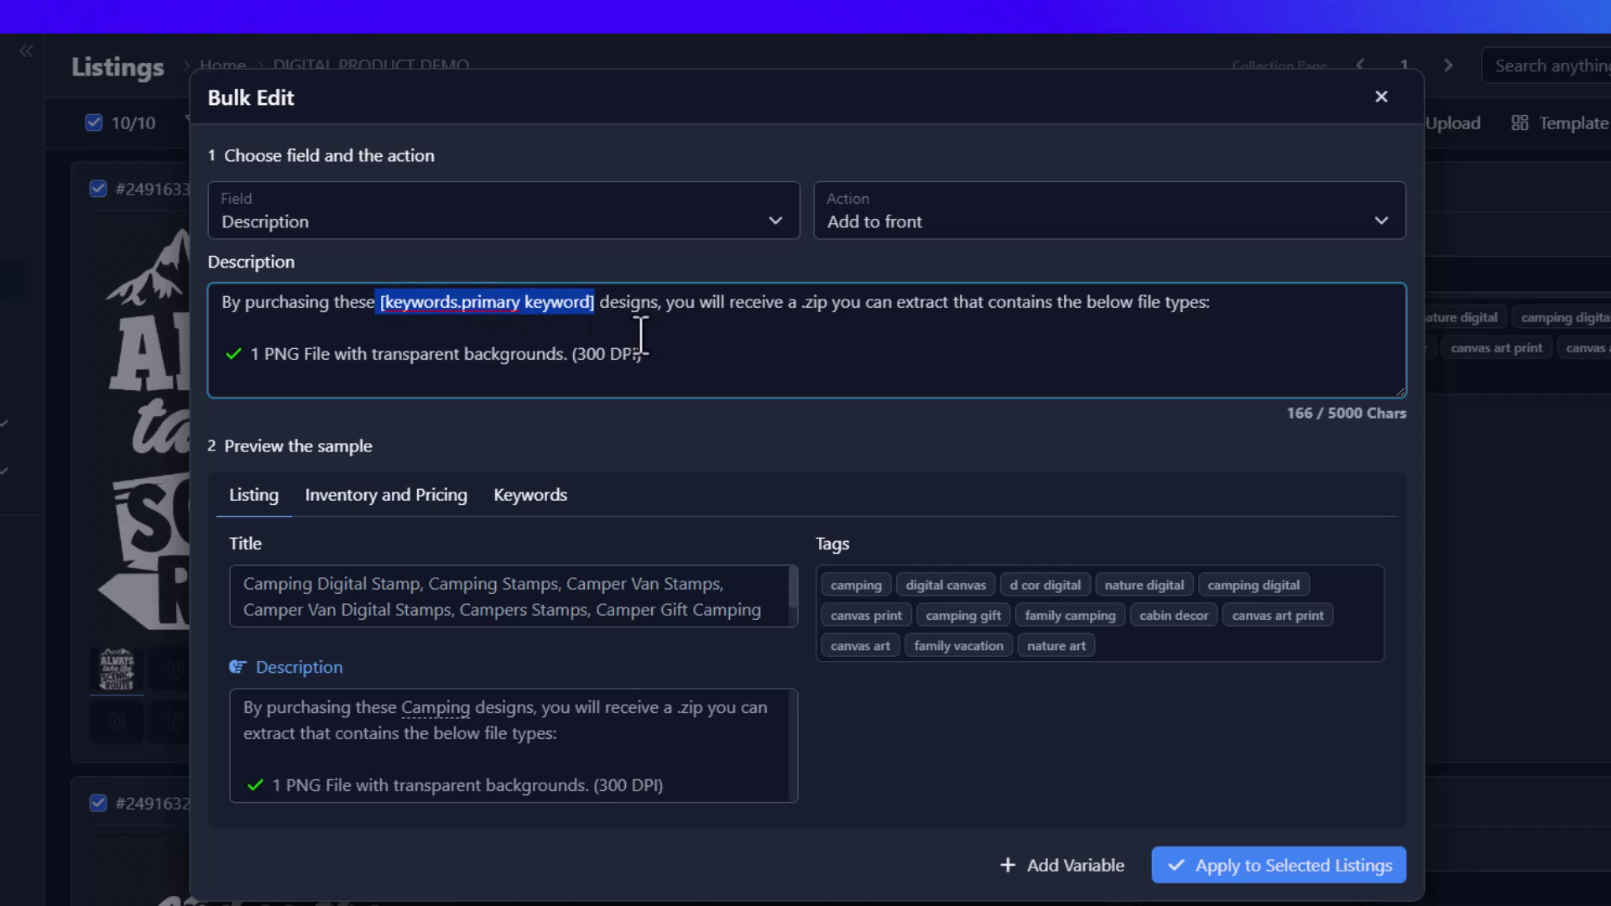
{"action": "left_click", "coordinate": [697, 357]}
{"action": "left_click_drag", "start_coordinate": [460, 304], "coordinate": [591, 309]}
{"action": "key", "text": "ctrl+z"}
{"action": "left_click", "coordinate": [461, 304]}
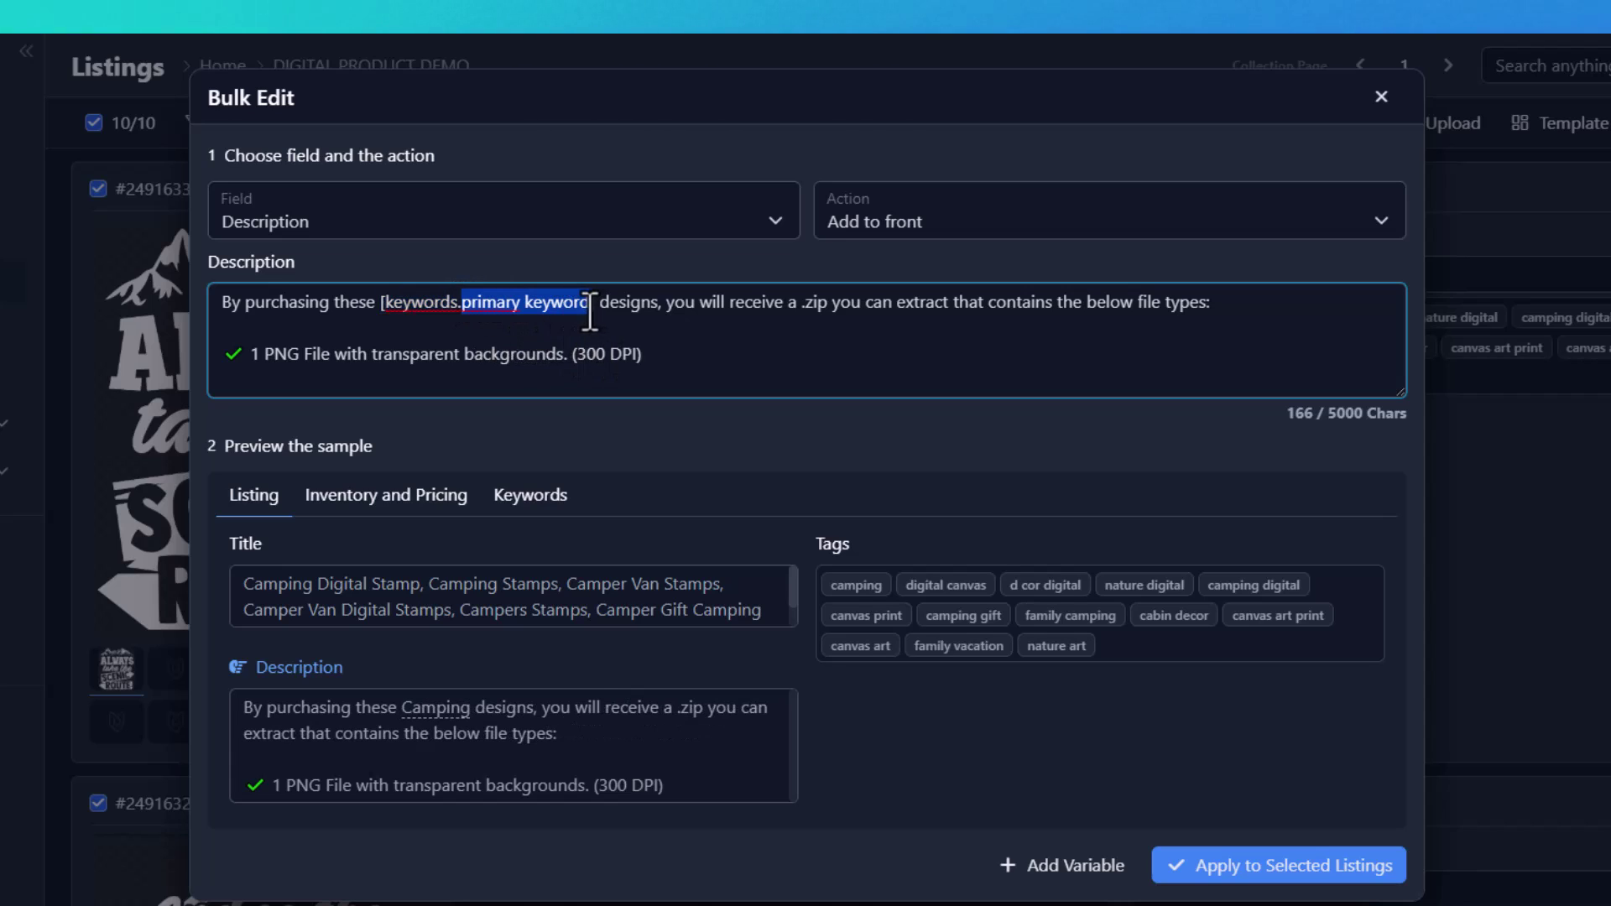
{"action": "left_click", "coordinate": [656, 344]}
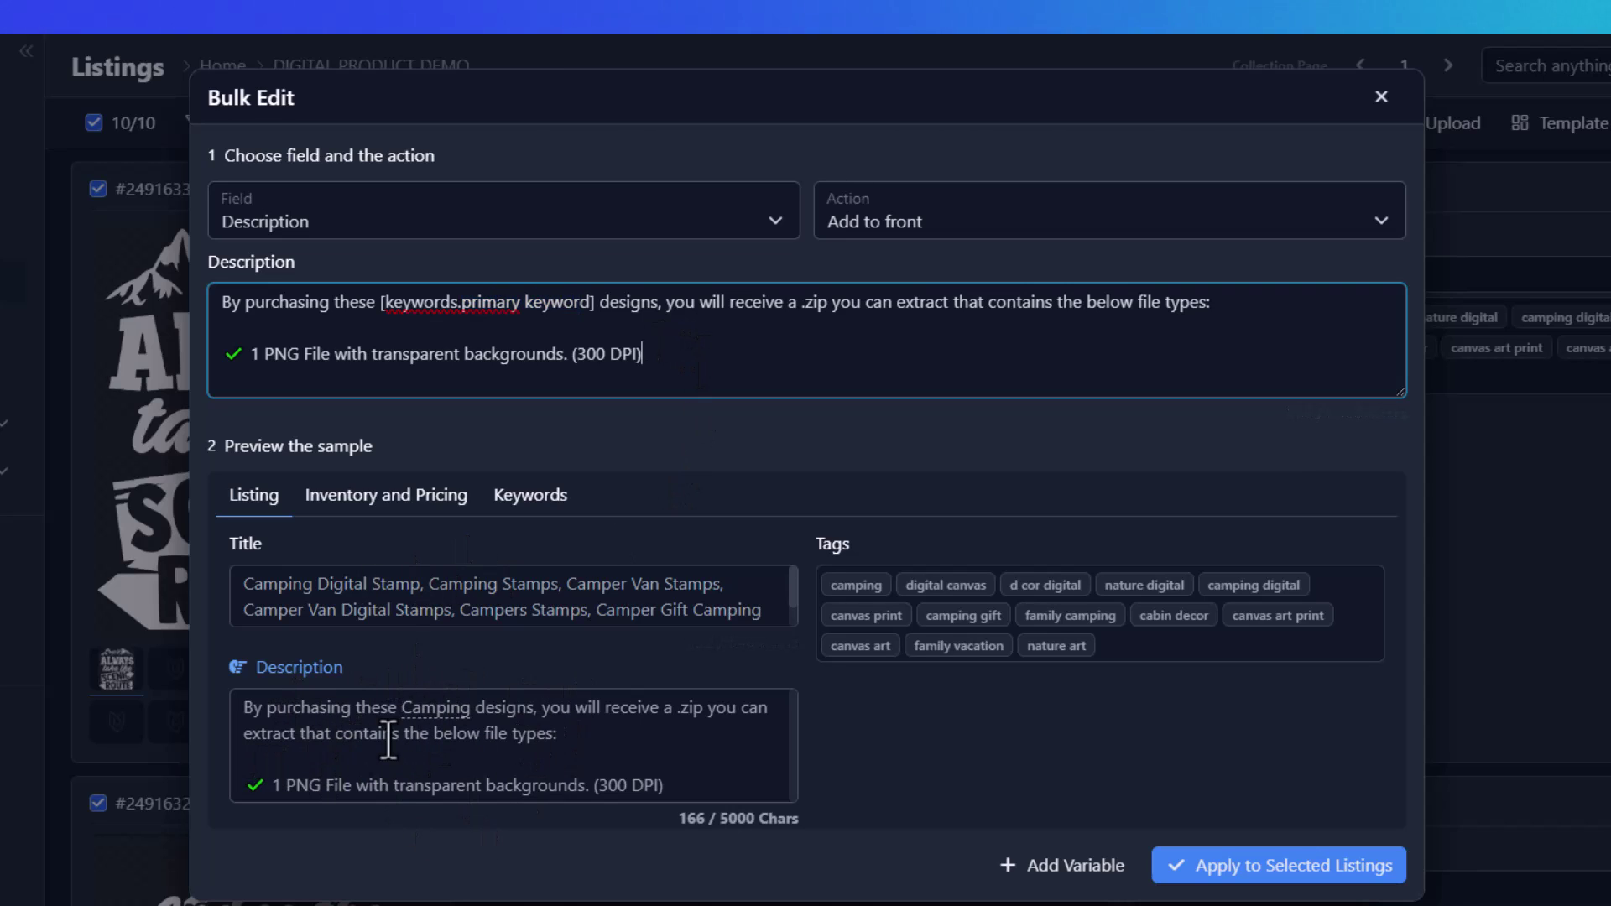
{"action": "left_click_drag", "start_coordinate": [403, 708], "coordinate": [469, 708]}
{"action": "left_click", "coordinate": [388, 303]}
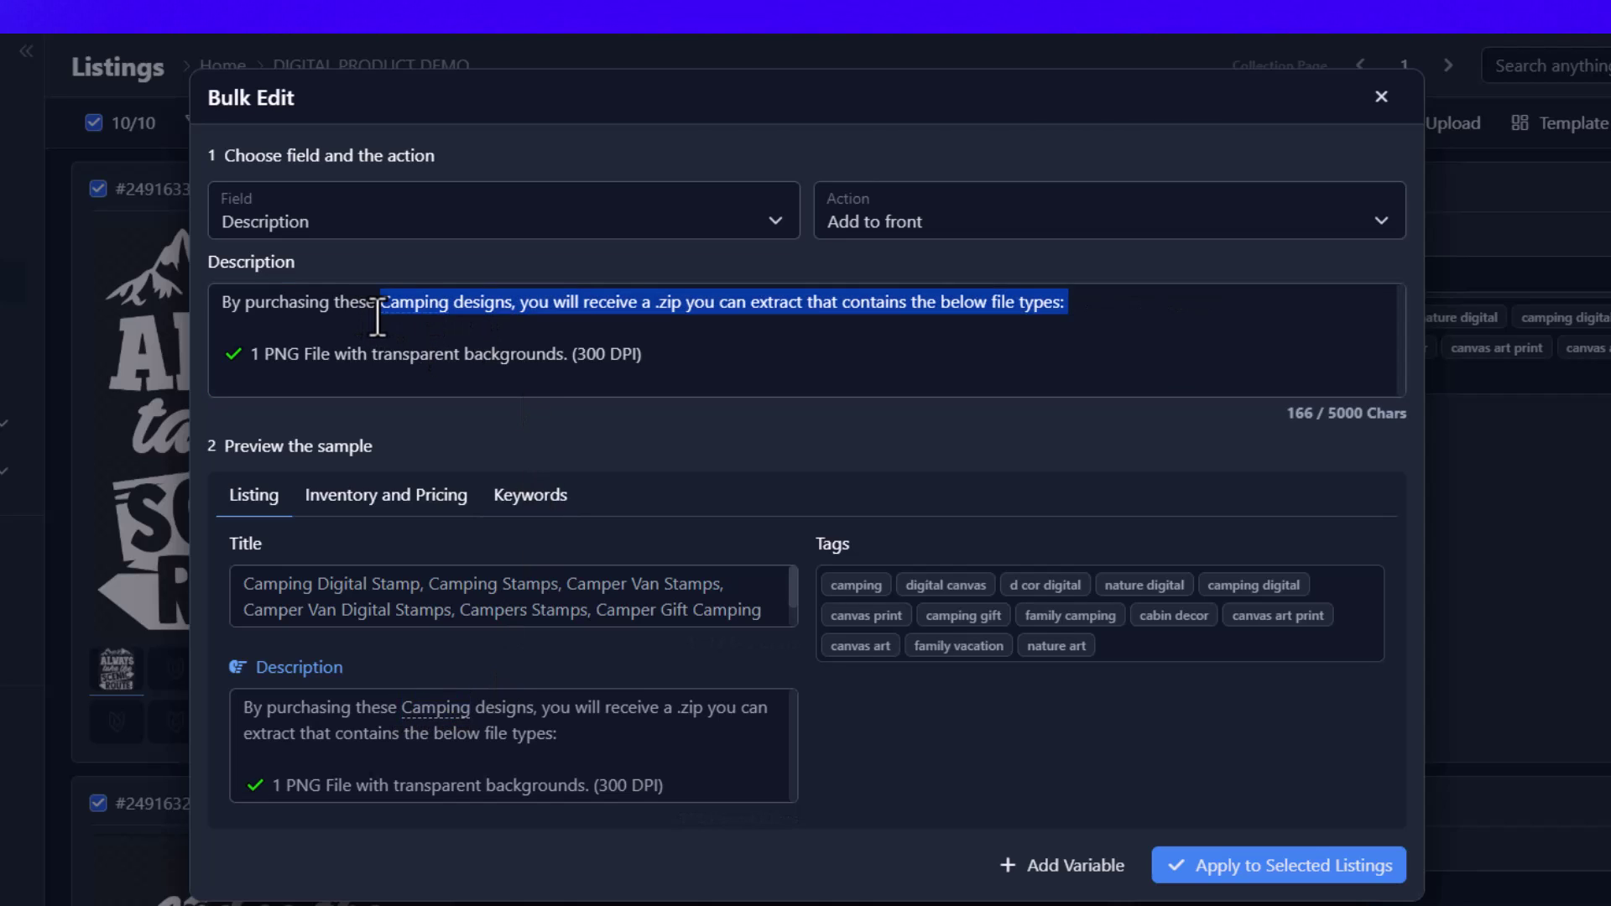
{"action": "left_click", "coordinate": [592, 458]}
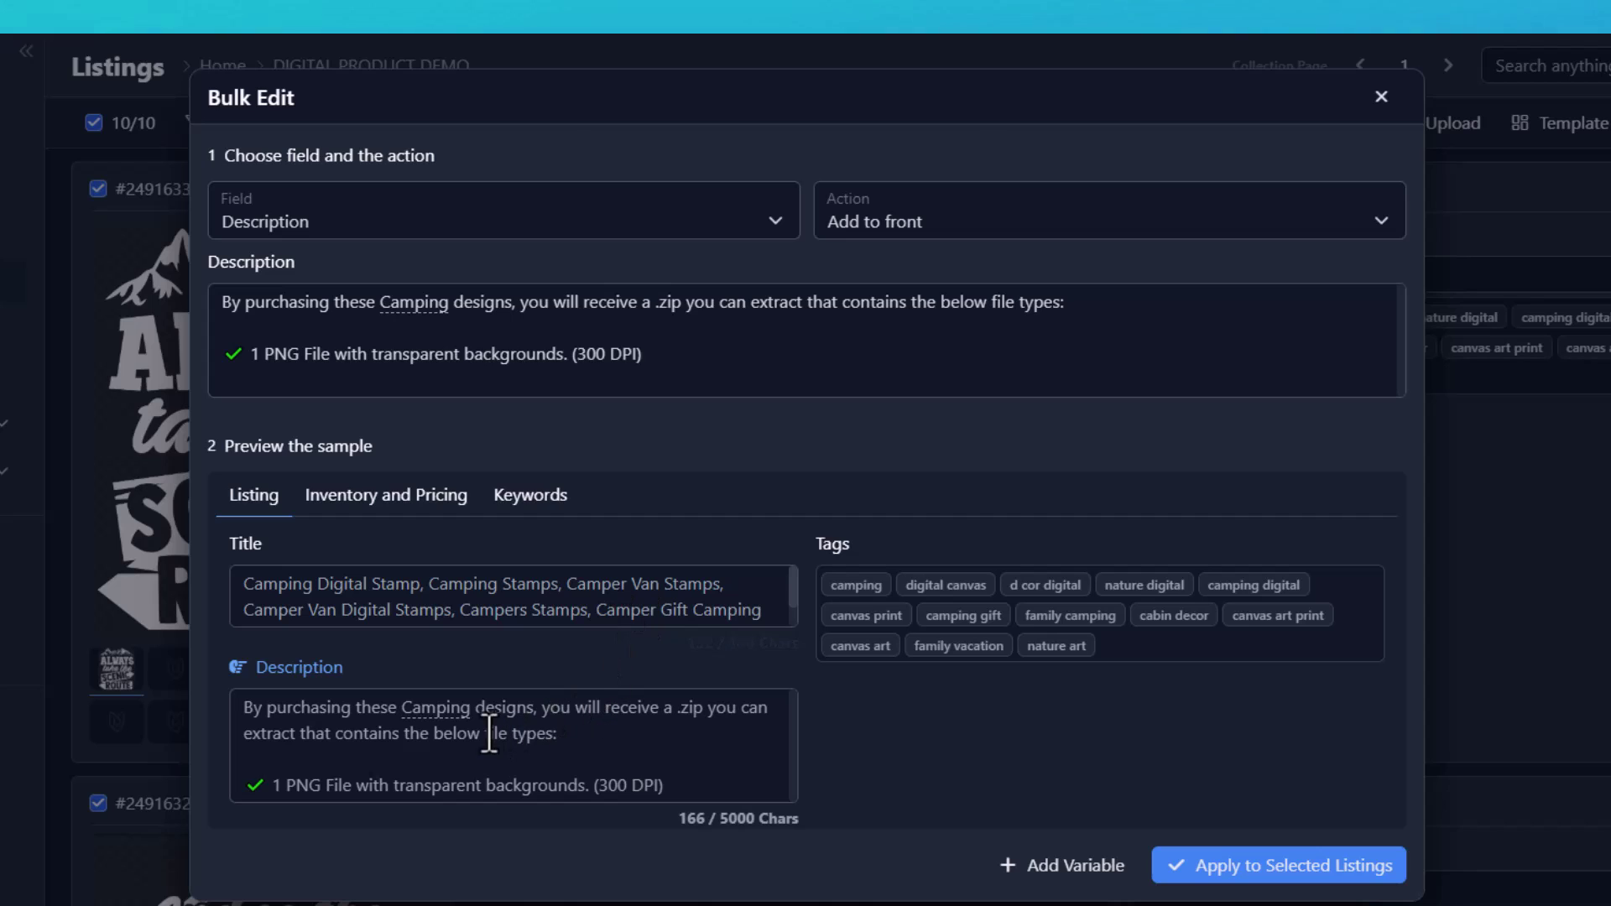
Apply the new description to the selected listings and check it across the folder
{"action": "left_click", "coordinate": [1238, 866]}
{"action": "left_click", "coordinate": [1003, 206]}
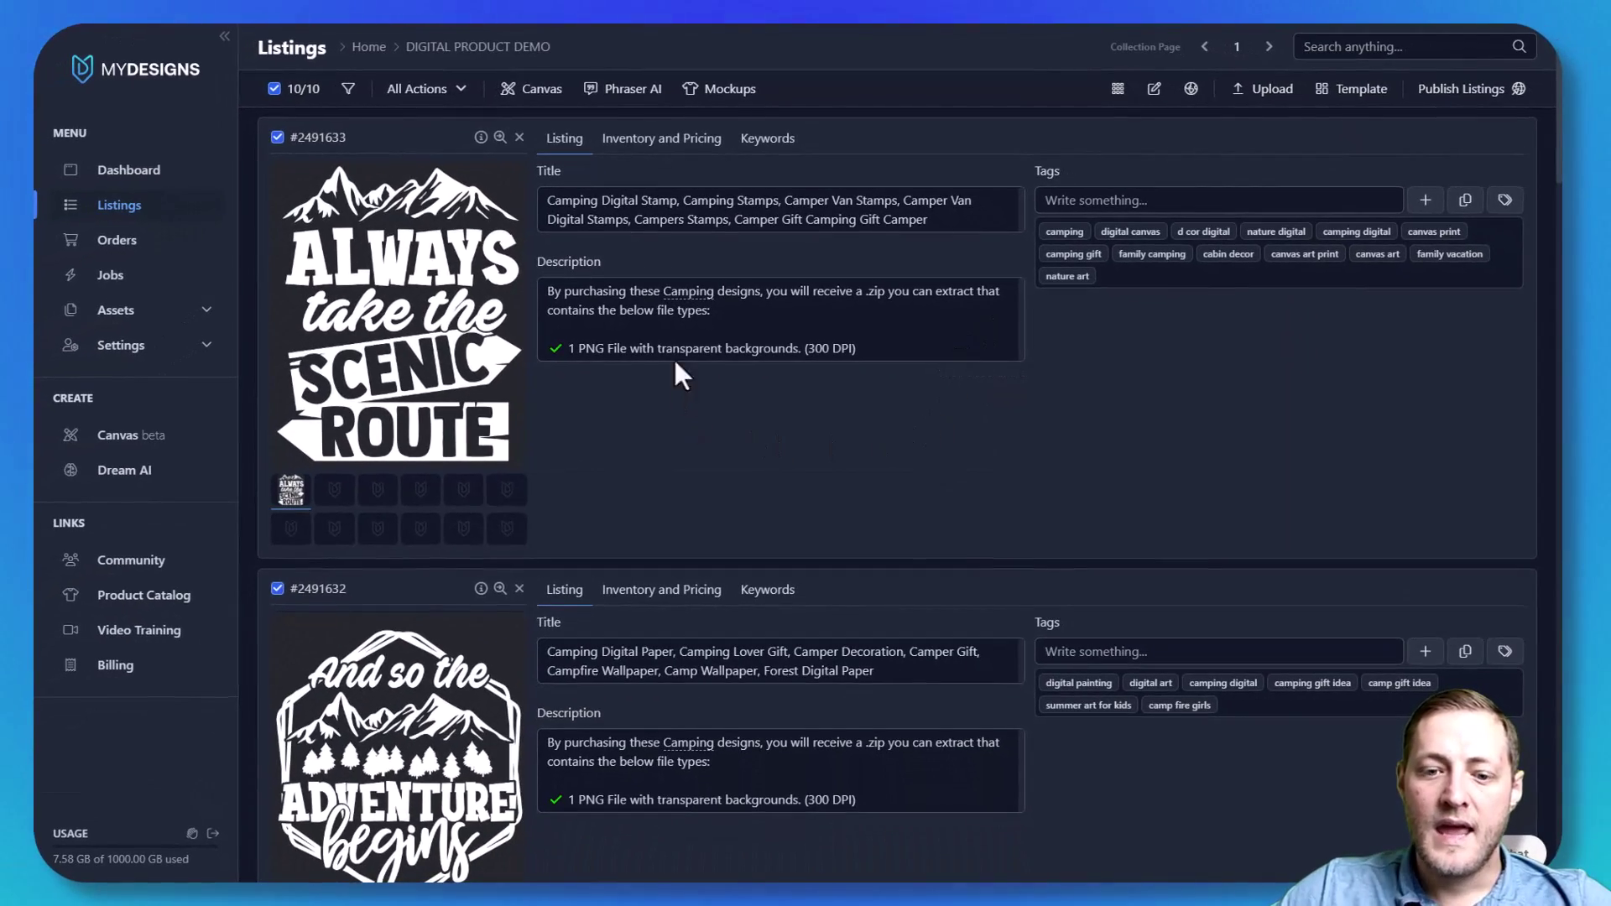
{"action": "scroll", "coordinate": [651, 525], "scroll_direction": "down", "scroll_amount": 12}
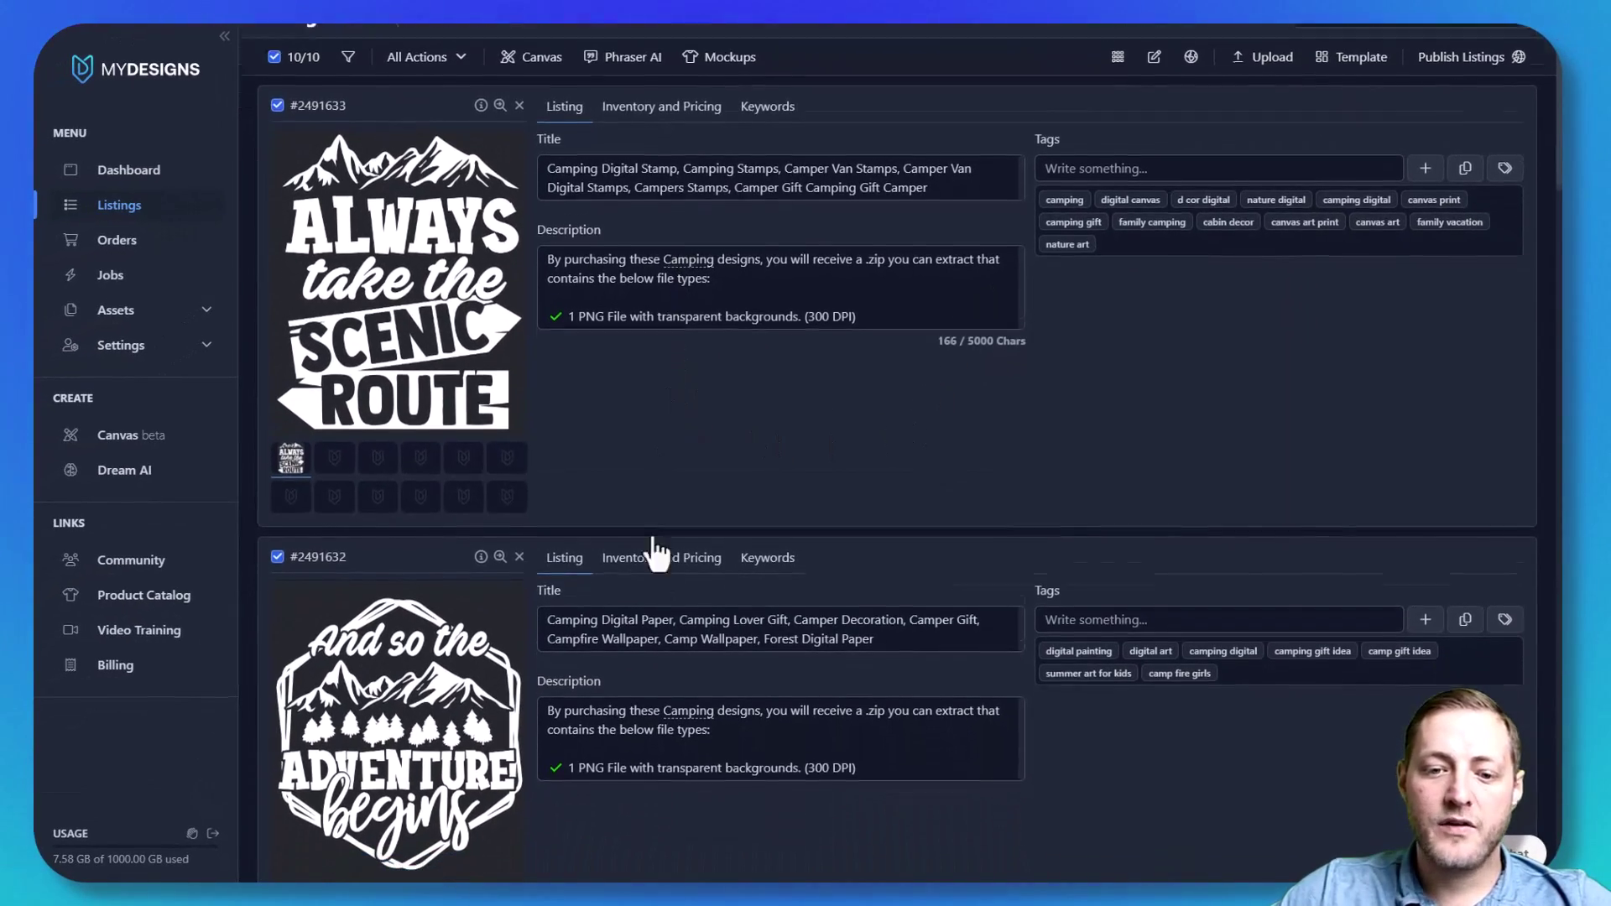
{"action": "scroll", "coordinate": [651, 336], "scroll_direction": "down", "scroll_amount": 12}
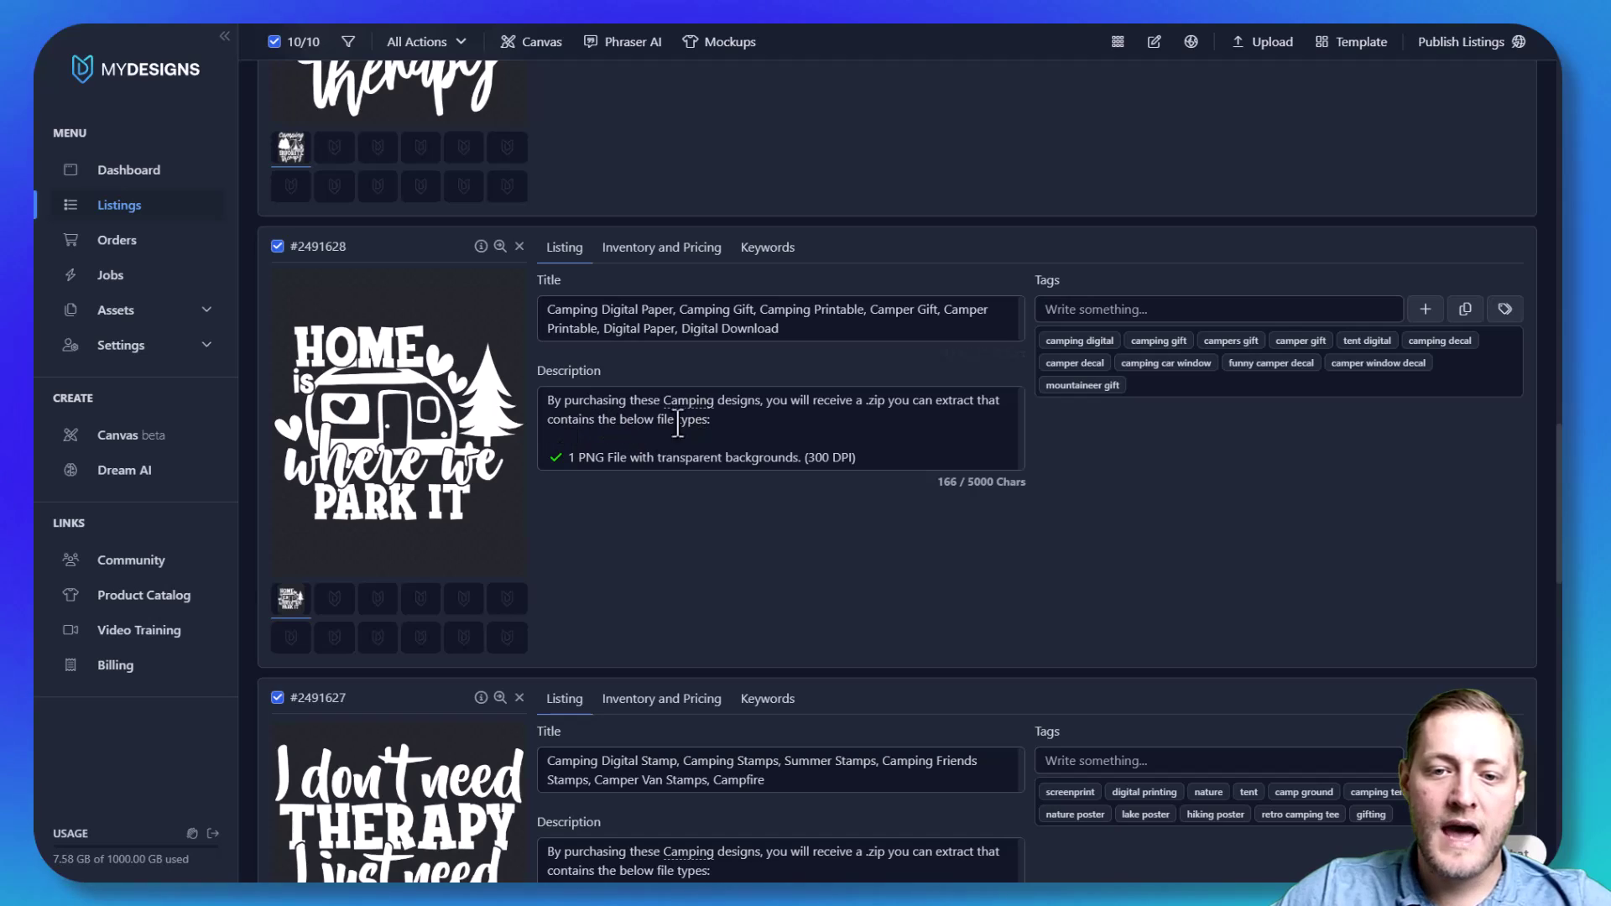
{"action": "scroll", "coordinate": [714, 453], "scroll_direction": "up", "scroll_amount": 20}
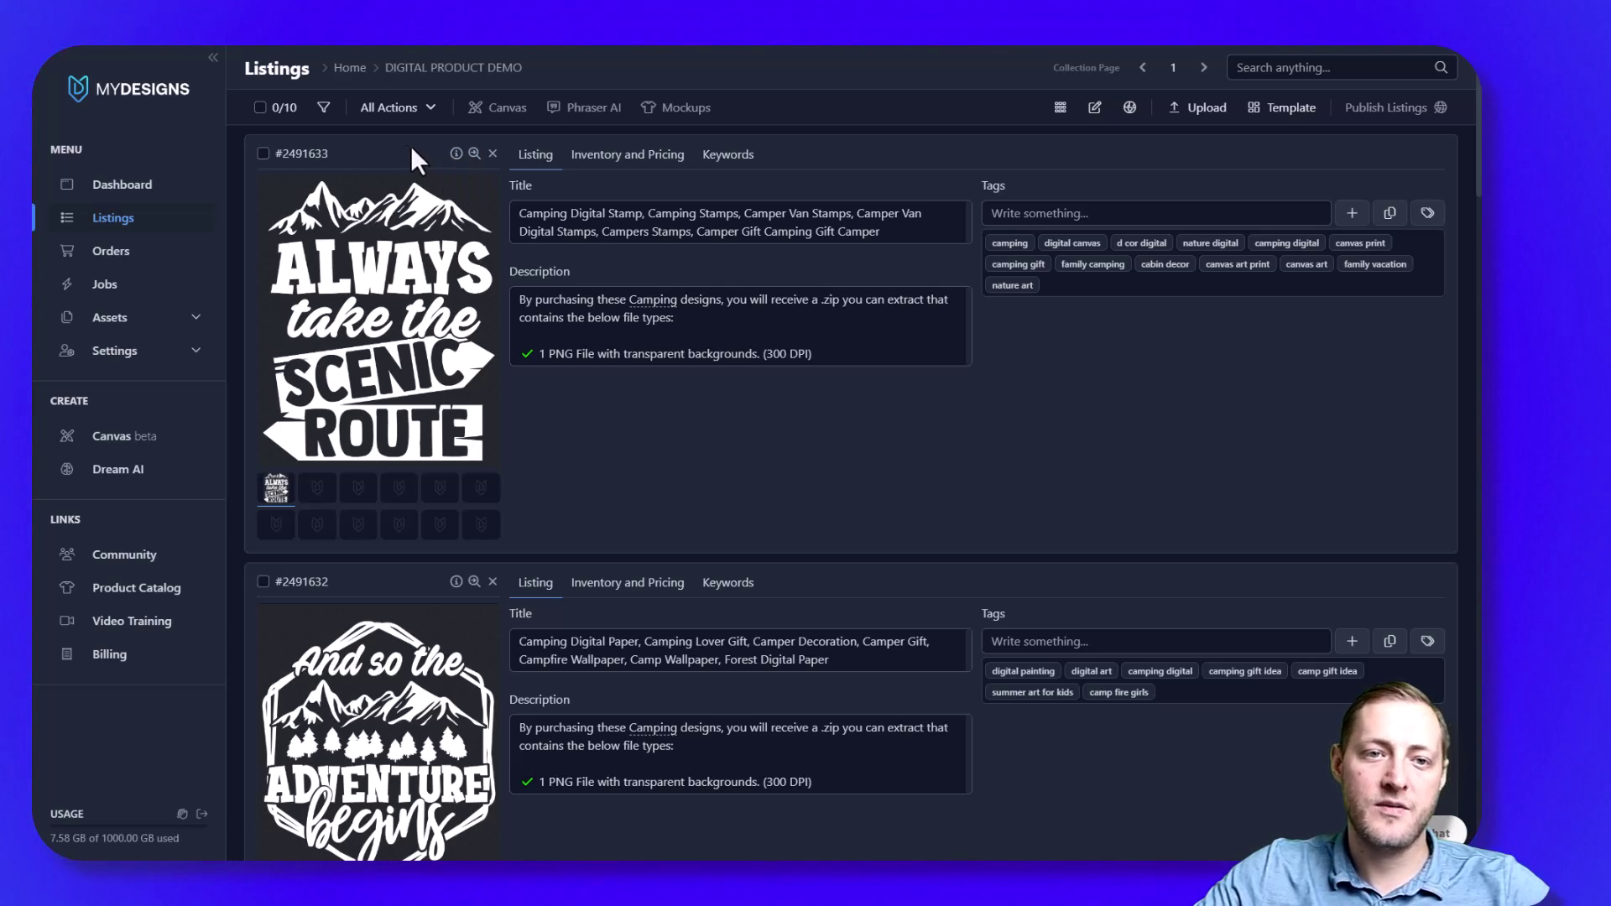
Select all the listings in the folder and start creating image mockups for them
{"action": "left_click", "coordinate": [289, 116]}
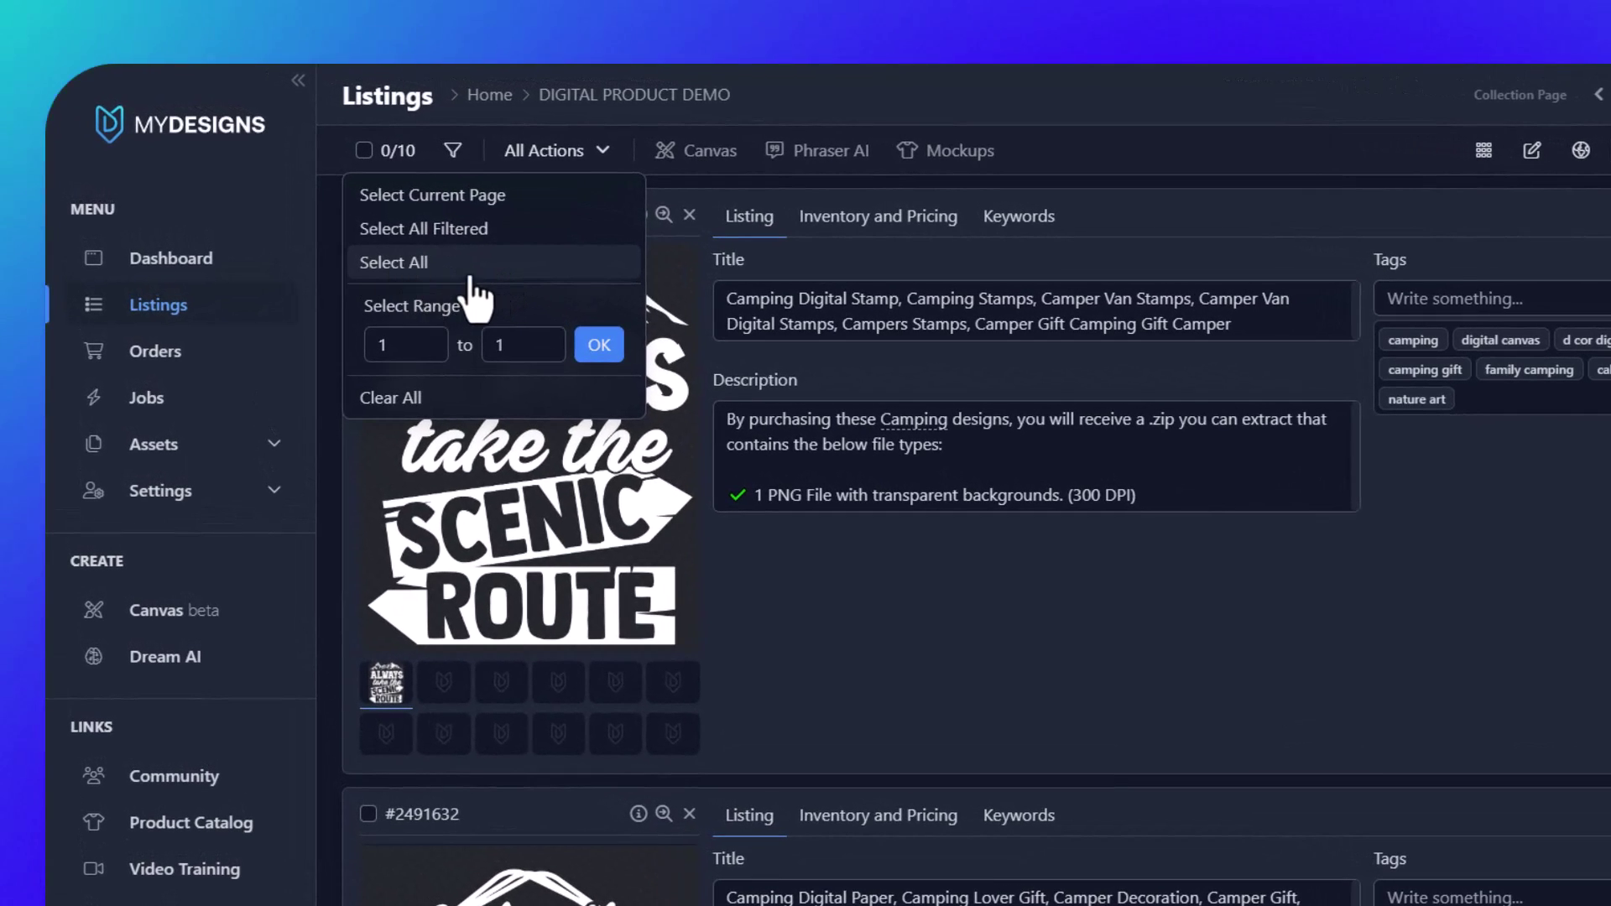
{"action": "left_click", "coordinate": [409, 265]}
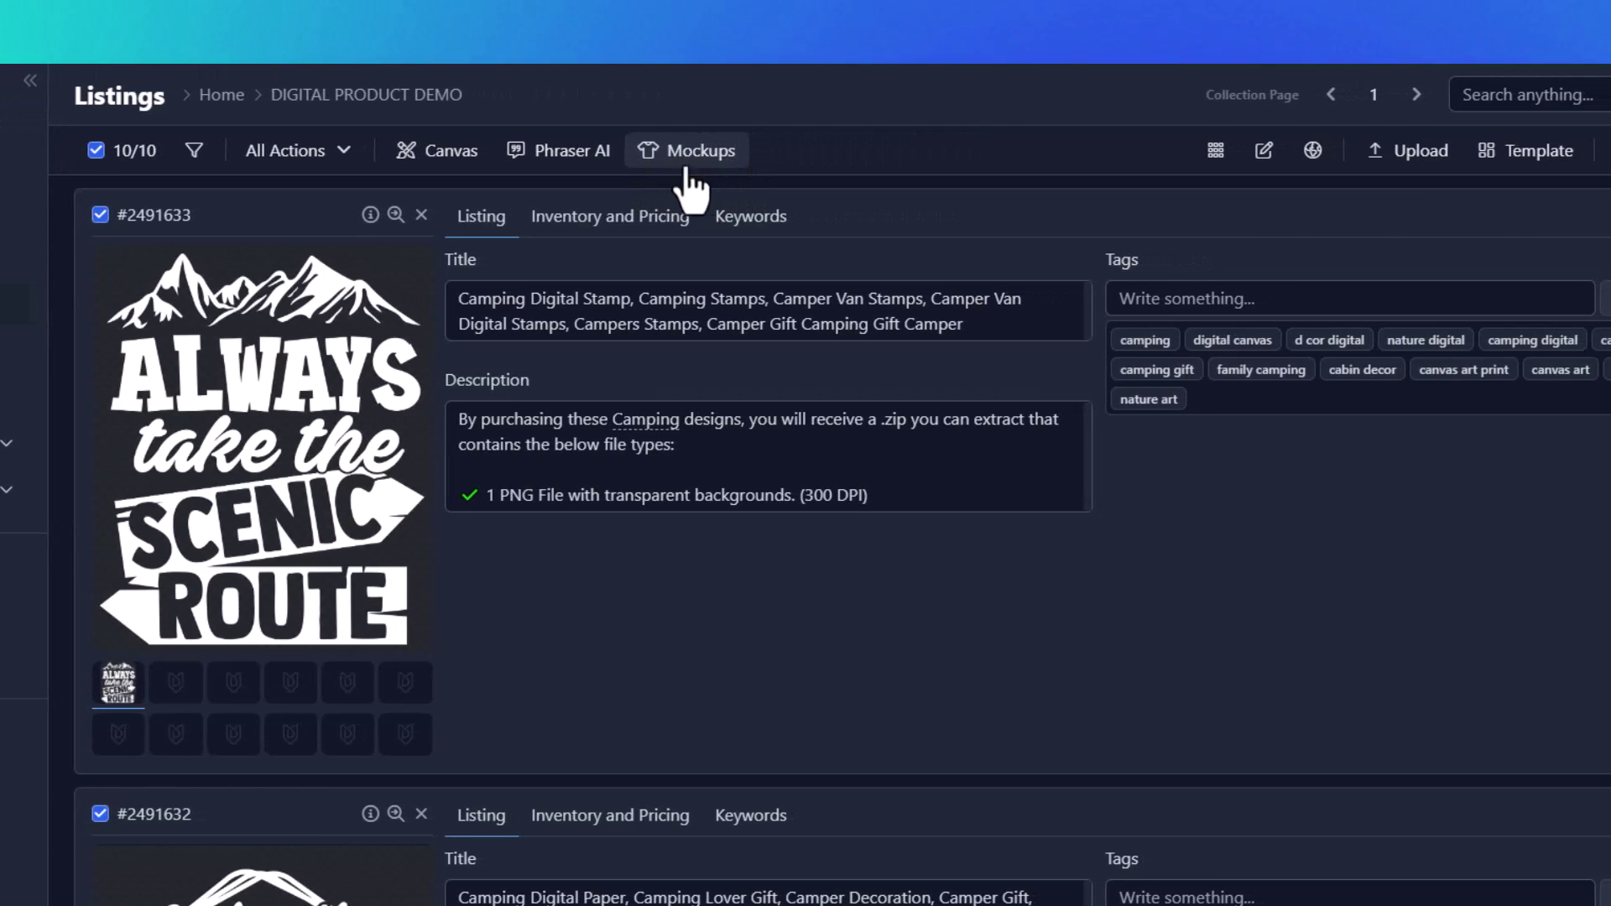
{"action": "left_click", "coordinate": [678, 163]}
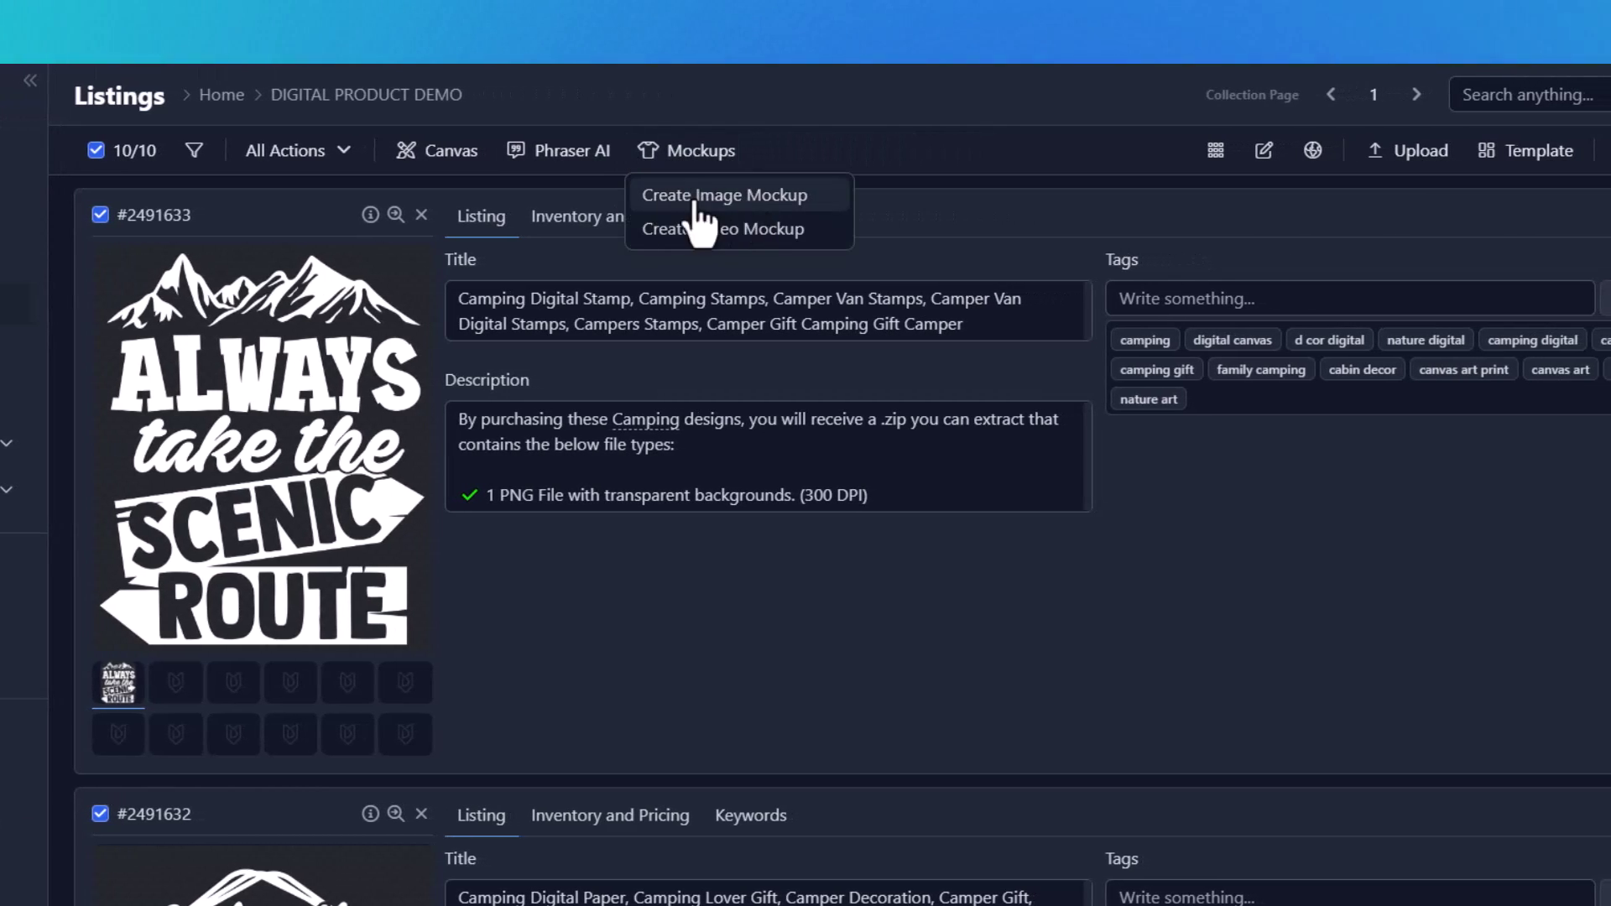
{"action": "left_click", "coordinate": [839, 198]}
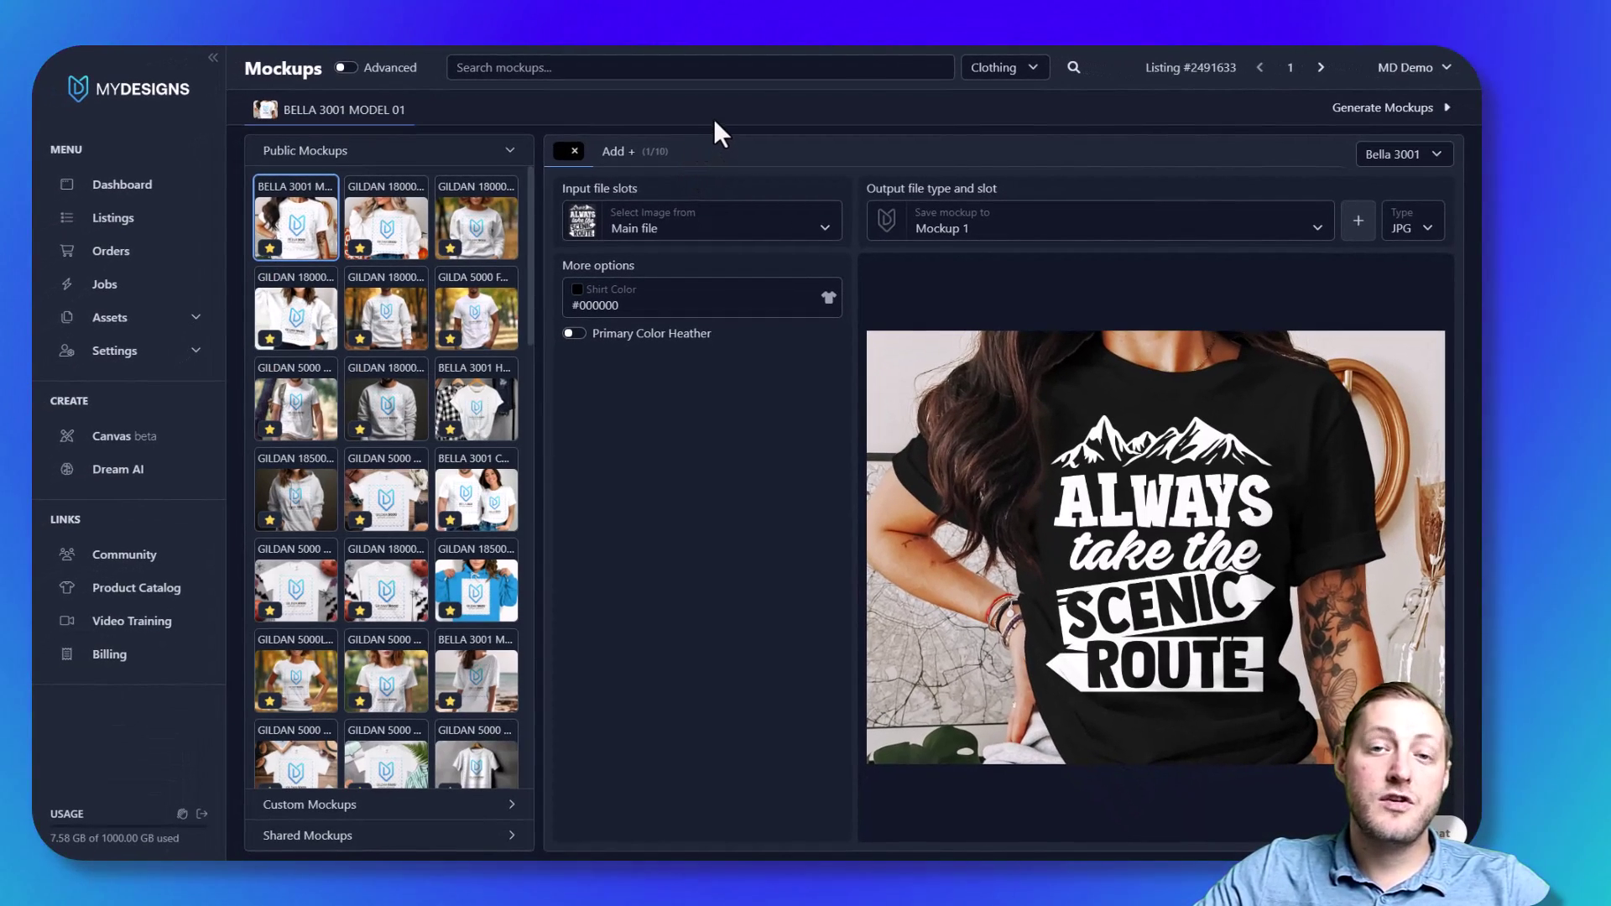
Choose the DIGITAL APPARREL MAN PREMIUM mockup from the Digital category and turn on Advanced mode
{"action": "left_click", "coordinate": [1036, 70]}
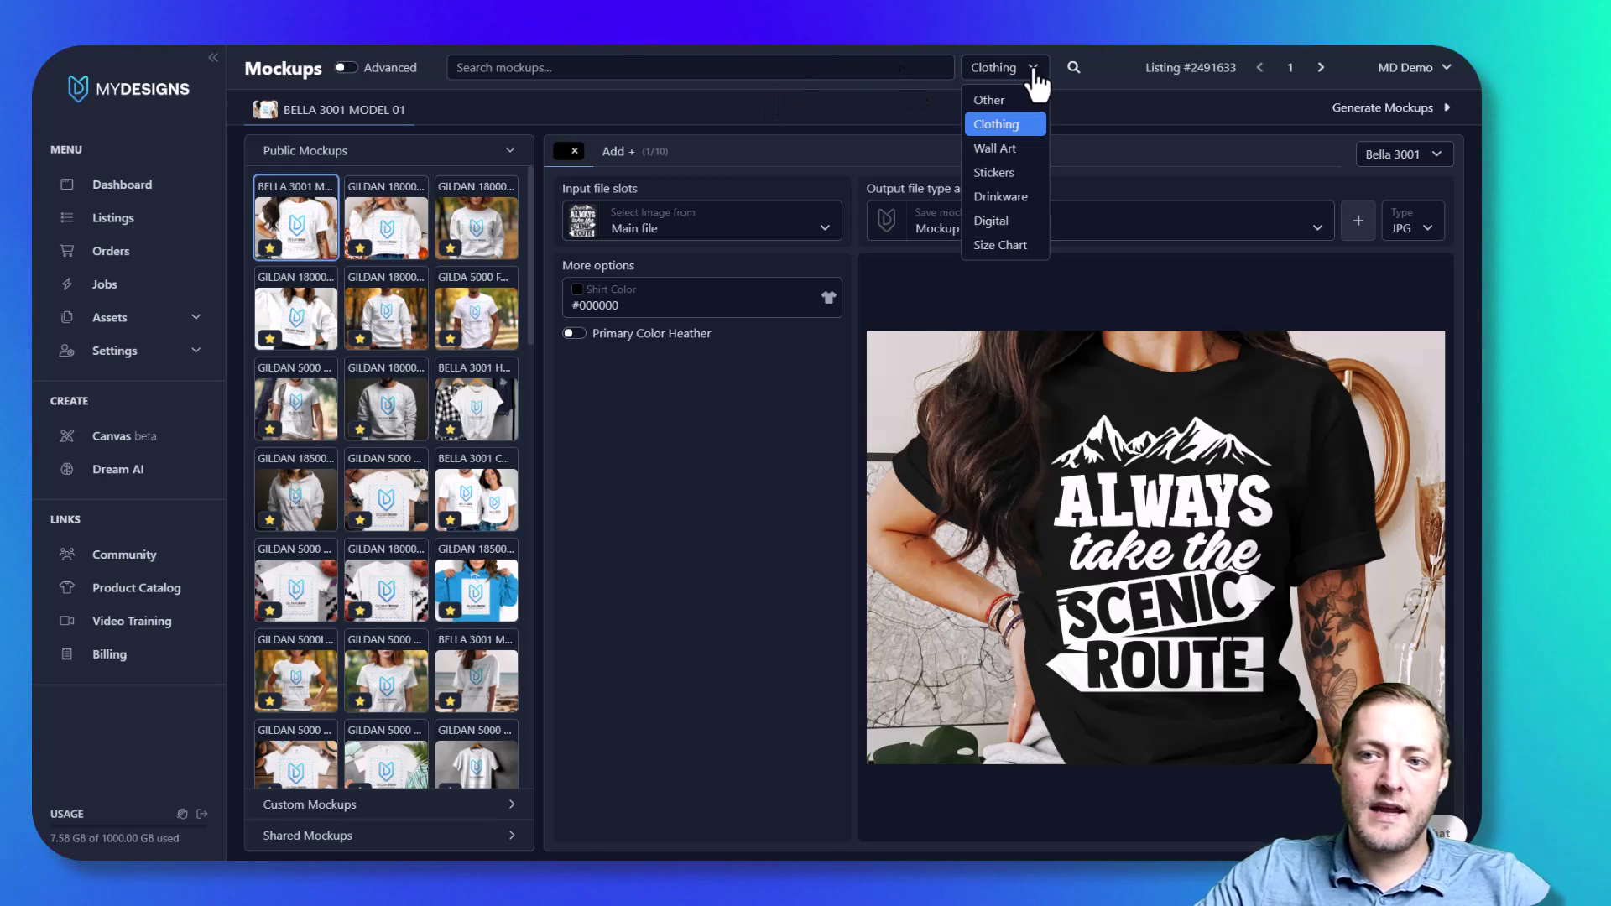
{"action": "left_click", "coordinate": [1011, 220]}
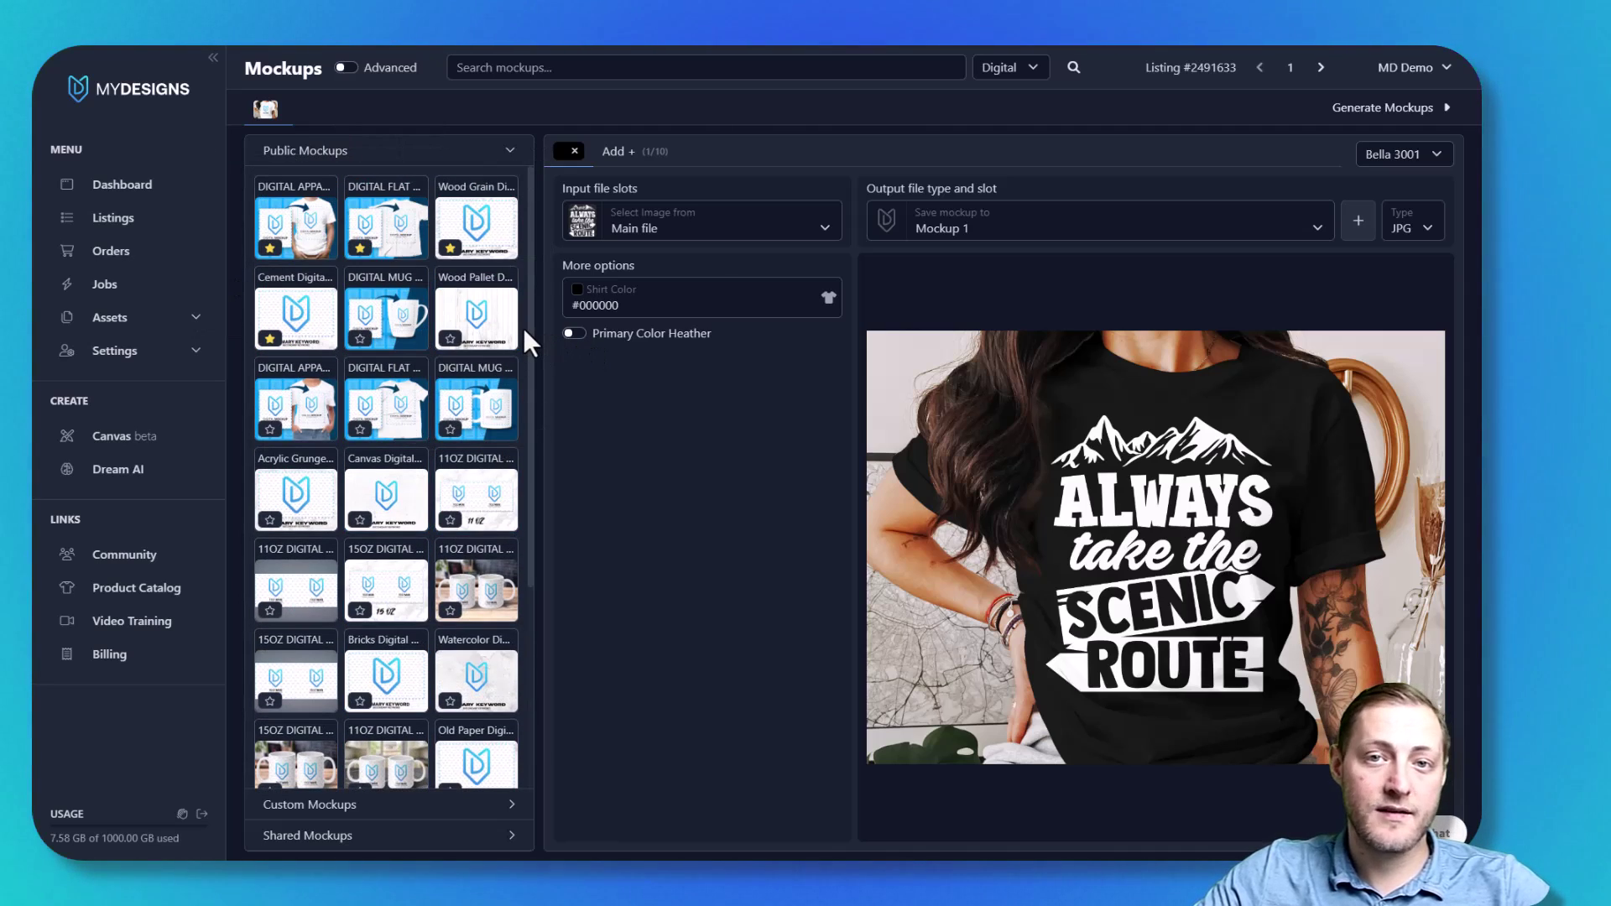
{"action": "left_click", "coordinate": [298, 228]}
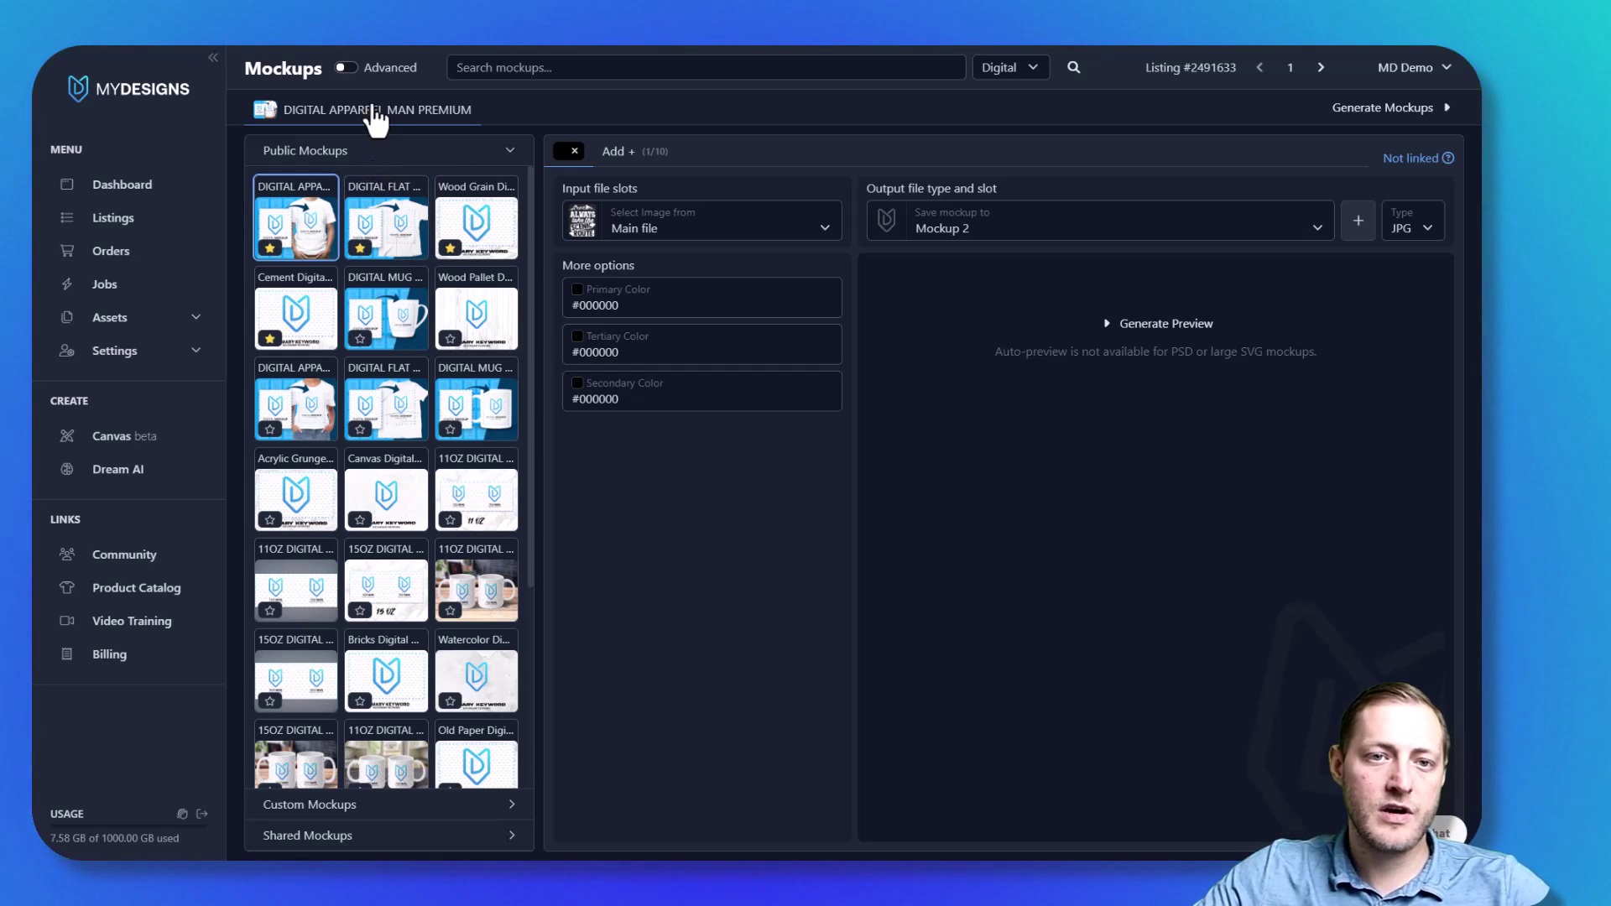
{"action": "left_click", "coordinate": [344, 69]}
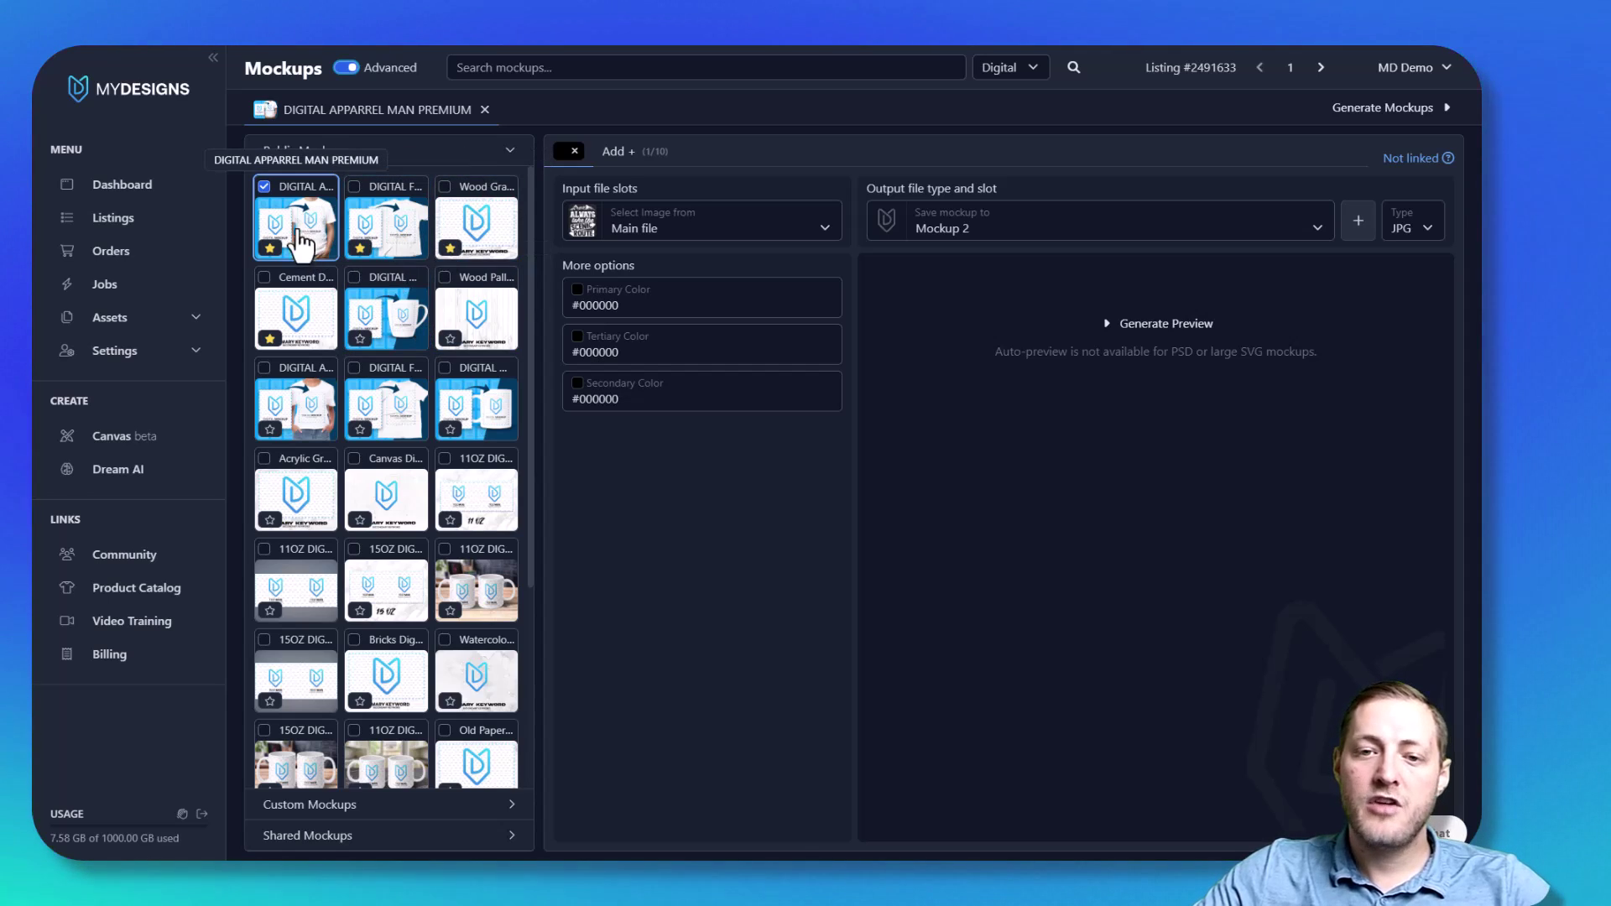
Use the Main file as the DIGITAL APPARREL MAN PREMIUM mockup's input image and save its output to Mockup 2
{"action": "left_click", "coordinate": [677, 225]}
{"action": "left_click", "coordinate": [716, 243]}
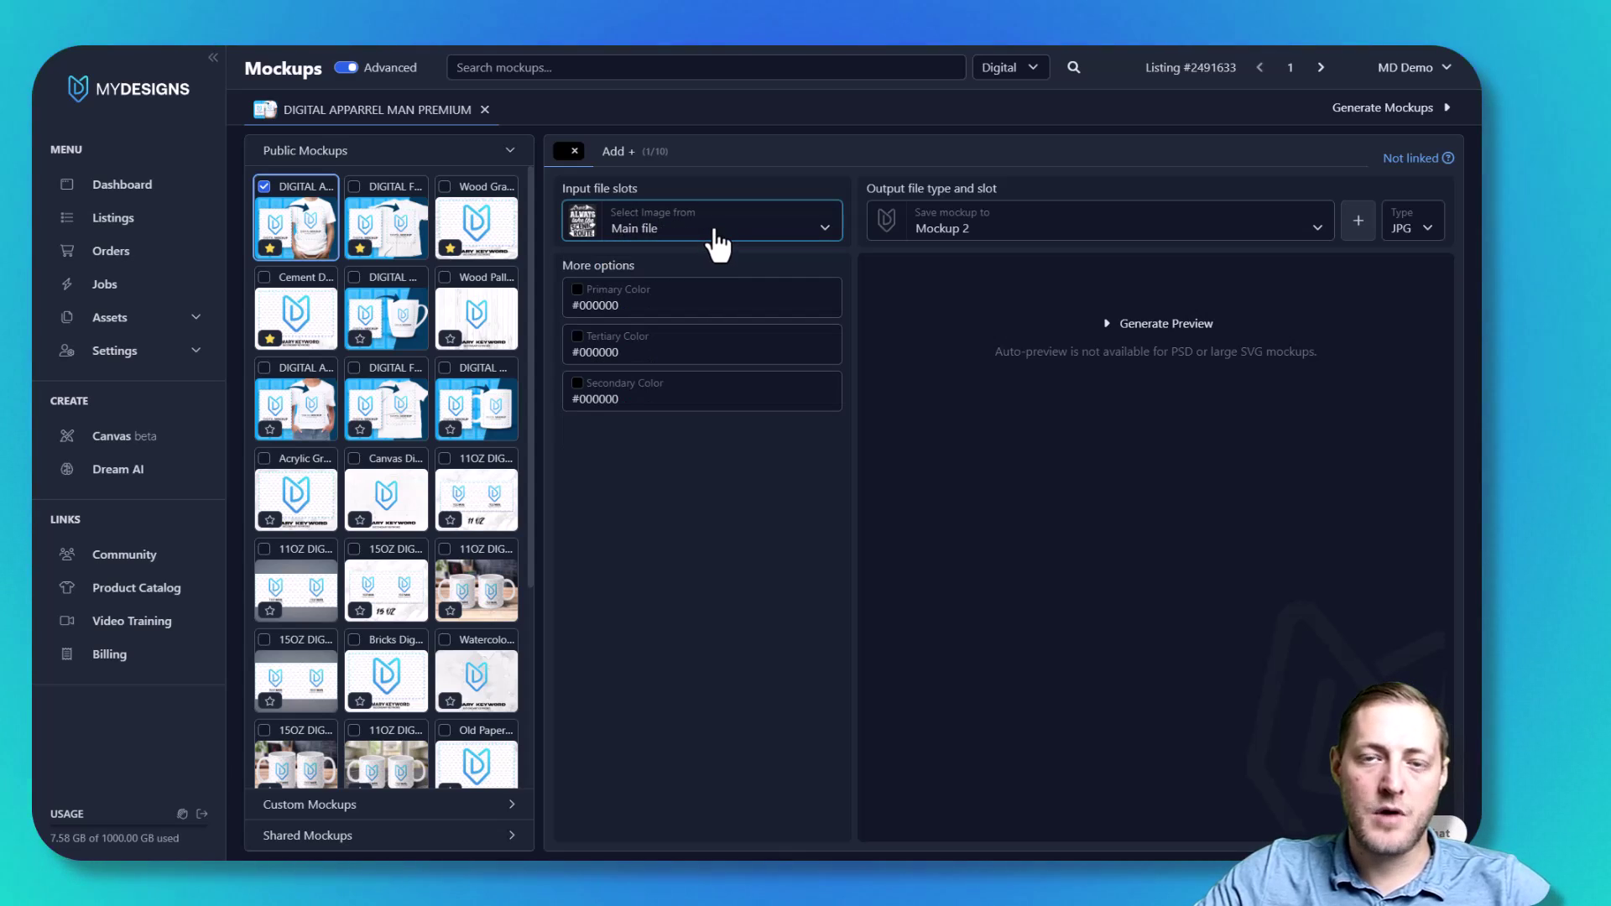
{"action": "left_click", "coordinate": [635, 242]}
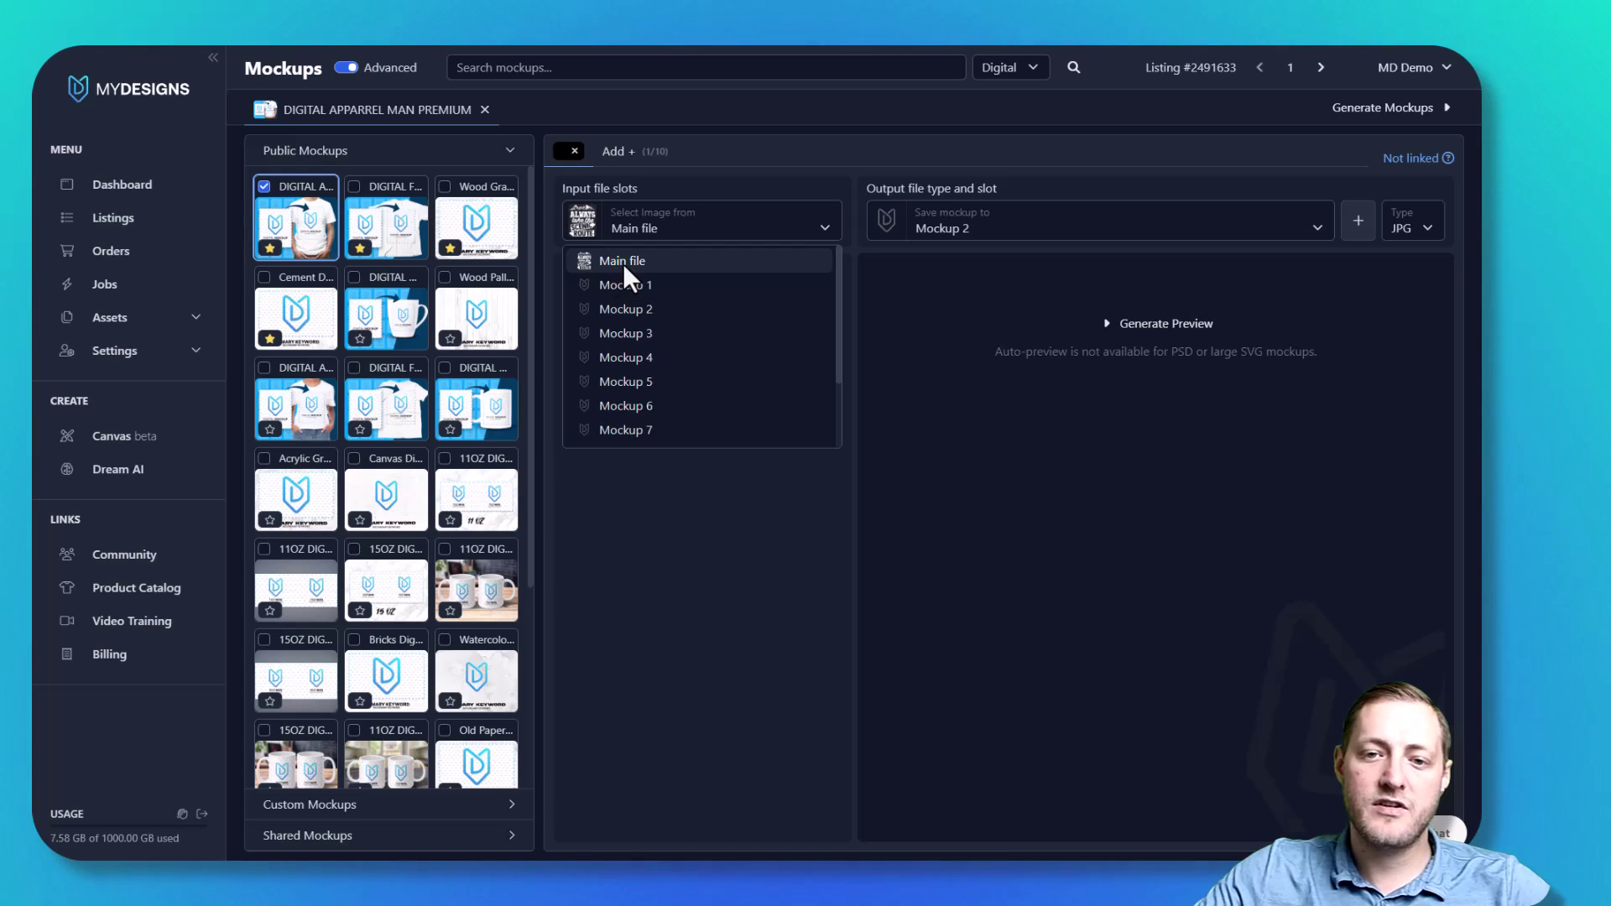
{"action": "left_click", "coordinate": [627, 263]}
{"action": "left_click_drag", "start_coordinate": [887, 194], "coordinate": [1010, 190]}
{"action": "left_click", "coordinate": [971, 235]}
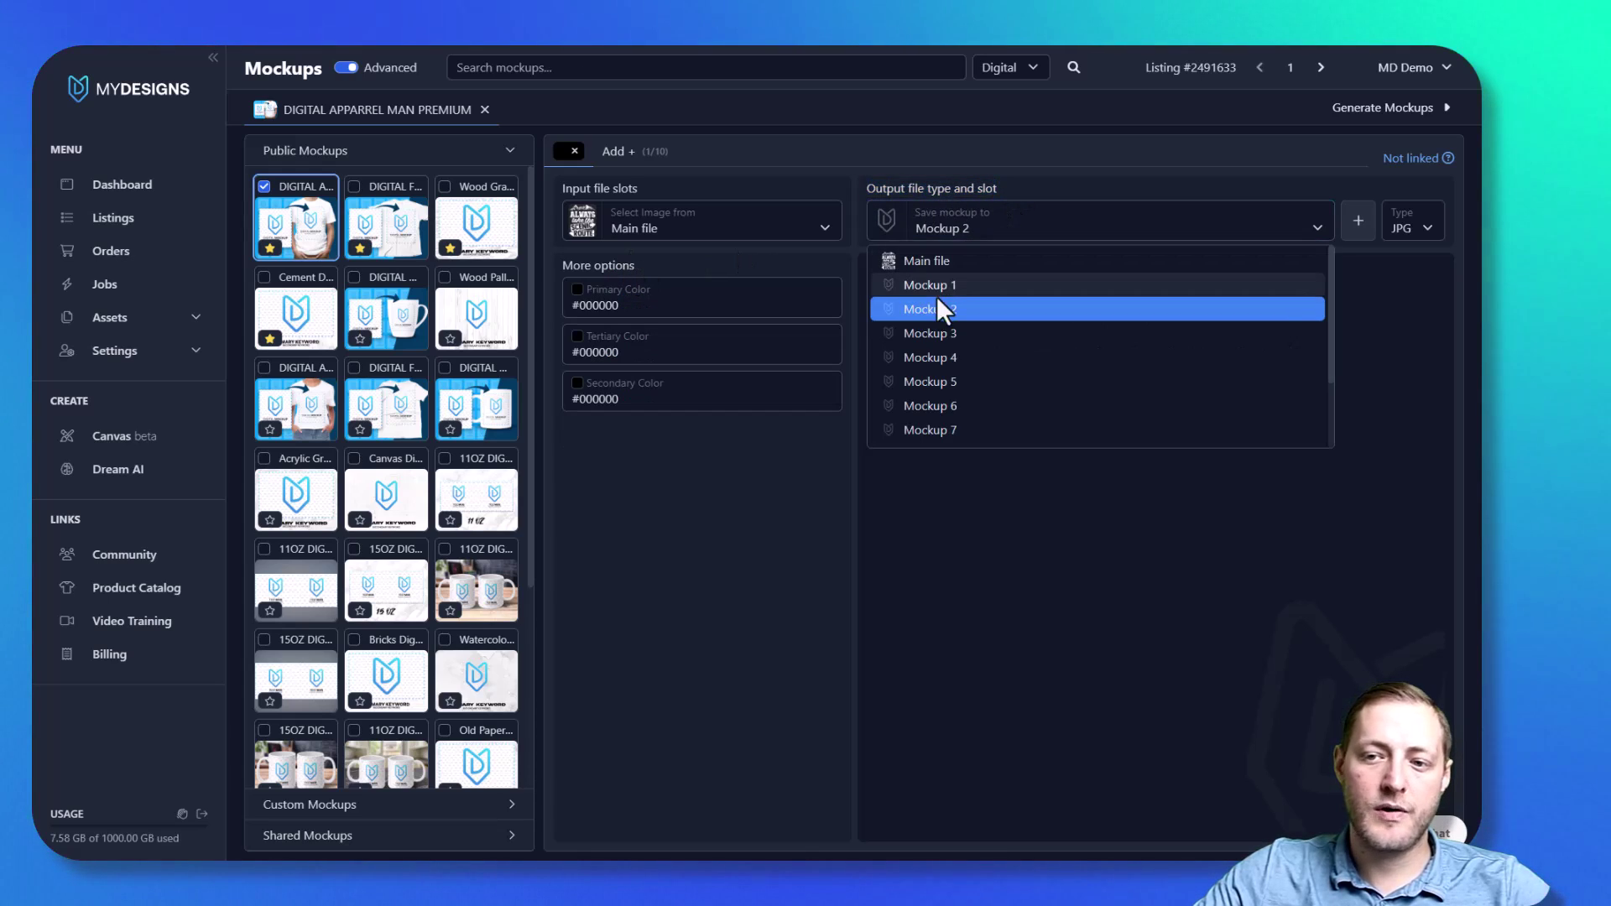
{"action": "left_click", "coordinate": [957, 310]}
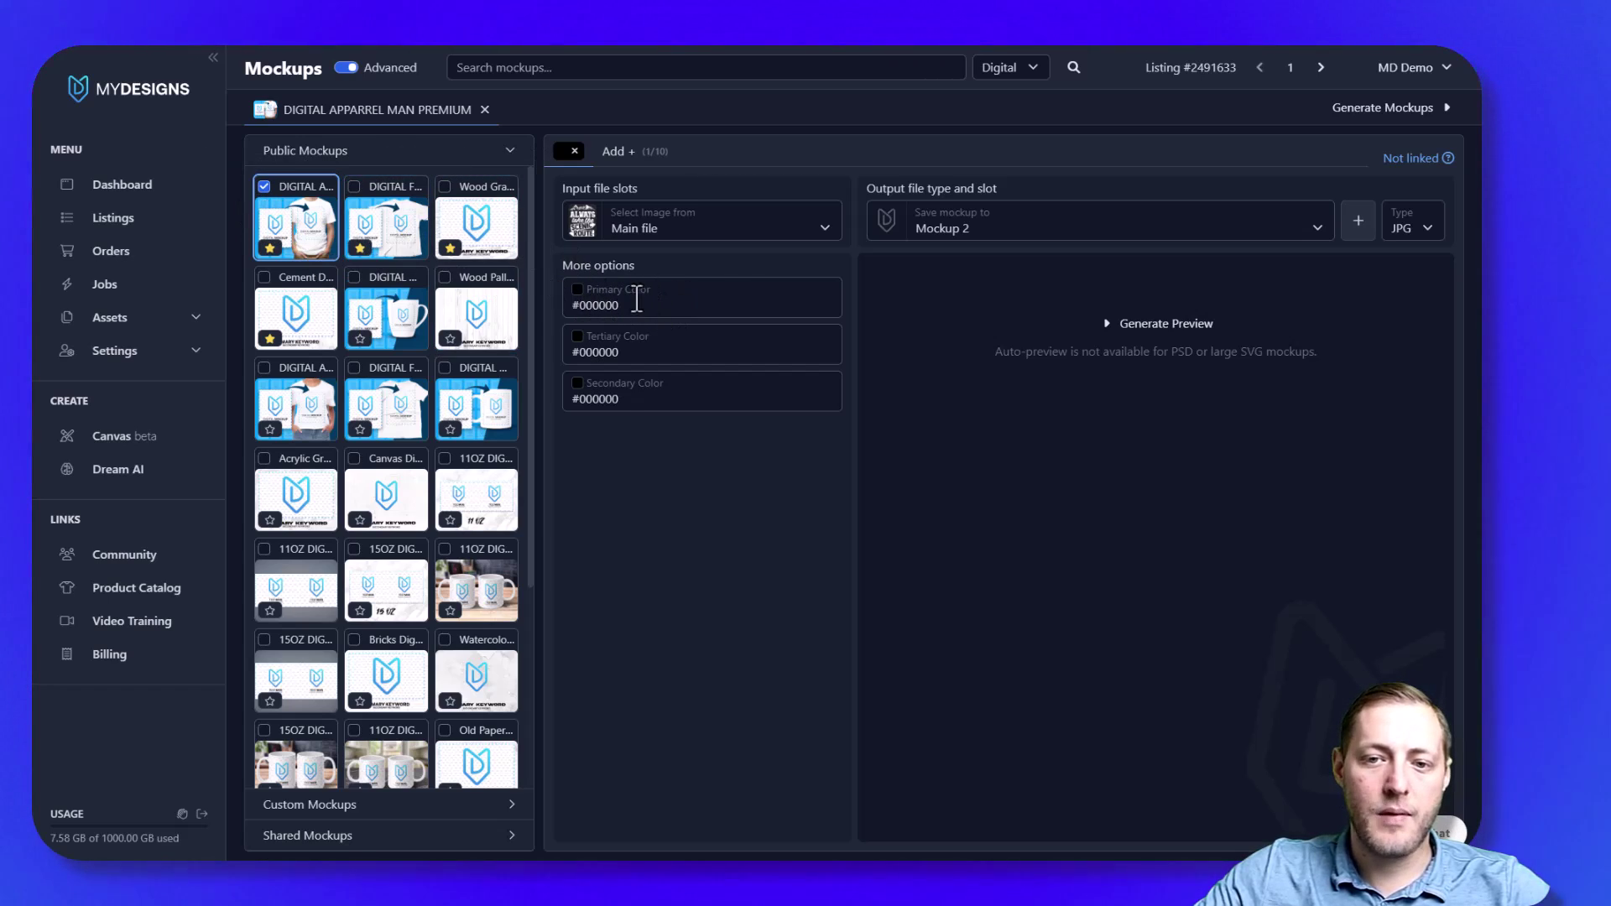
Set the apparel mockup's Tertiary Color to #003a62 by sampling the dark blue from its thumbnail
{"action": "left_click", "coordinate": [585, 352]}
{"action": "left_click", "coordinate": [588, 463]}
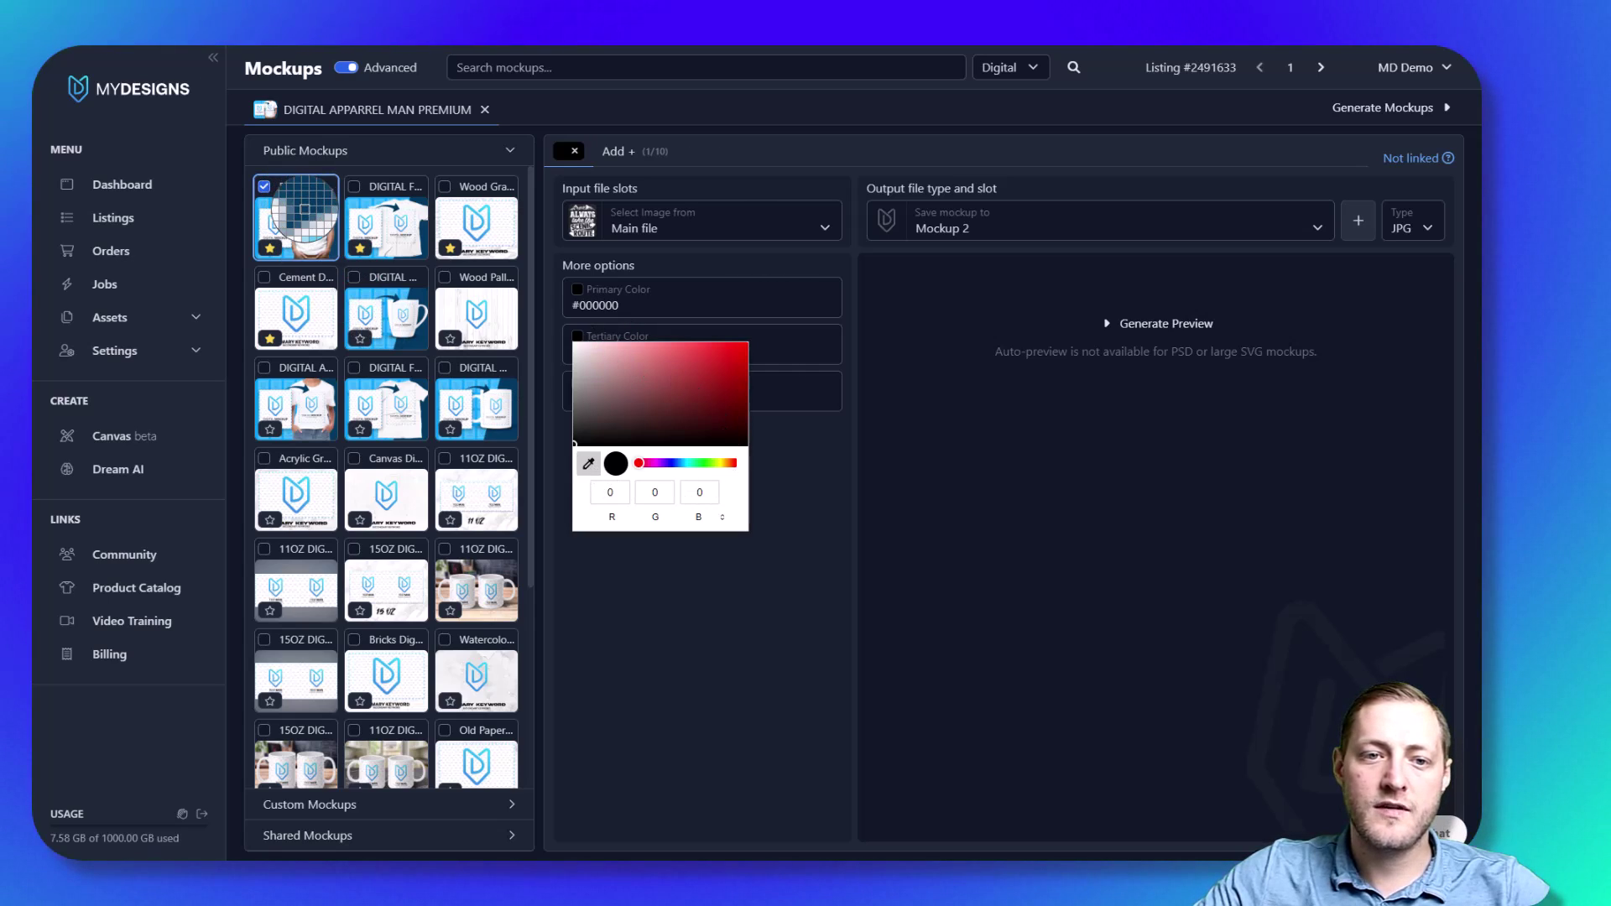
{"action": "left_click", "coordinate": [305, 208]}
{"action": "left_click", "coordinate": [789, 484]}
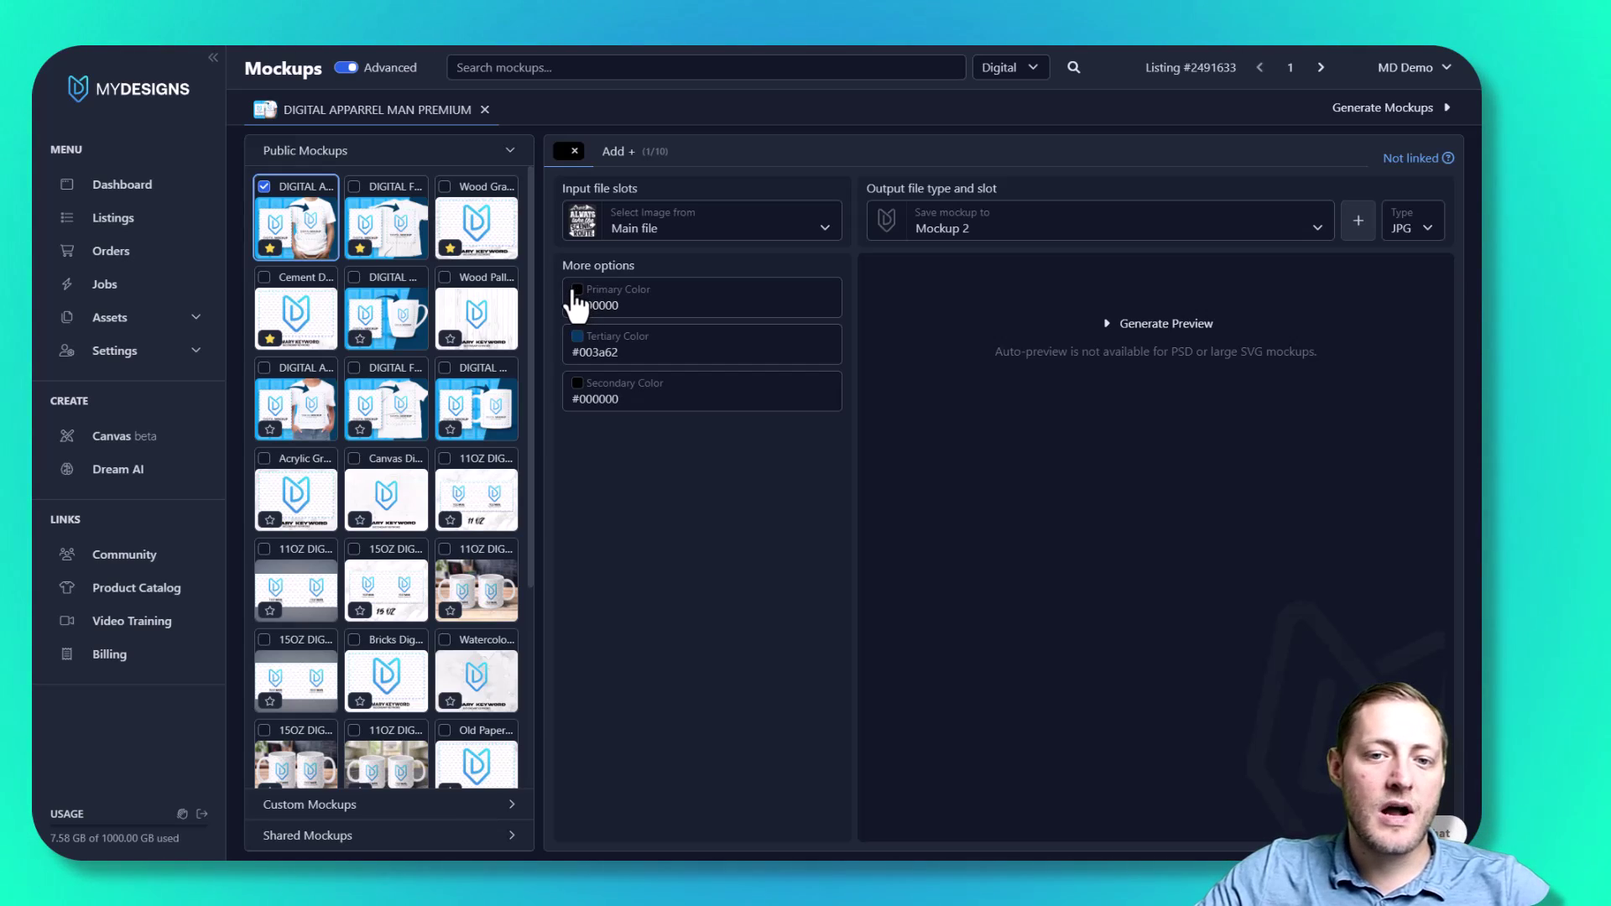
Add the Wood Pallet Digital Mockup to the selected mockups
{"action": "left_click", "coordinate": [444, 278]}
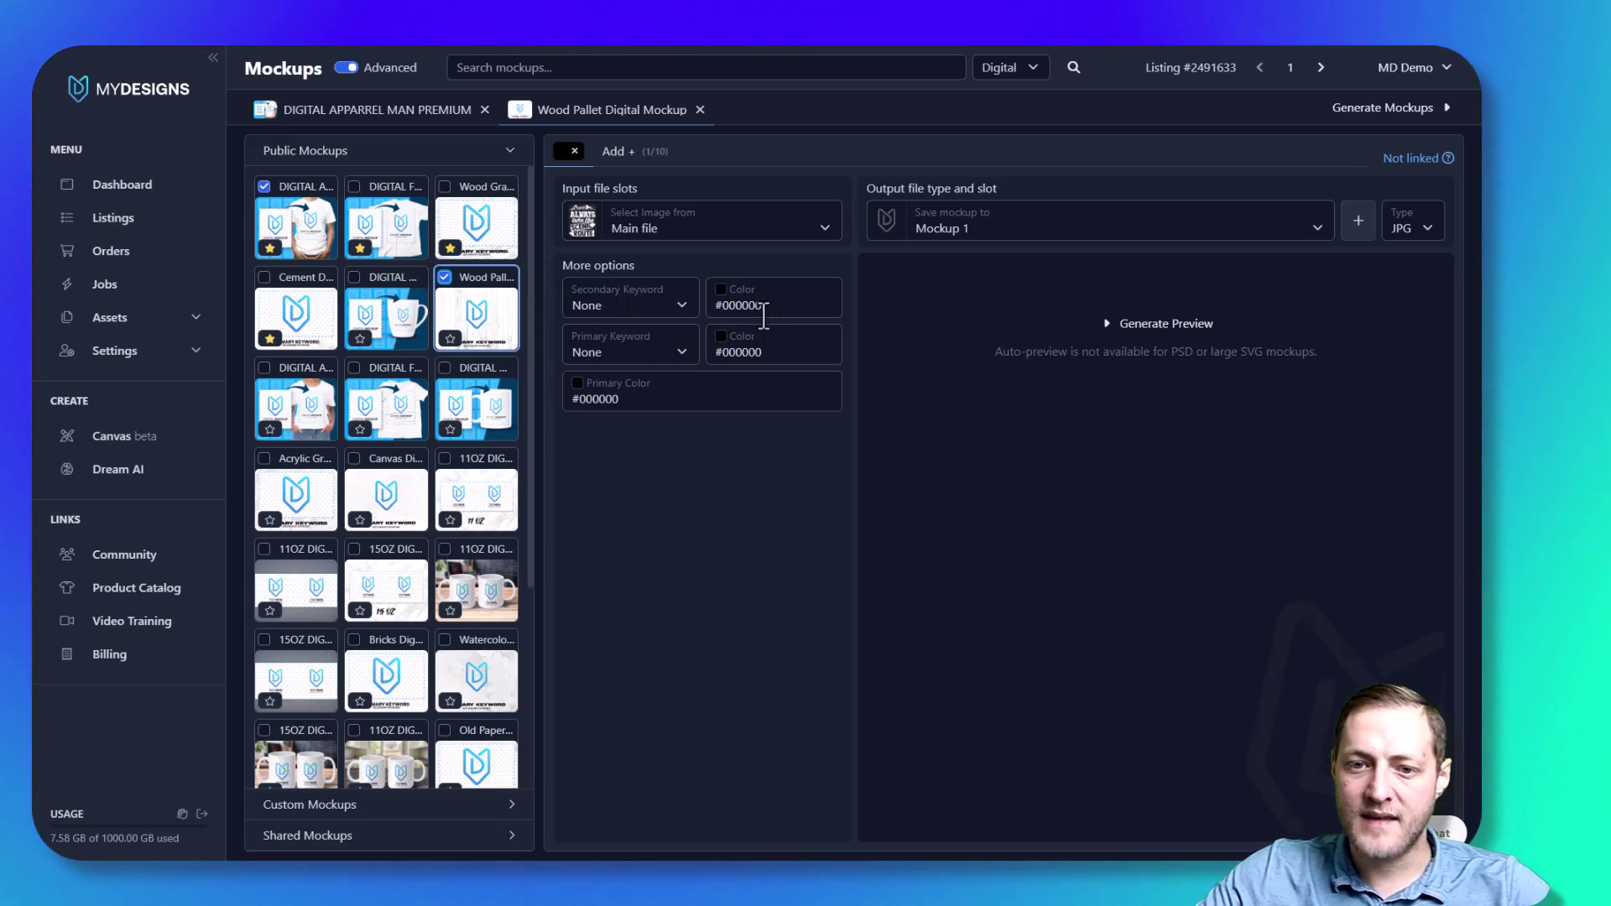
{"action": "left_click", "coordinate": [621, 307]}
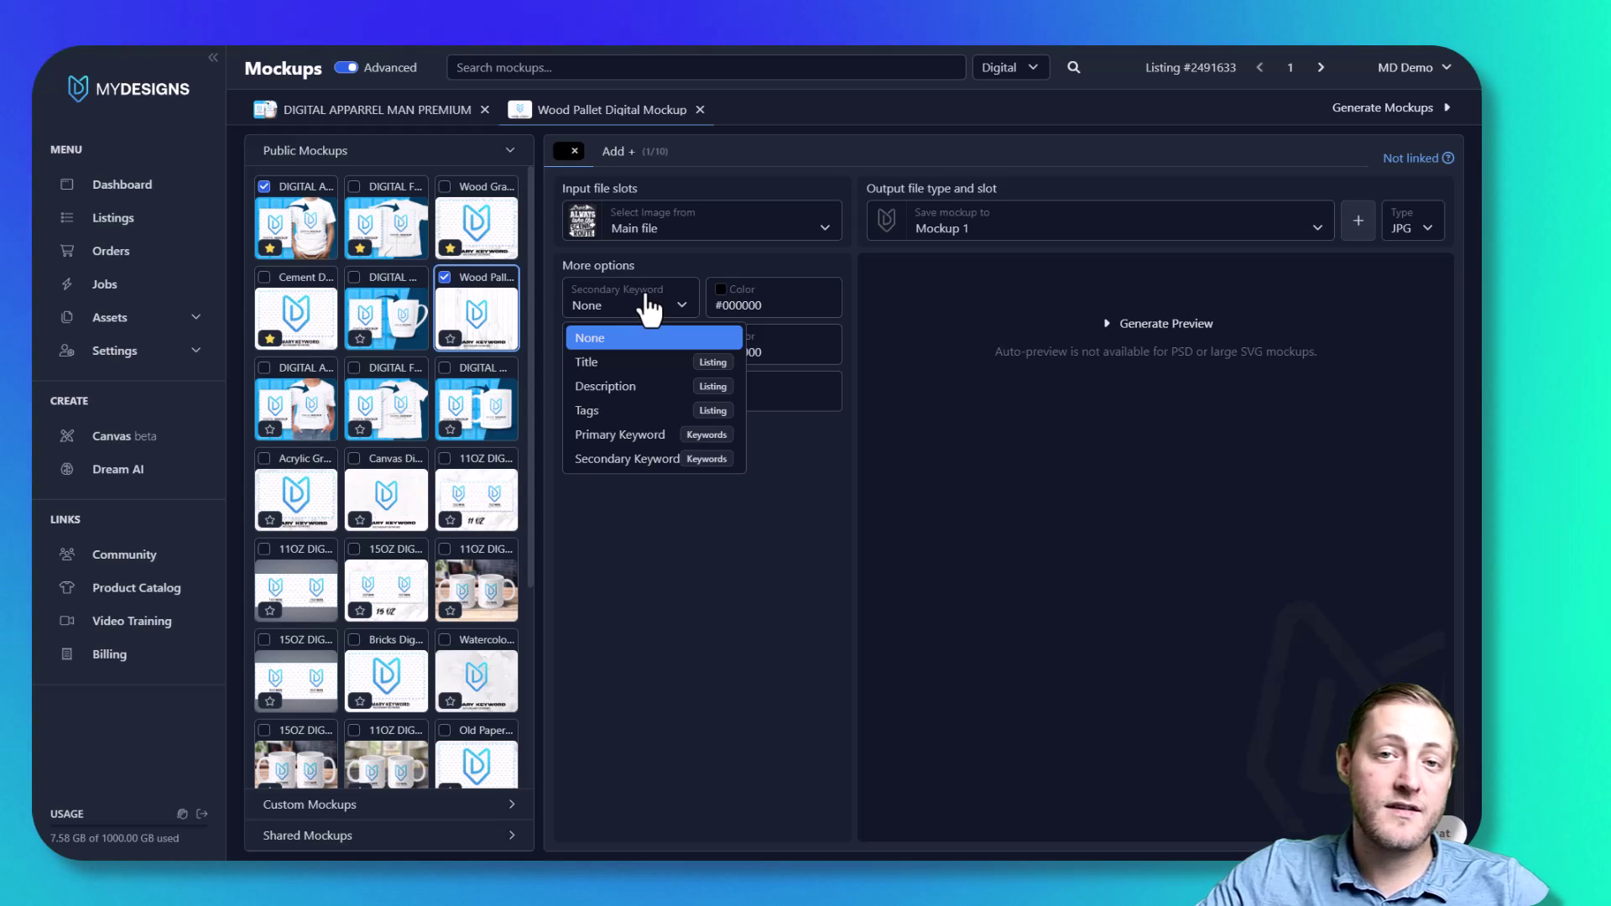
{"action": "left_click", "coordinate": [628, 435]}
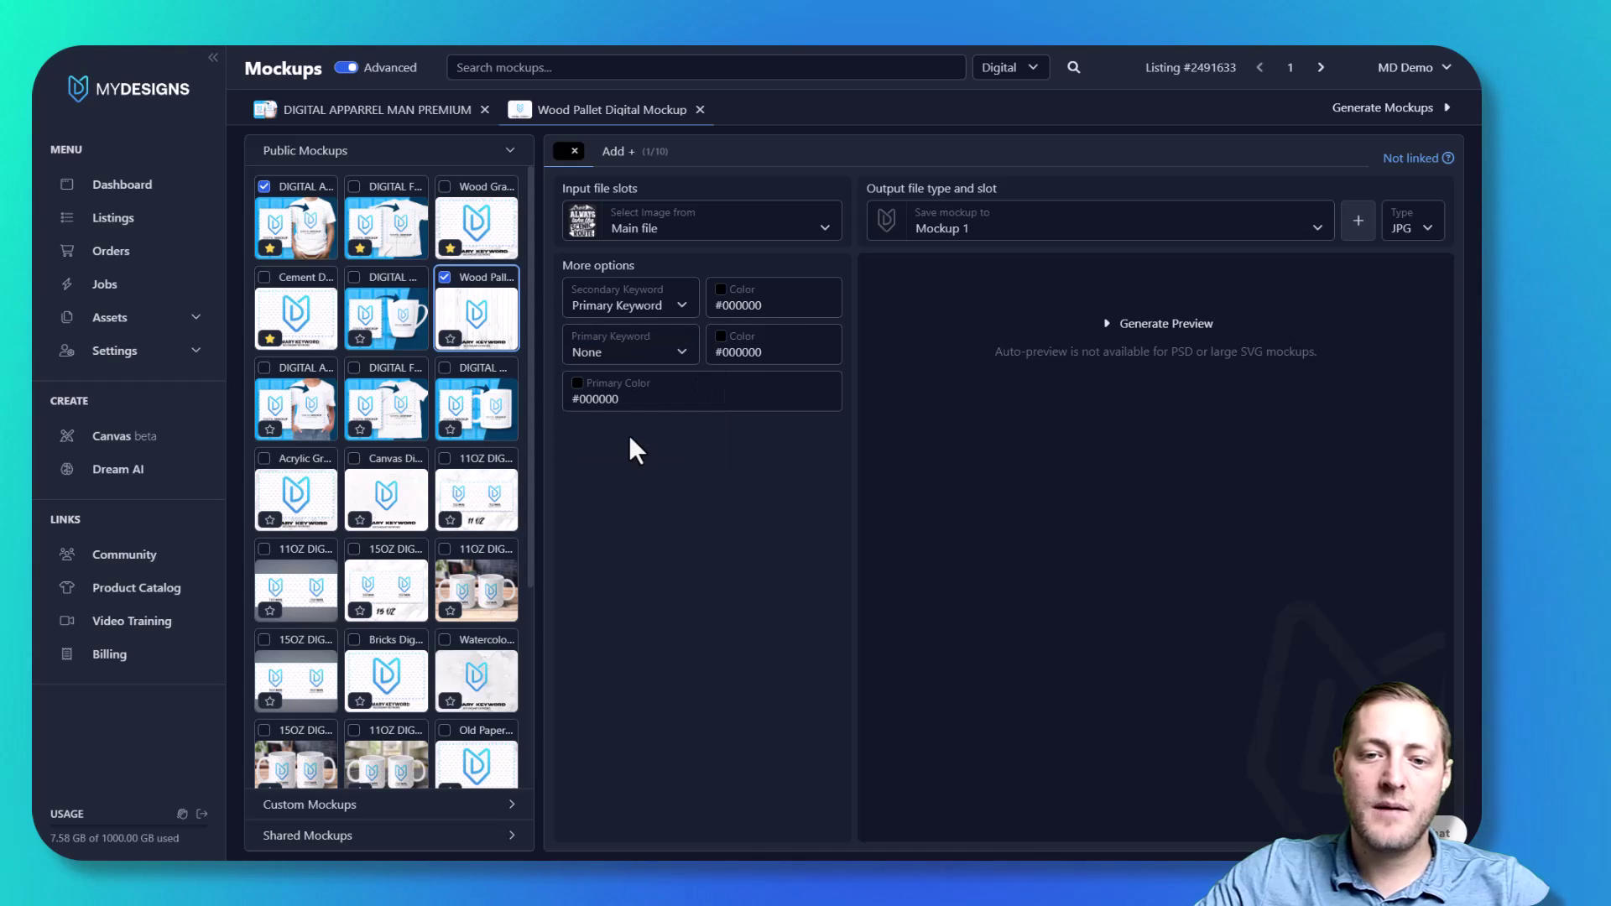
{"action": "left_click", "coordinate": [665, 312]}
{"action": "left_click", "coordinate": [731, 339]}
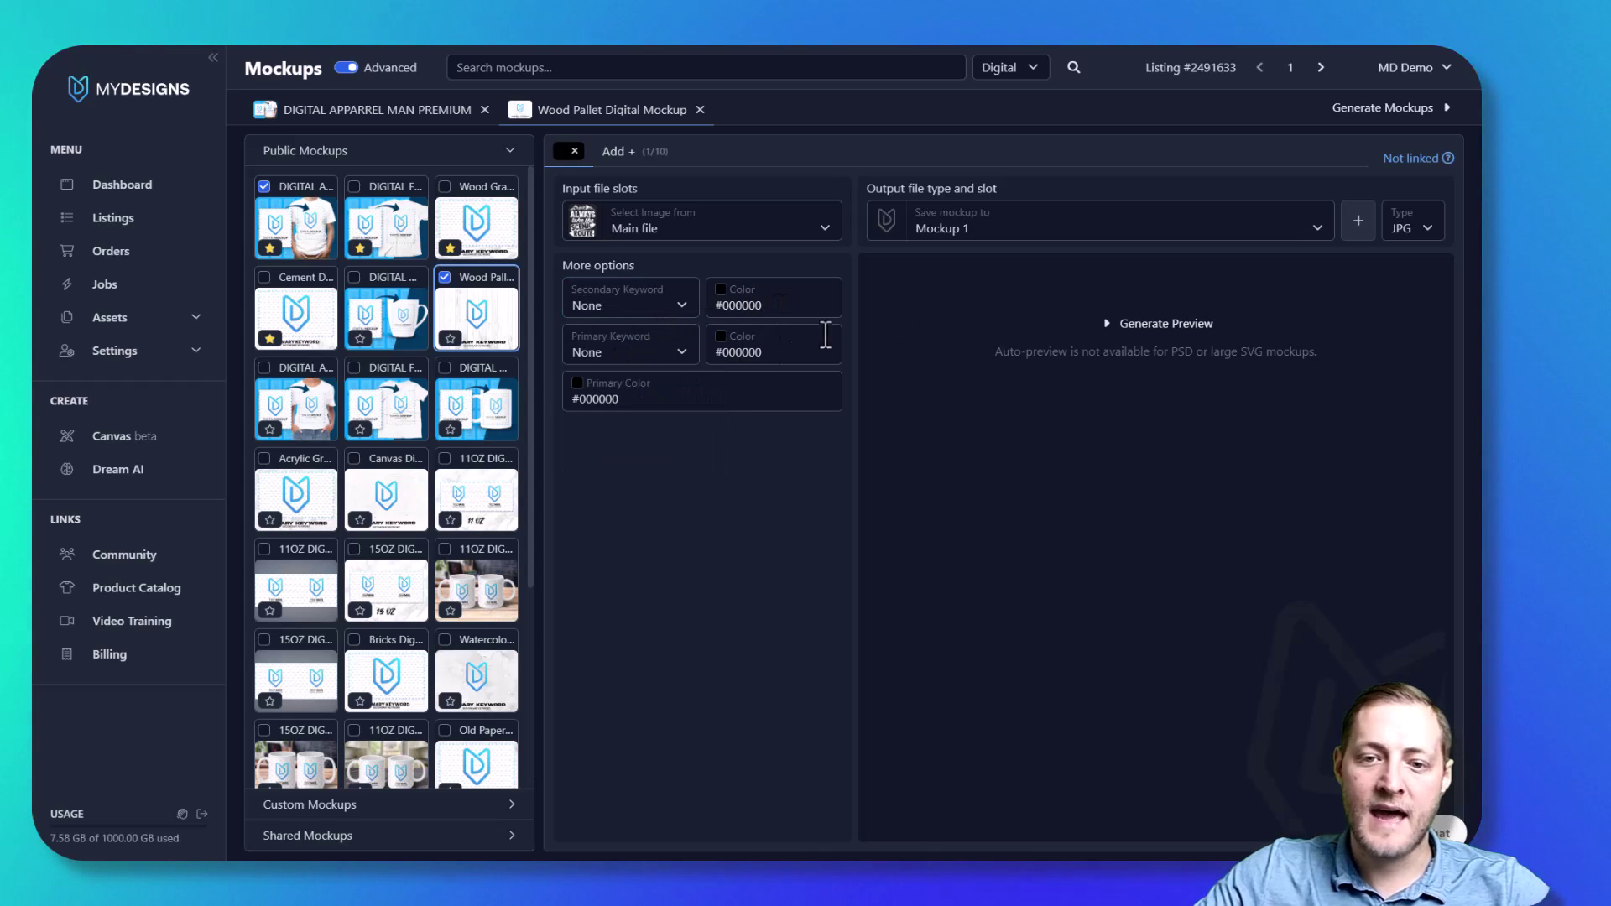
Set the Wood Pallet mockup's Primary Color to the brown #5C4033 and generate a preview of it
{"action": "left_click", "coordinate": [578, 384]}
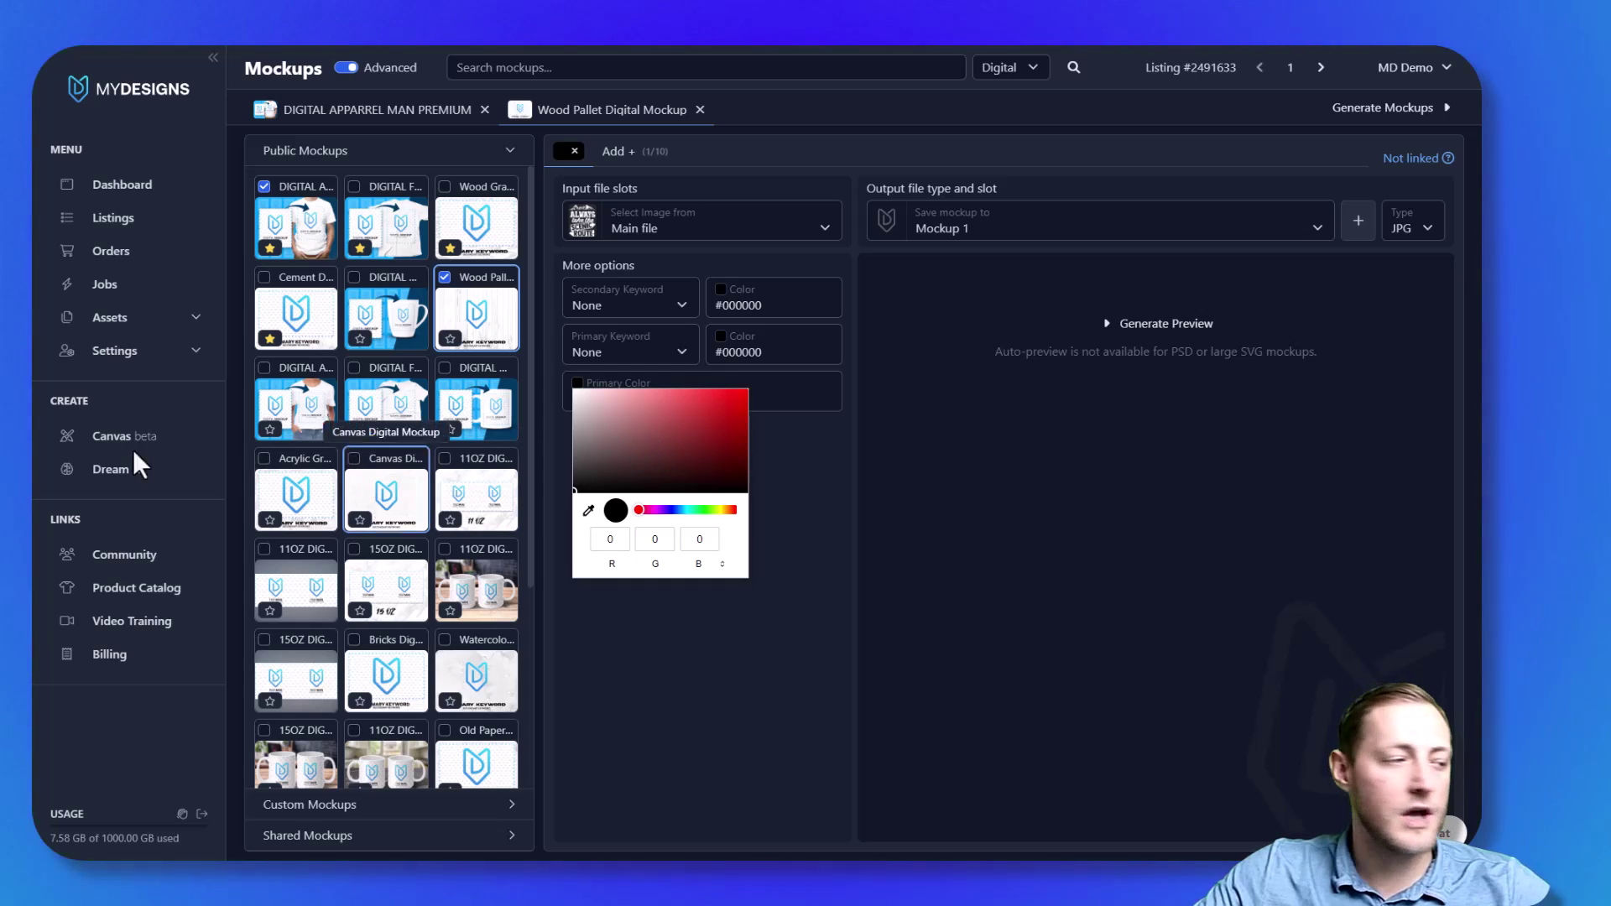
{"action": "key", "text": "Escape"}
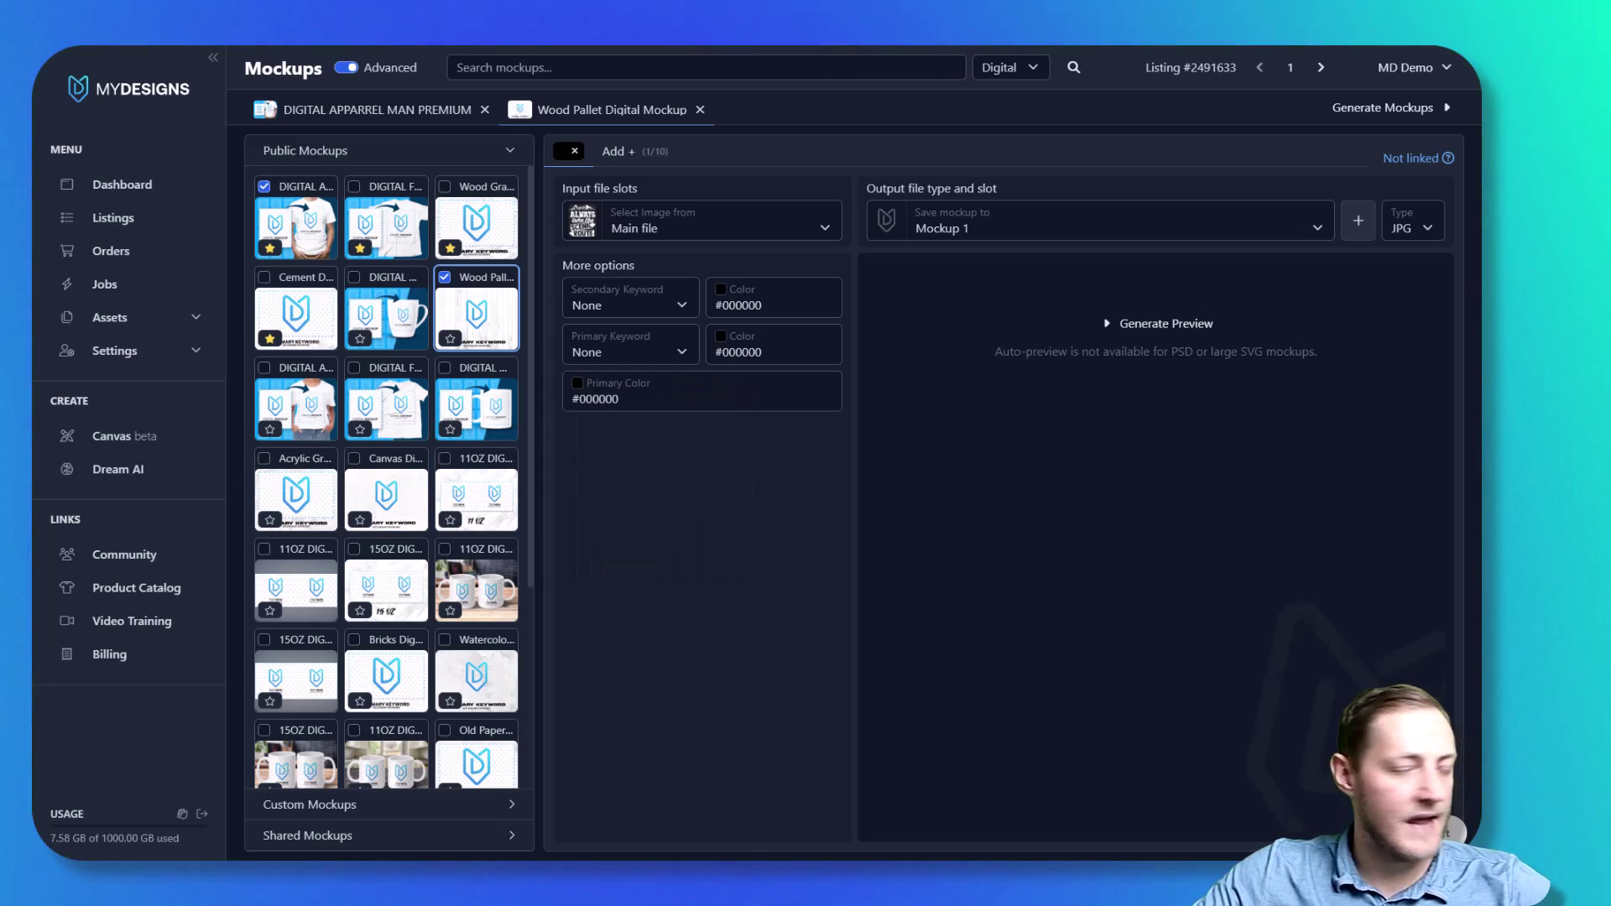
{"action": "left_click", "coordinate": [586, 389]}
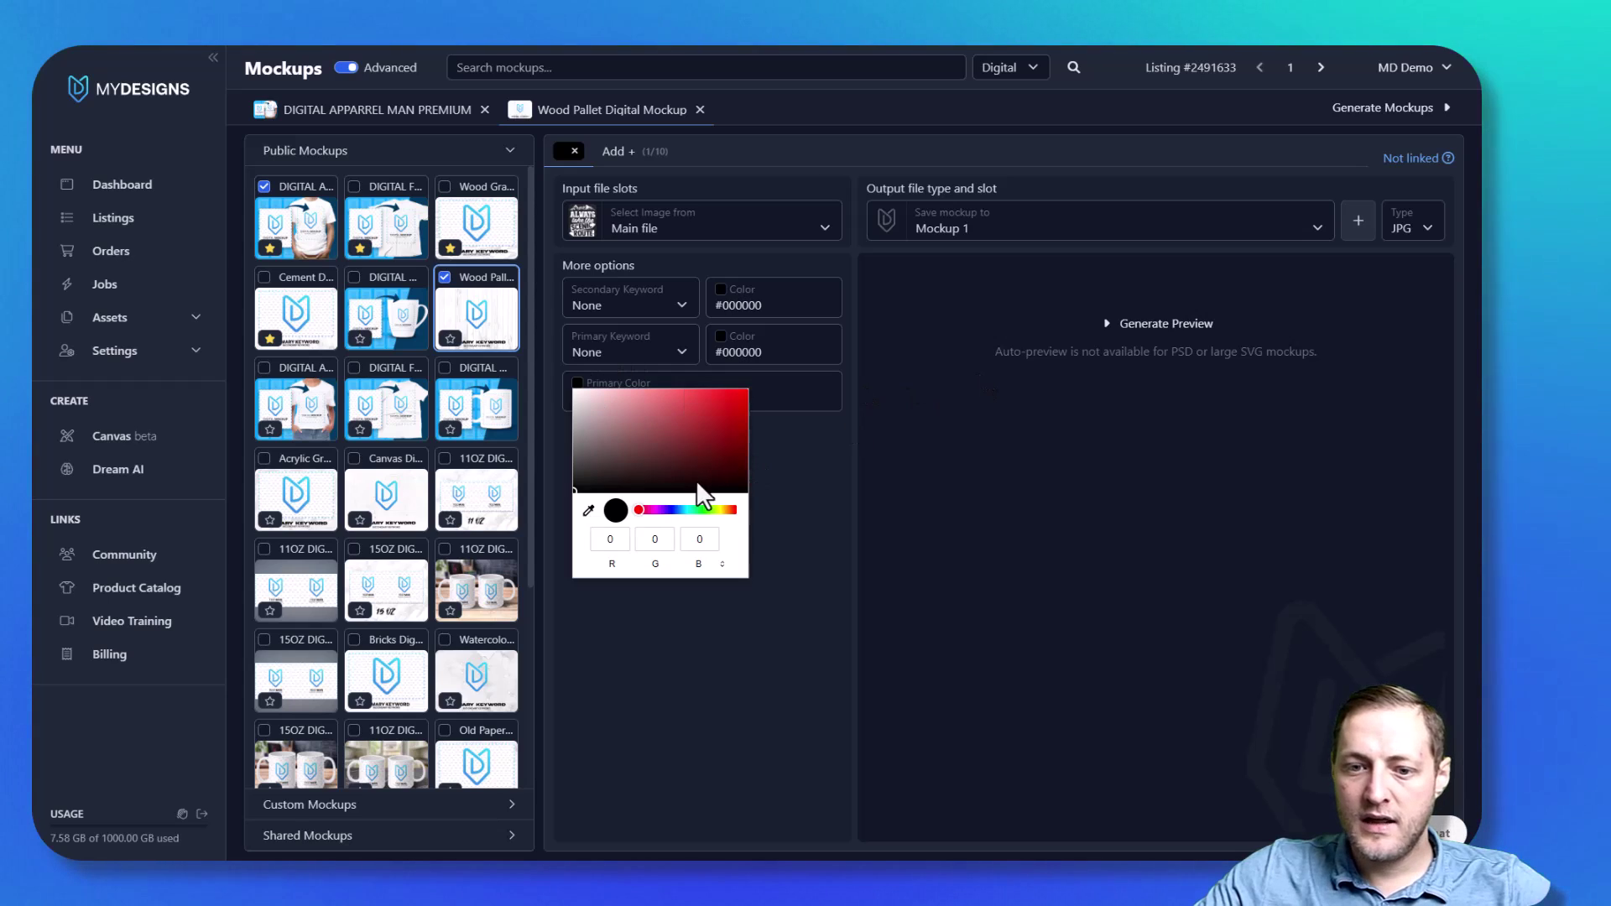
{"action": "left_click", "coordinate": [787, 466]}
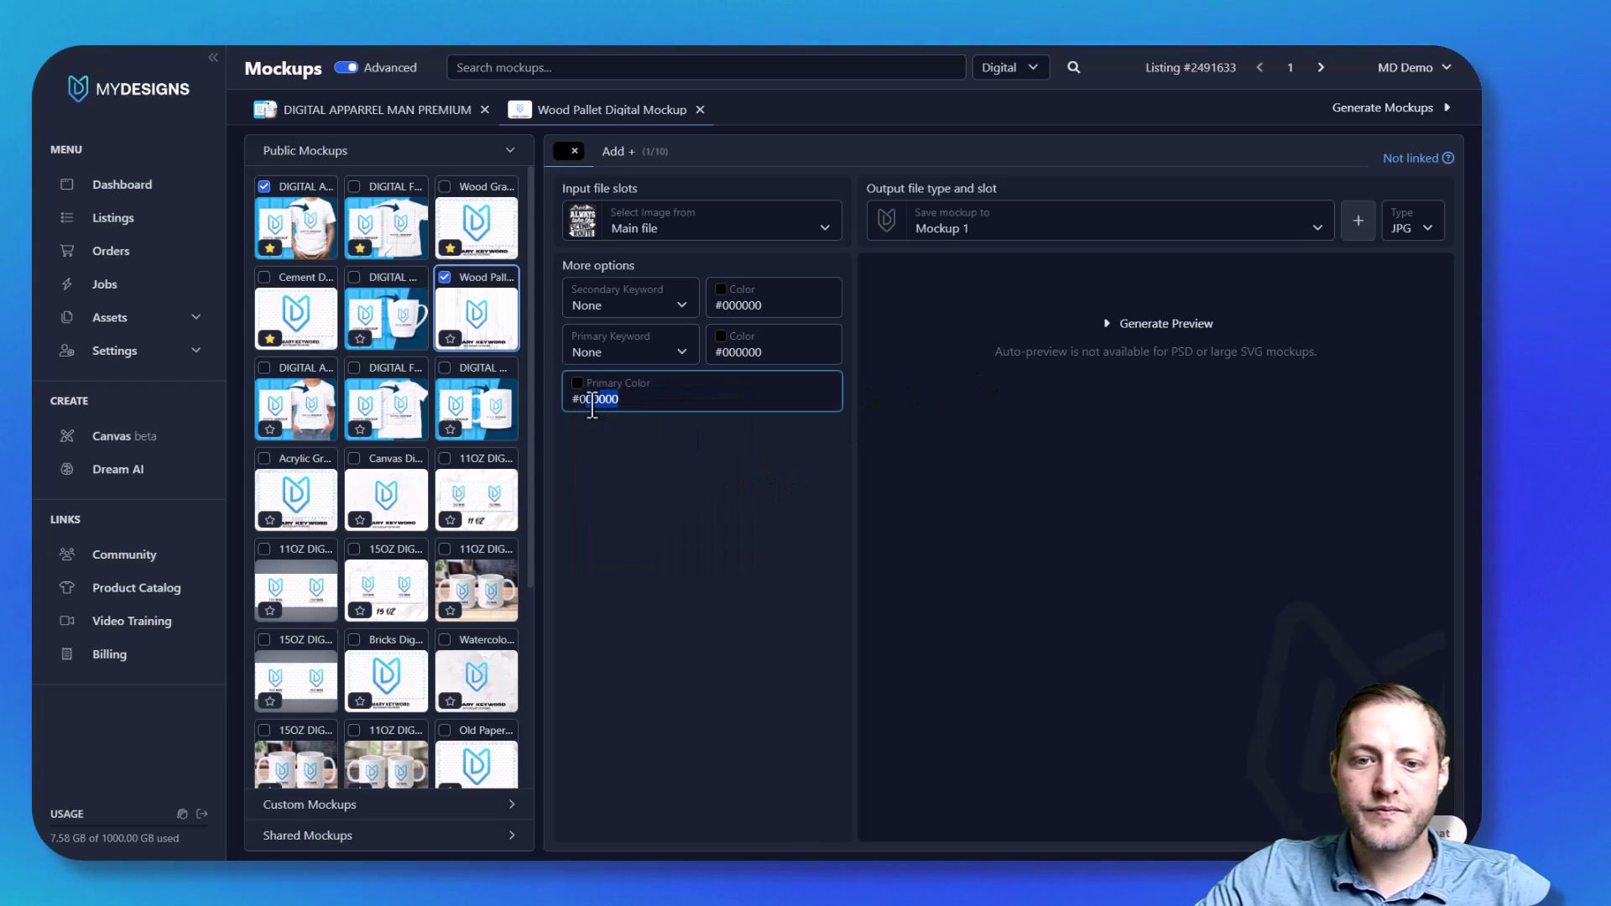
{"action": "type", "text": "00"}
{"action": "type", "text": "5c4033"}
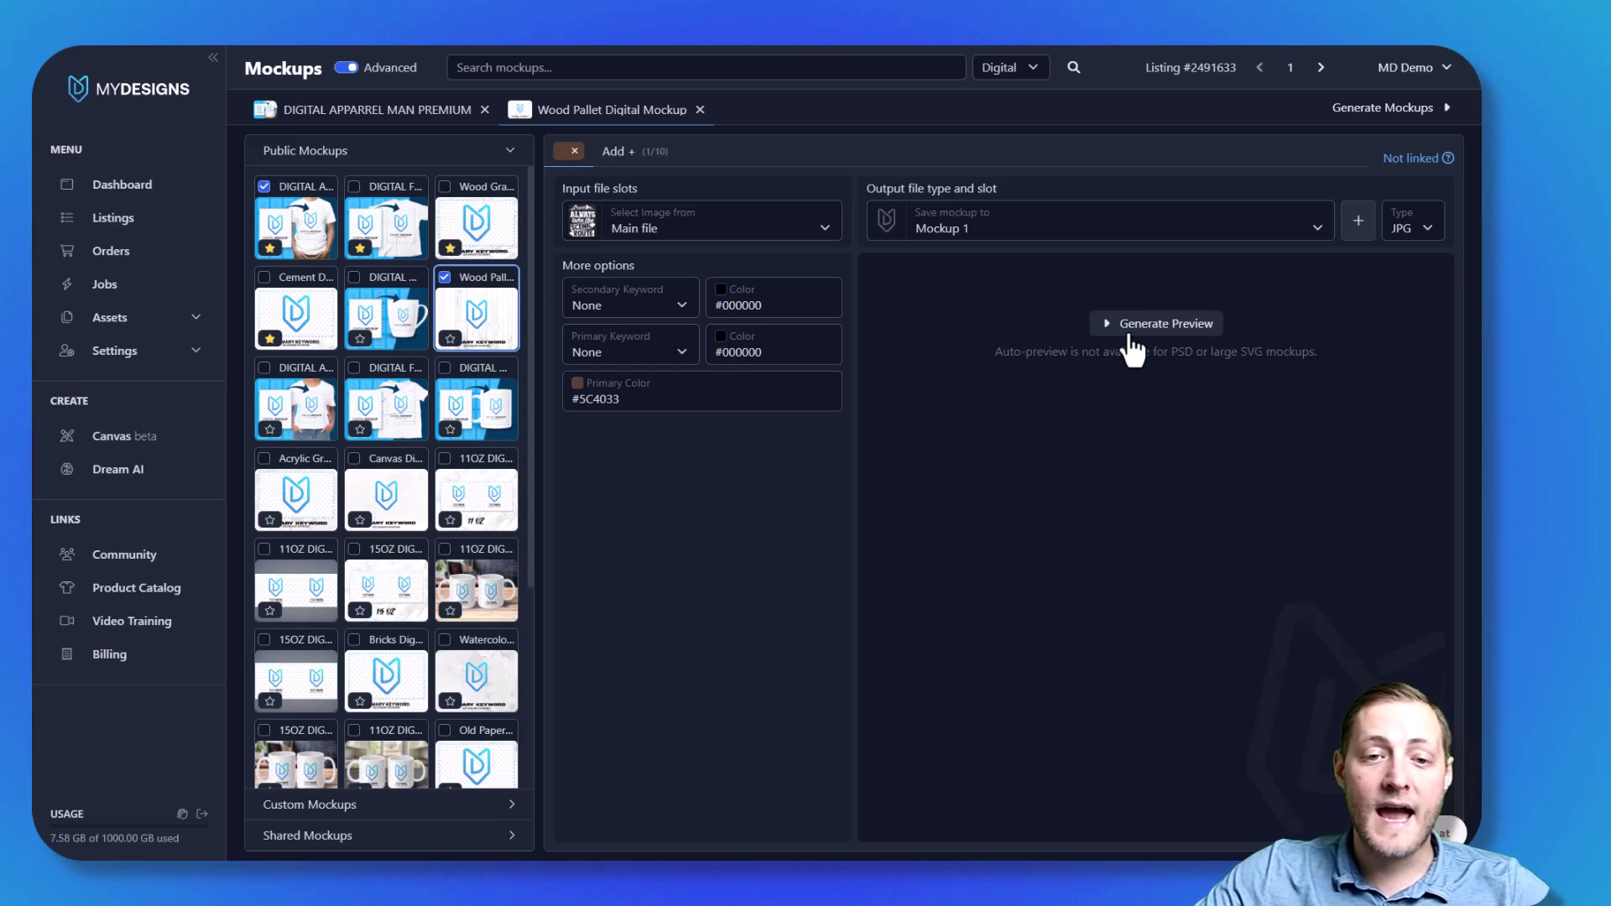
{"action": "left_click", "coordinate": [1159, 329]}
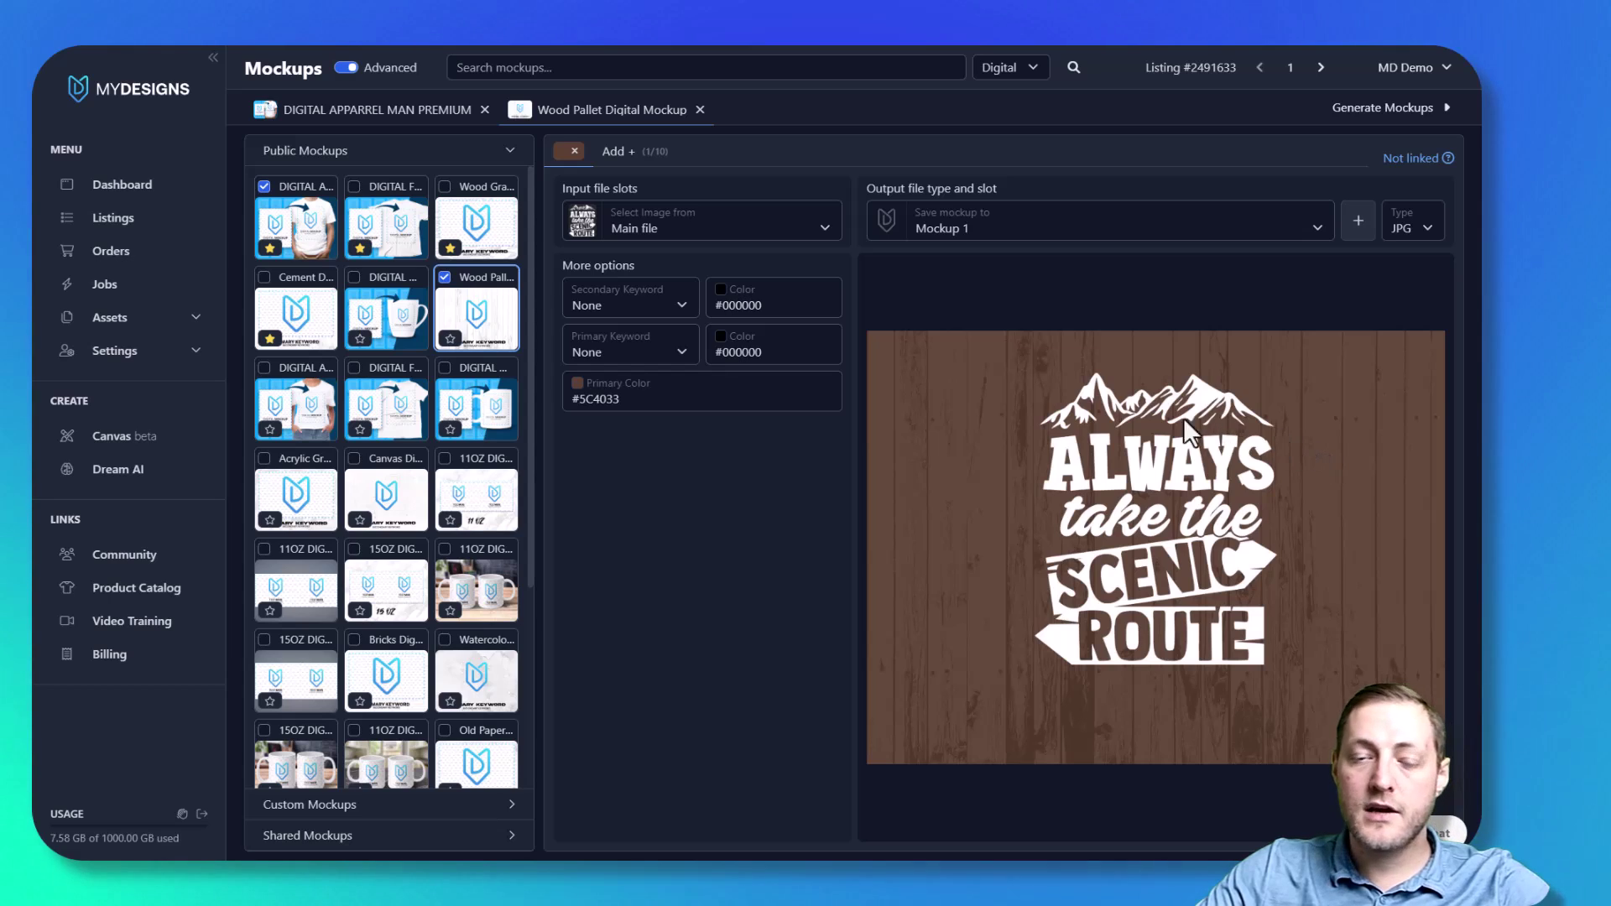
Add the Wood Grain Digital Mockup with Mockup 3 as its output slot and set its Primary Color to #5C4033
{"action": "left_click", "coordinate": [451, 201]}
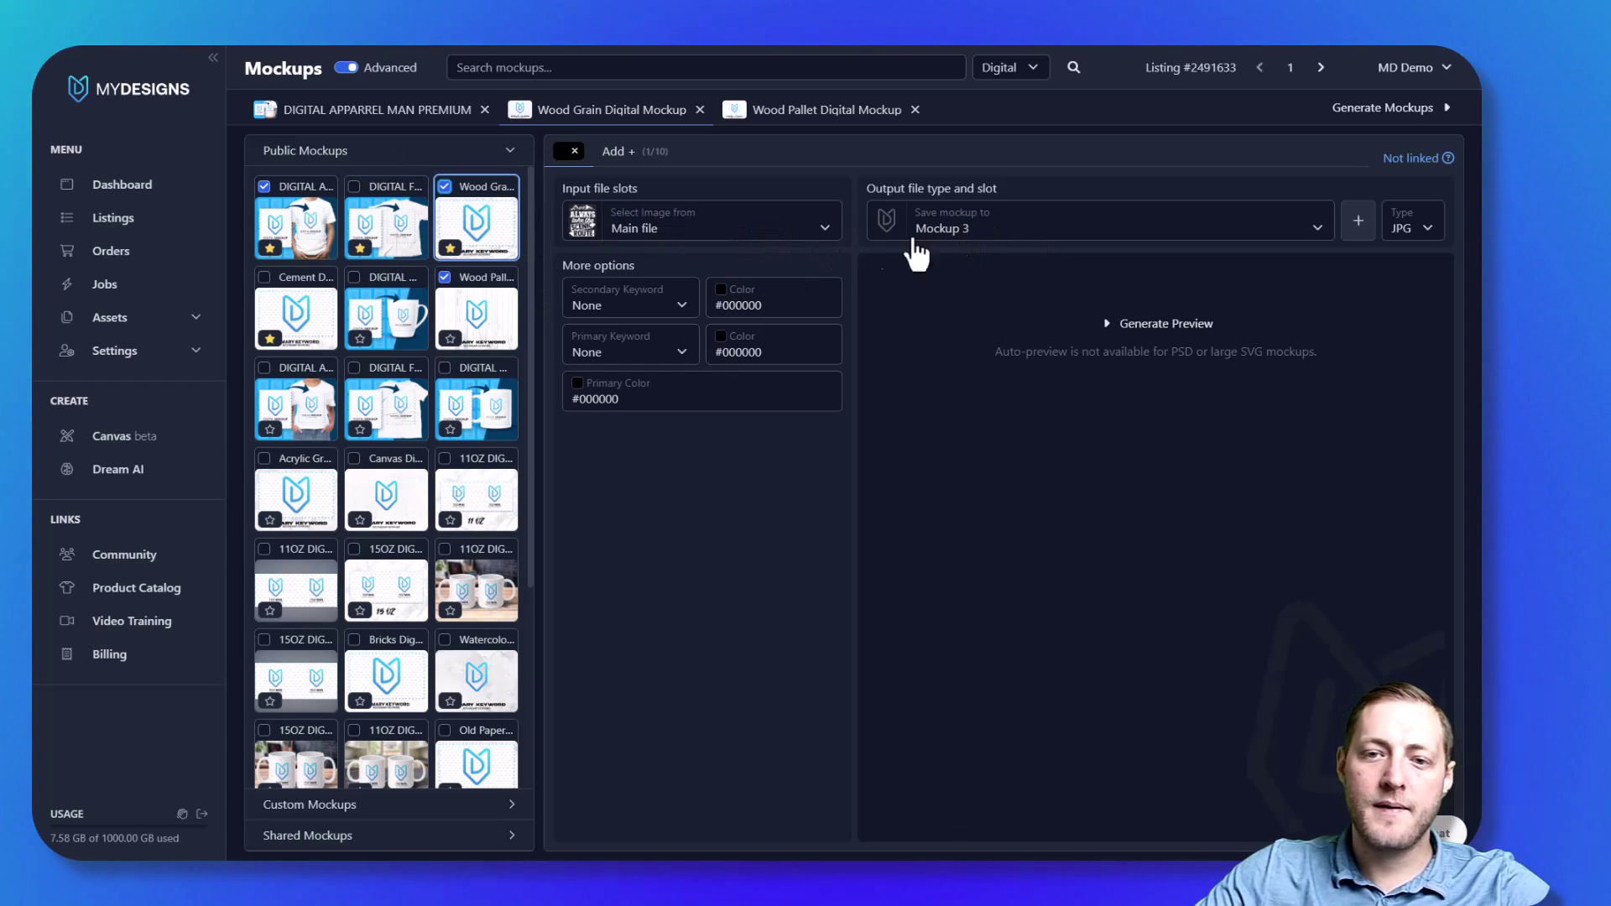
{"action": "left_click", "coordinate": [479, 307]}
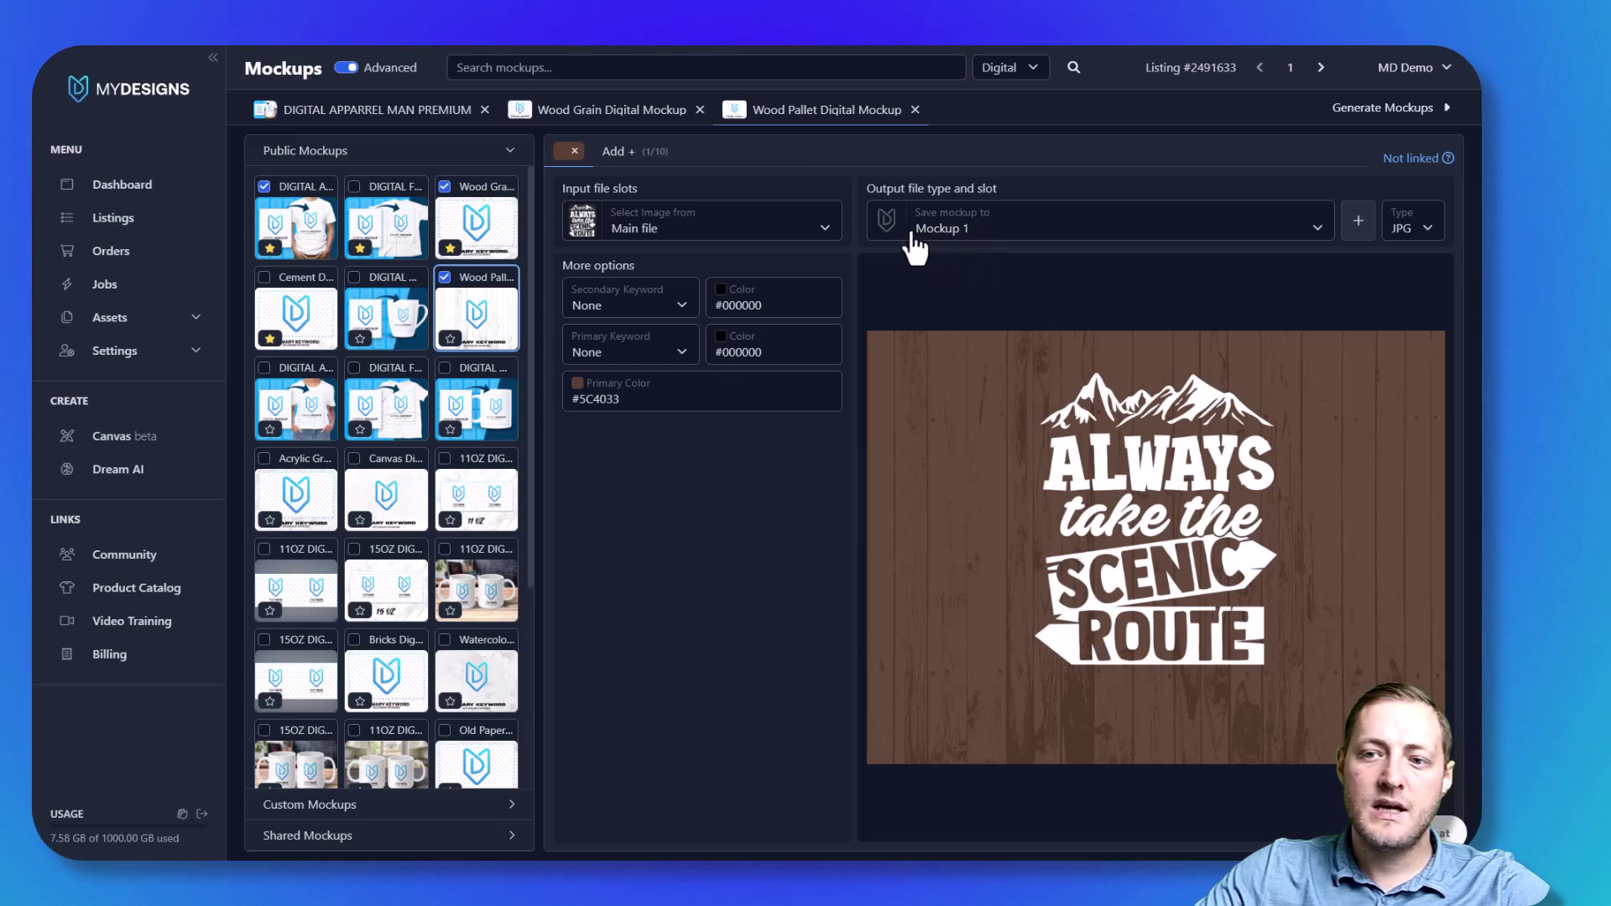
{"action": "left_click", "coordinate": [497, 244]}
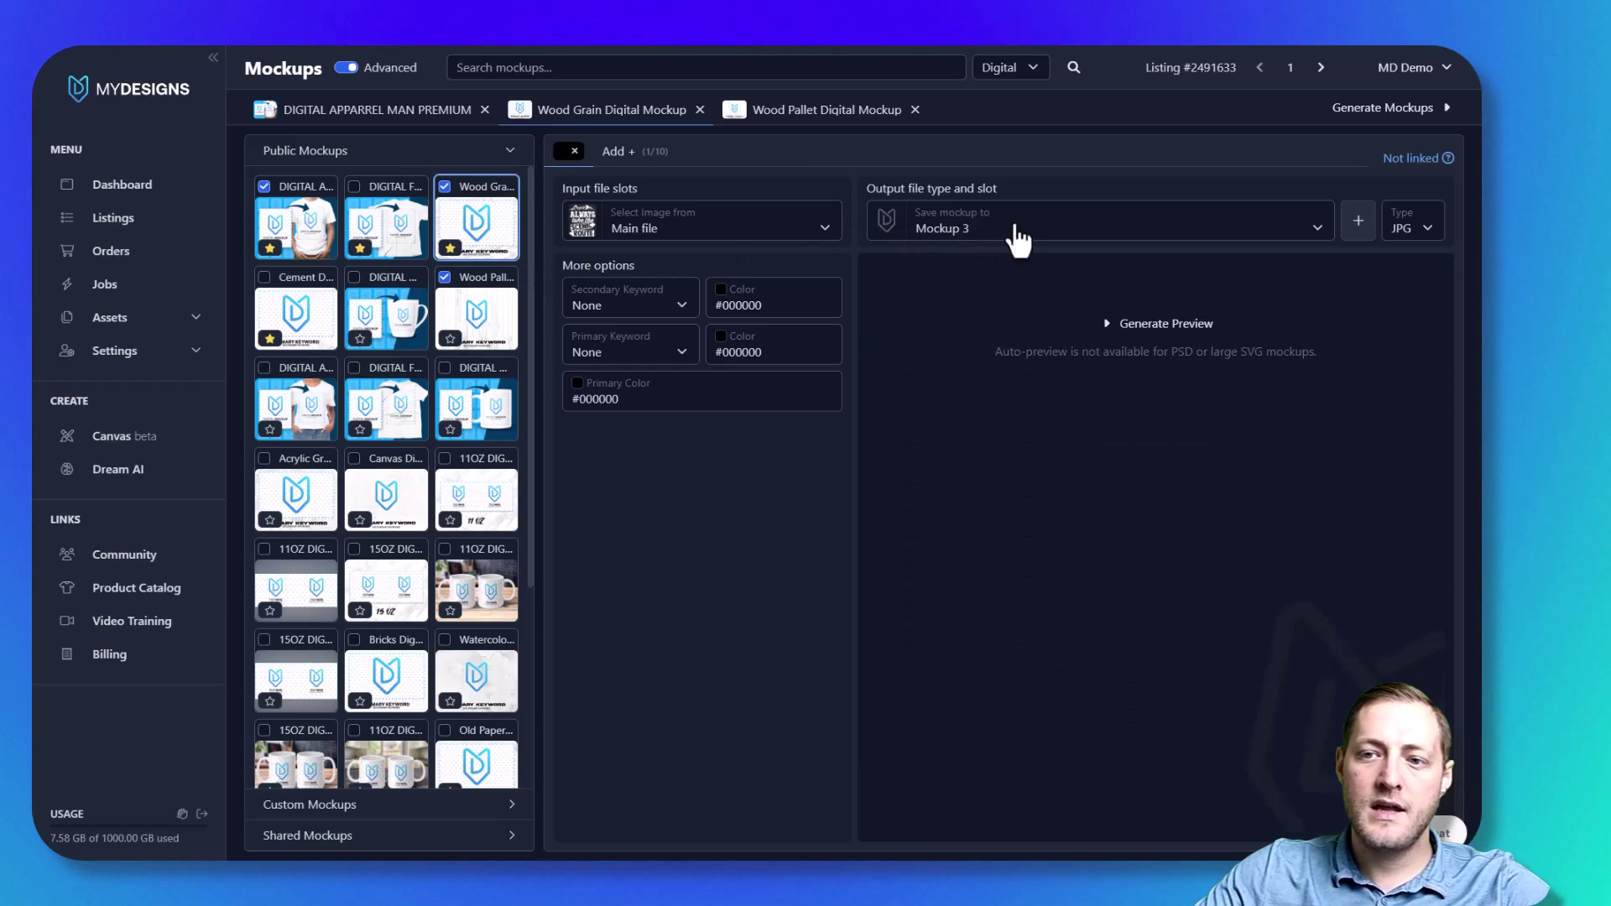
{"action": "left_click", "coordinate": [965, 235]}
{"action": "left_click", "coordinate": [973, 239]}
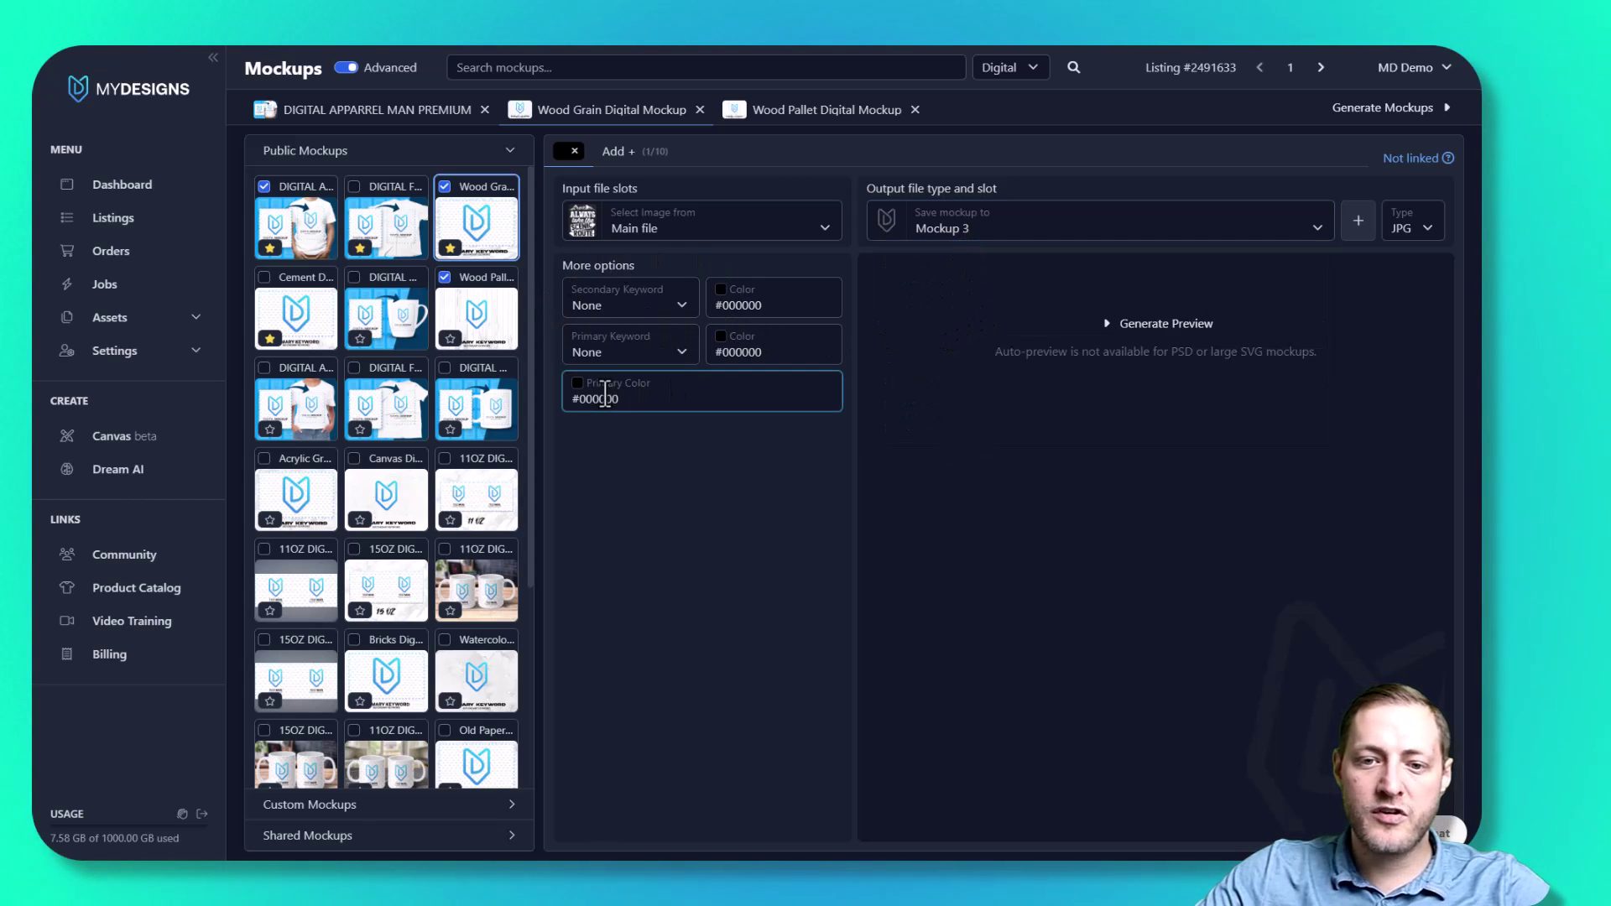
{"action": "triple_click", "coordinate": [619, 399]}
{"action": "type", "text": "#5C4033"}
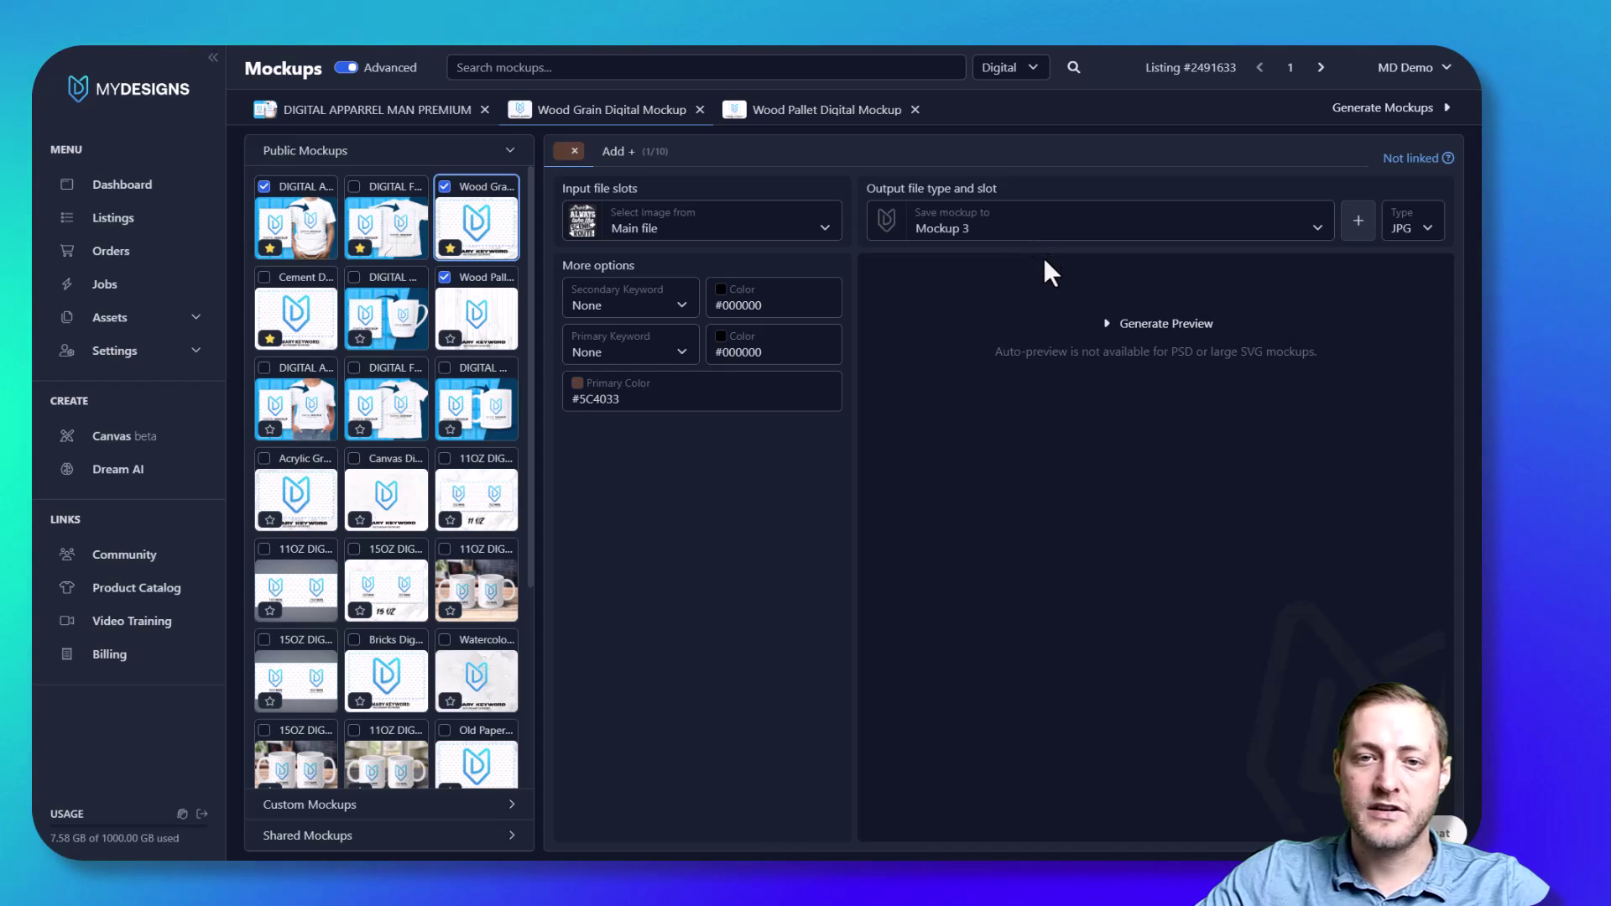
Generate the three configured mockups for all the selected listings and confirm the generation
{"action": "left_click", "coordinate": [1393, 109]}
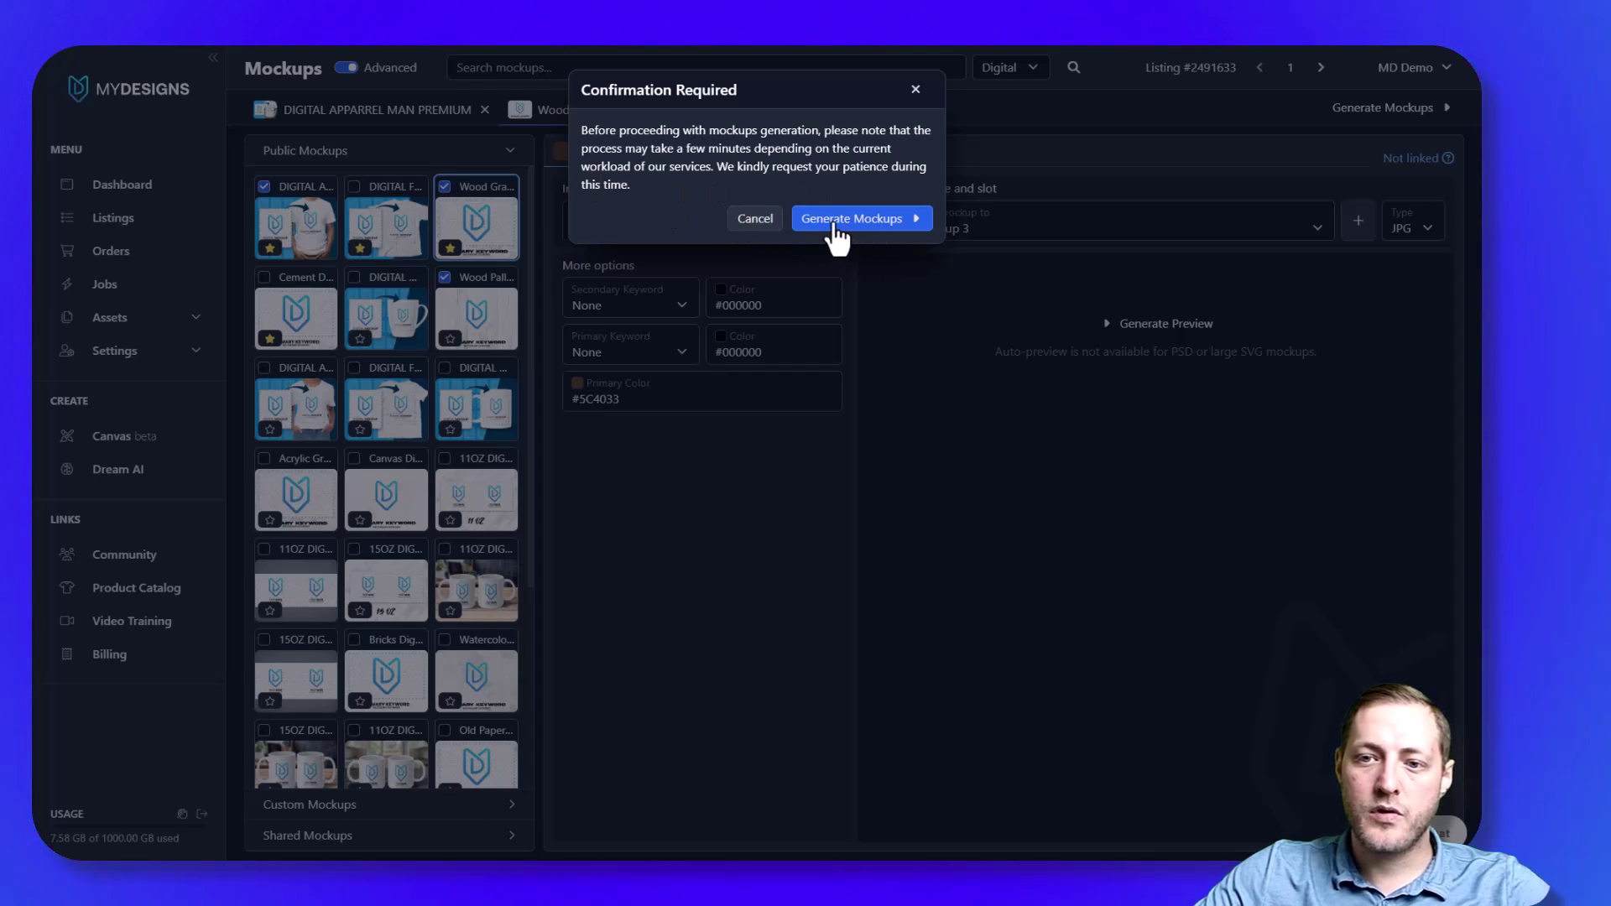
{"action": "left_click", "coordinate": [840, 220]}
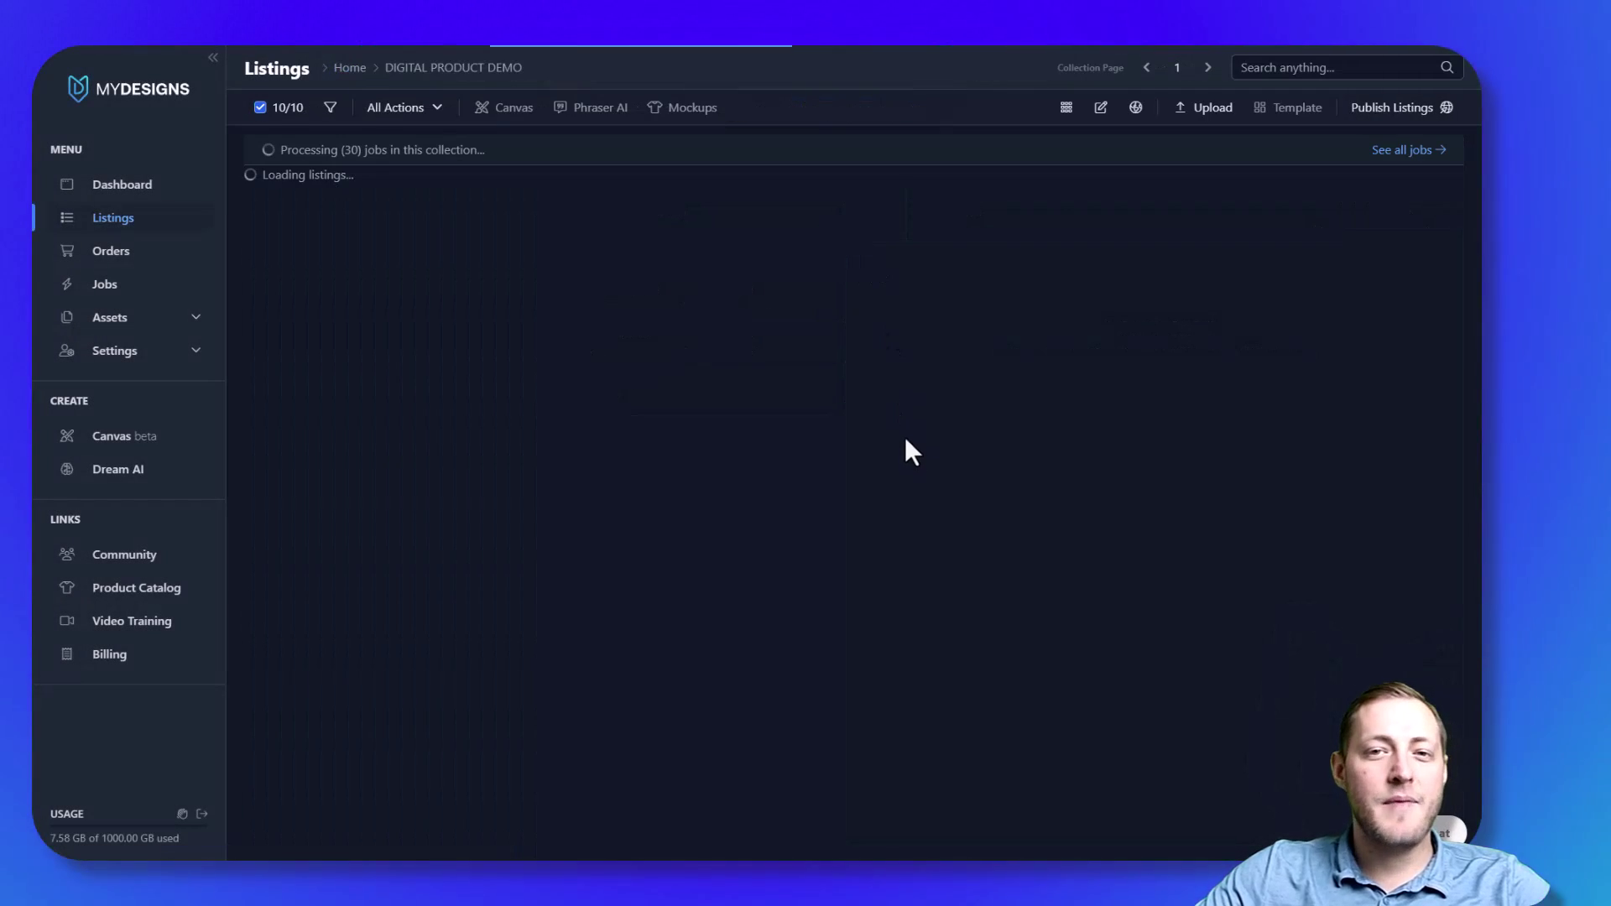
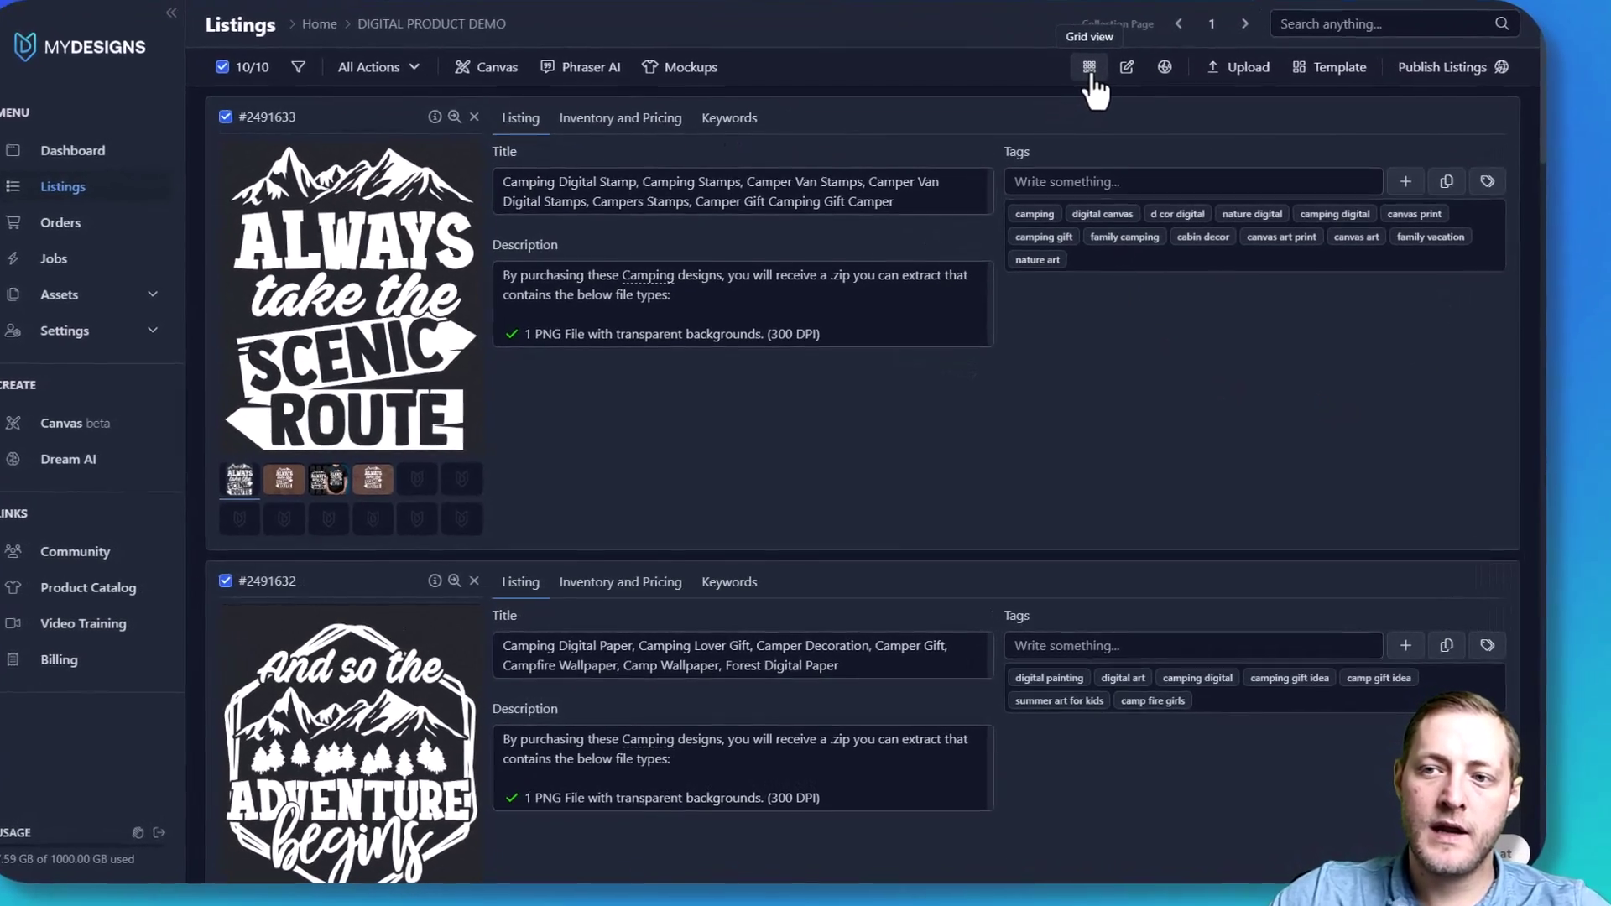
Show the listings as a grid and examine the Mockup 1, Mockup 2 and Mockup 3 images across the folder
{"action": "left_click", "coordinate": [1061, 108]}
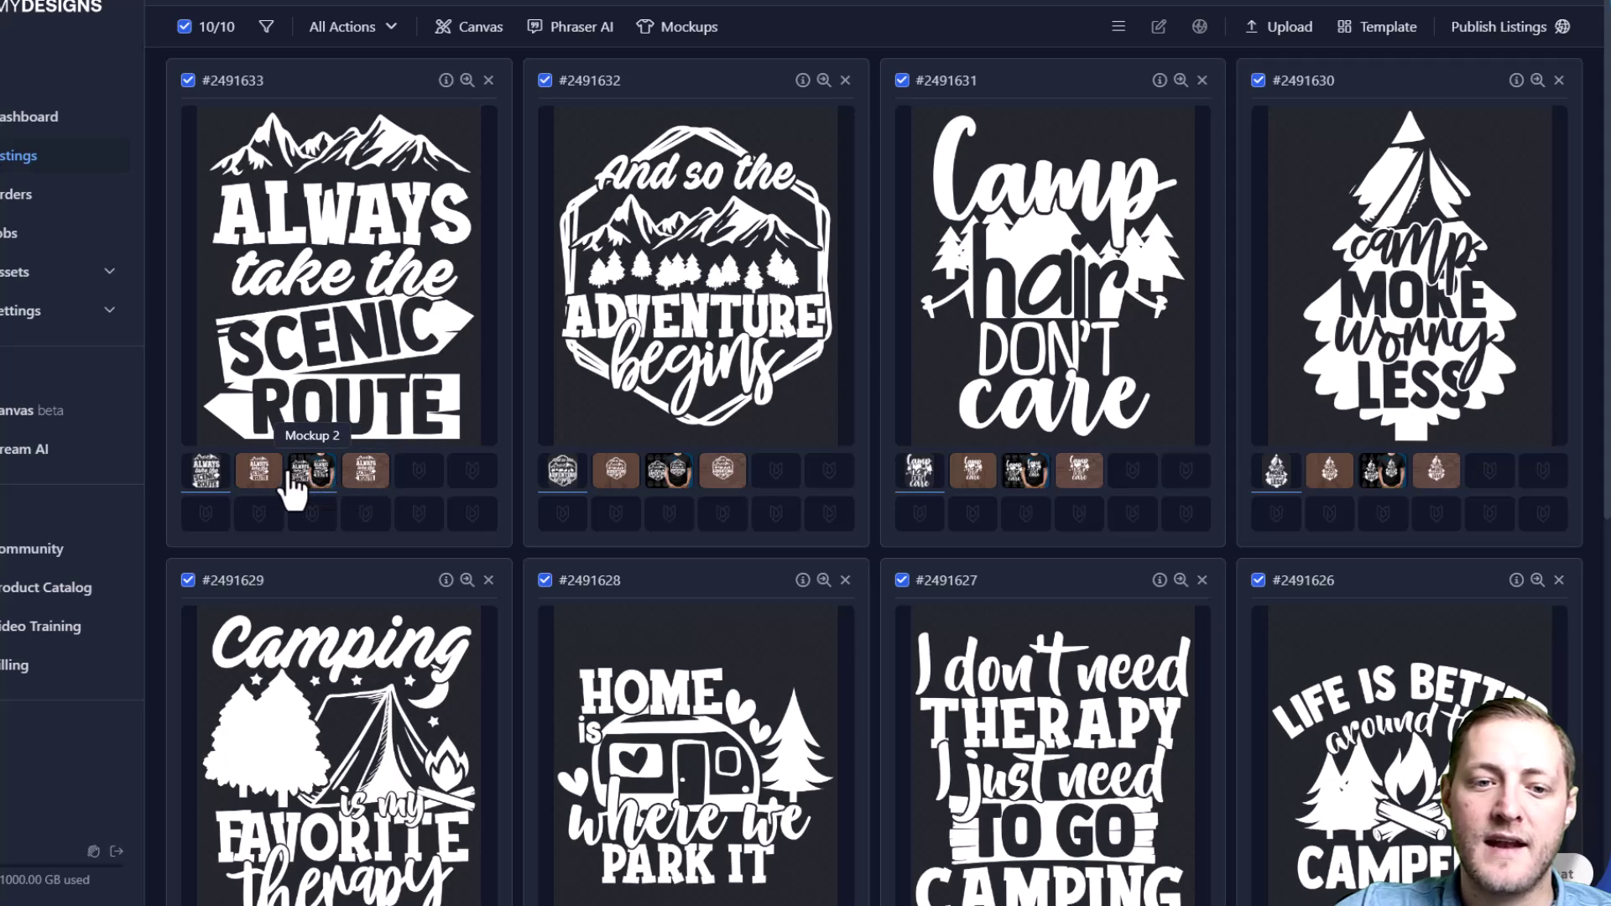
{"action": "left_click", "coordinate": [260, 474]}
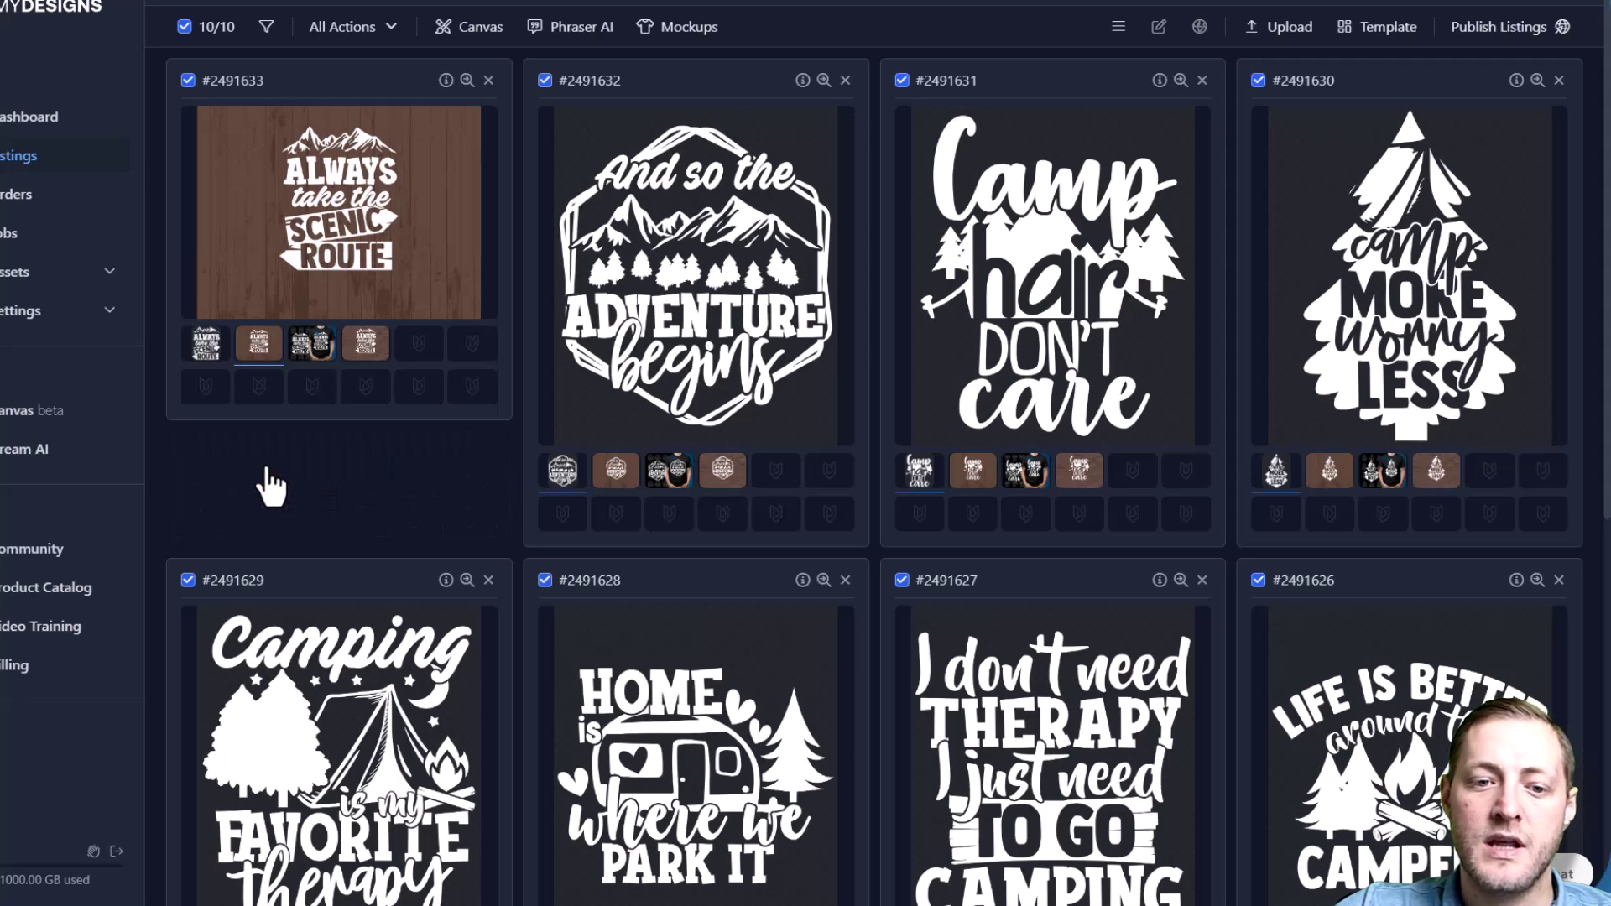
{"action": "left_click", "coordinate": [260, 351]}
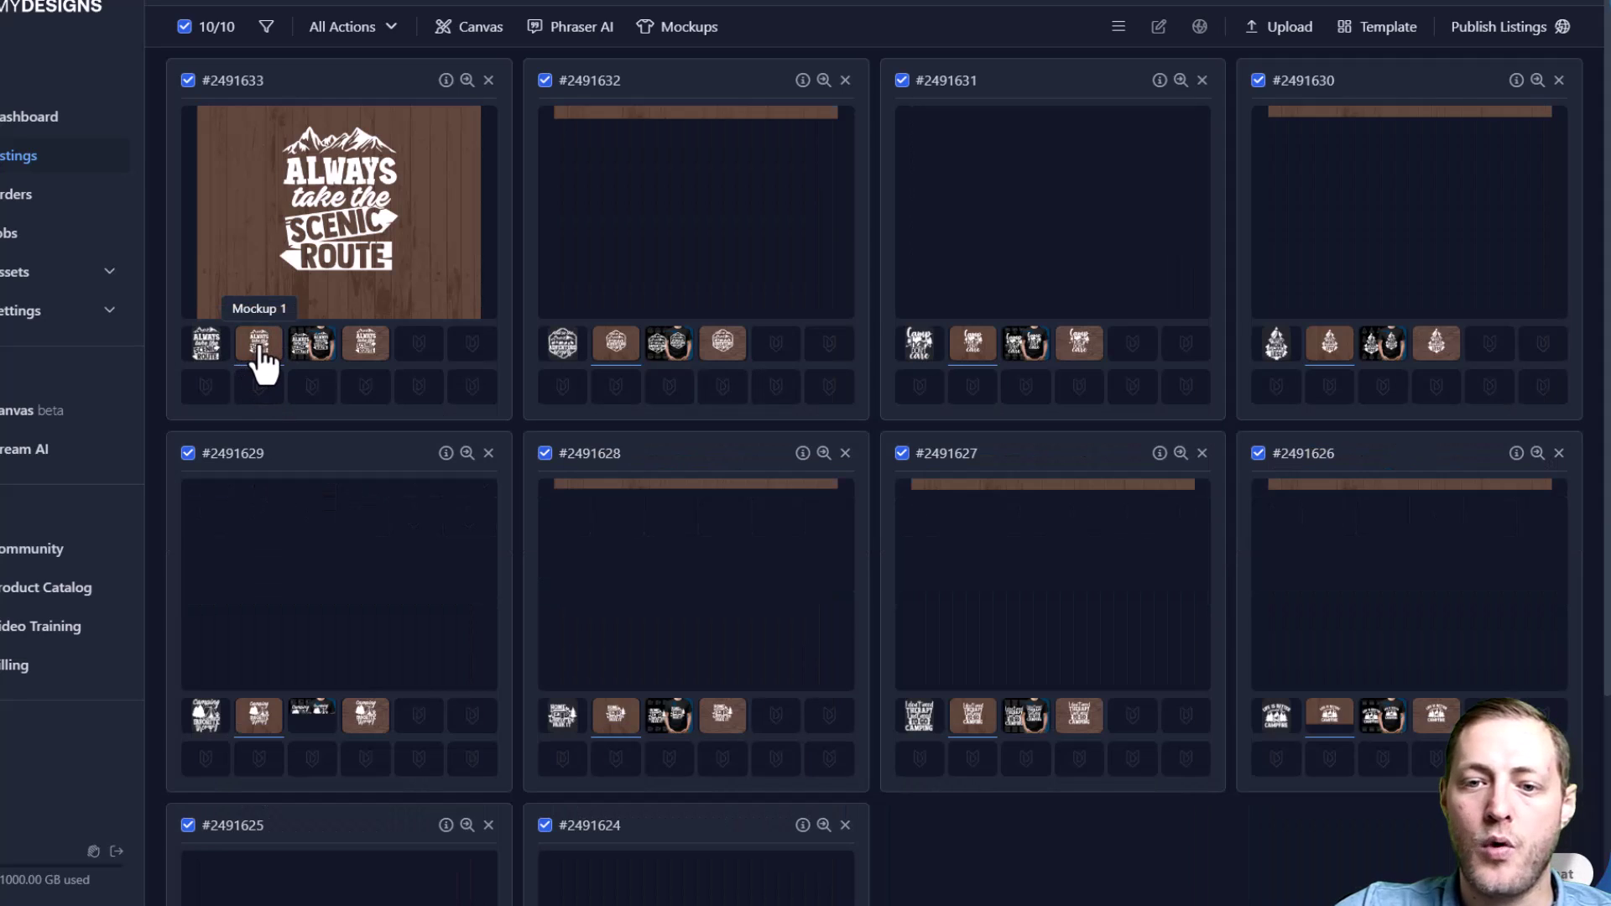
{"action": "scroll", "coordinate": [954, 633], "scroll_direction": "down", "scroll_amount": 3}
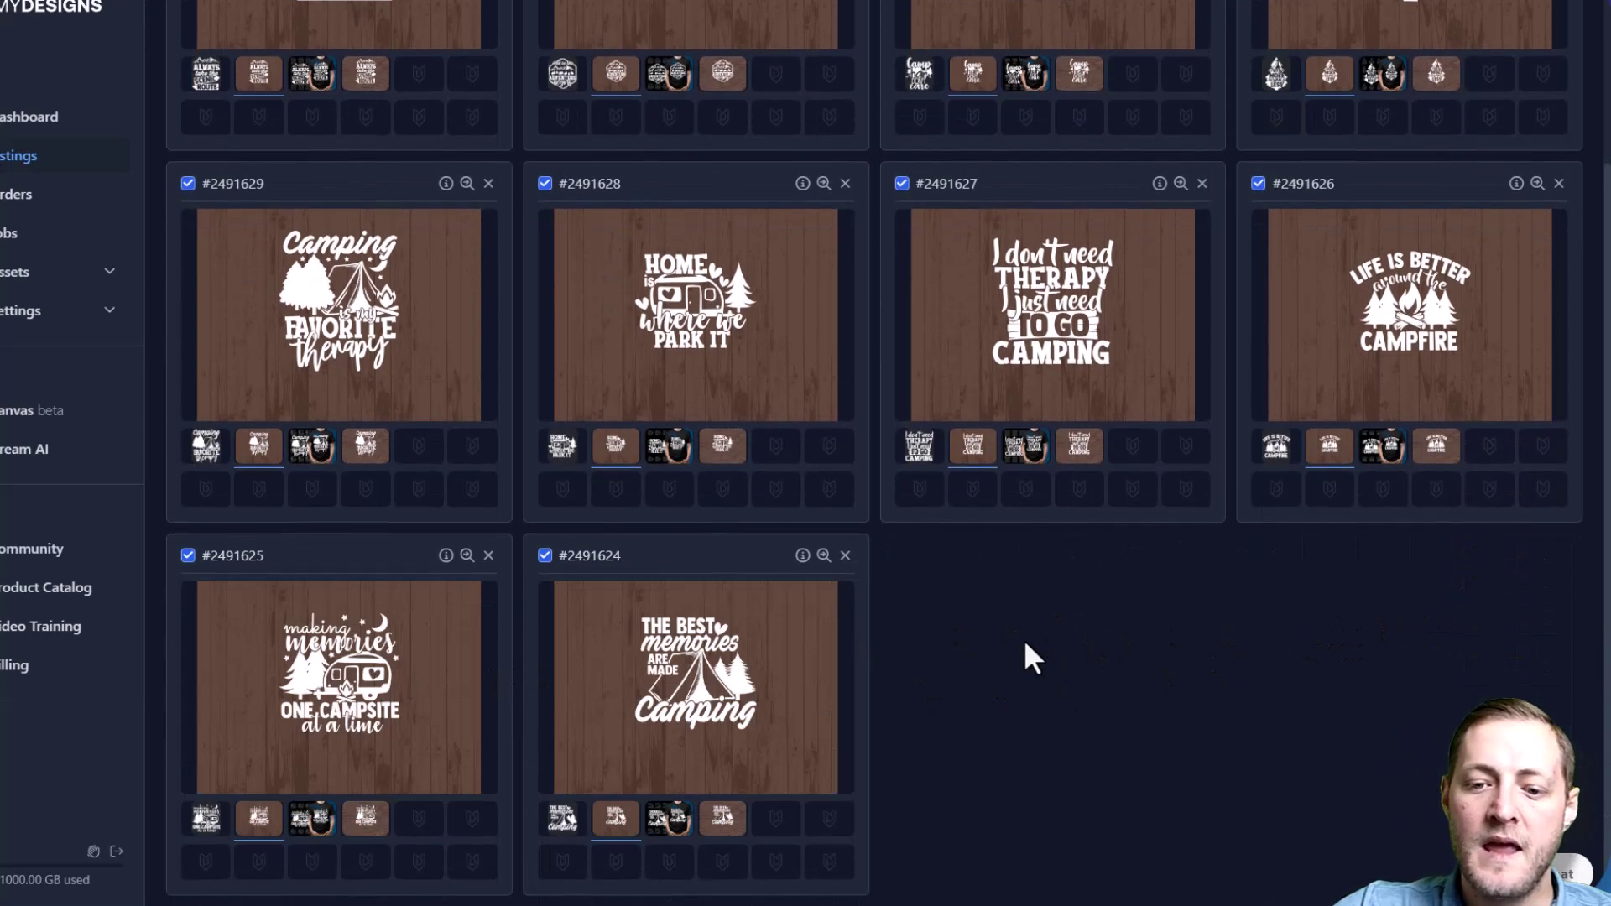
{"action": "scroll", "coordinate": [1031, 659], "scroll_direction": "up", "scroll_amount": 3}
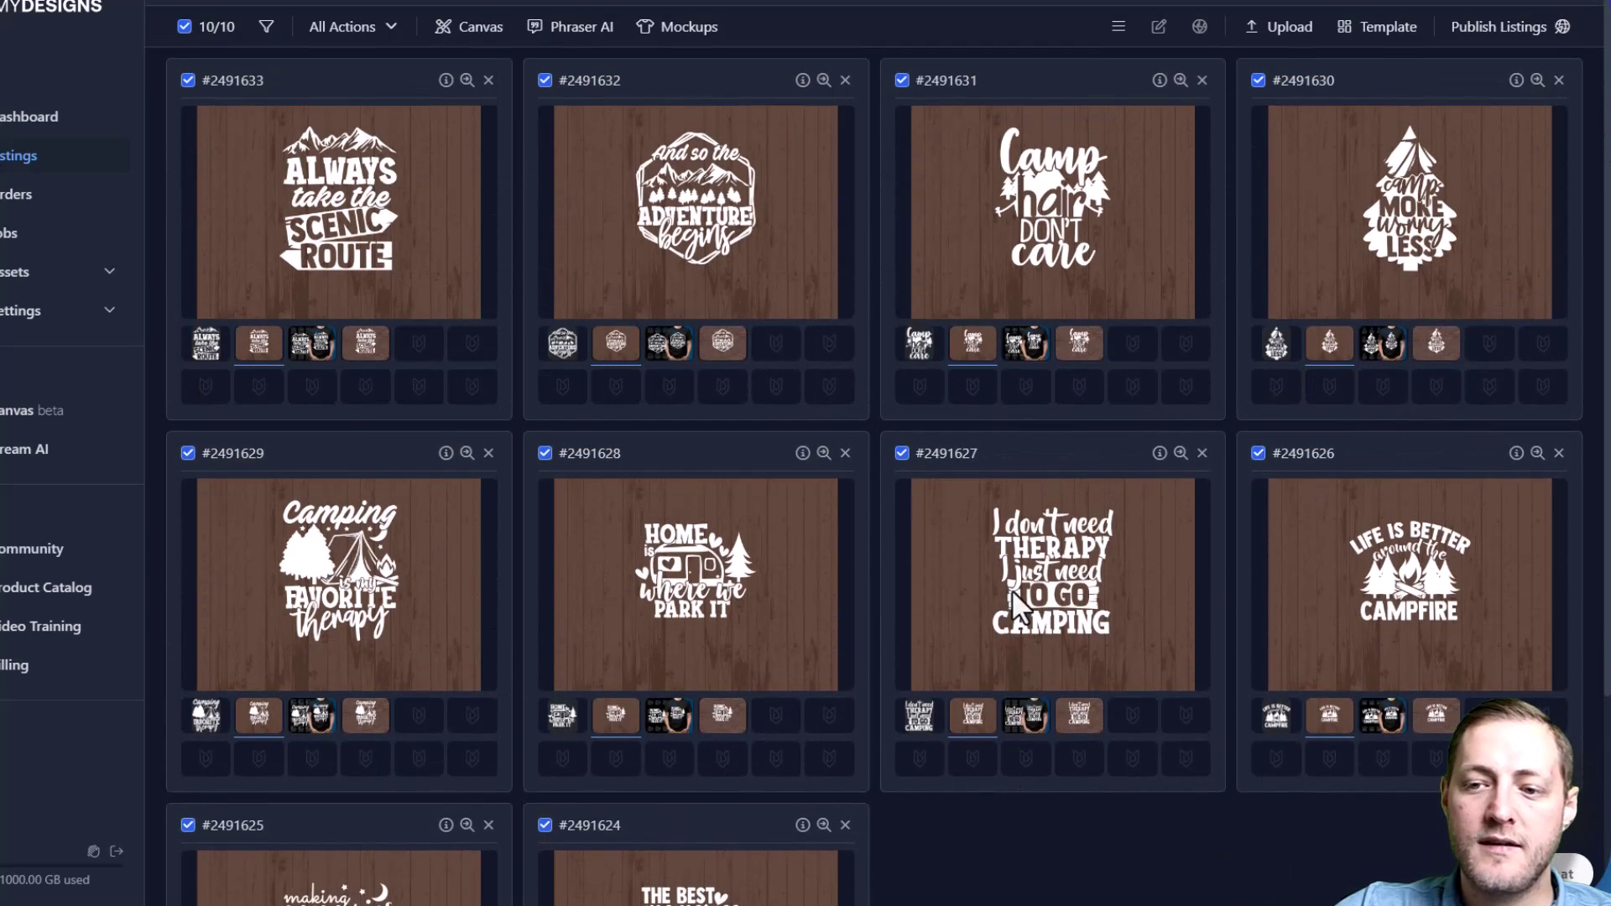
{"action": "left_click", "coordinate": [314, 344]}
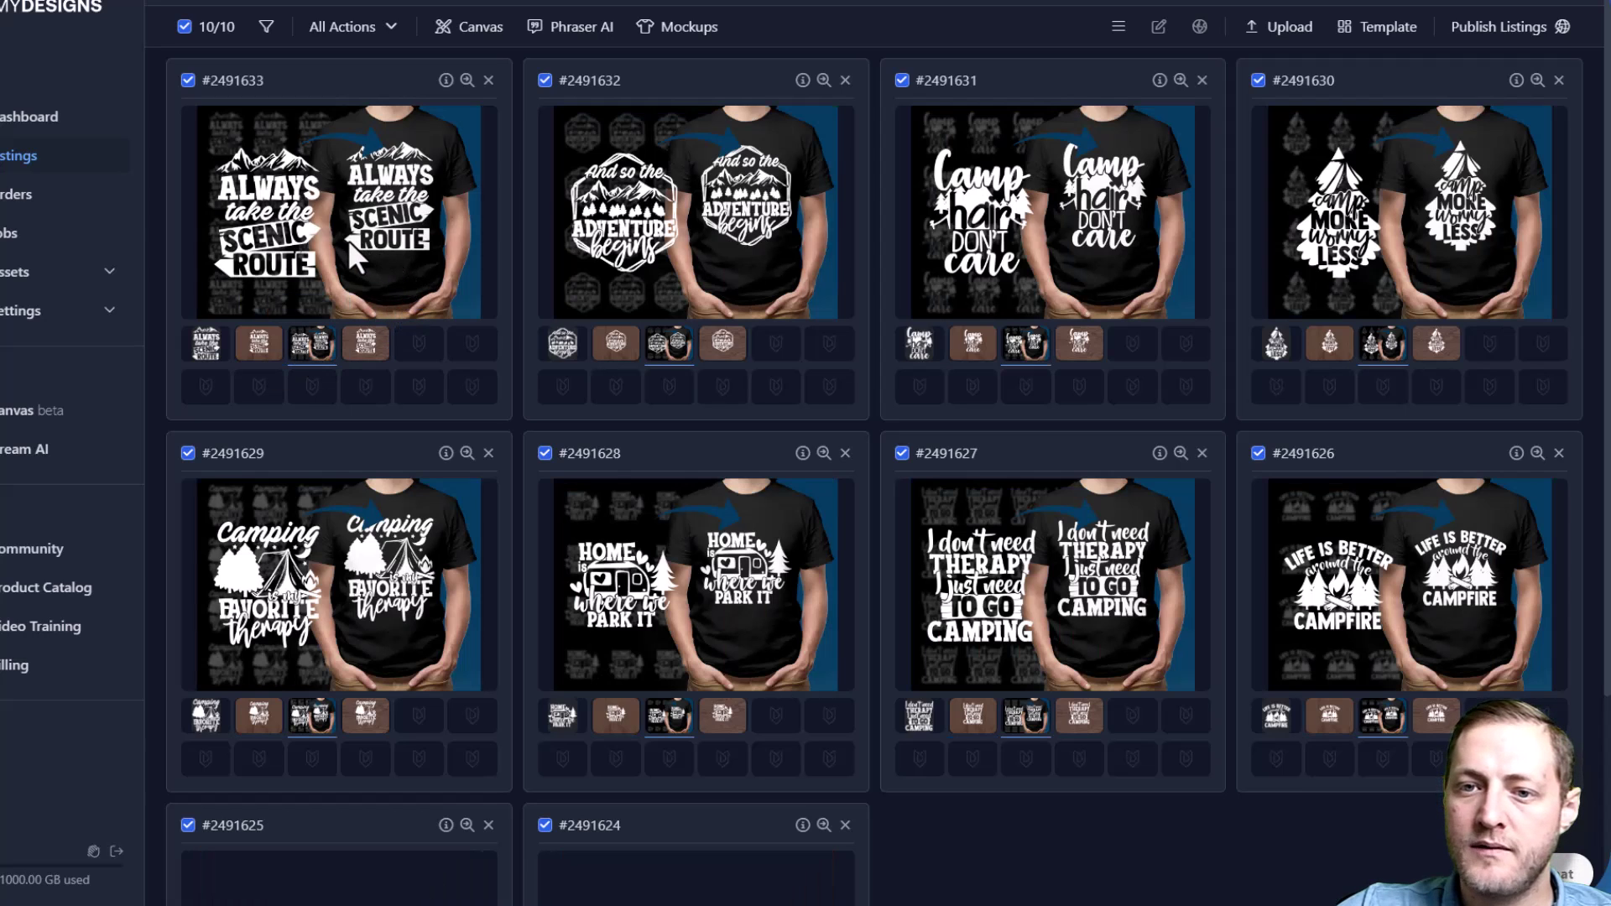
{"action": "scroll", "coordinate": [347, 240], "scroll_direction": "down", "scroll_amount": 1}
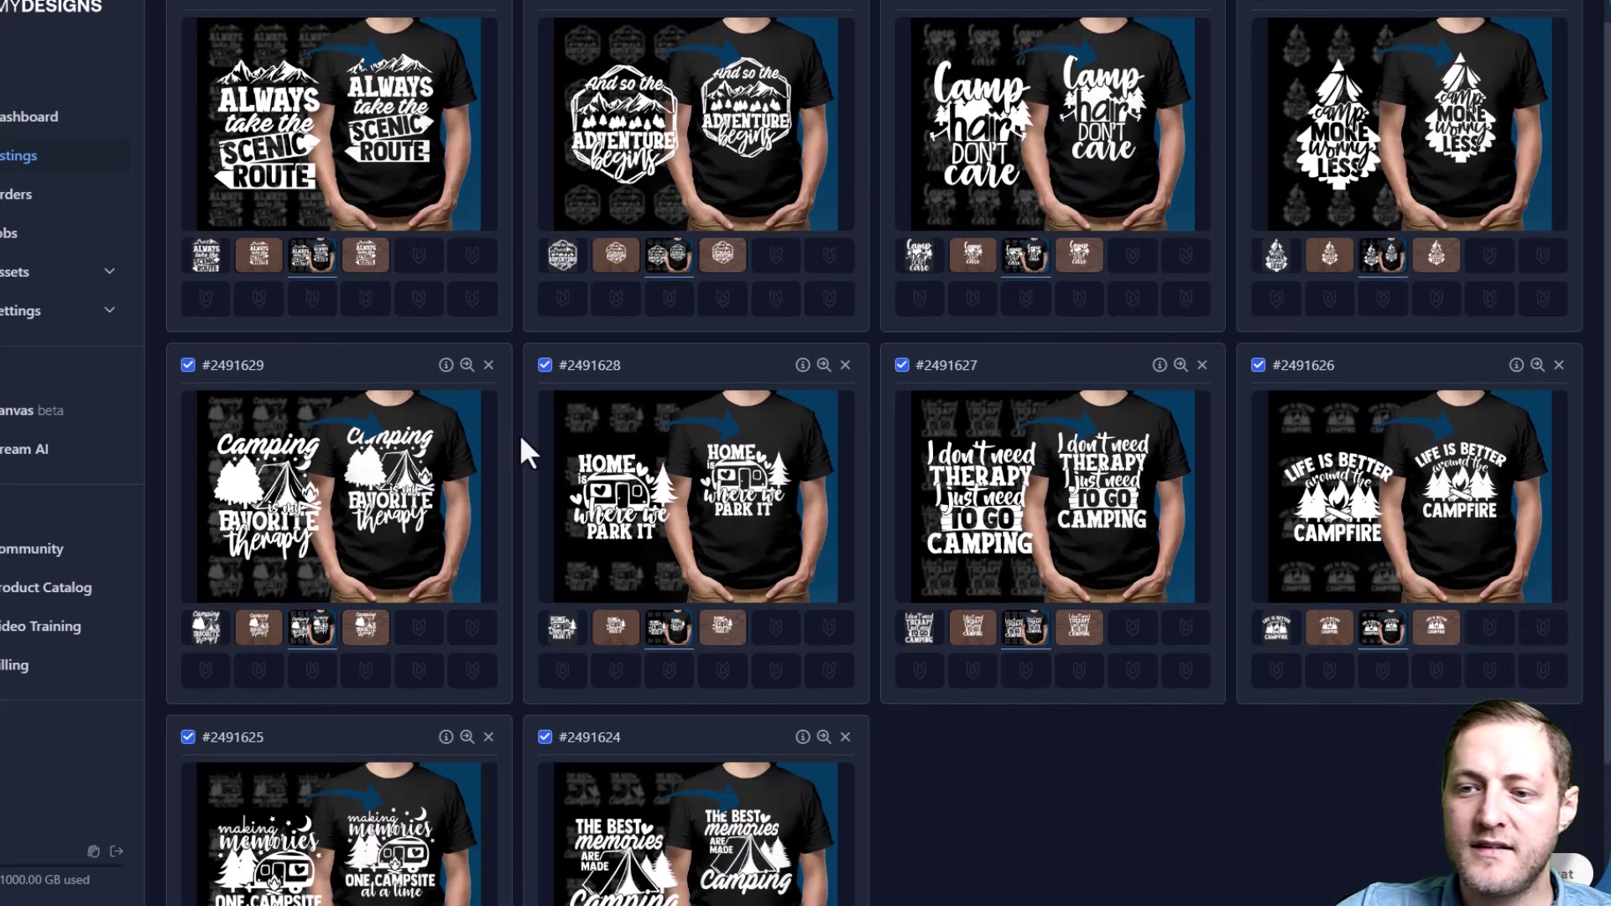
{"action": "scroll", "coordinate": [689, 454], "scroll_direction": "down", "scroll_amount": 2}
{"action": "scroll", "coordinate": [789, 395], "scroll_direction": "up", "scroll_amount": 3}
{"action": "left_click", "coordinate": [374, 337]}
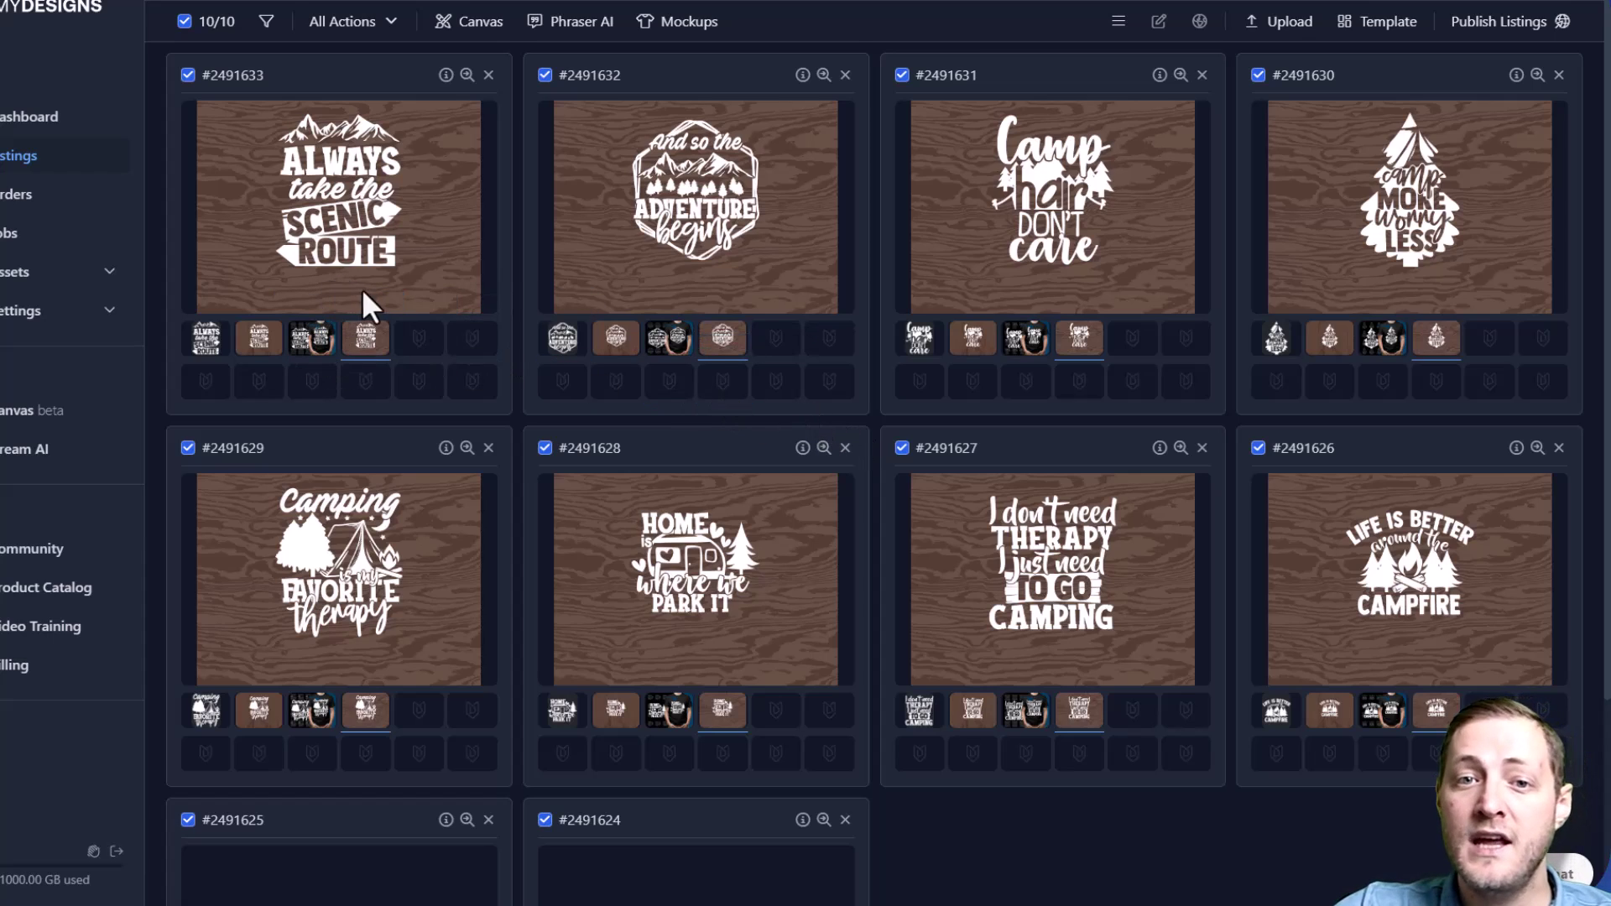
Return the listings to list view and look over the first listing's images and description
{"action": "left_click", "coordinate": [1124, 23]}
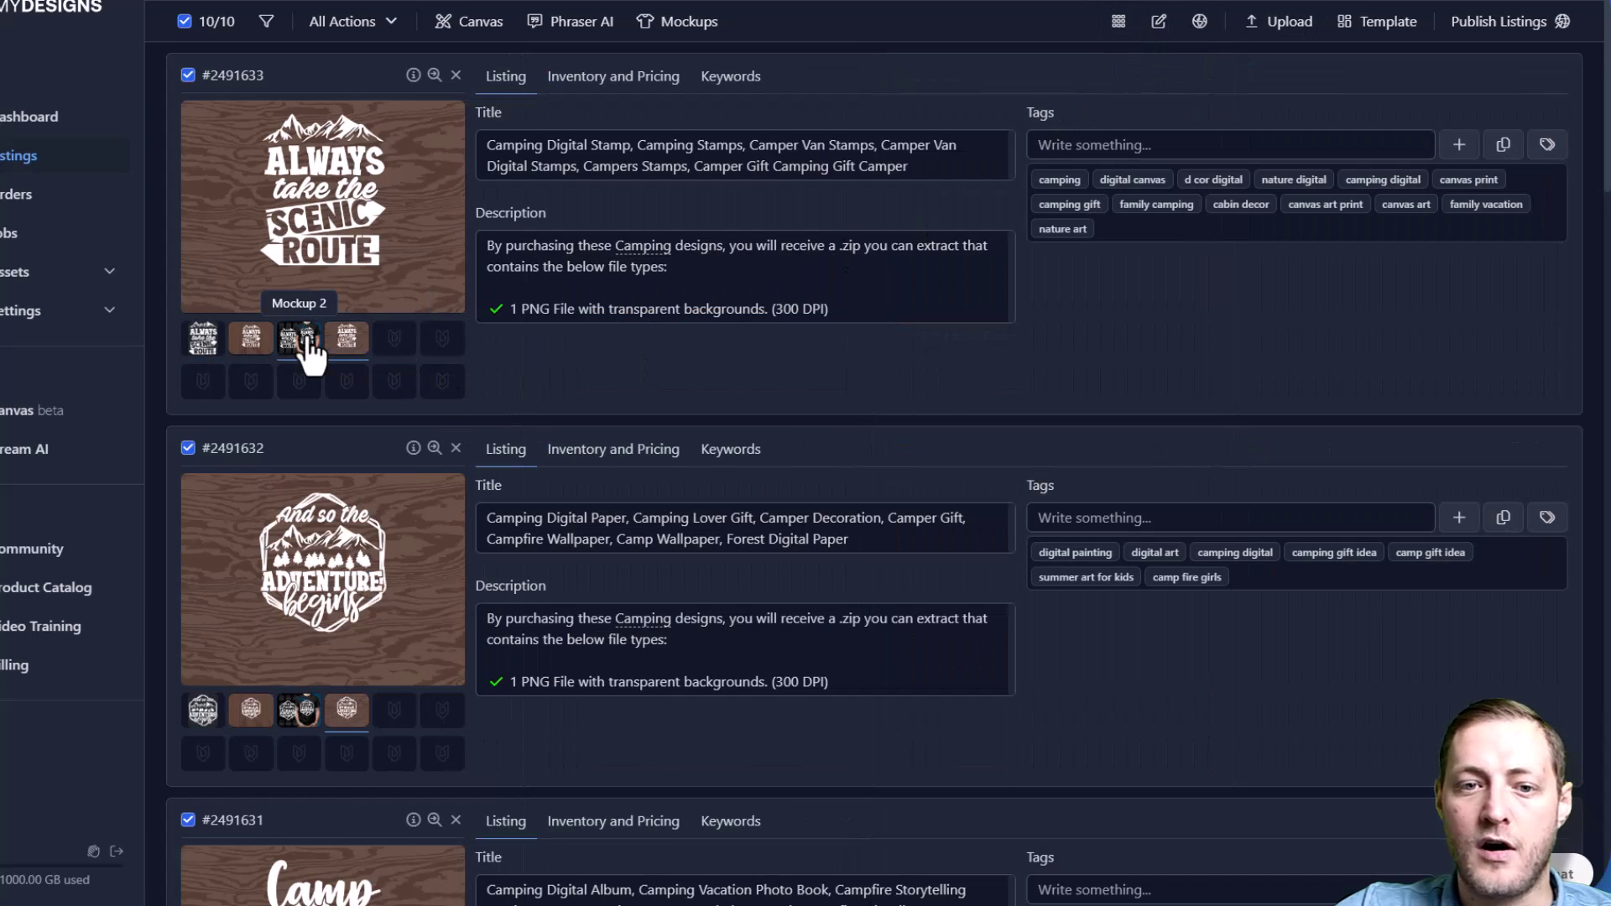
{"action": "left_click", "coordinate": [690, 323]}
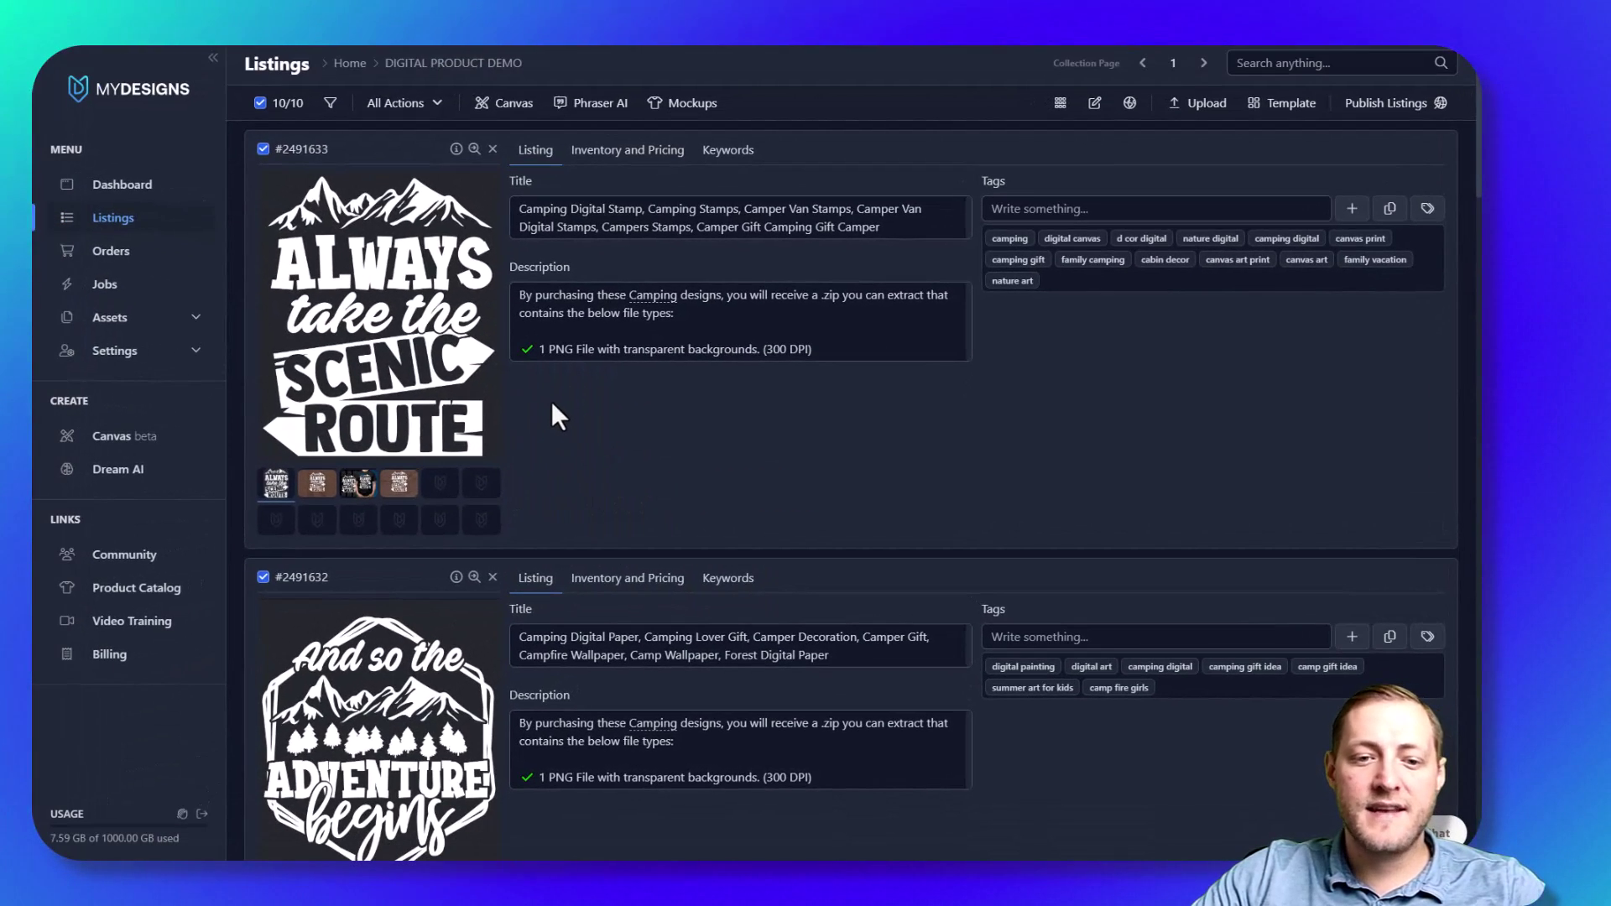
{"action": "mouse_move", "coordinate": [616, 378]}
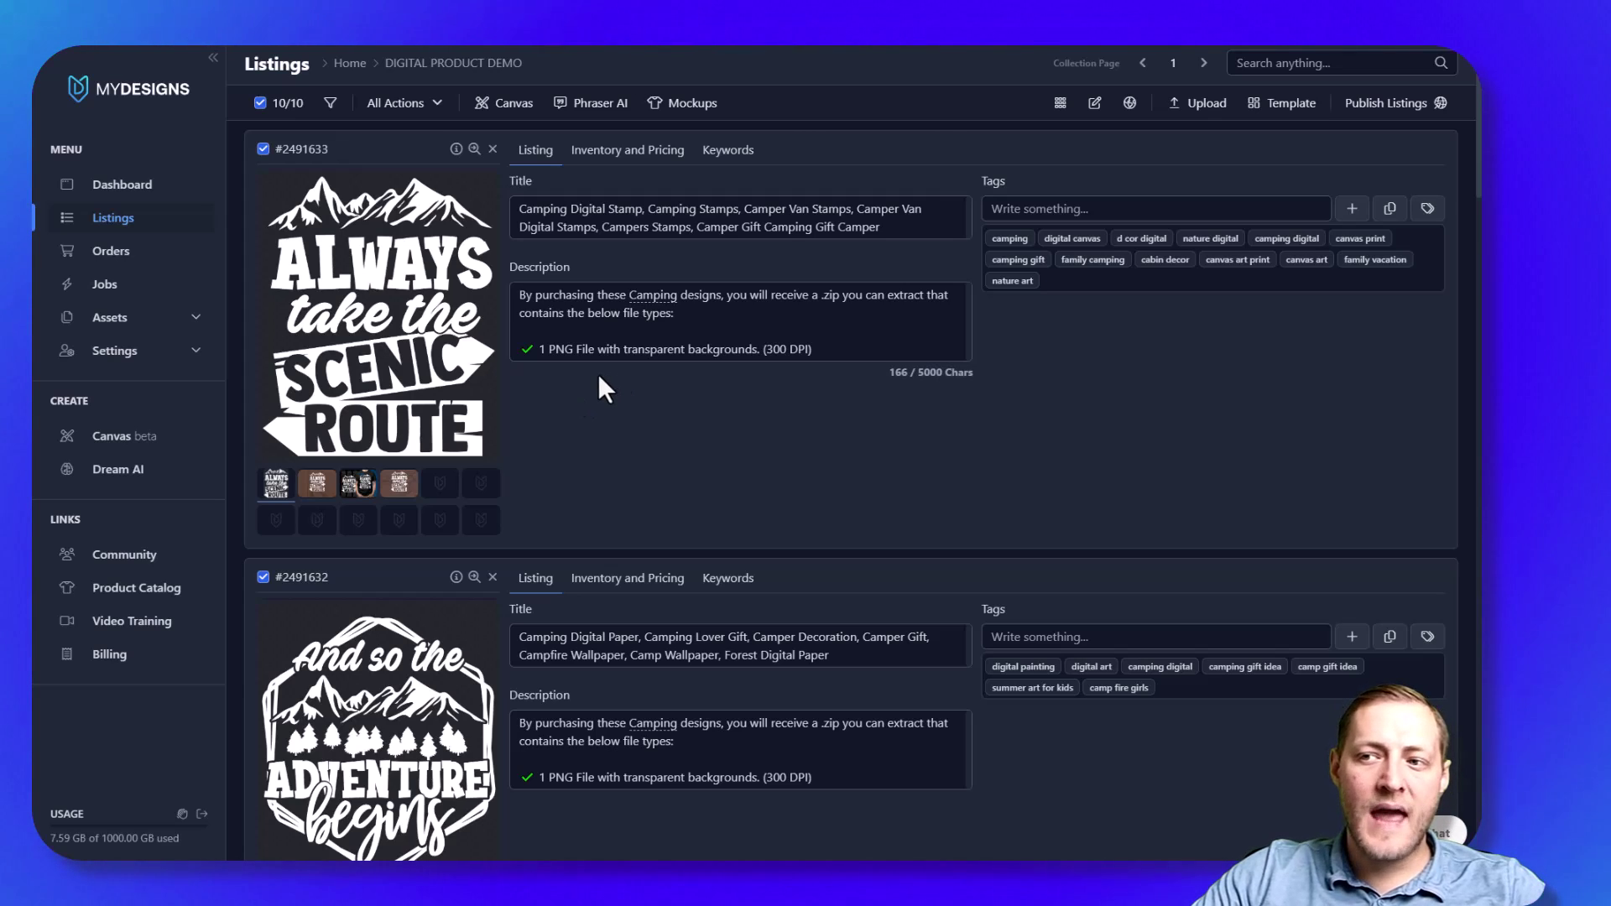
Start a digital publish of the selected listings in the mode that sells existing files without conversion
{"action": "left_click", "coordinate": [1414, 108]}
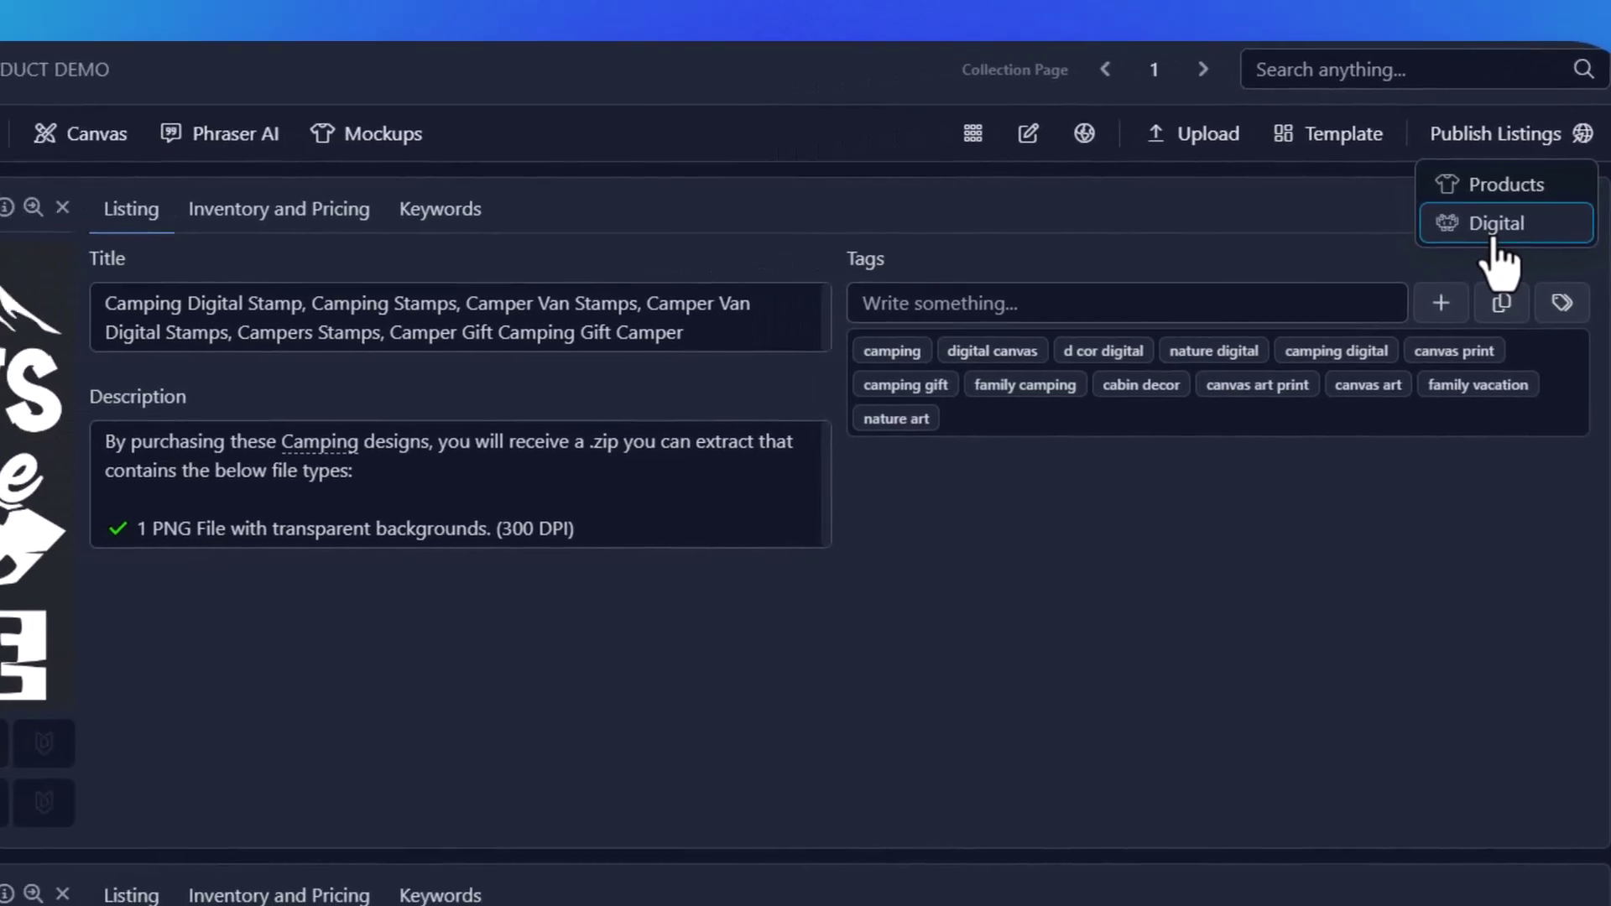
{"action": "left_click", "coordinate": [1249, 265]}
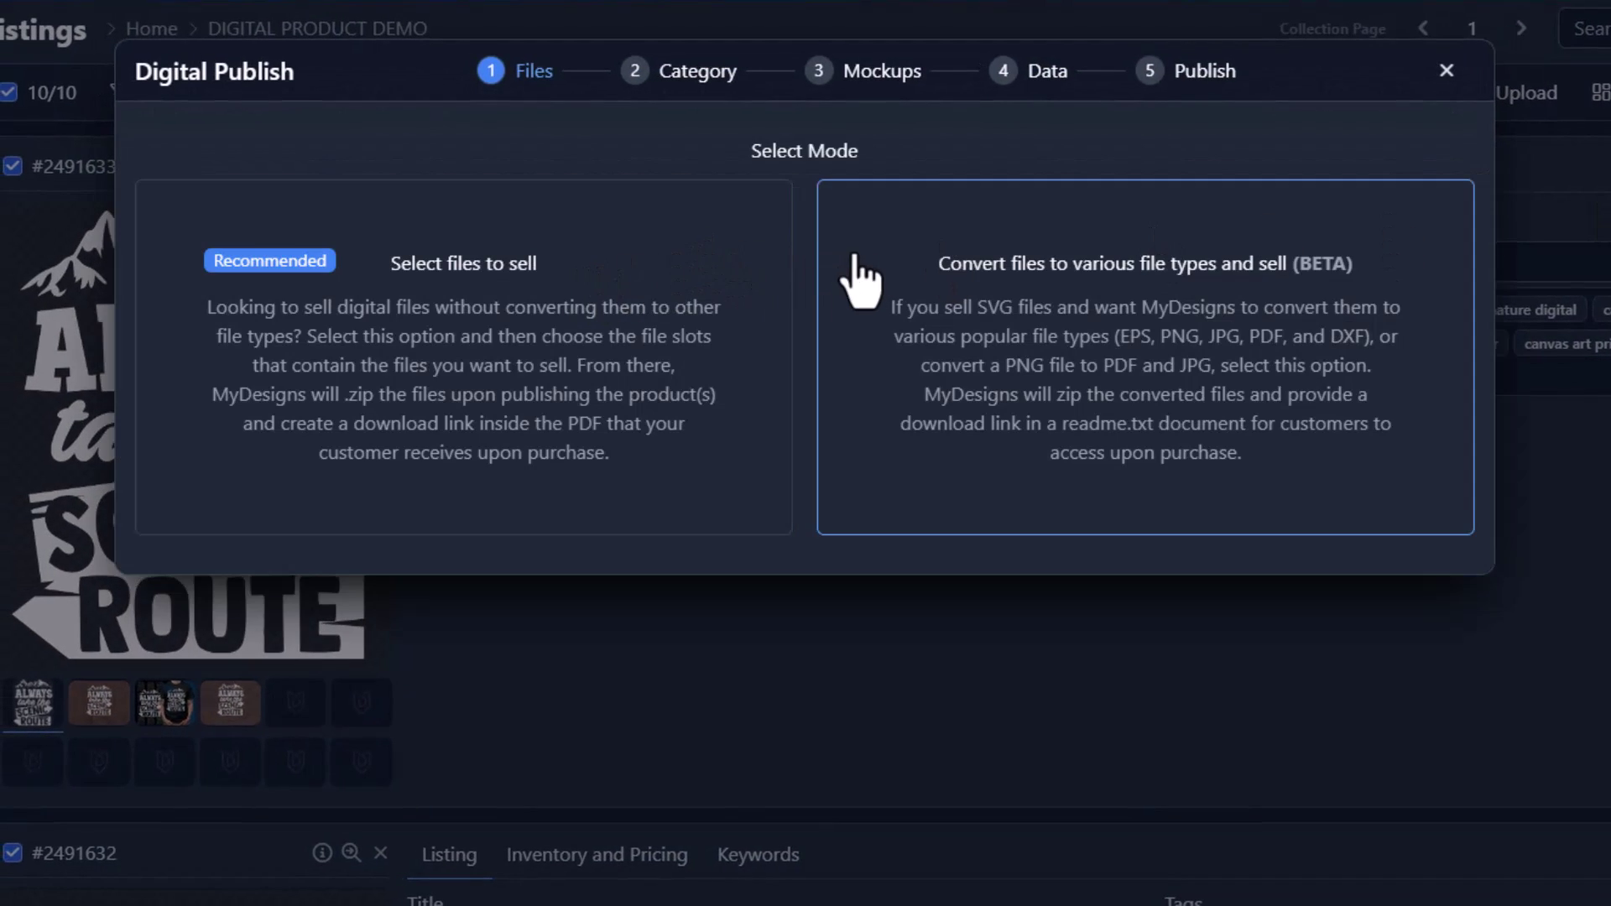
{"action": "left_click", "coordinate": [529, 286]}
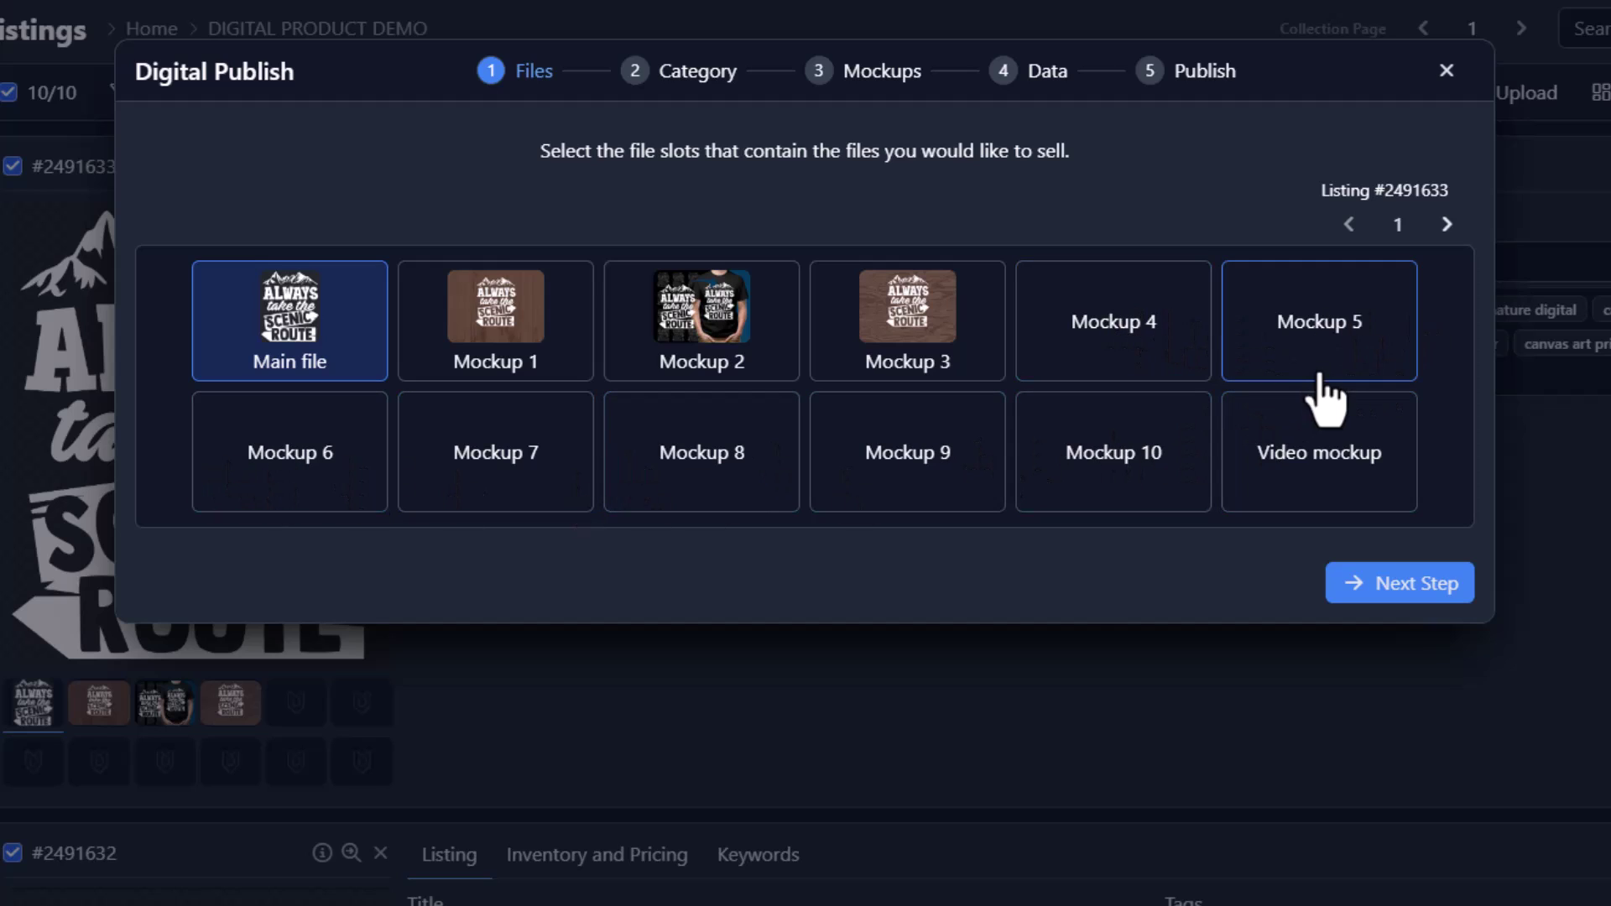
Try adding the Mockup 4 to Mockup 8 slots as files to sell, deselect them again and close the publish setup
{"action": "left_click", "coordinate": [1106, 332]}
{"action": "left_click", "coordinate": [1334, 335]}
{"action": "left_click", "coordinate": [311, 470]}
{"action": "left_click", "coordinate": [568, 450]}
{"action": "left_click", "coordinate": [759, 454]}
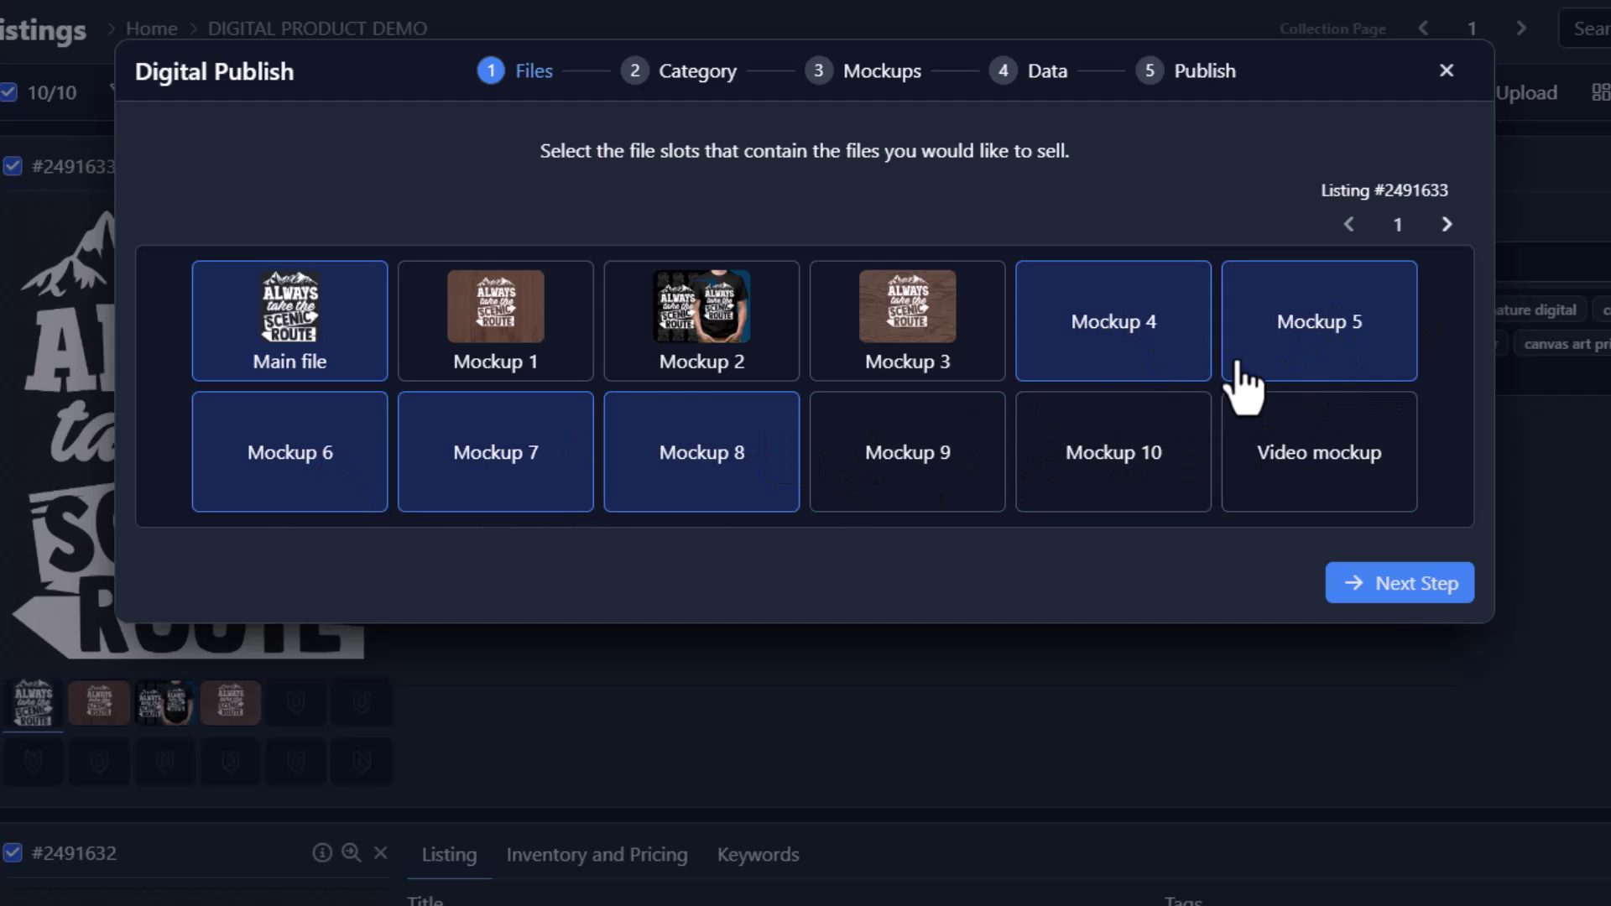
{"action": "left_click", "coordinate": [1133, 327]}
{"action": "left_click", "coordinate": [1313, 340]}
{"action": "left_click", "coordinate": [683, 480]}
{"action": "left_click", "coordinate": [534, 475]}
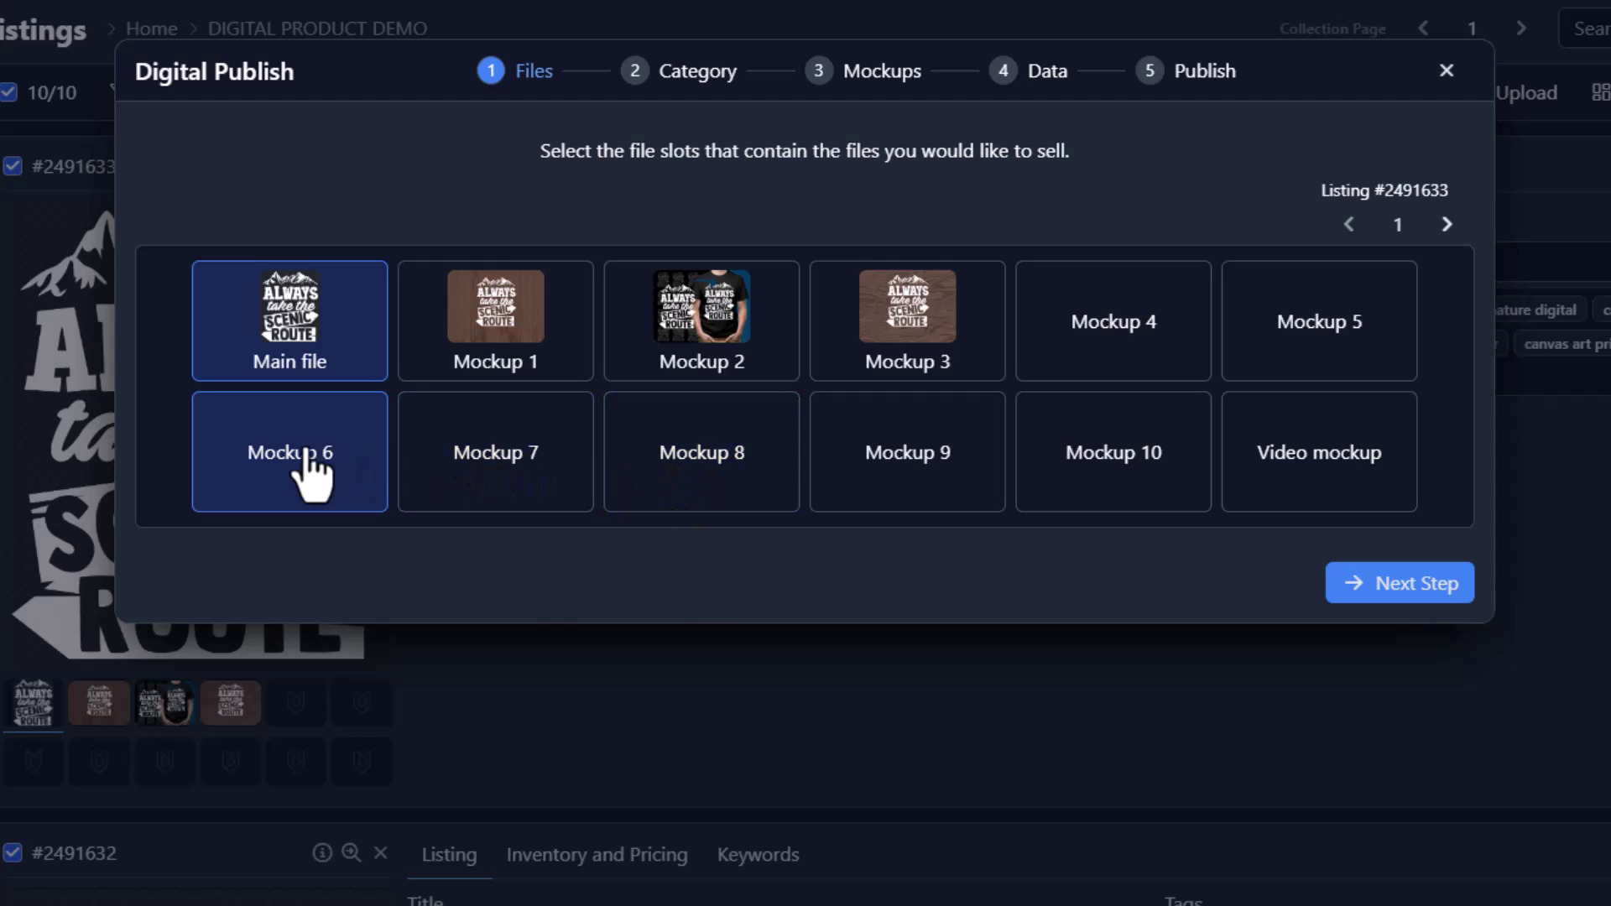
{"action": "left_click", "coordinate": [311, 470]}
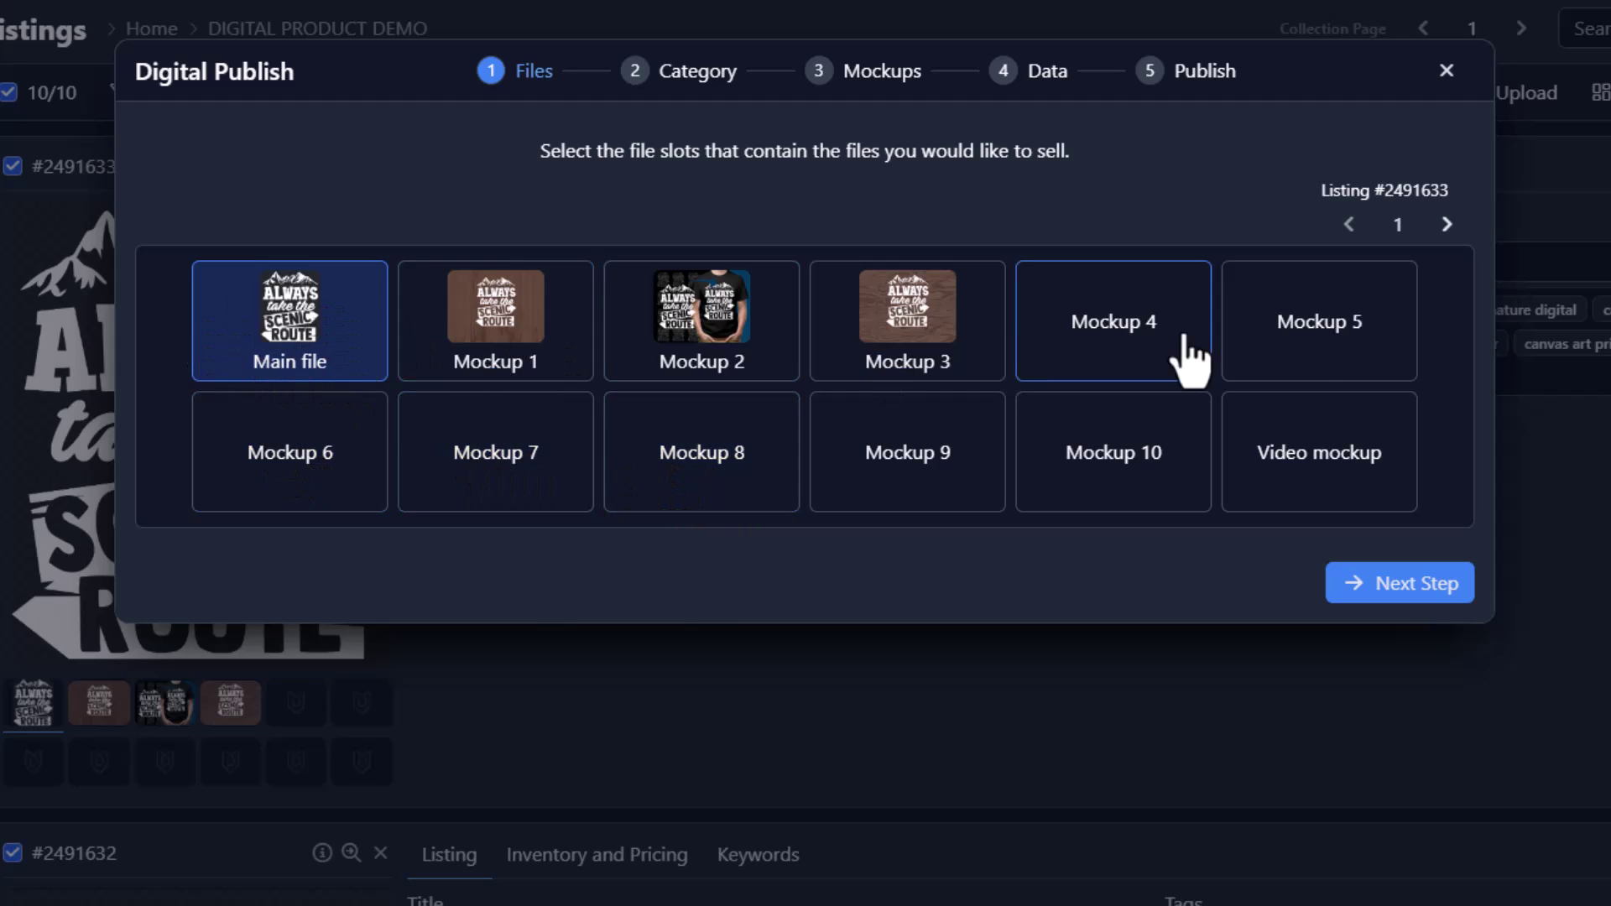
{"action": "left_click", "coordinate": [1447, 72]}
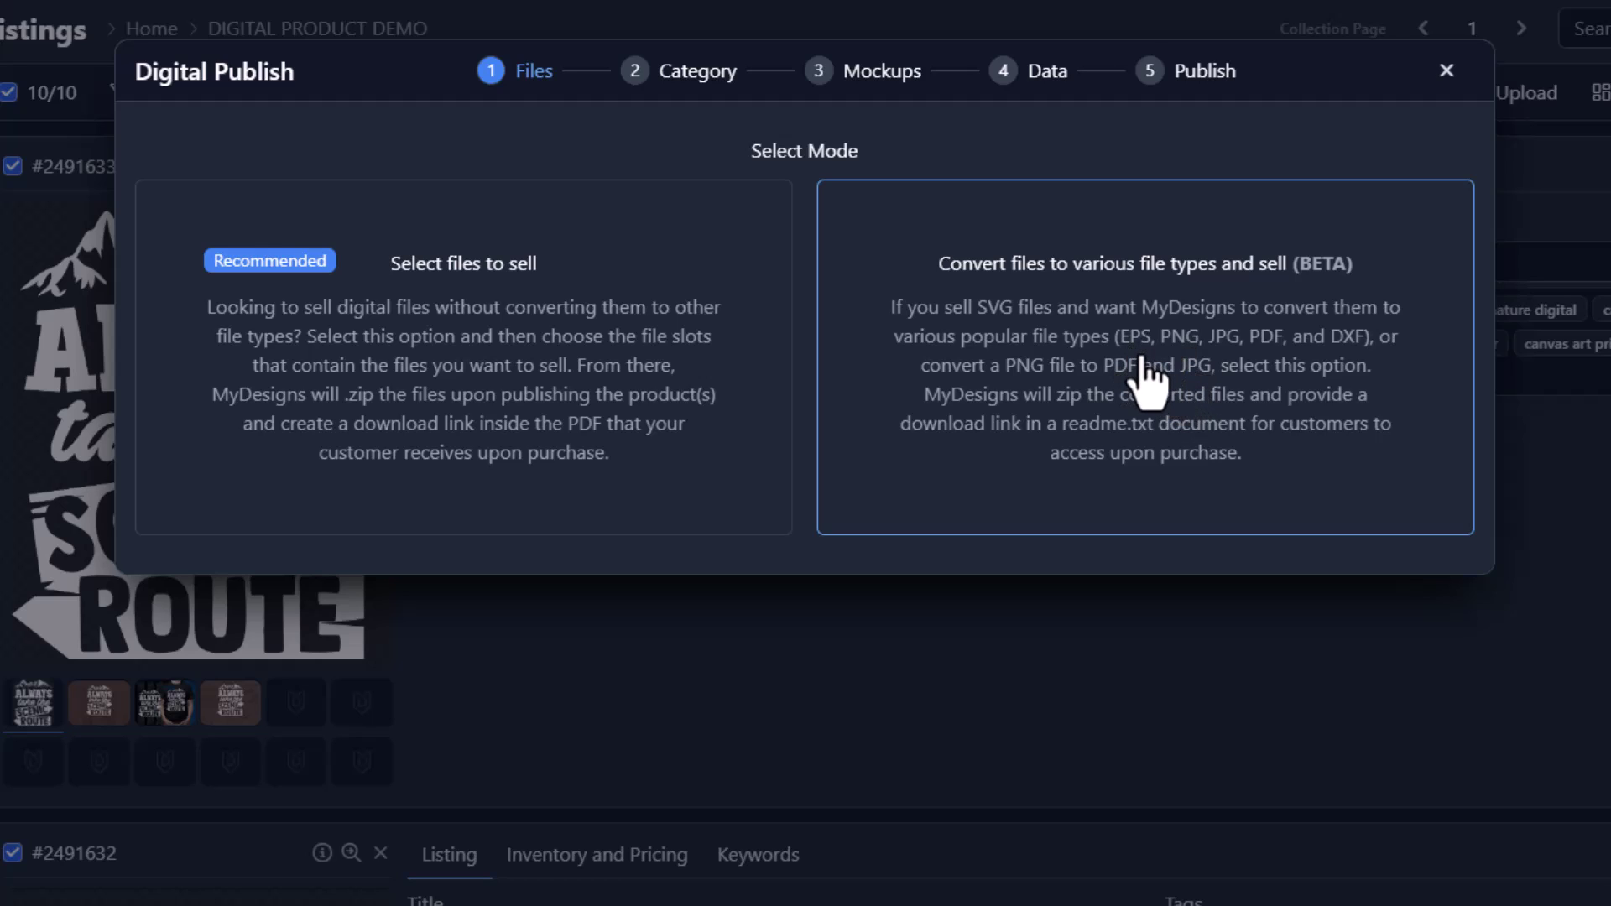
Choose the mode that converts files to various types, use Main file as the source, and proceed past the category to mockup selection
{"action": "left_click", "coordinate": [1167, 426]}
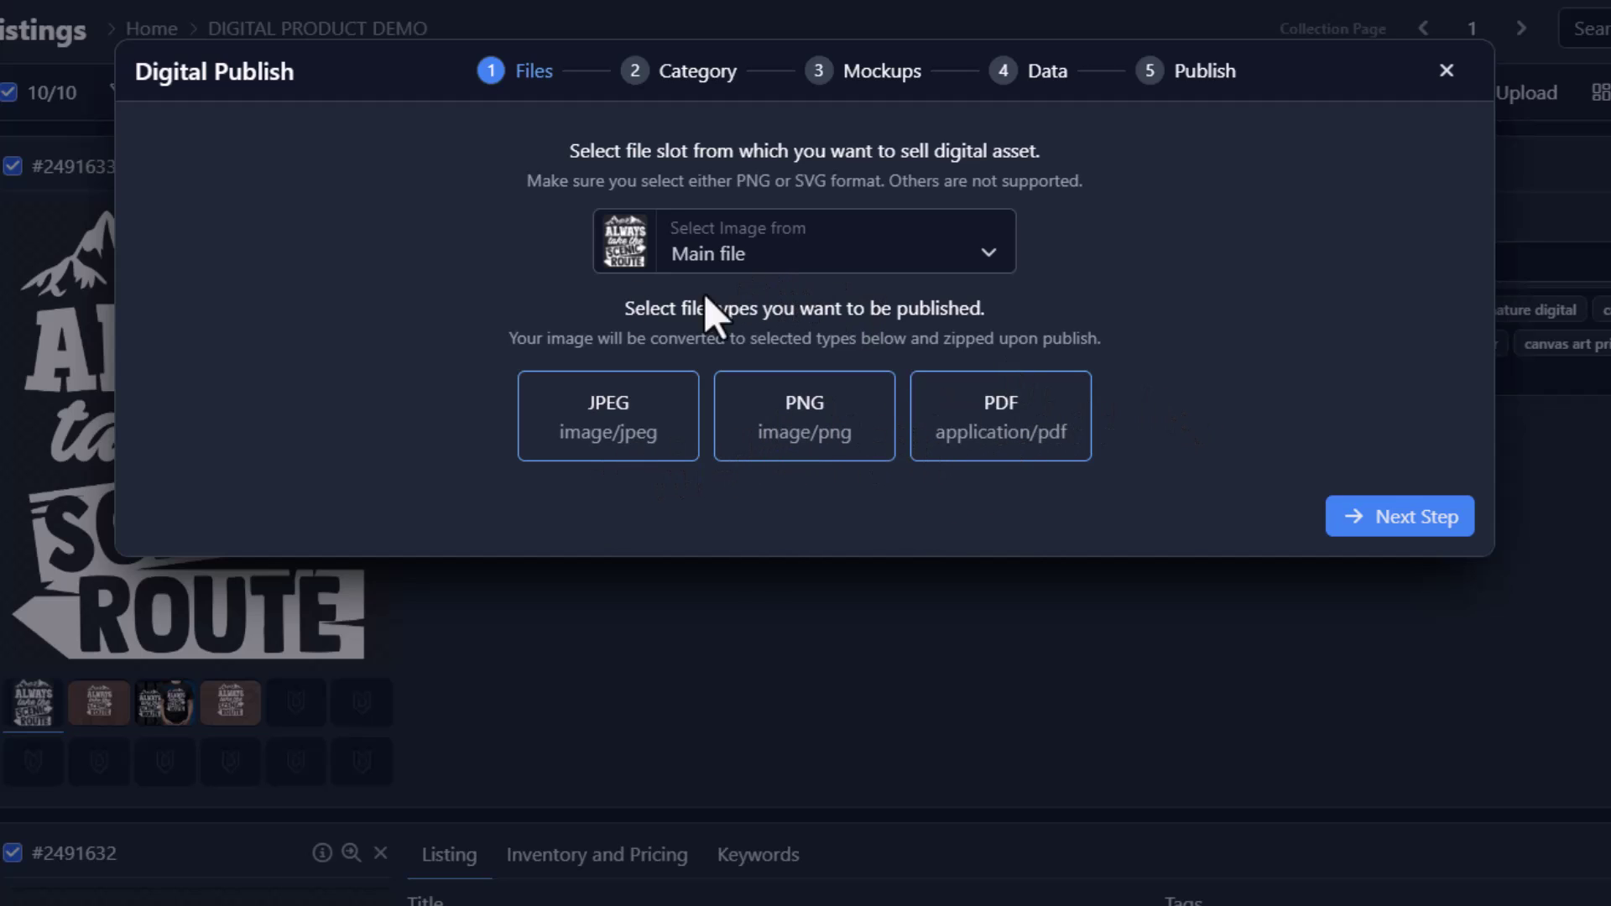
{"action": "left_click", "coordinate": [751, 257]}
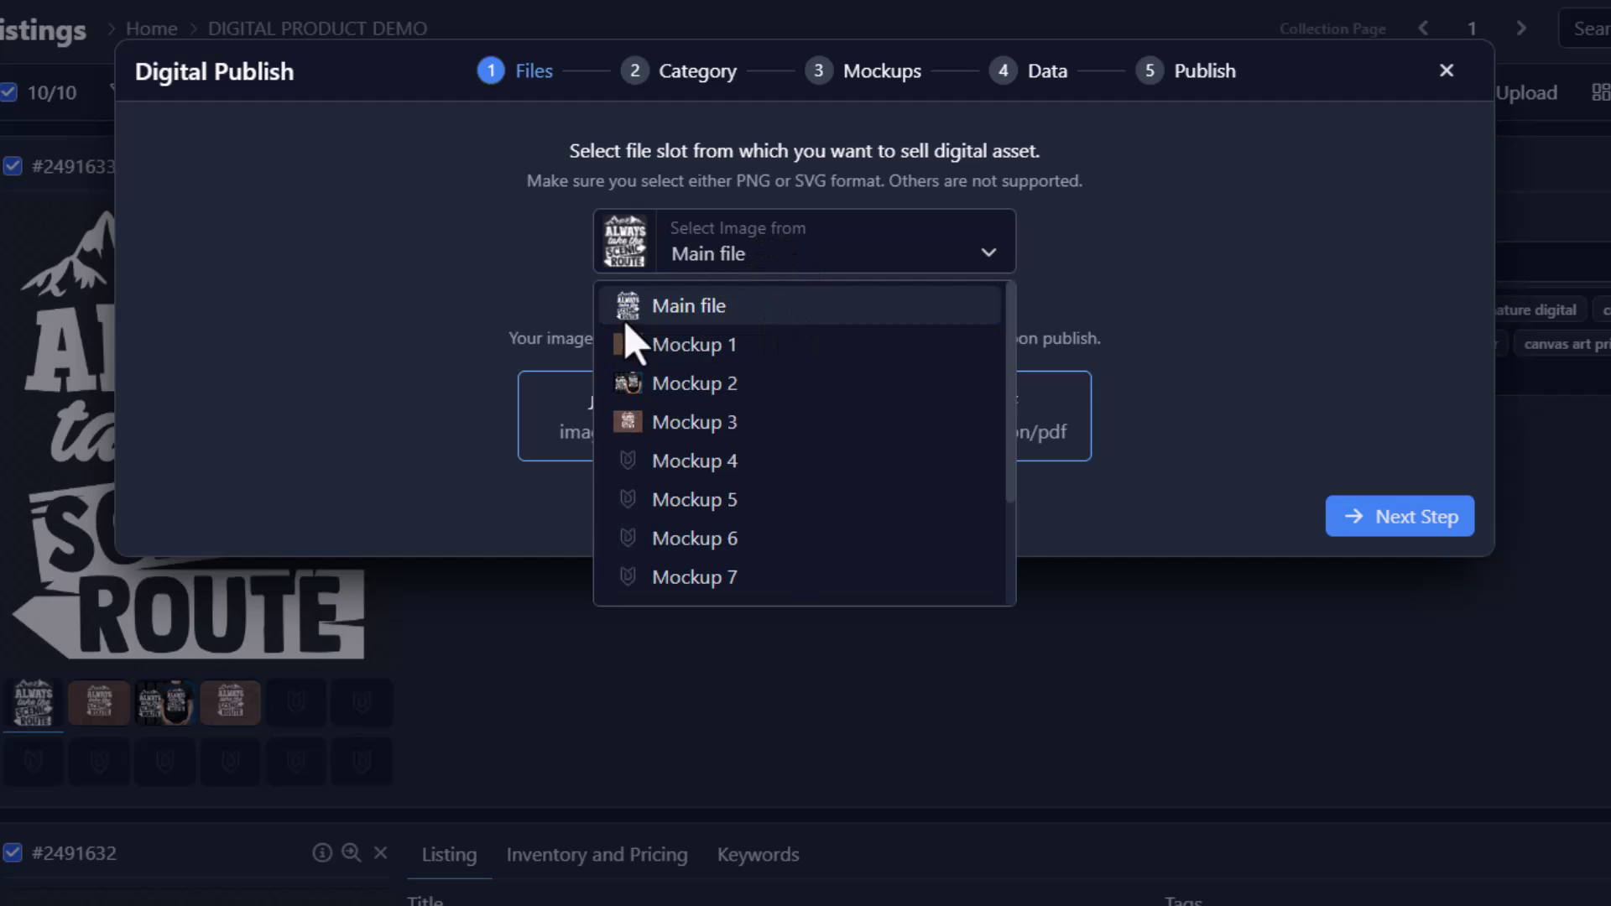
{"action": "left_click", "coordinate": [682, 314]}
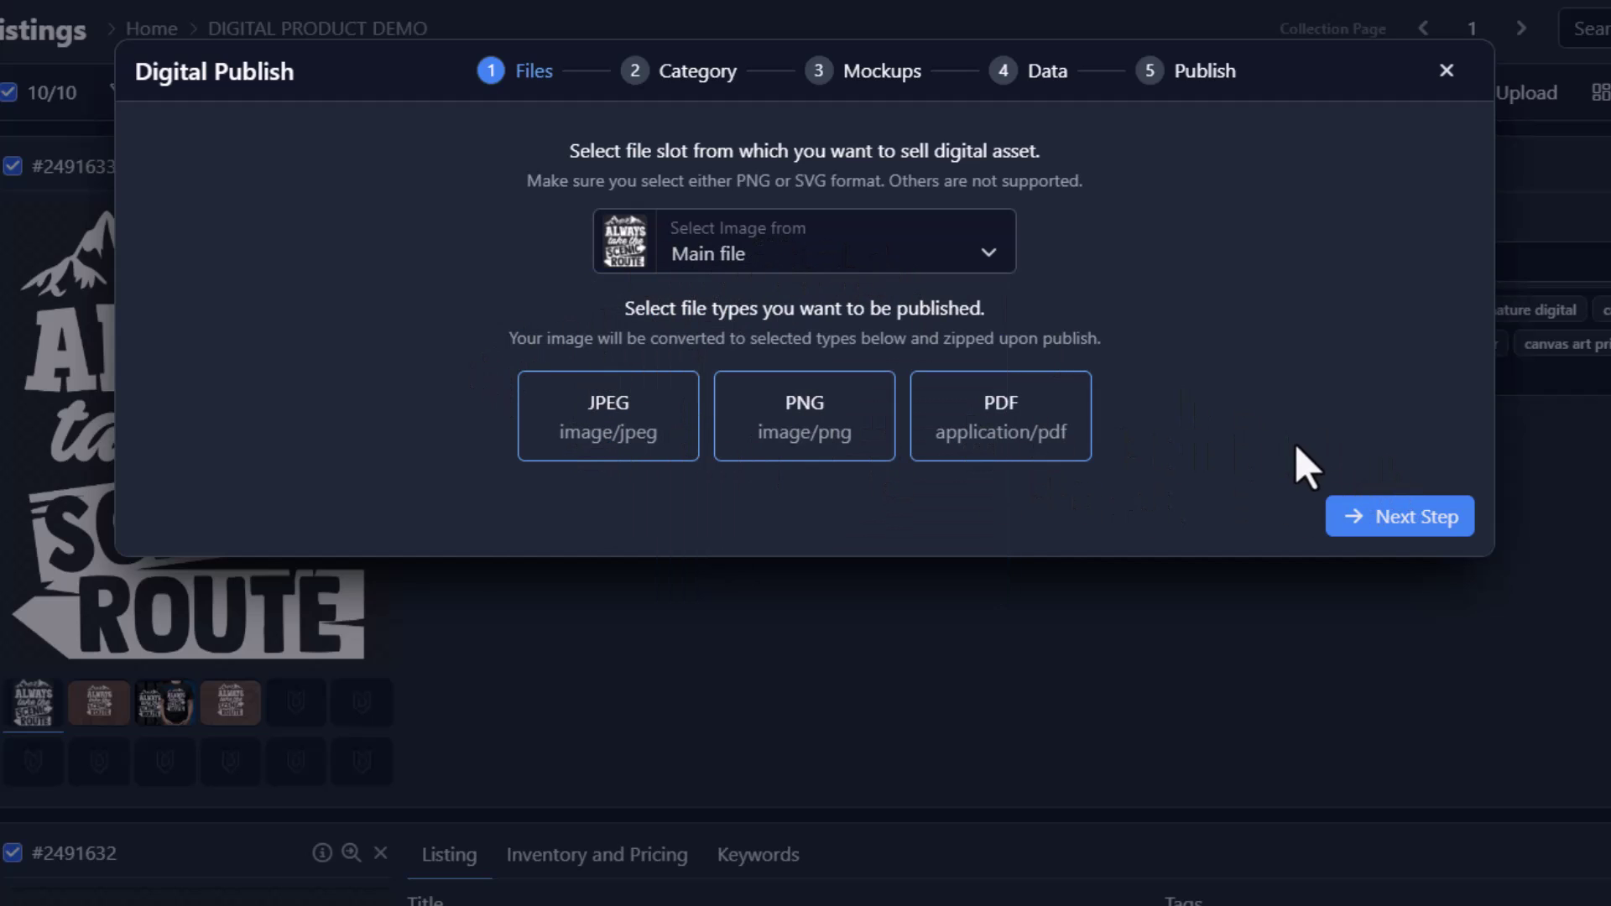
{"action": "left_click", "coordinate": [1433, 518]}
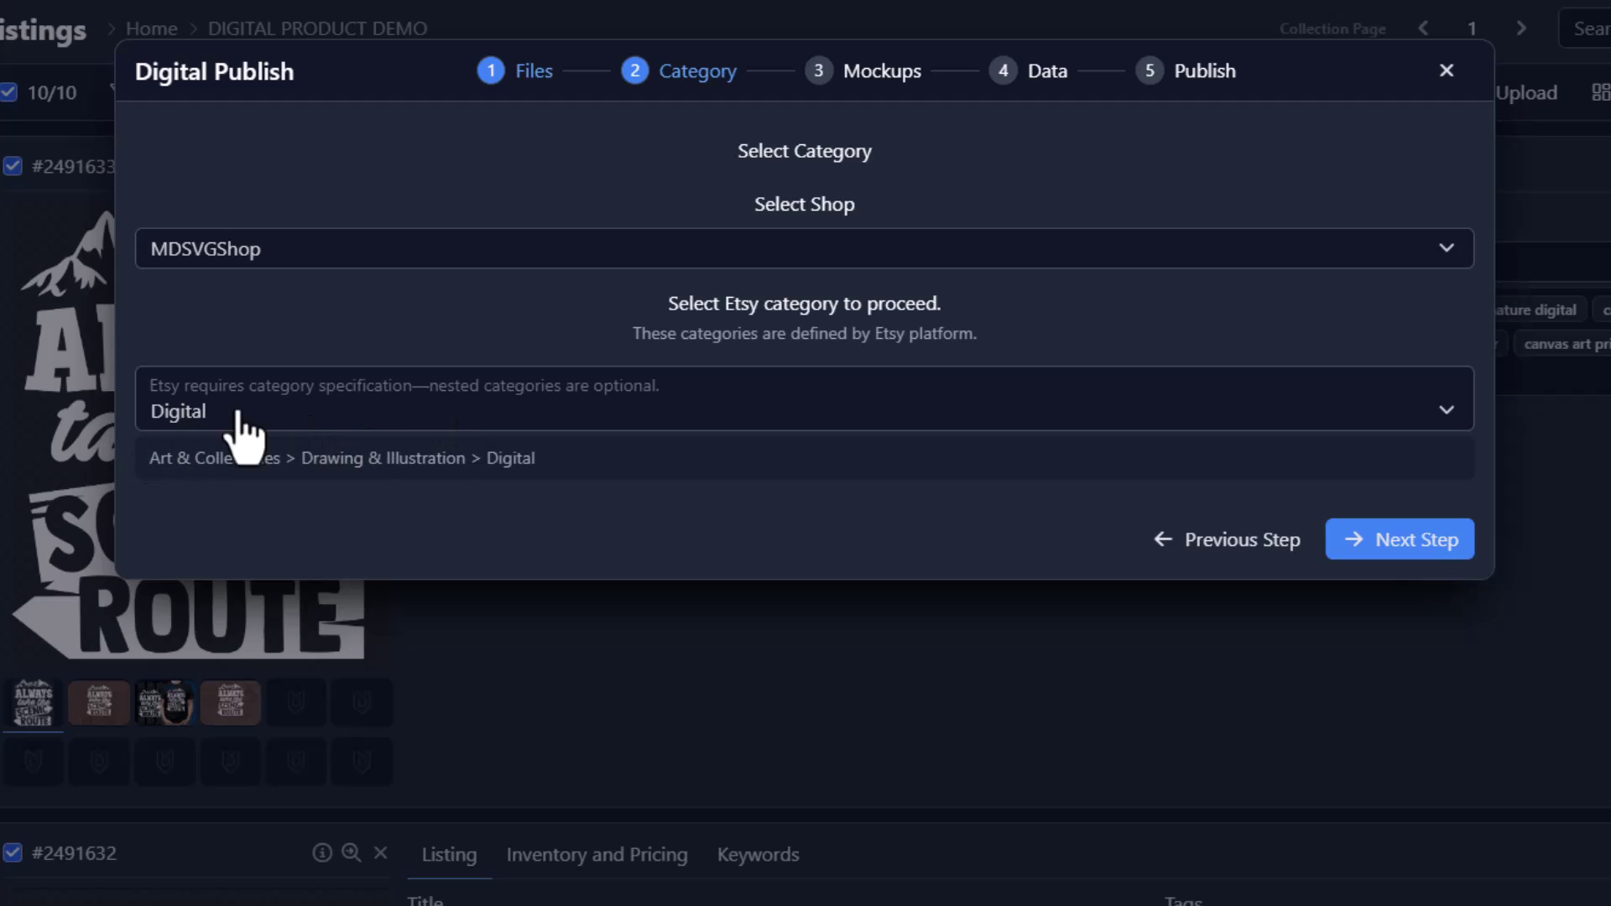
{"action": "left_click", "coordinate": [1422, 544]}
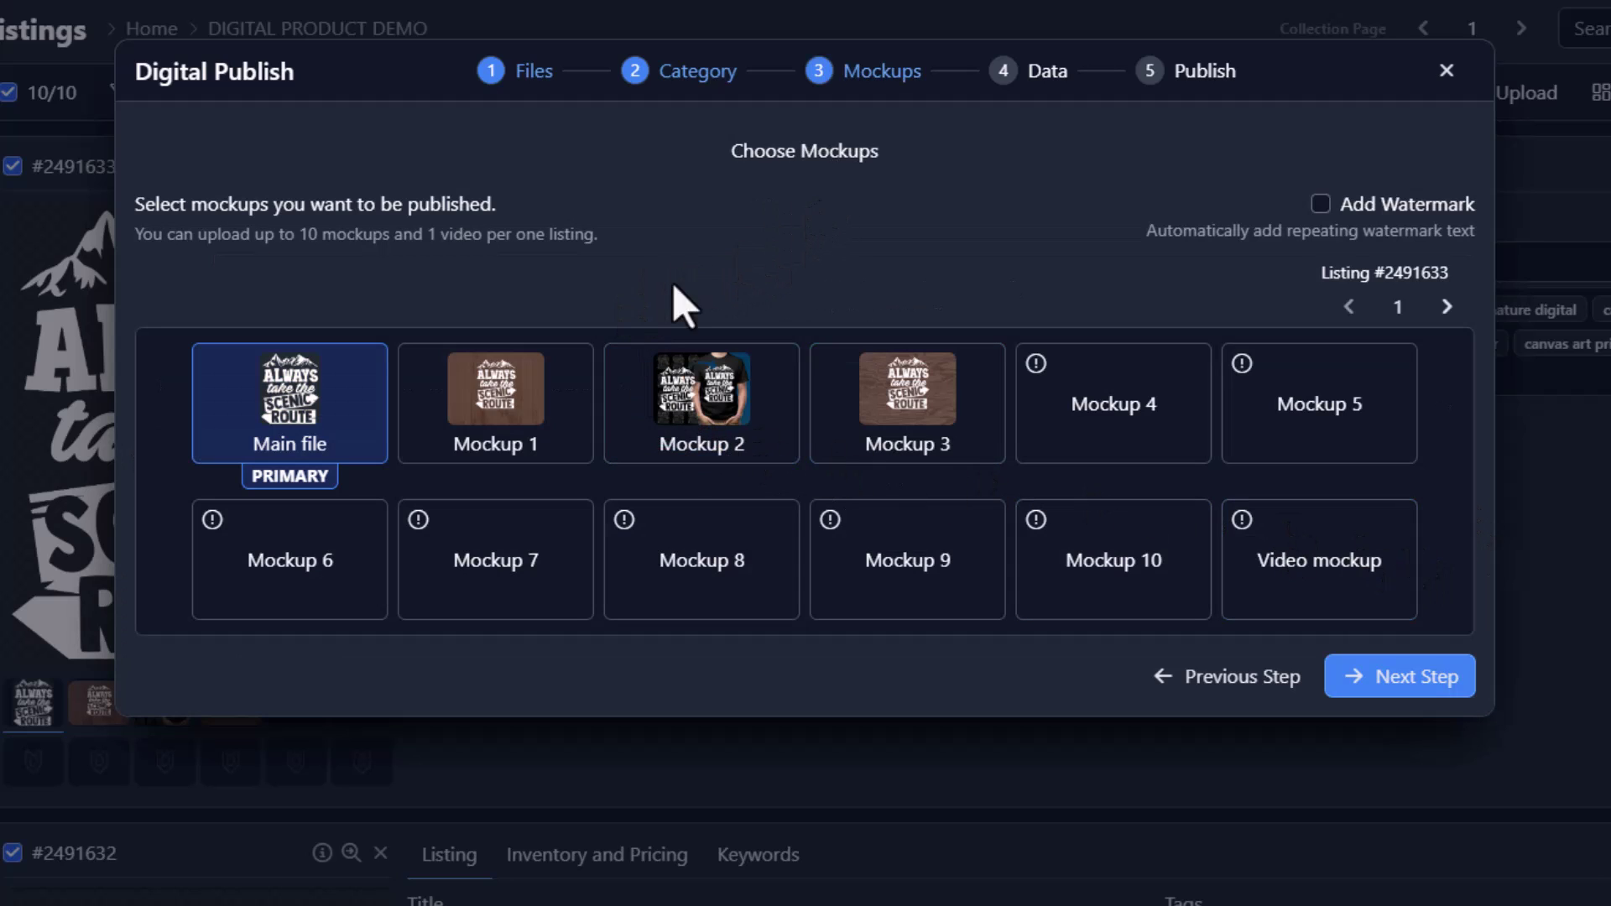
Select Mockup 1, Mockup 2 and Mockup 3 for publishing and exclude the Main file
{"action": "left_click_drag", "start_coordinate": [768, 155], "coordinate": [950, 149]}
{"action": "left_click", "coordinate": [950, 150]}
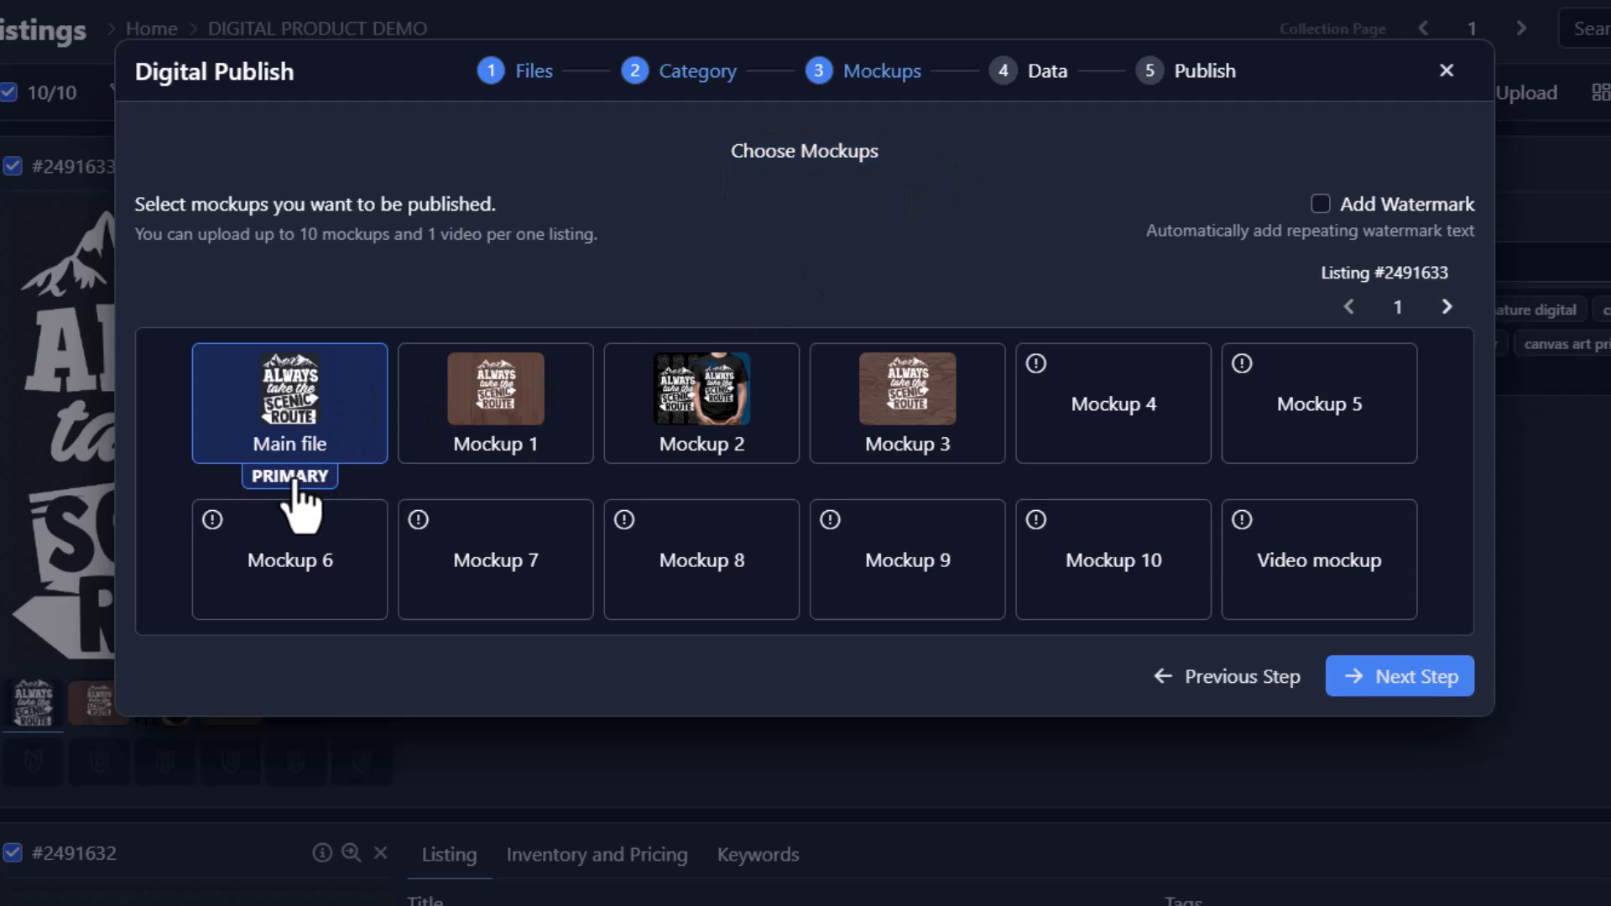
{"action": "left_click", "coordinate": [512, 428]}
{"action": "left_click", "coordinate": [781, 435]}
{"action": "left_click", "coordinate": [919, 412]}
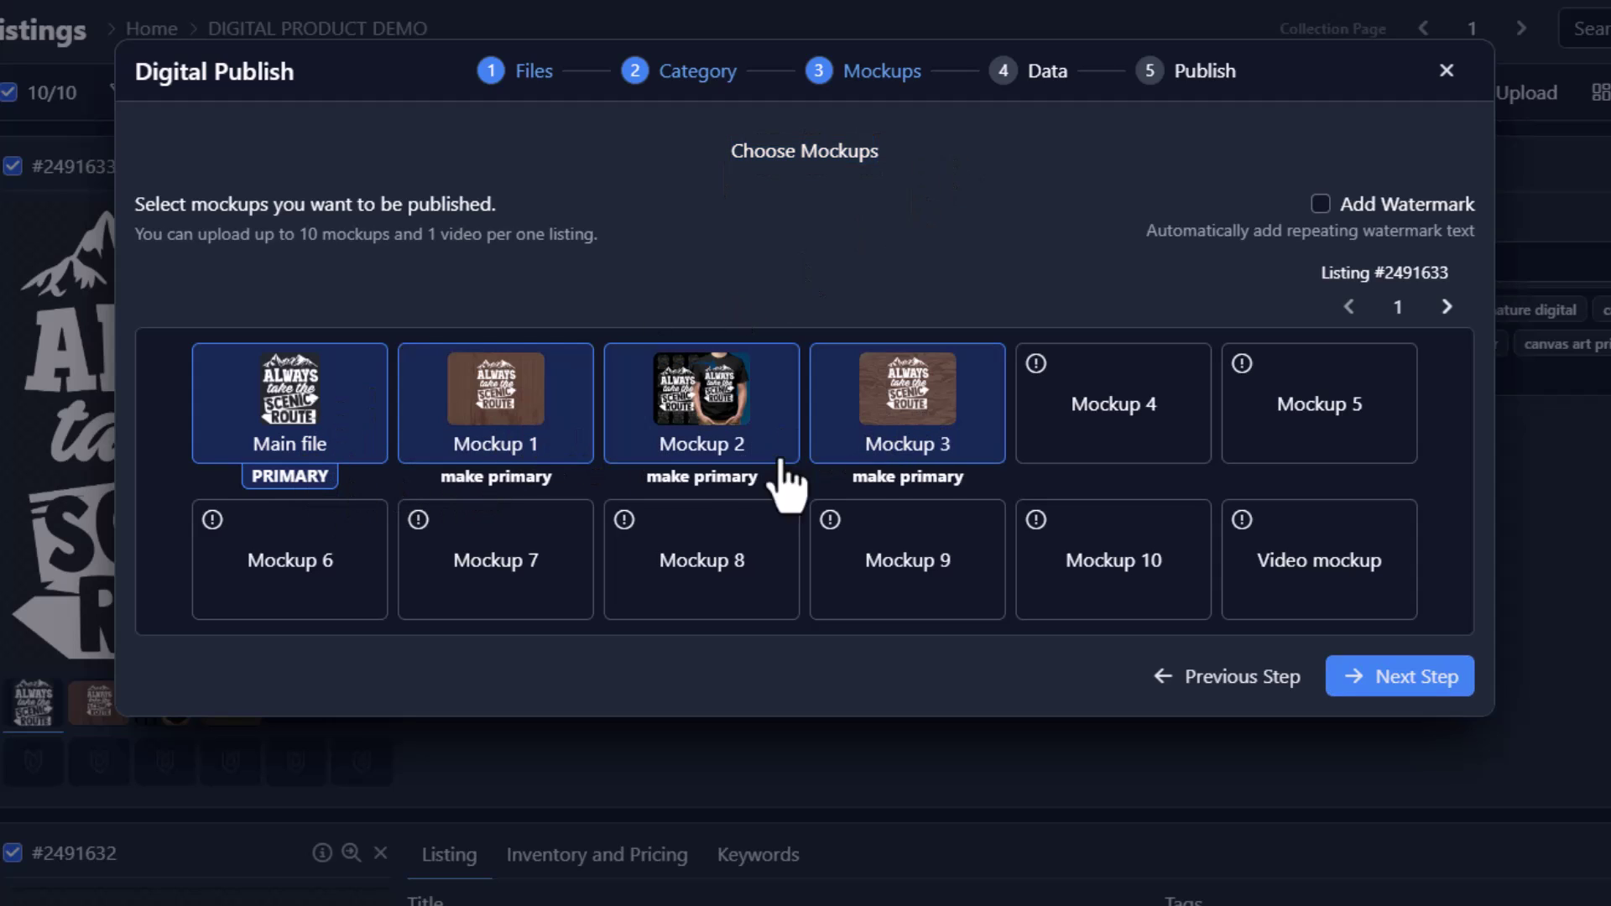
{"action": "left_click", "coordinate": [314, 413]}
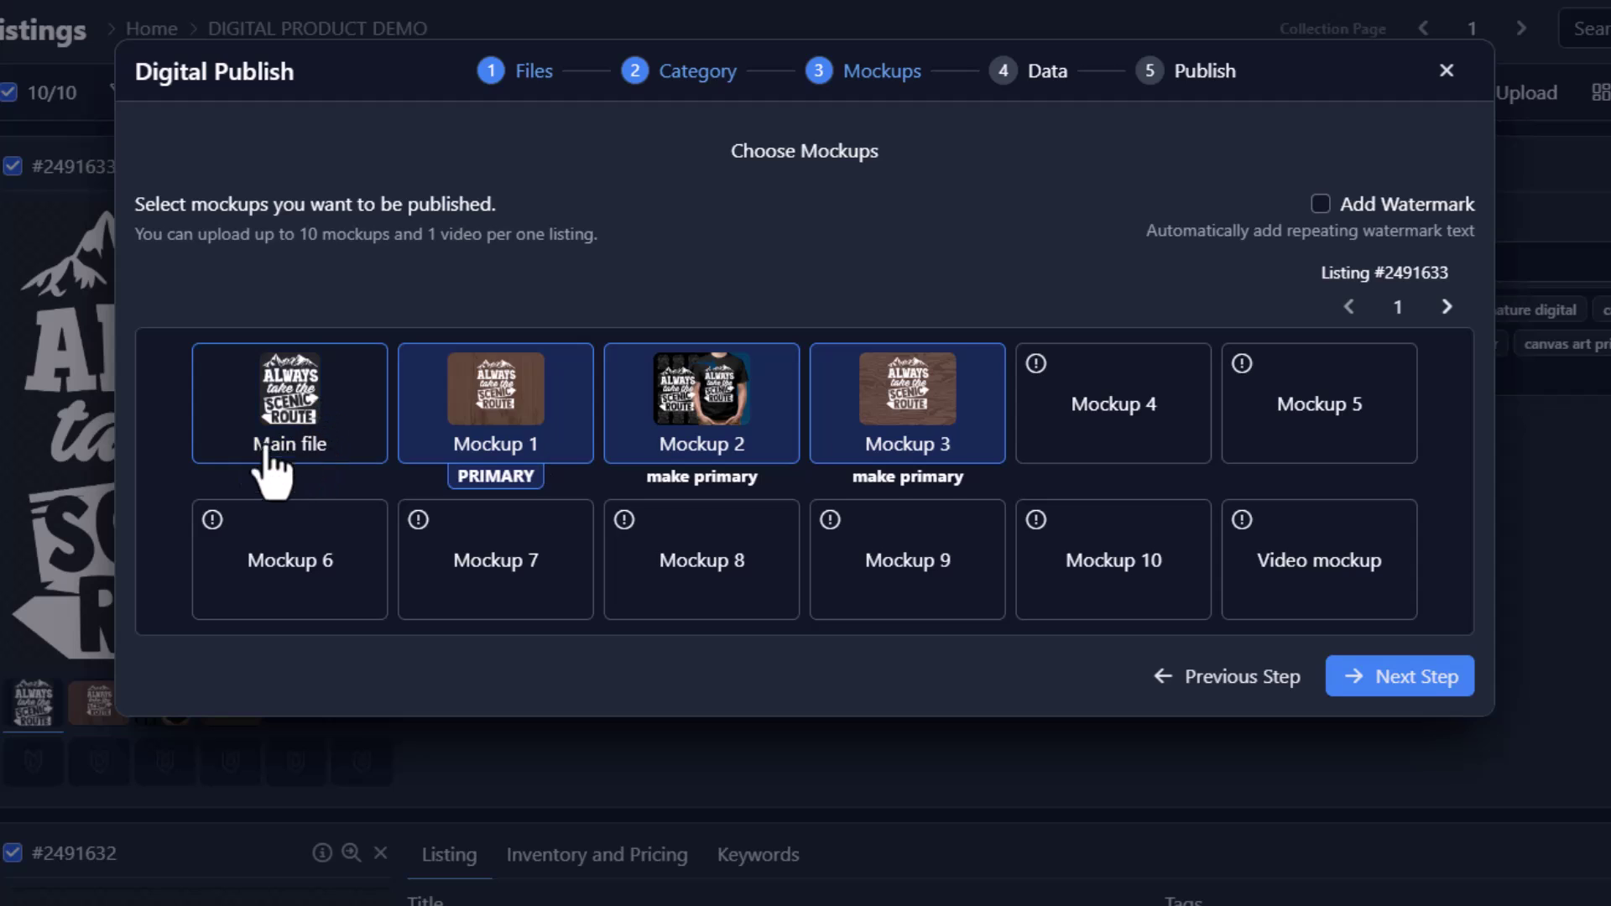
Toggle Mockup 2 and Mockup 3 off and back on, try different primary images, and make Mockup 3 the primary
{"action": "left_click", "coordinate": [715, 449]}
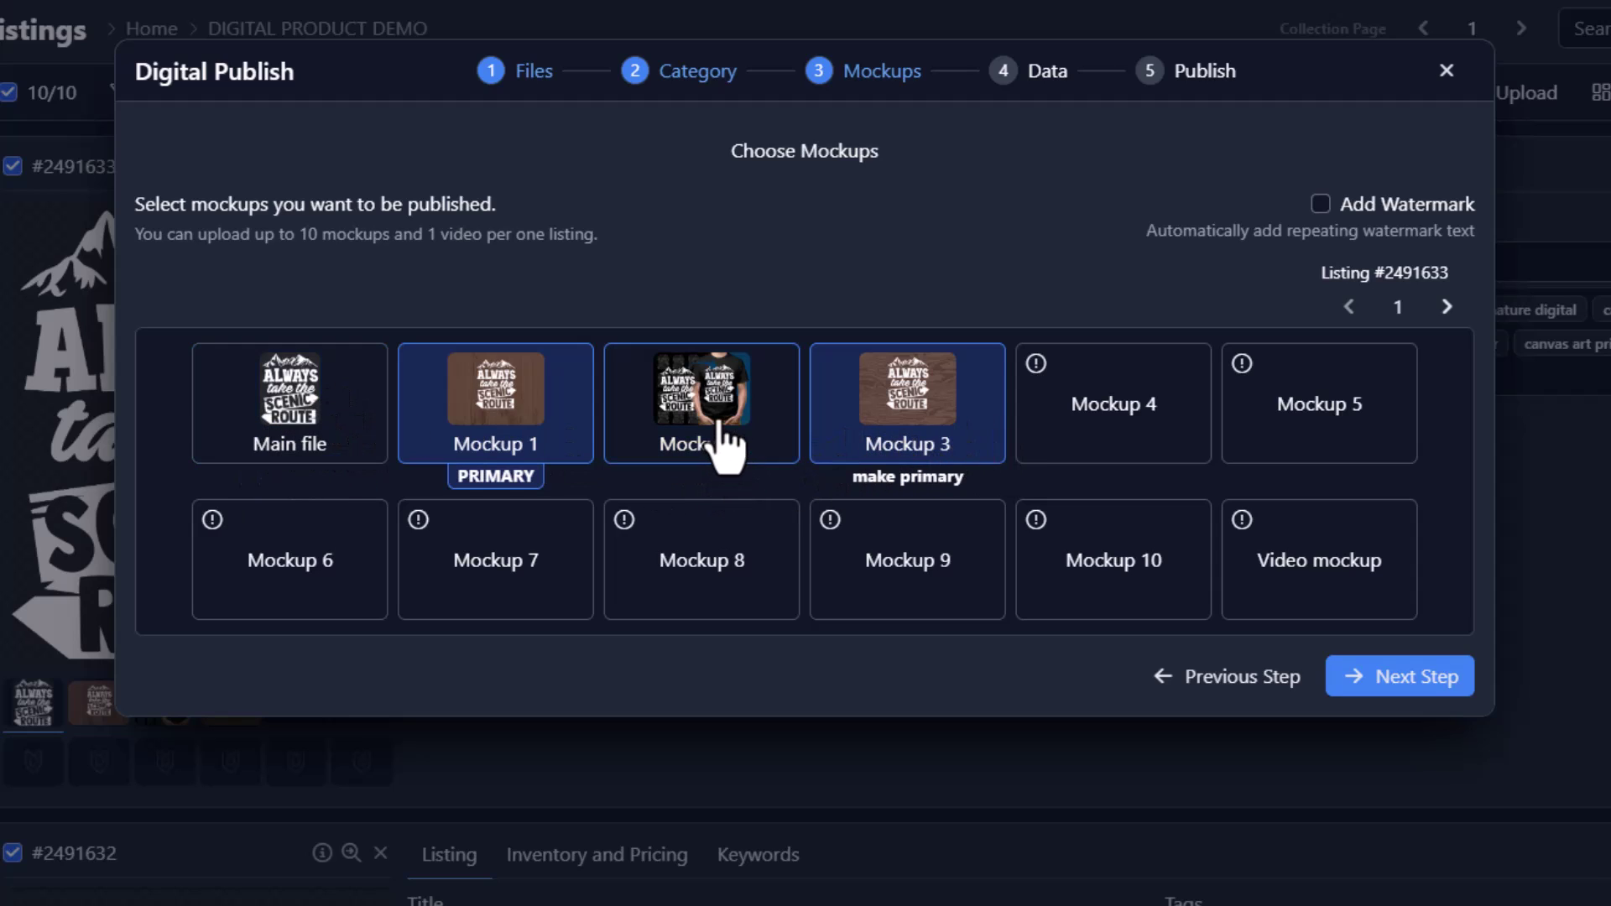
{"action": "left_click", "coordinate": [731, 443]}
{"action": "left_click", "coordinate": [928, 438]}
{"action": "left_click", "coordinate": [932, 453]}
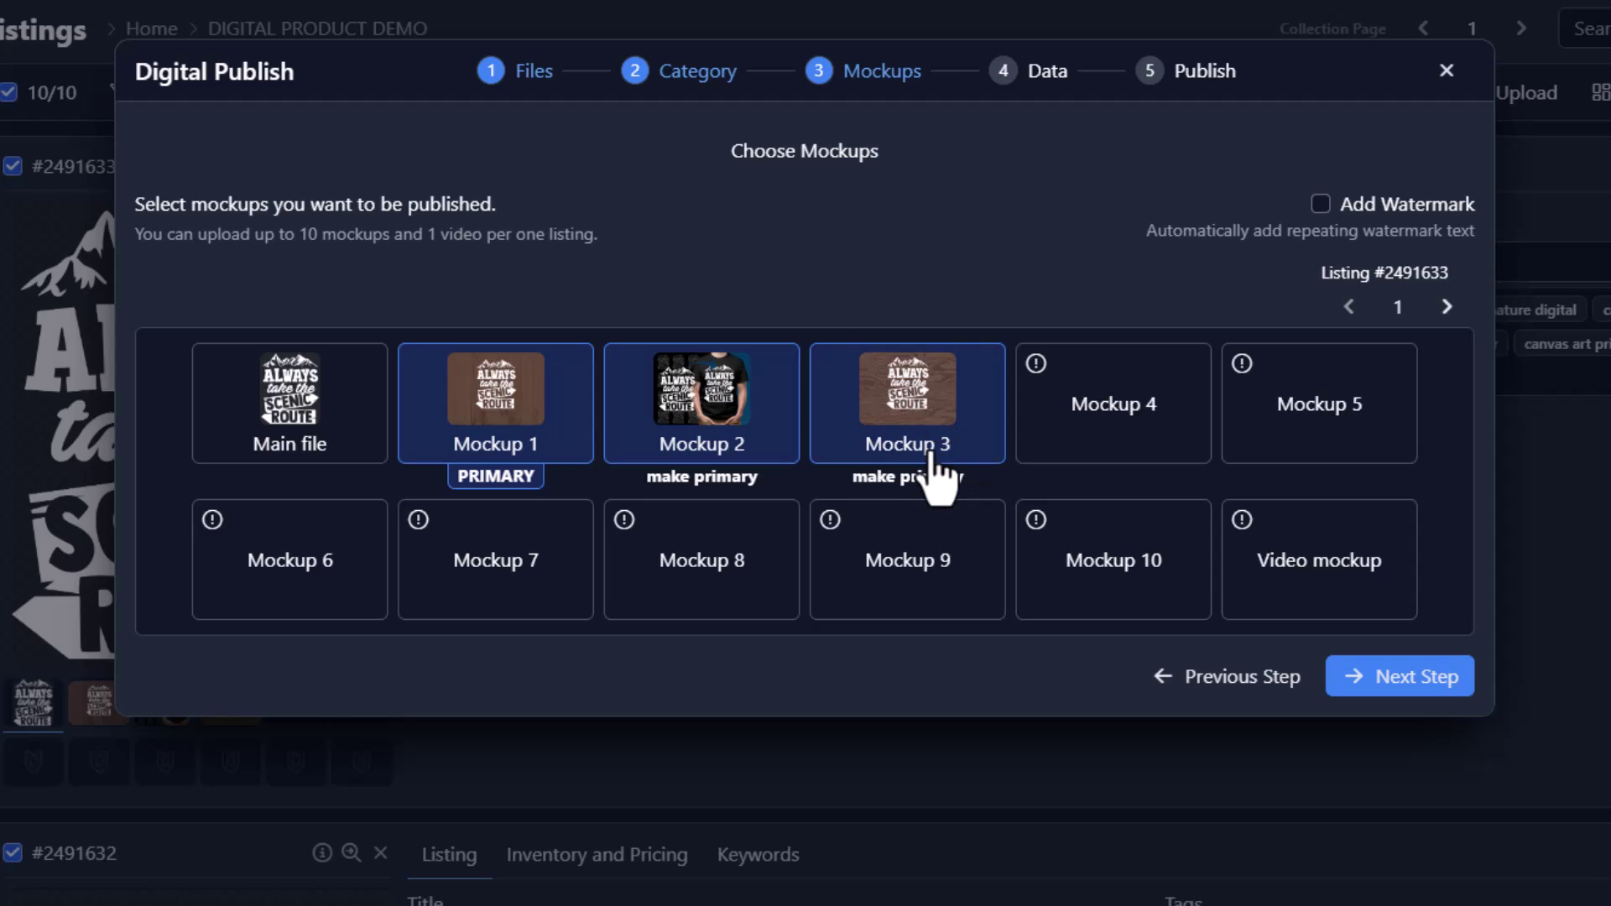
{"action": "left_click", "coordinate": [908, 476]}
{"action": "left_click", "coordinate": [494, 477]}
{"action": "left_click", "coordinate": [702, 477]}
{"action": "left_click", "coordinate": [906, 477]}
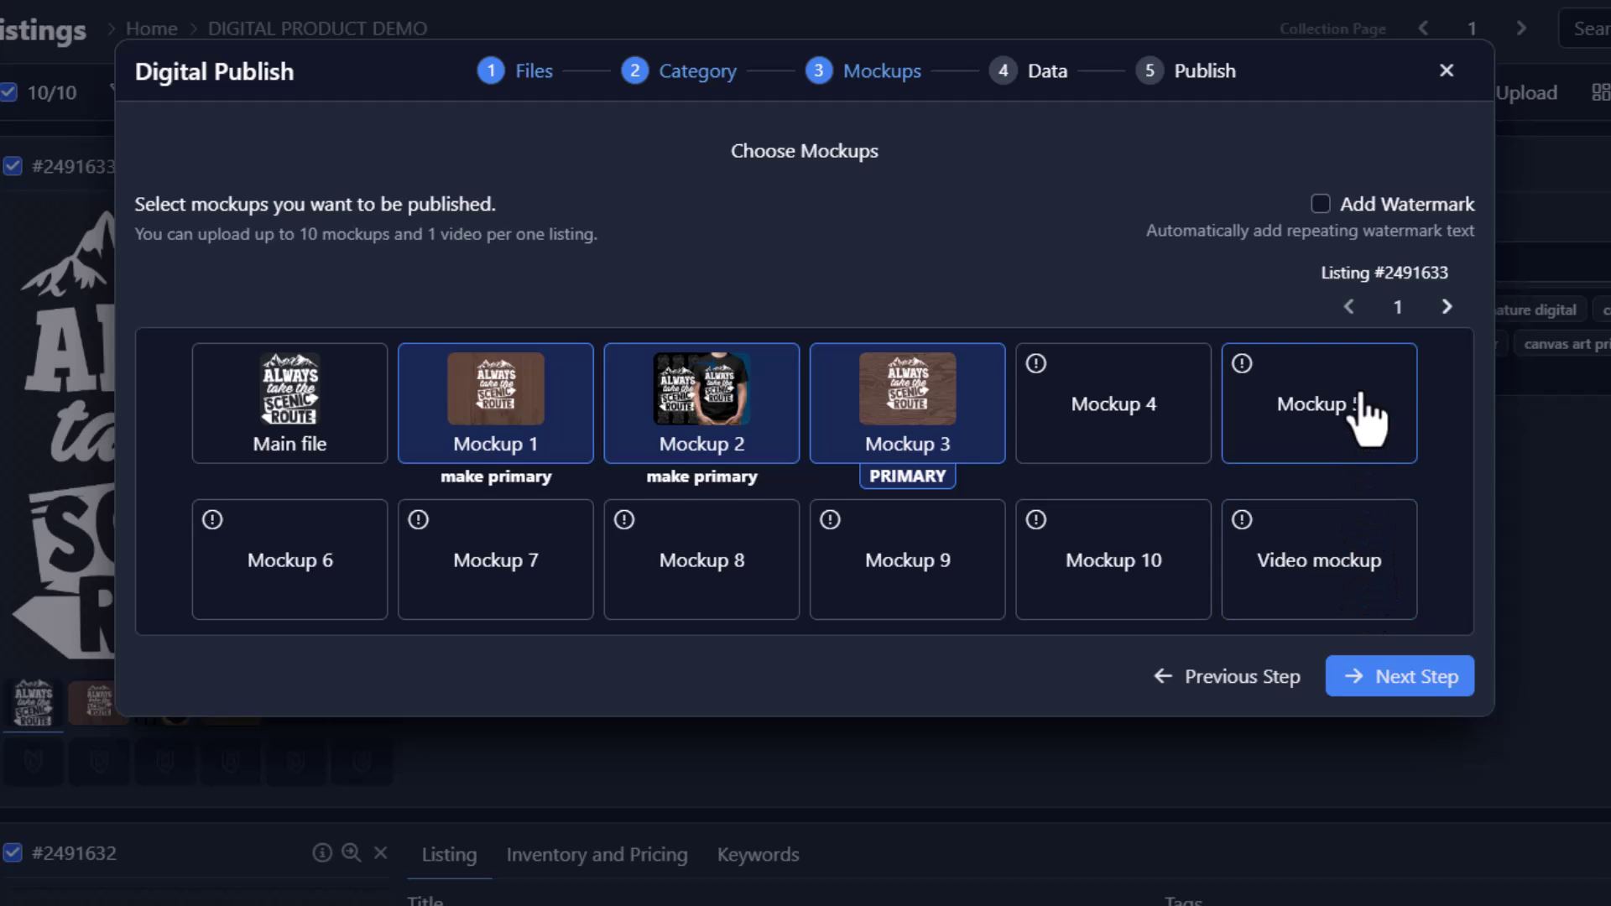
Try the watermark option by enabling it and clearing its text, turn it off again, and continue to the data fields
{"action": "left_click", "coordinate": [1326, 204]}
{"action": "left_click", "coordinate": [1353, 235]}
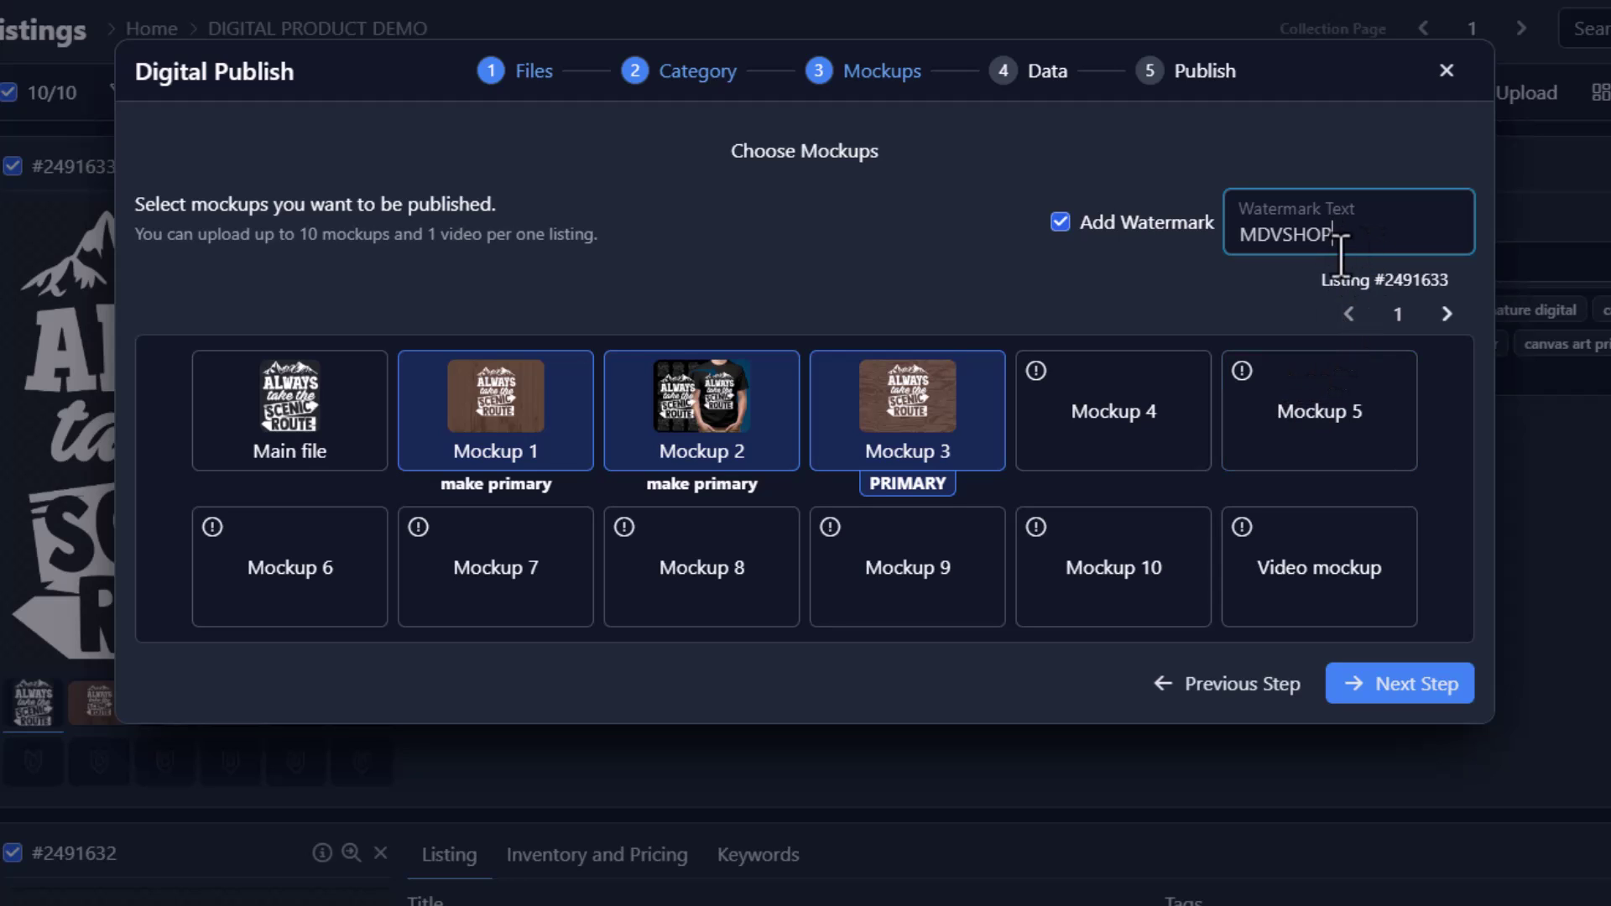
{"action": "key", "text": "shift+Left"}
{"action": "key", "text": "shift+Left"}
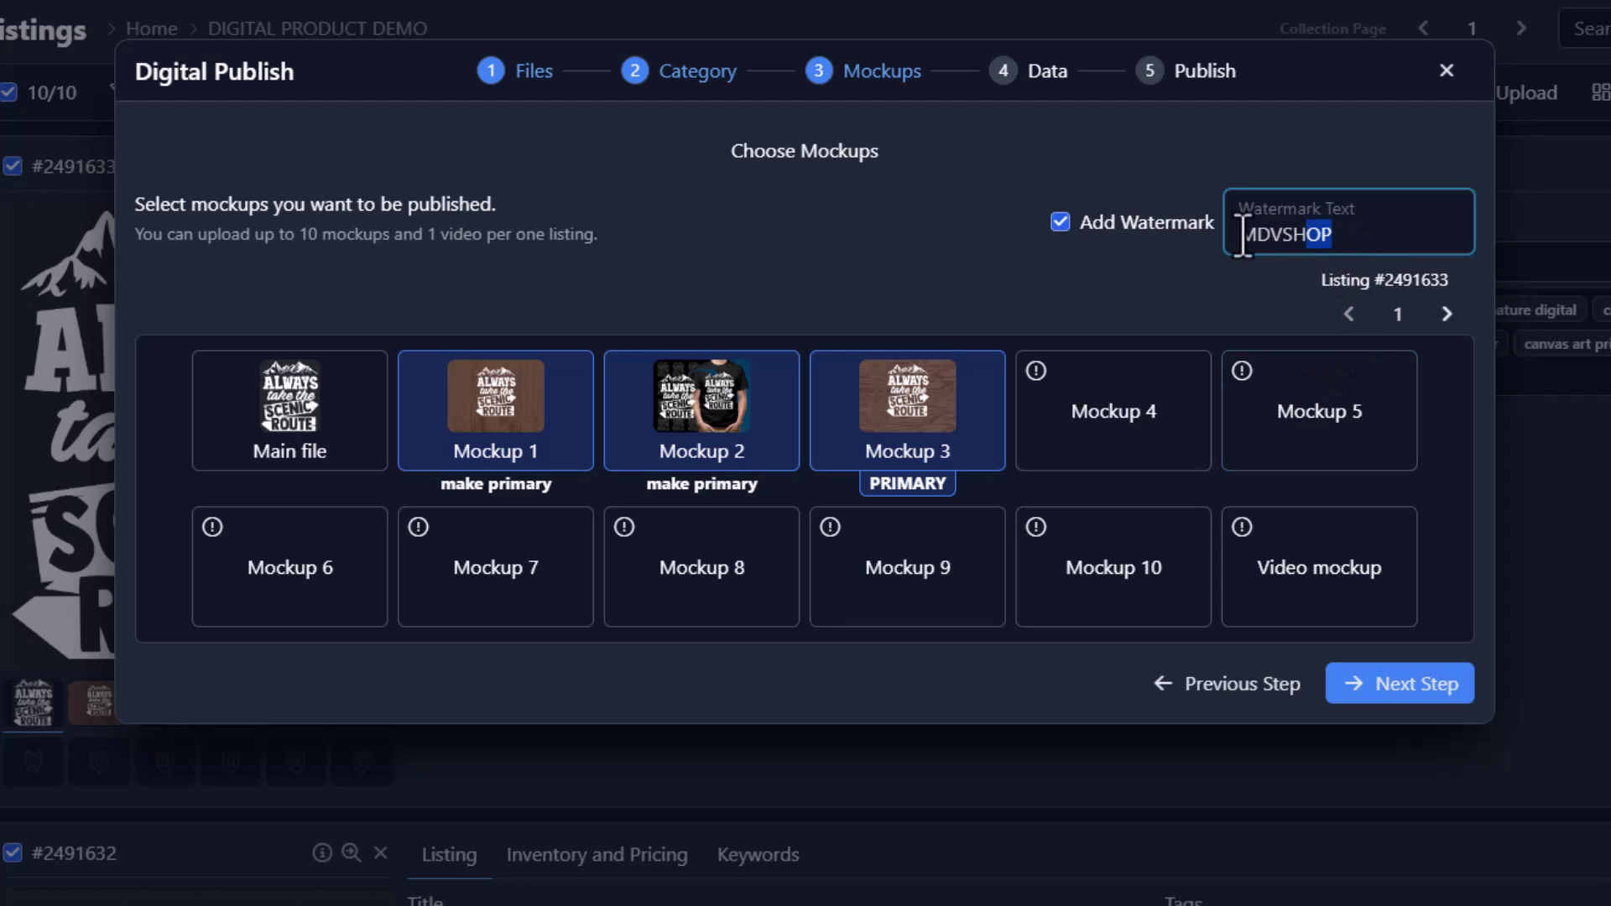
{"action": "key", "text": "BackSpace"}
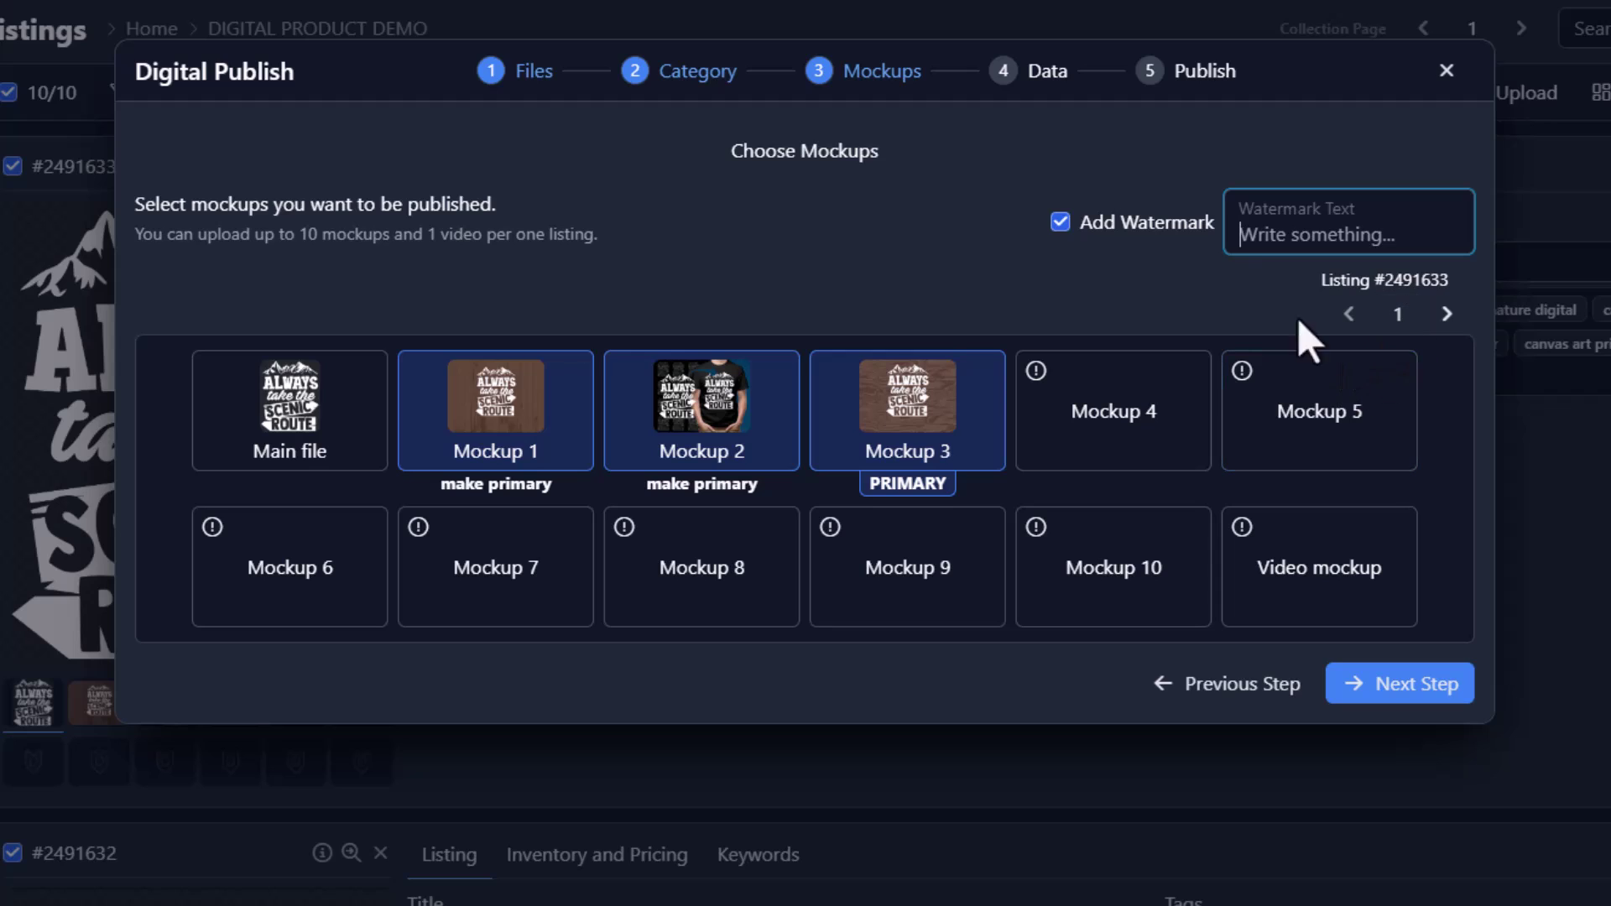
{"action": "left_click", "coordinate": [1054, 222]}
{"action": "left_click", "coordinate": [1410, 689]}
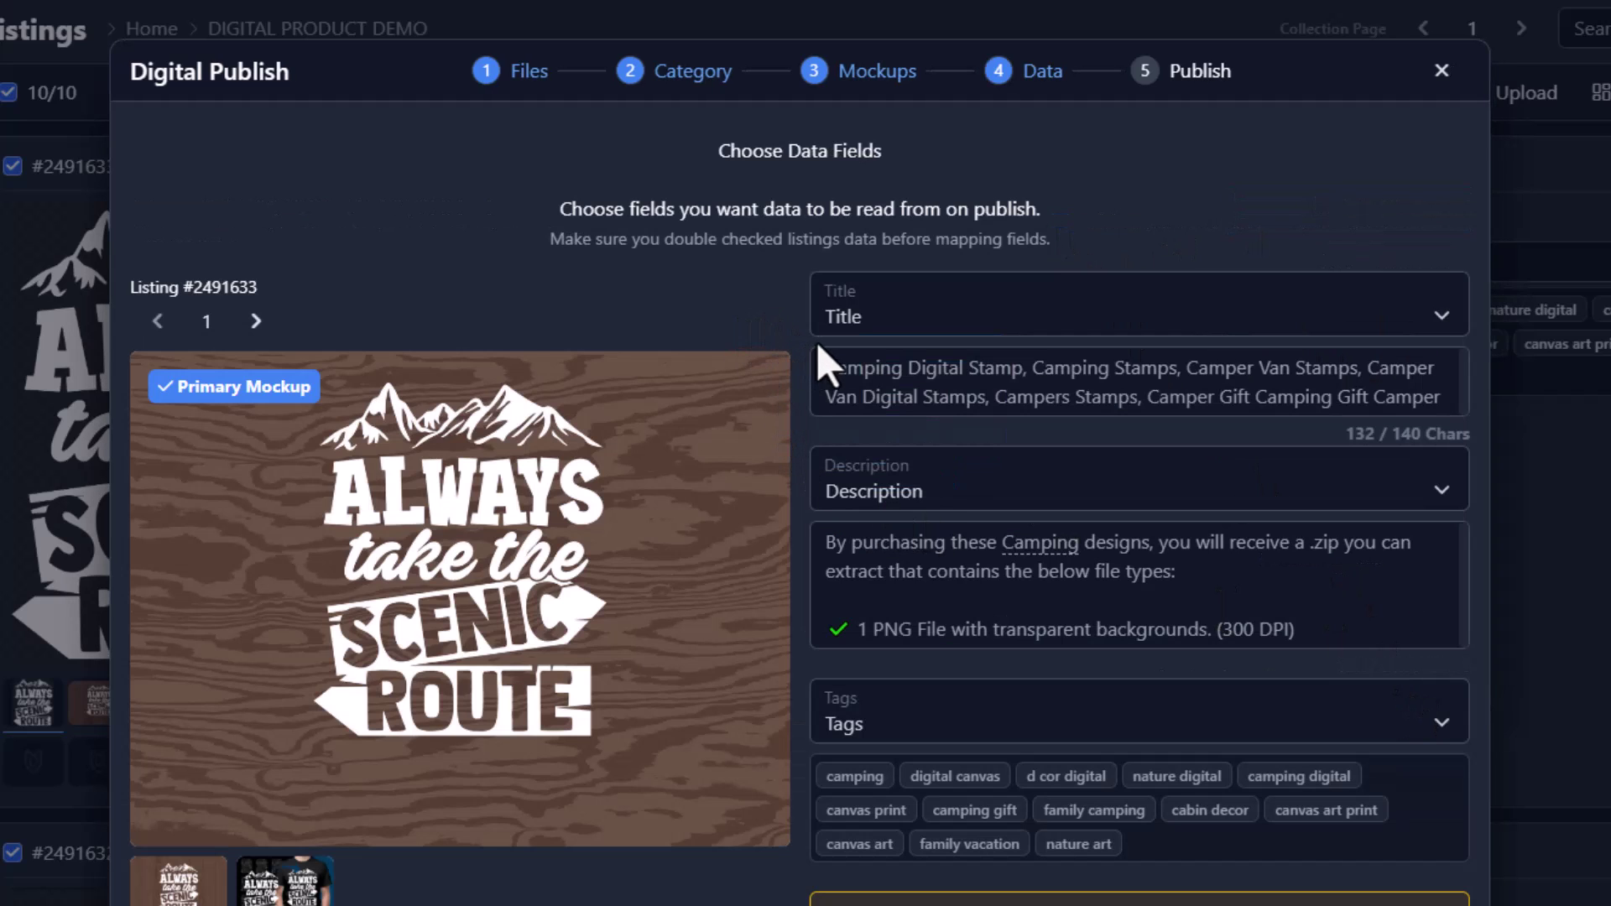
Examine the title, description, tags, price and quantity field mappings for the first listing in the publish setup
{"action": "scroll", "coordinate": [978, 344], "scroll_direction": "down", "scroll_amount": 1}
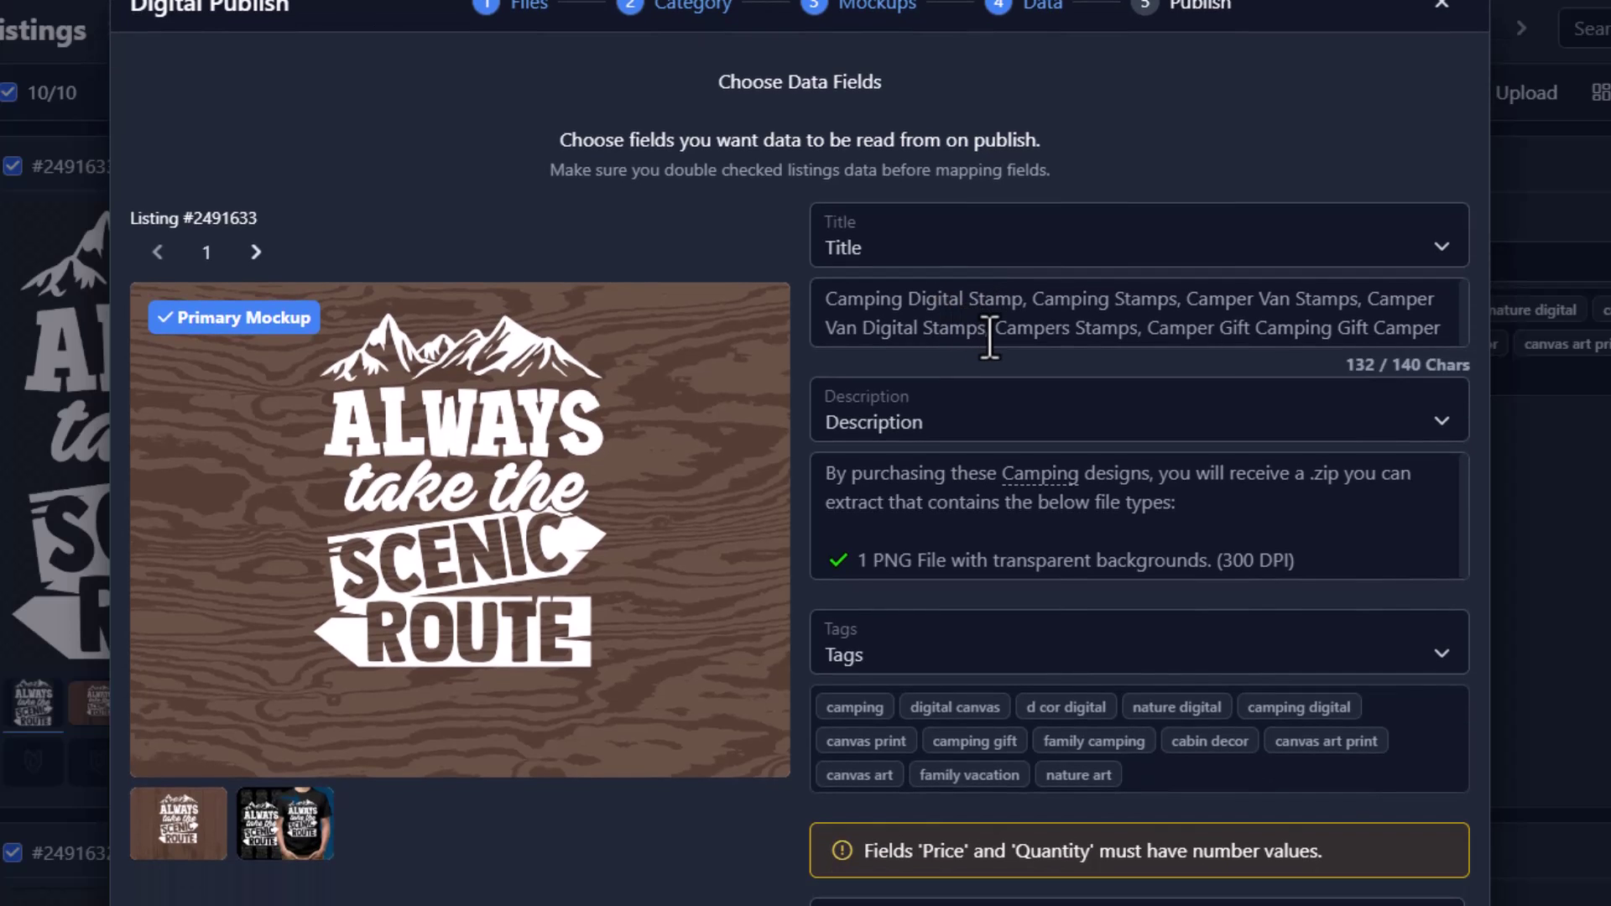
{"action": "left_click", "coordinate": [974, 252]}
{"action": "left_click", "coordinate": [1012, 295]}
{"action": "left_click", "coordinate": [1011, 424]}
{"action": "scroll", "coordinate": [977, 714], "scroll_direction": "down", "scroll_amount": 2}
{"action": "left_click", "coordinate": [1007, 810]}
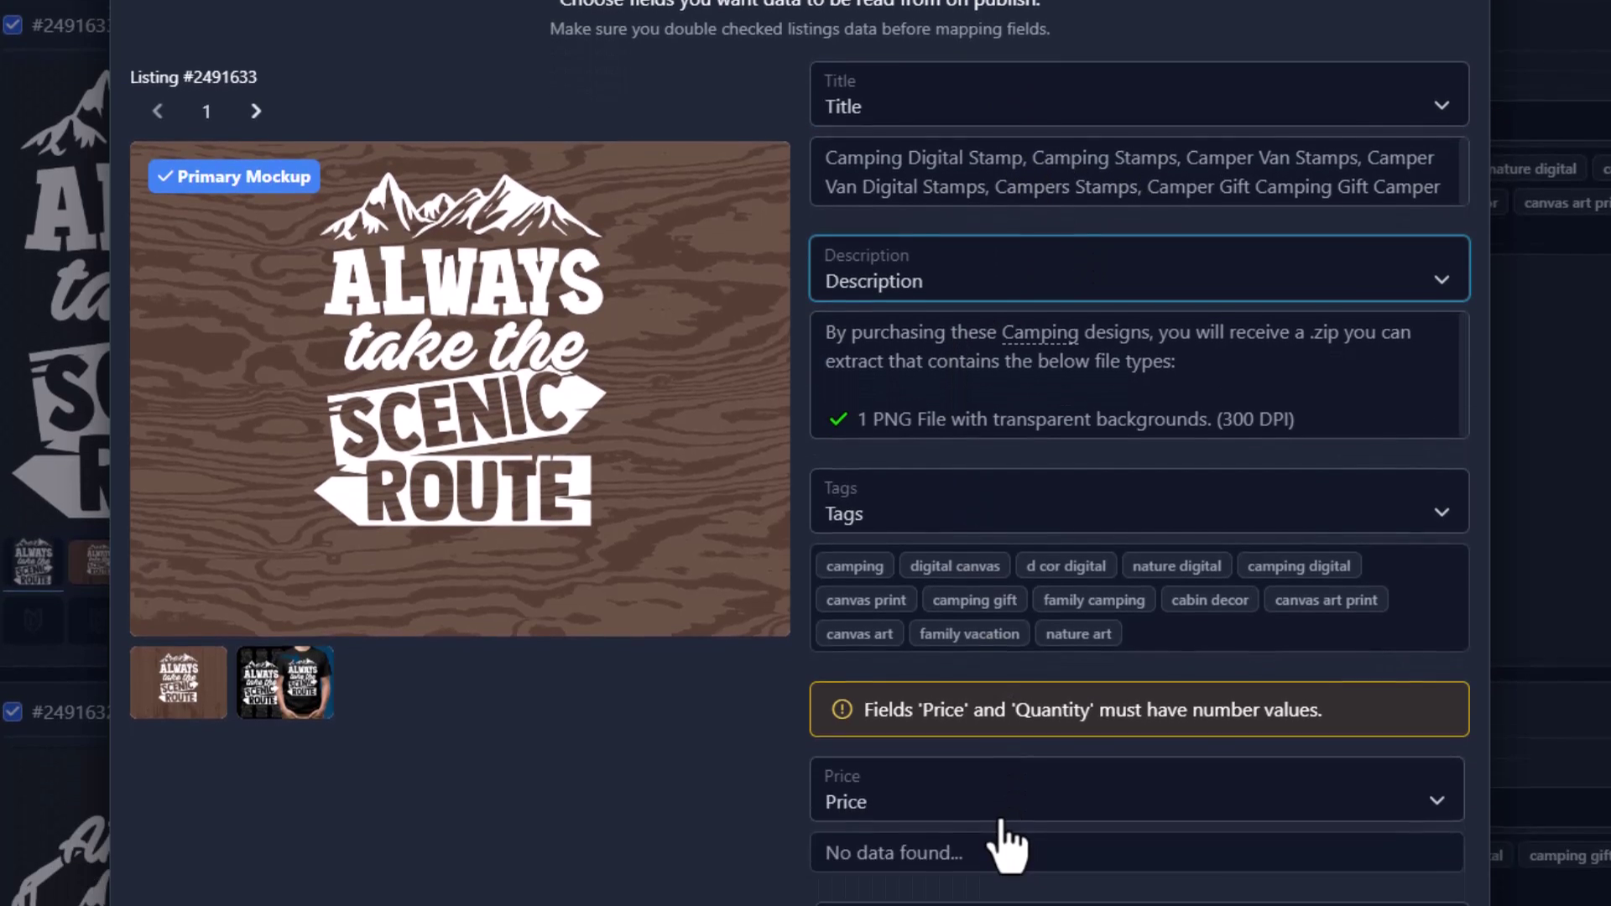
{"action": "left_click", "coordinate": [999, 609]}
{"action": "left_click", "coordinate": [976, 785]}
{"action": "left_click", "coordinate": [867, 611]}
{"action": "left_click", "coordinate": [888, 721]}
{"action": "left_click", "coordinate": [917, 743]}
{"action": "left_click", "coordinate": [881, 806]}
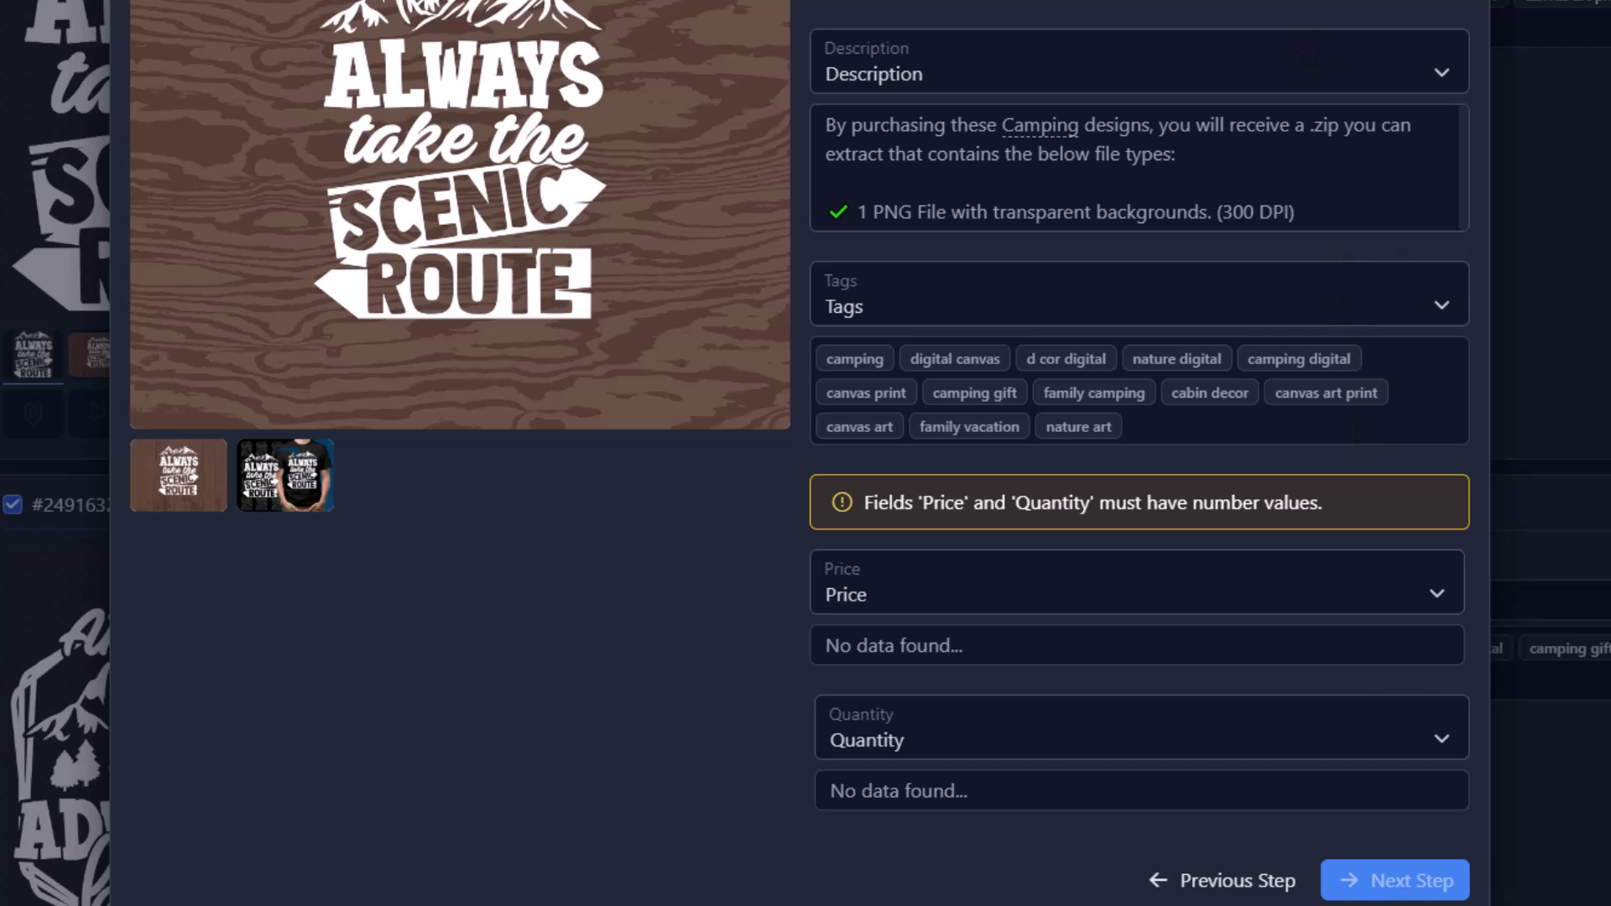
{"action": "scroll", "coordinate": [799, 453], "scroll_direction": "up", "scroll_amount": 1}
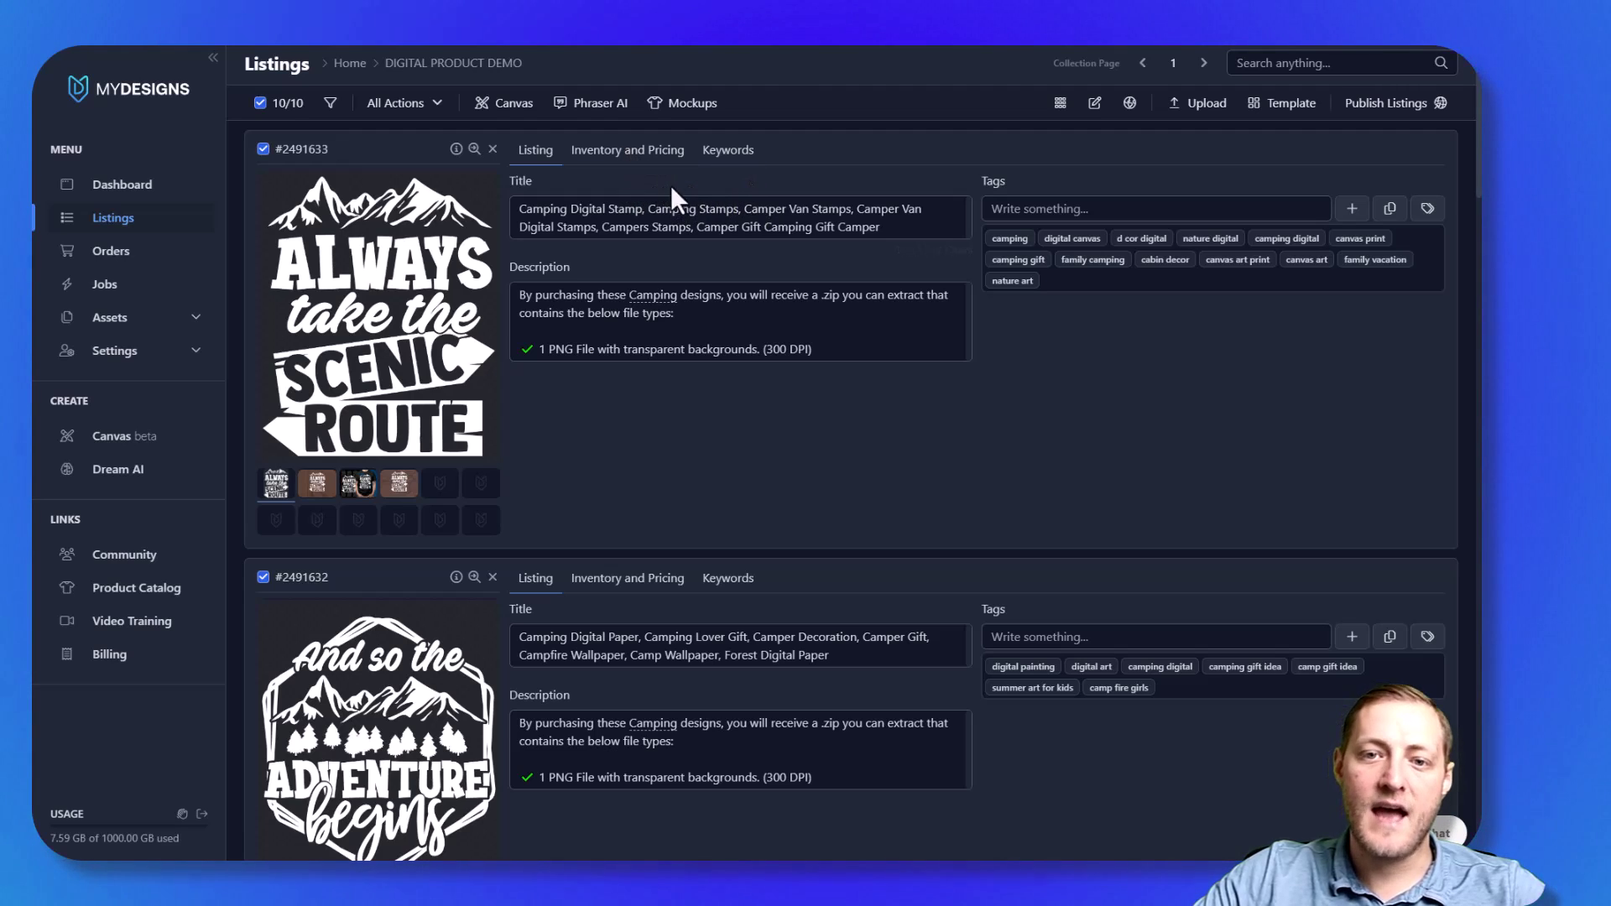
Show the inventory and pricing fields and bulk overwrite the Price of all selected listings with 3.99, confirming the update
{"action": "left_click", "coordinate": [620, 152]}
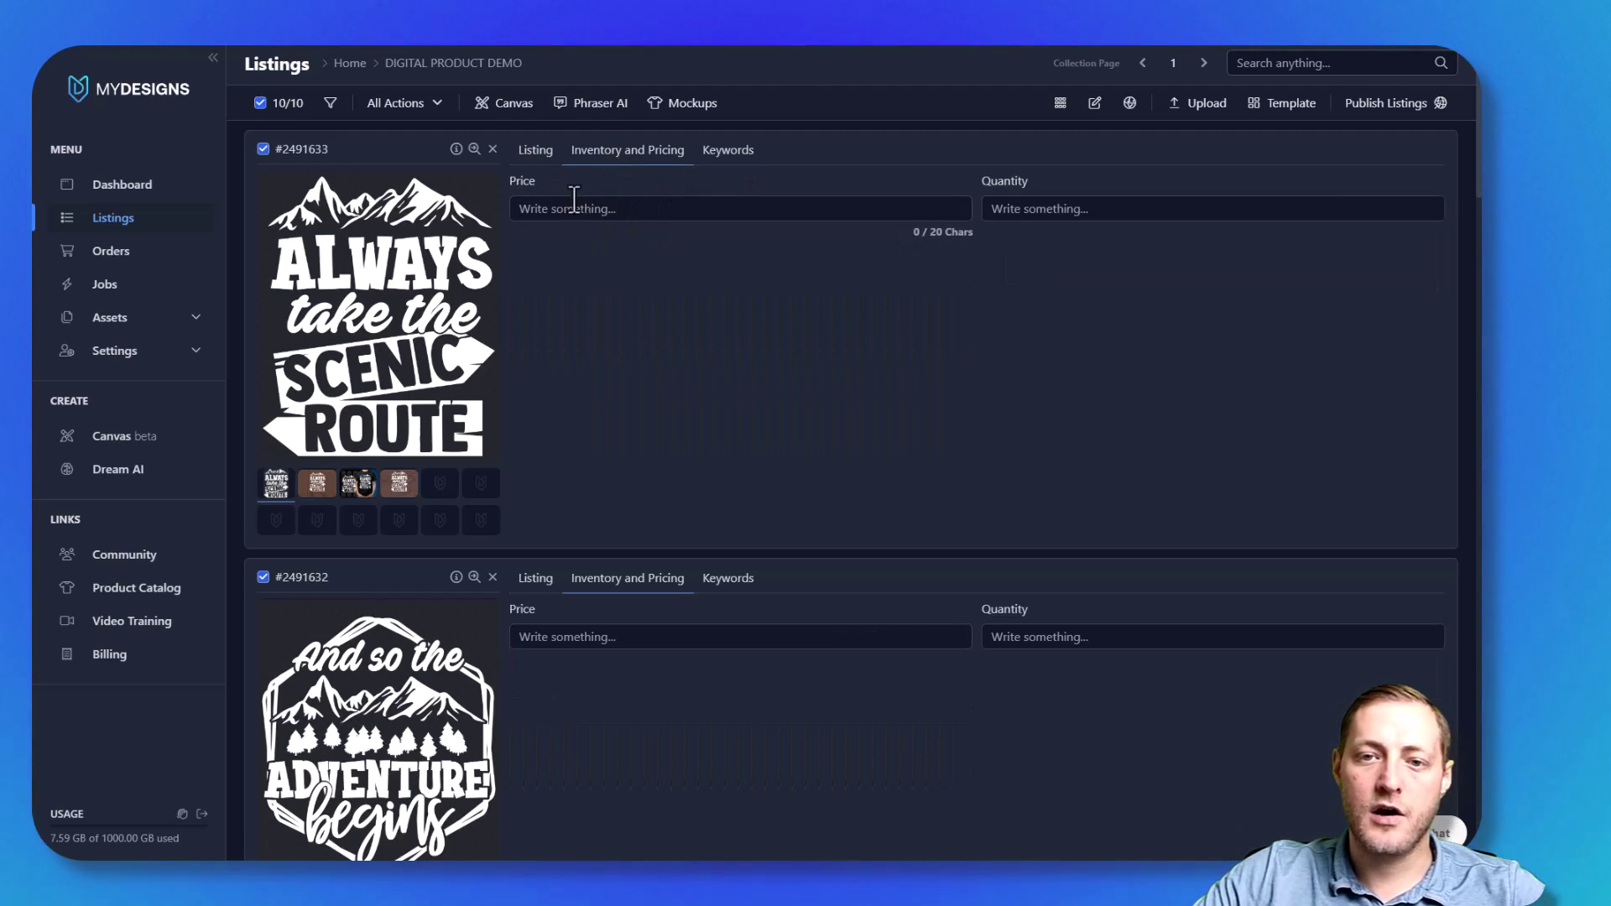
{"action": "left_click", "coordinate": [424, 104]}
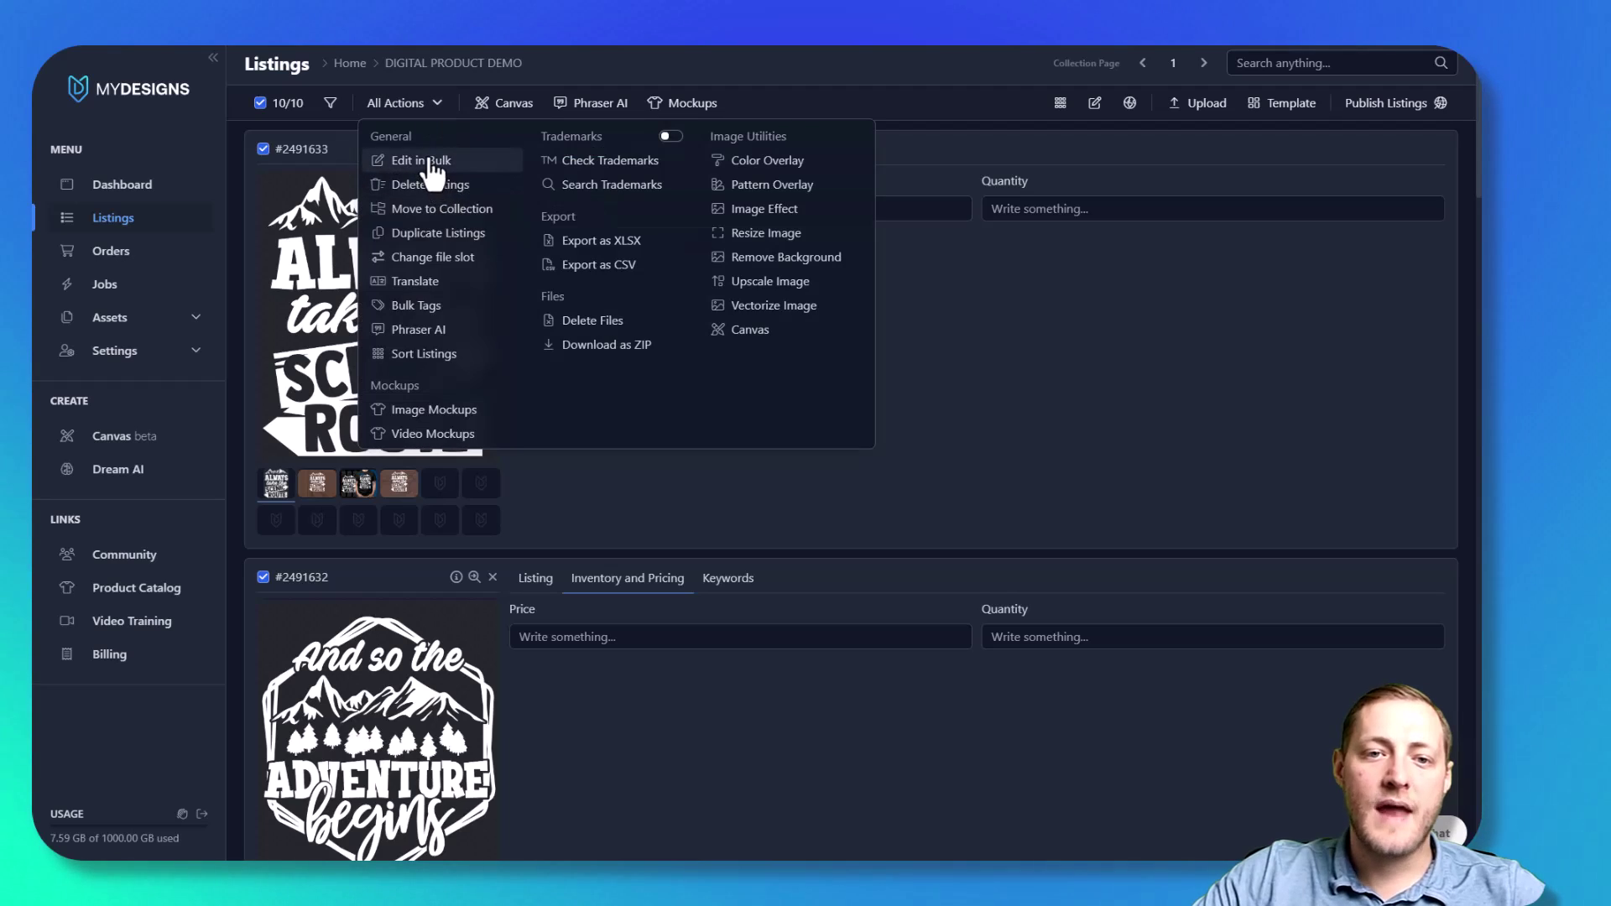
{"action": "left_click", "coordinate": [430, 162]}
{"action": "left_click", "coordinate": [461, 178]}
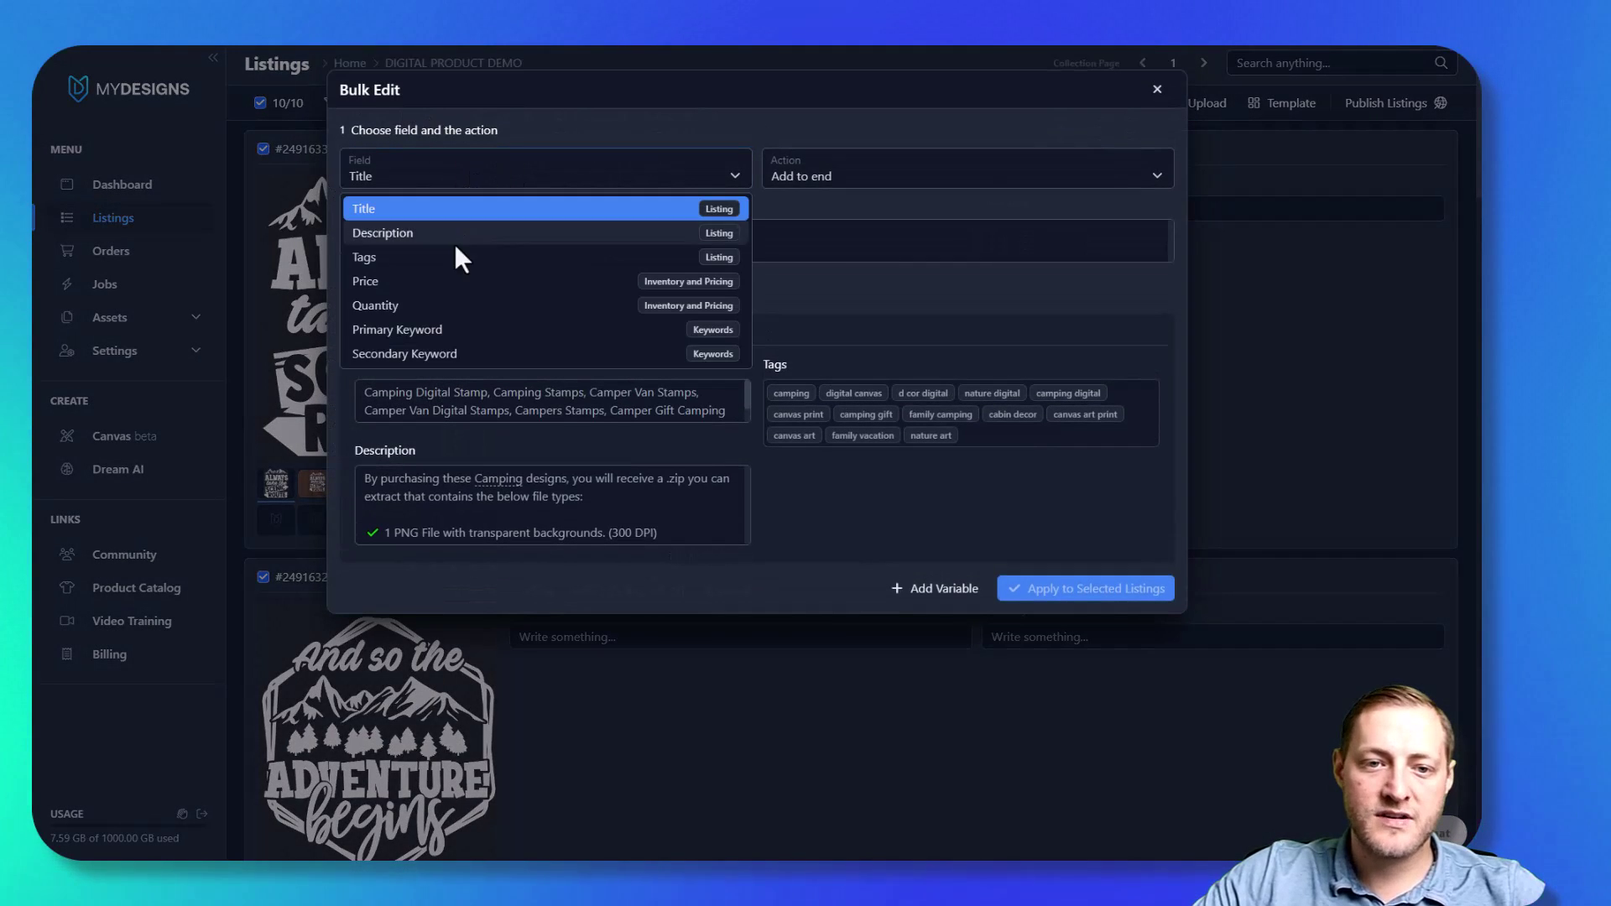
{"action": "left_click", "coordinate": [403, 282]}
{"action": "left_click", "coordinate": [877, 178]}
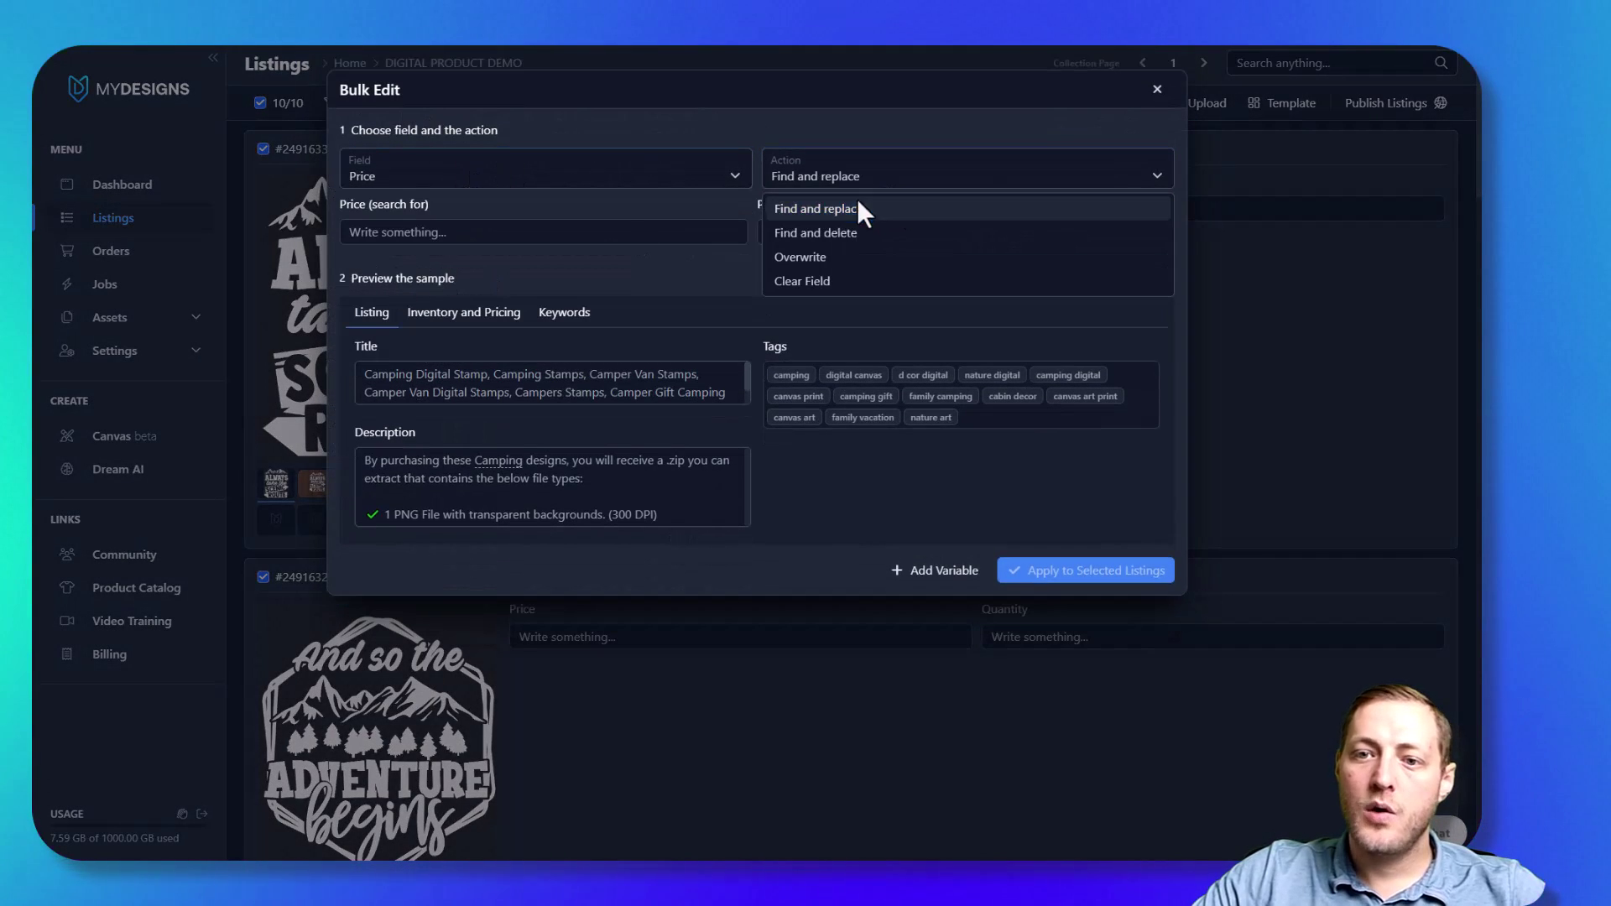
{"action": "left_click", "coordinate": [830, 261]}
{"action": "left_click", "coordinate": [453, 232]}
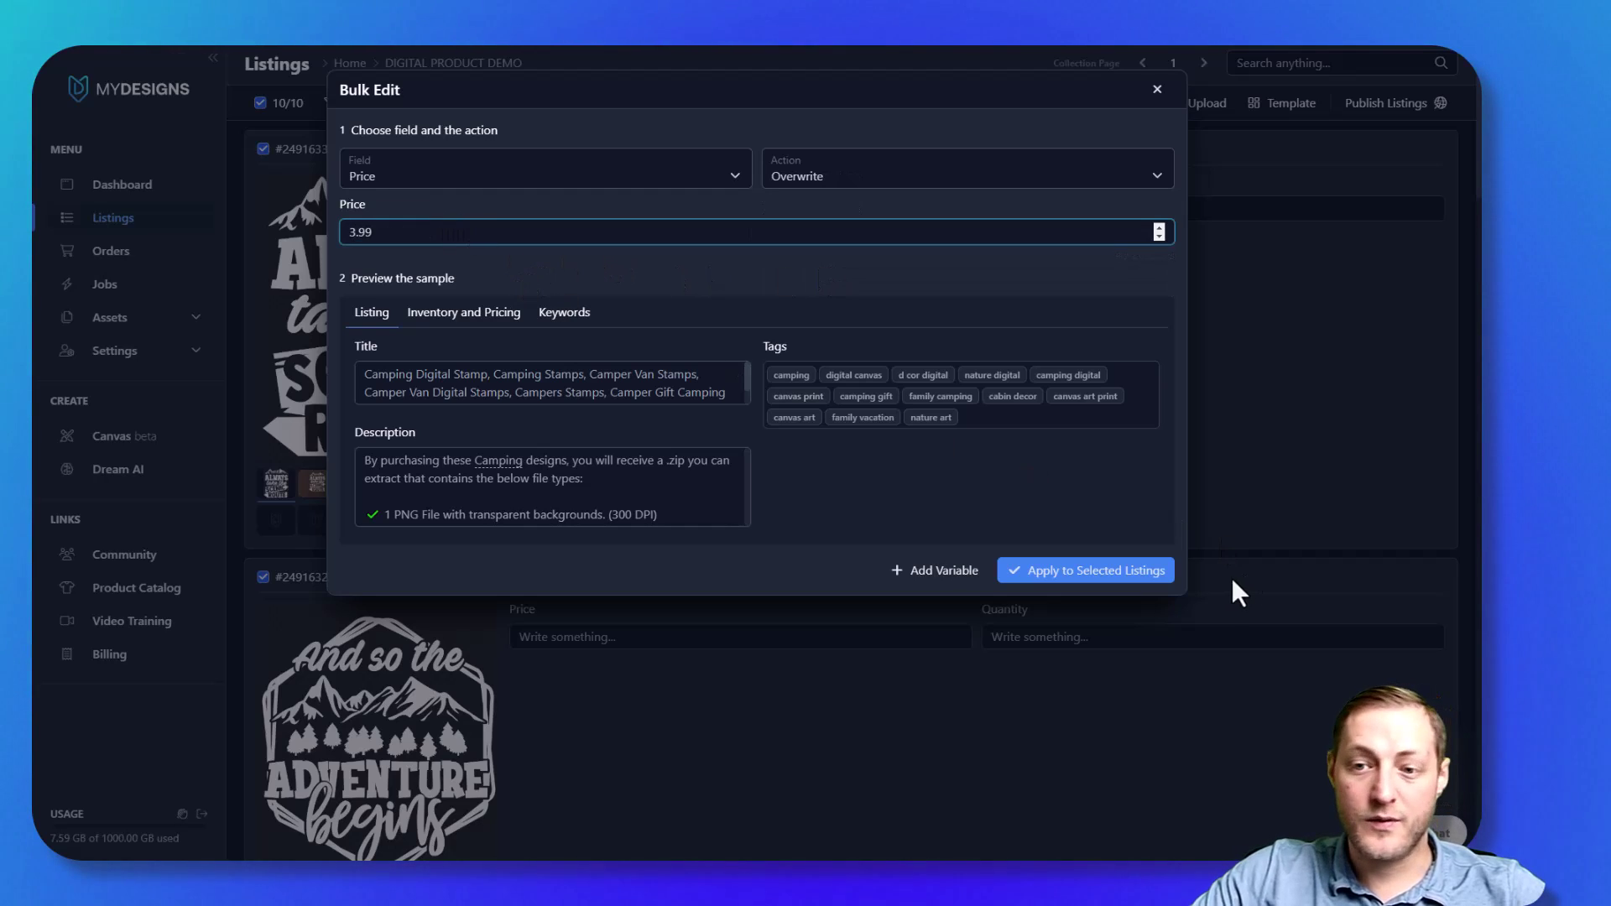
{"action": "left_click", "coordinate": [1088, 572]}
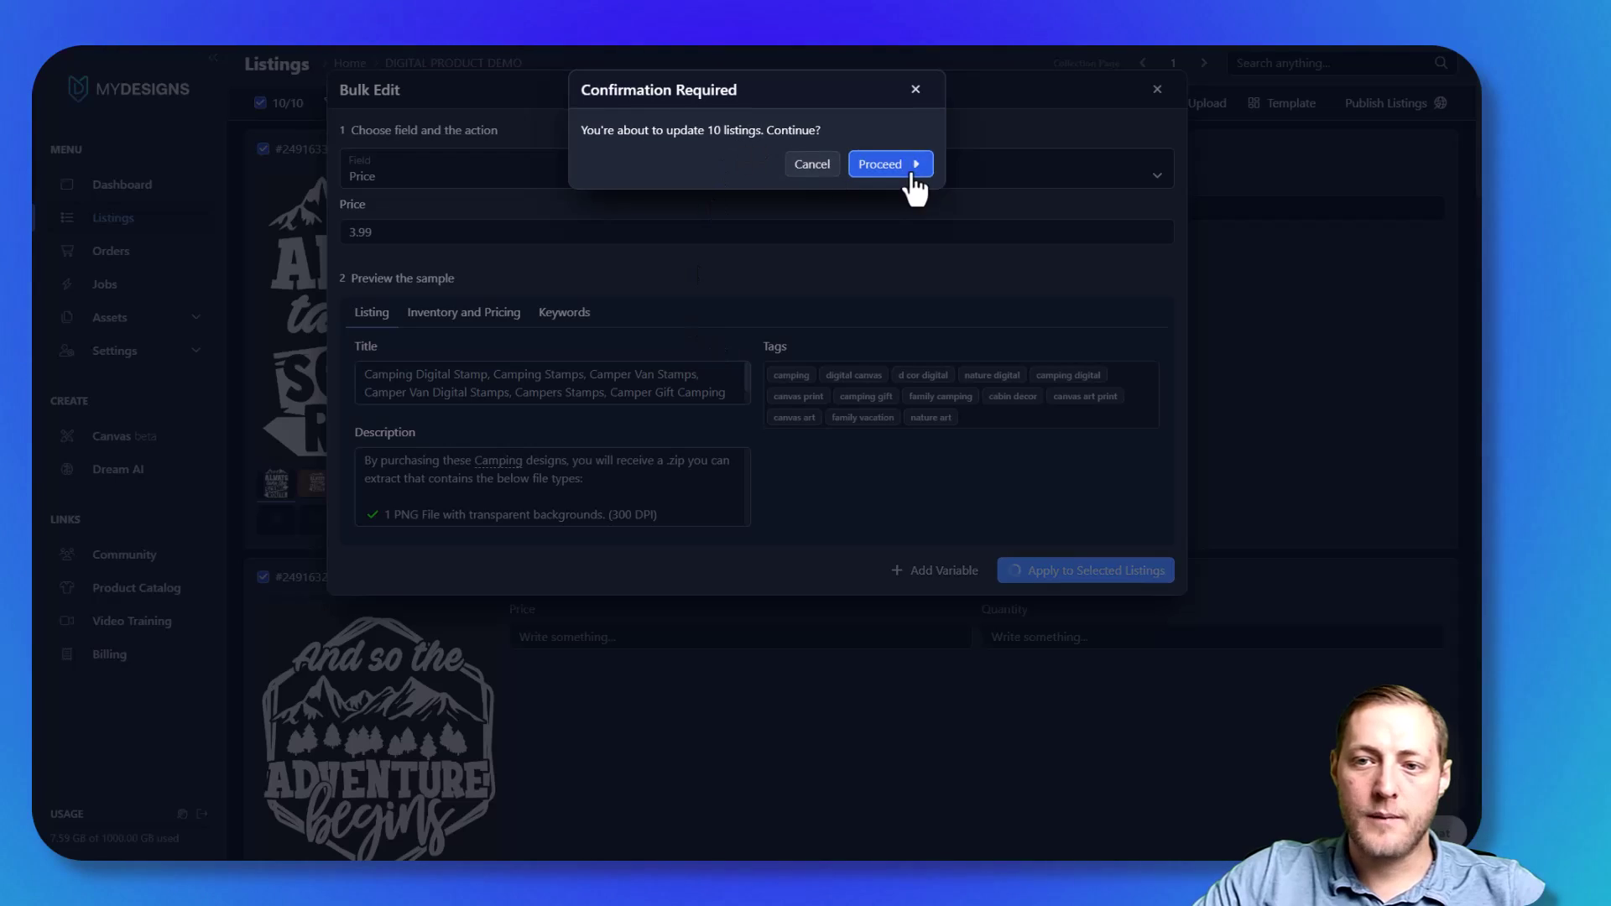
{"action": "left_click", "coordinate": [910, 168]}
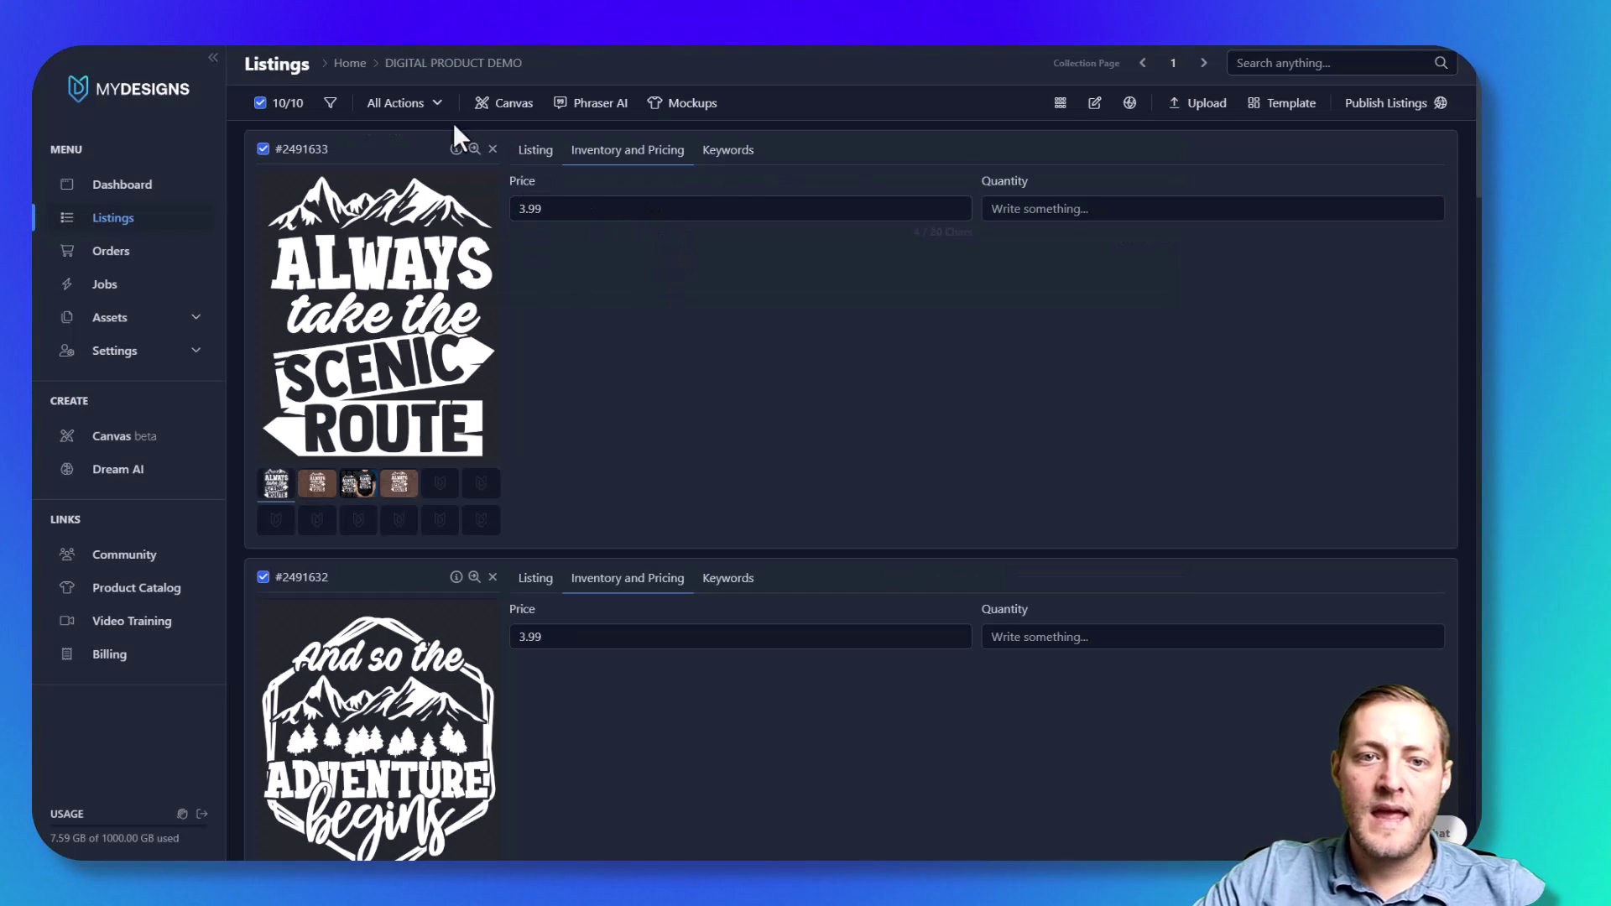
Bulk overwrite the Quantity of all selected listings with 999, confirm the update and check it across the listings
{"action": "left_click", "coordinate": [402, 103]}
{"action": "left_click", "coordinate": [413, 159]}
{"action": "left_click", "coordinate": [436, 180]}
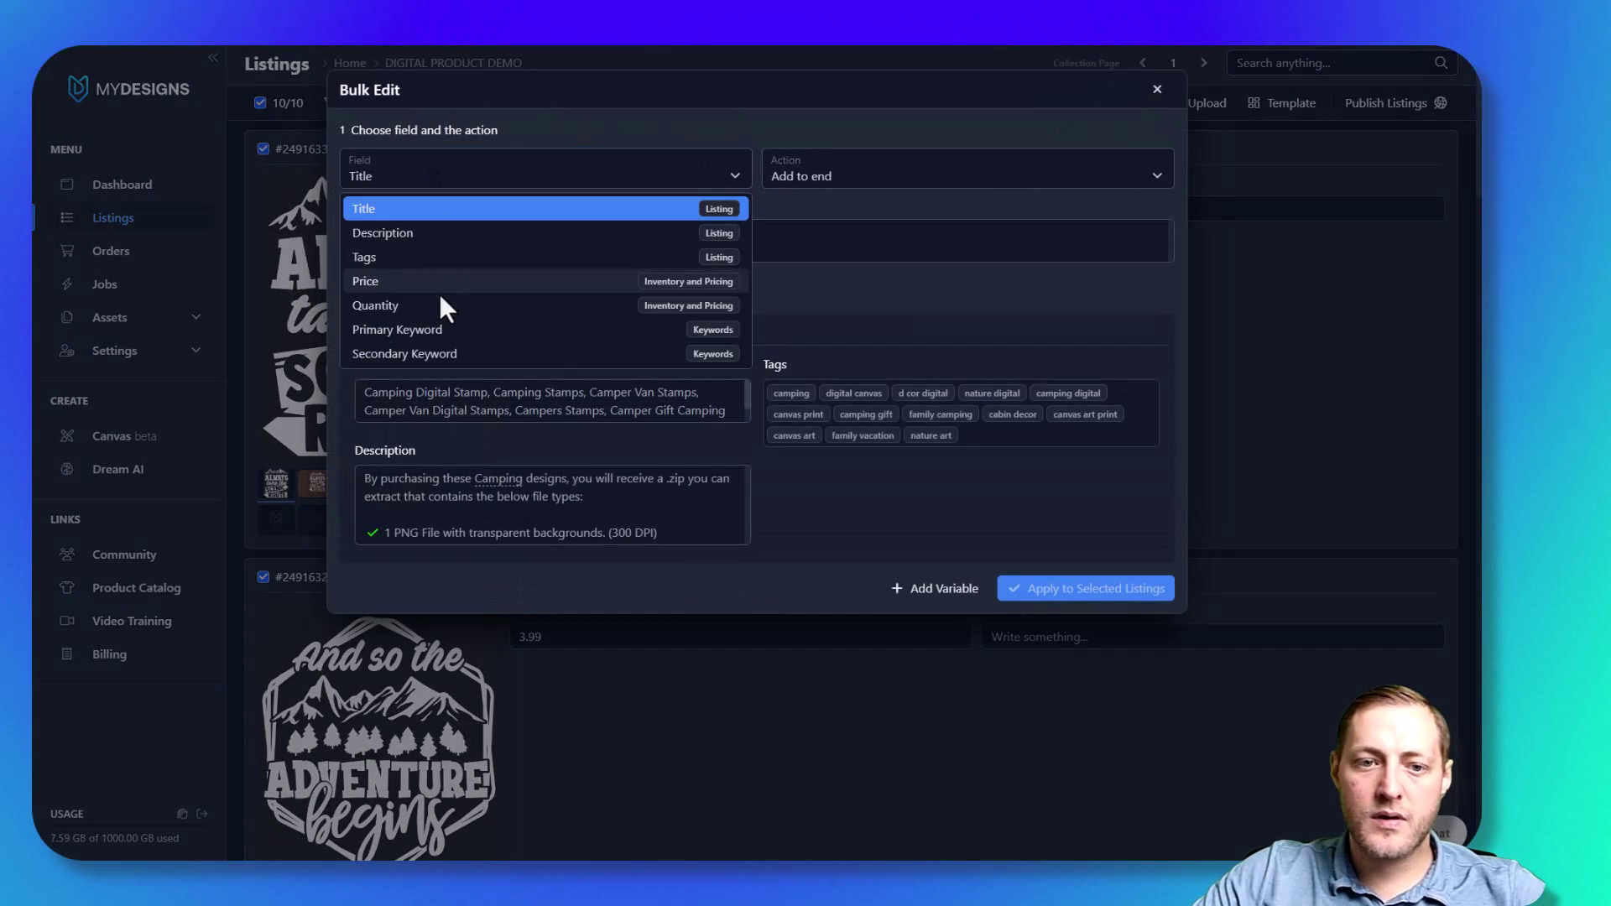
{"action": "left_click", "coordinate": [440, 302]}
{"action": "left_click", "coordinate": [835, 178]}
{"action": "left_click", "coordinate": [826, 275]}
{"action": "left_click", "coordinate": [827, 175]}
{"action": "left_click", "coordinate": [827, 255]}
{"action": "left_click", "coordinate": [533, 245]}
{"action": "type", "text": "999"}
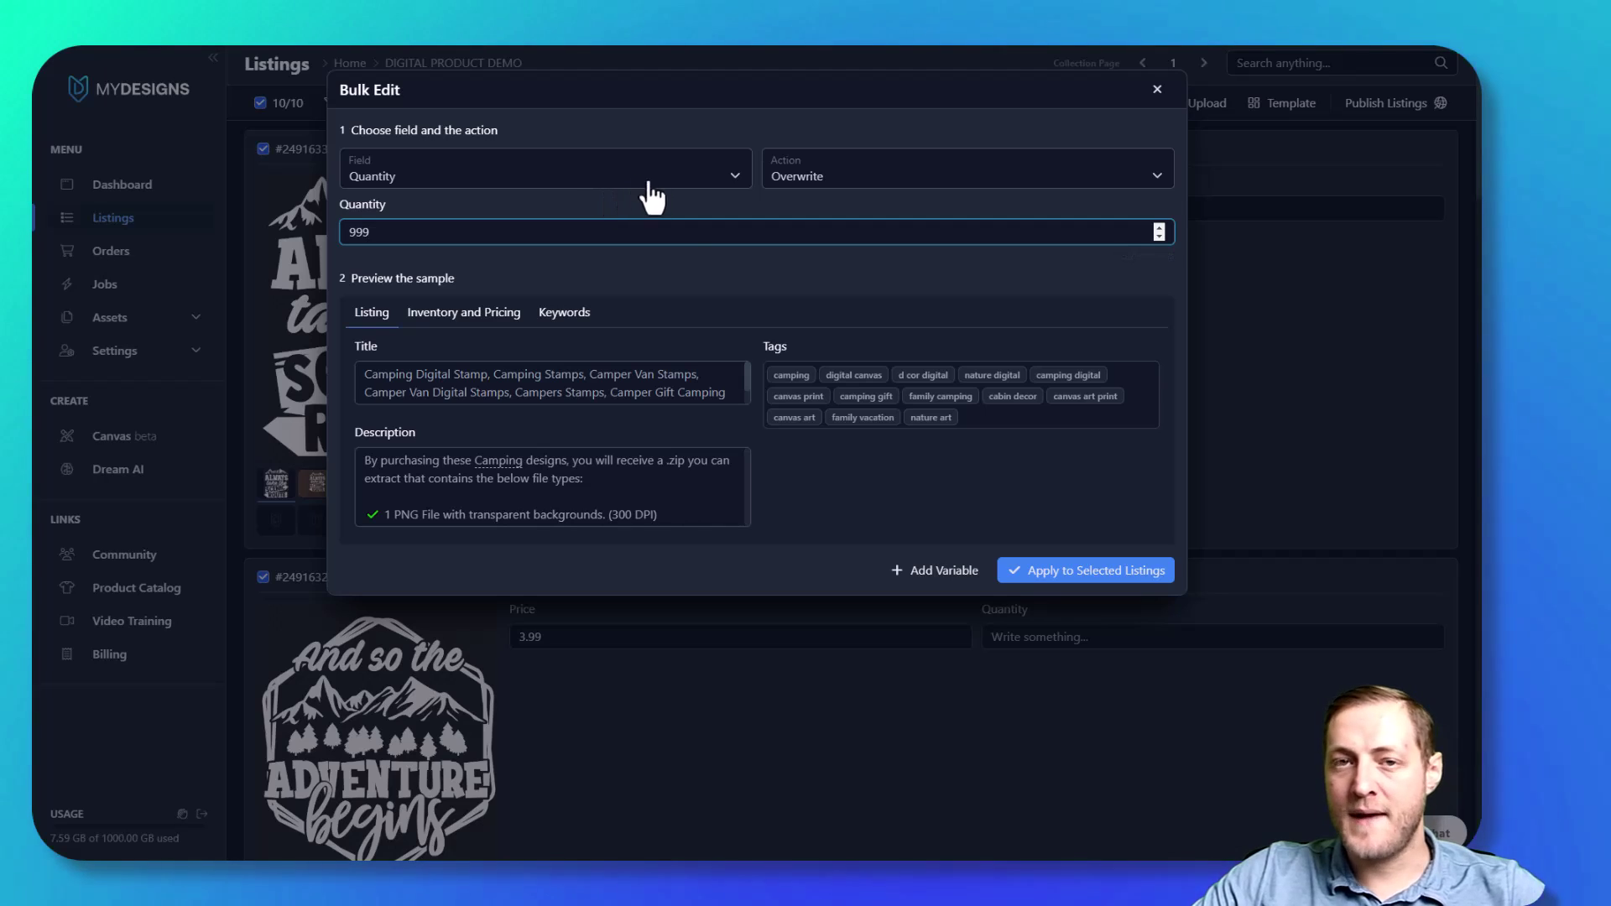
{"action": "left_click", "coordinate": [1070, 570]}
{"action": "left_click", "coordinate": [884, 162]}
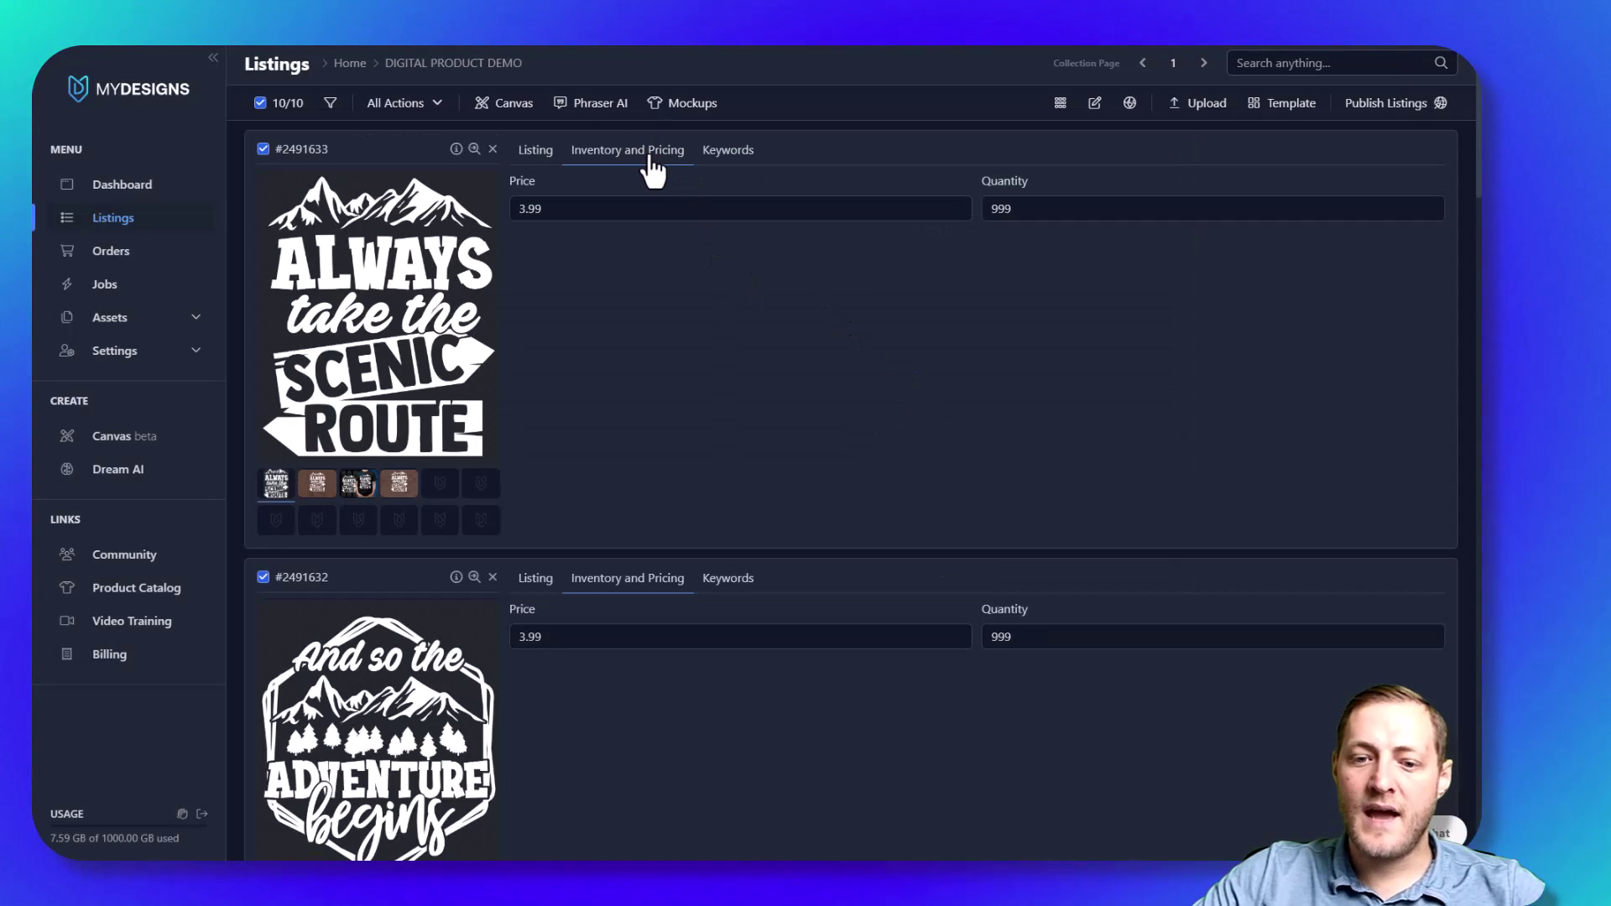
{"action": "scroll", "coordinate": [744, 619], "scroll_direction": "down", "scroll_amount": 9}
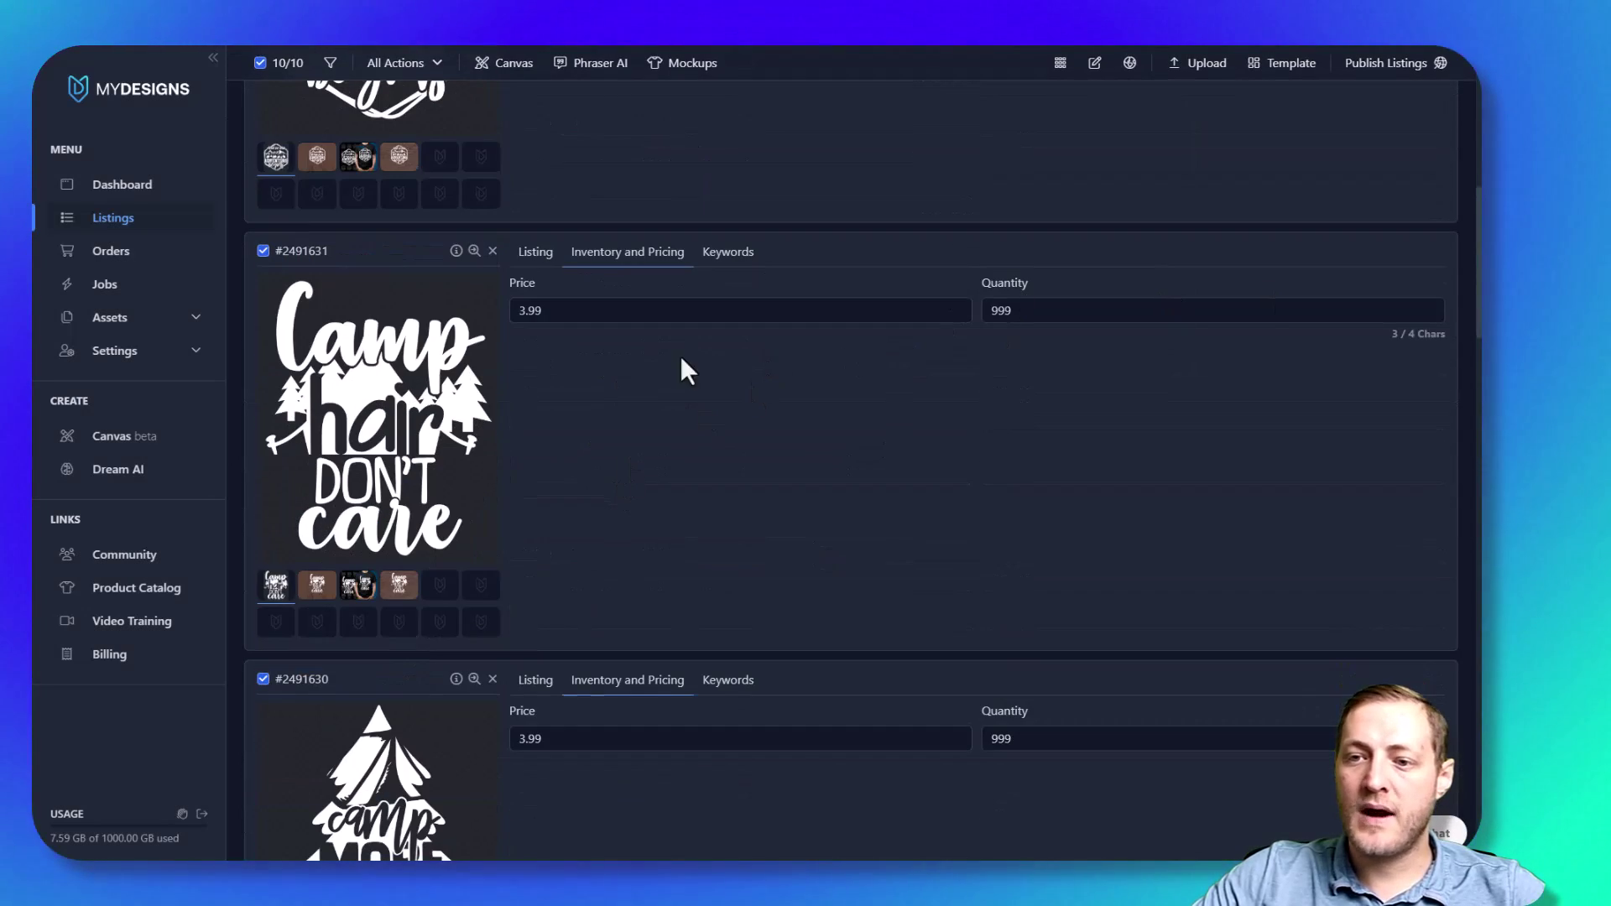
{"action": "scroll", "coordinate": [683, 359], "scroll_direction": "up", "scroll_amount": 8}
Start a digital publish of the selected listings from the Main file, with shop MDSVGShop and the Etsy category Digital
{"action": "left_click", "coordinate": [1396, 108]}
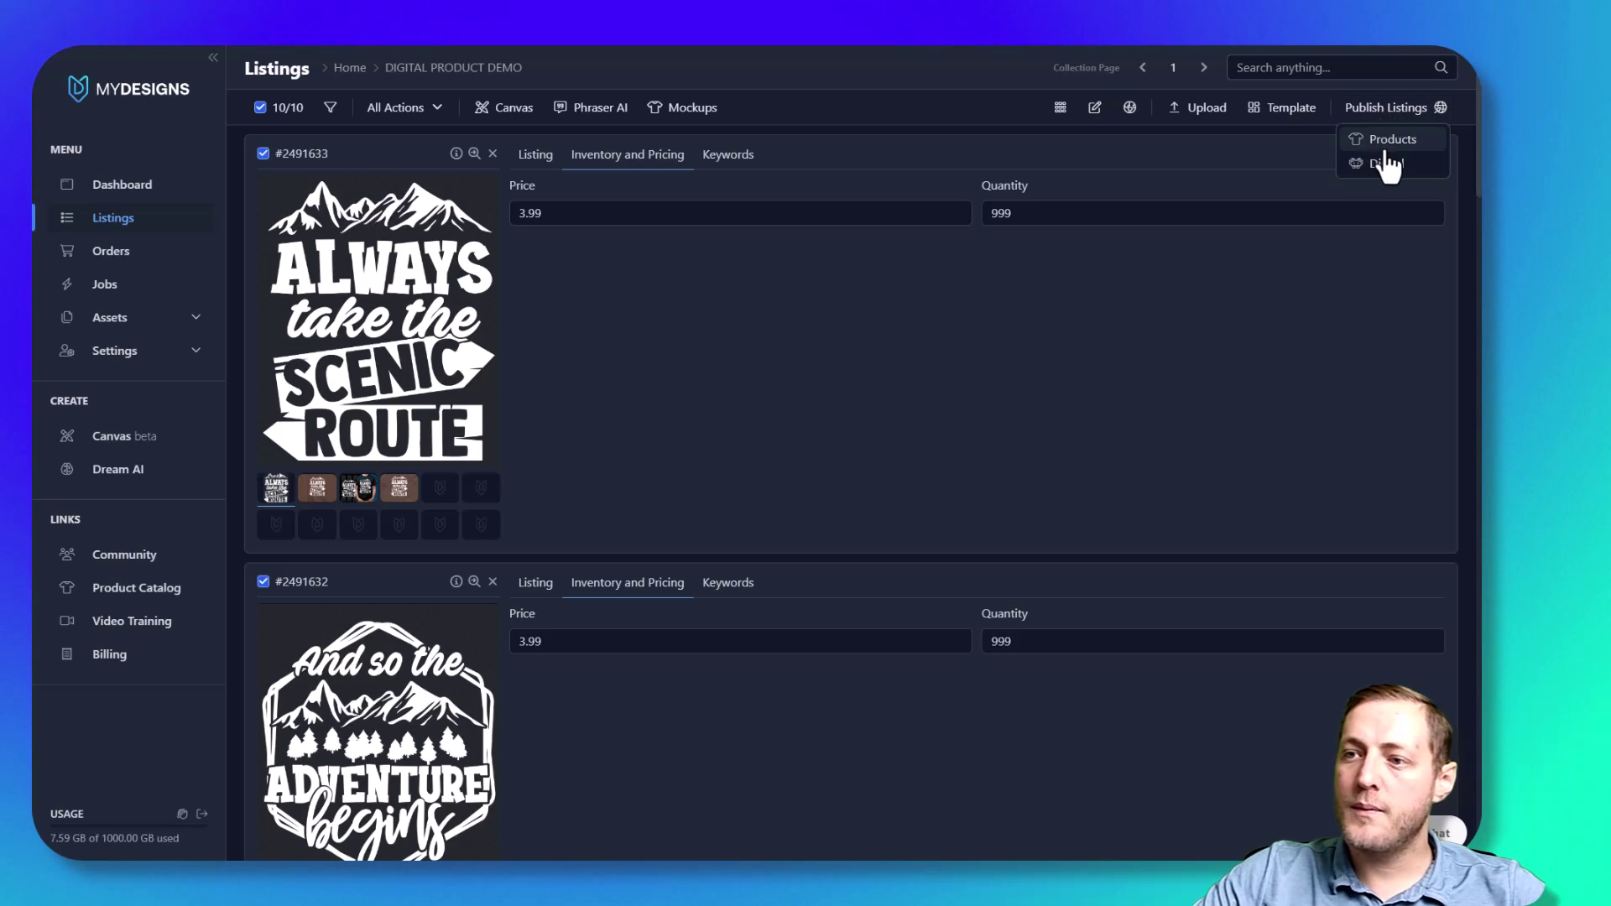
{"action": "left_click", "coordinate": [1397, 166]}
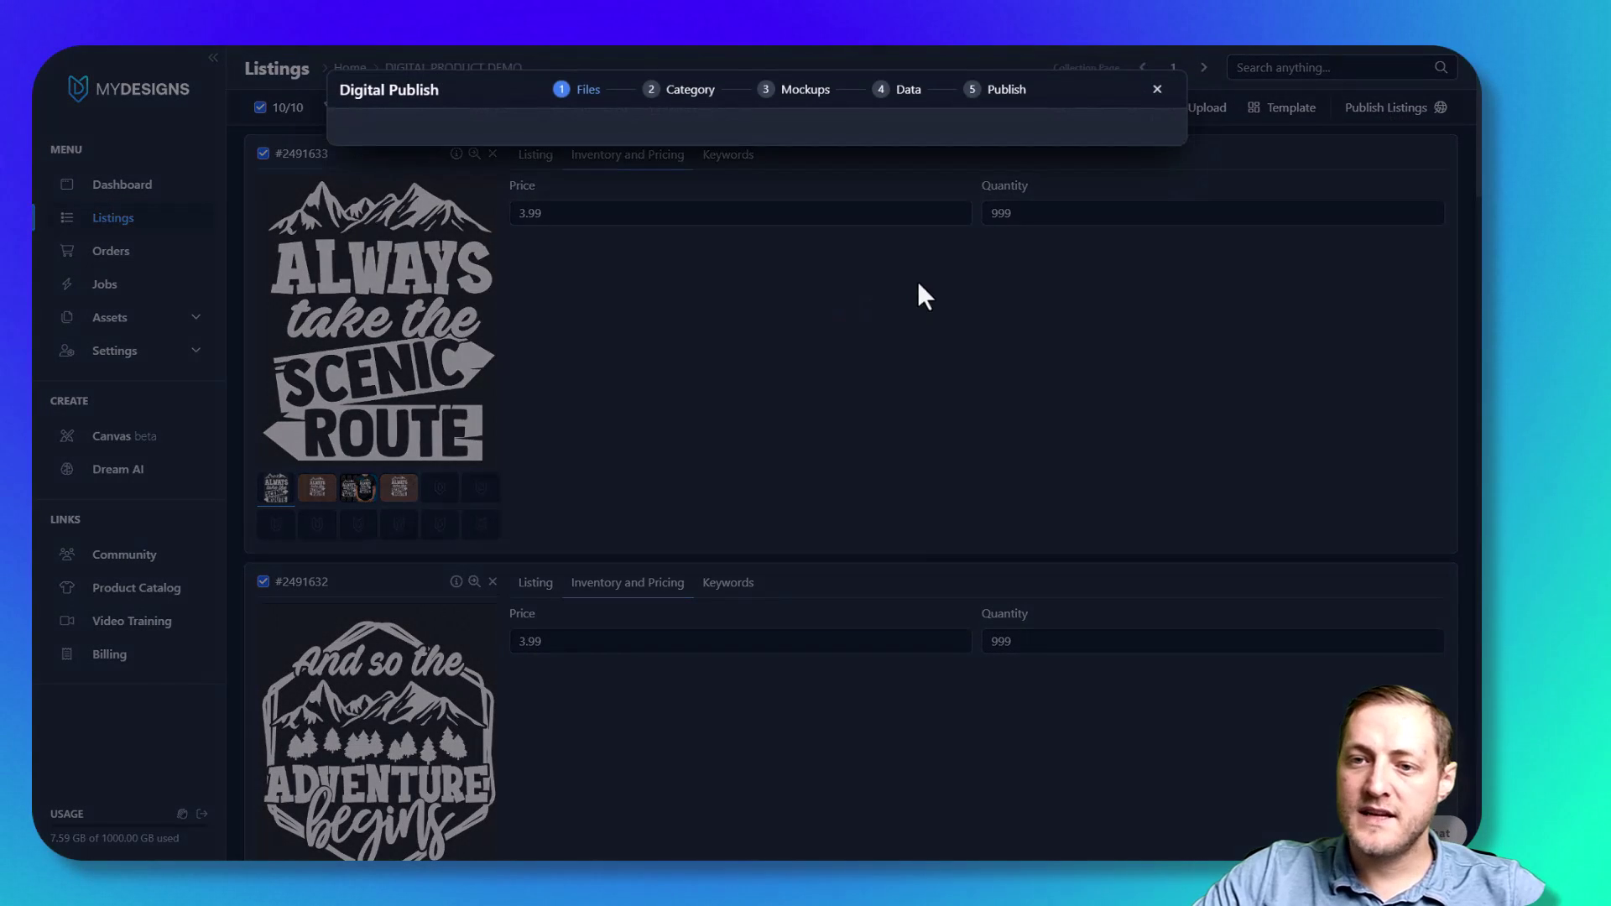
{"action": "left_click", "coordinate": [978, 261]}
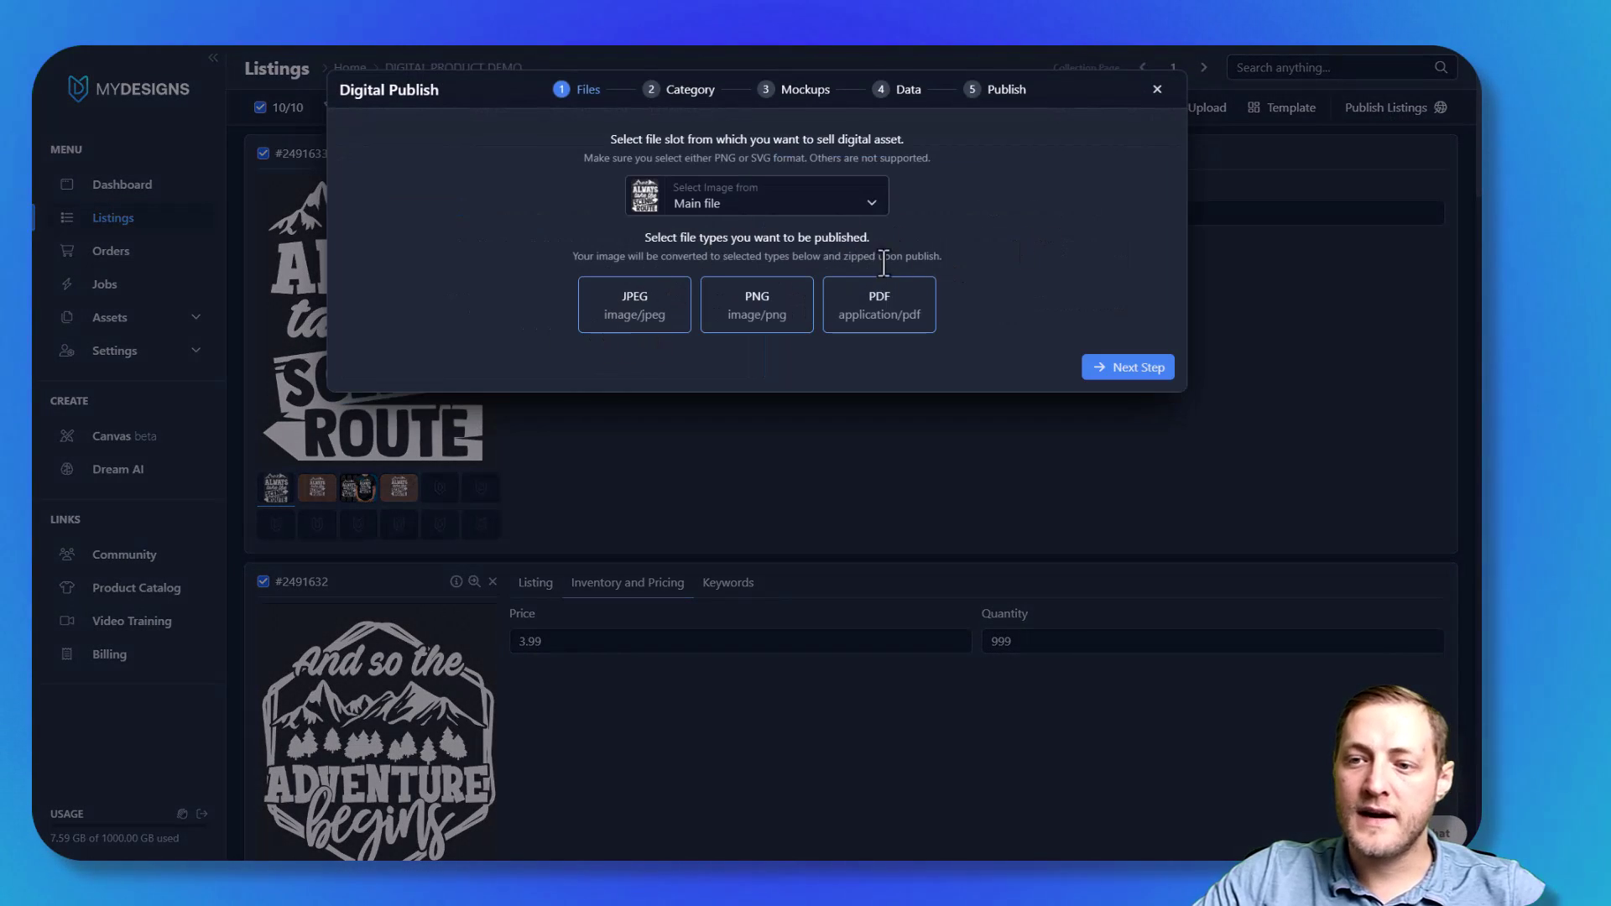
{"action": "left_click", "coordinate": [1125, 370]}
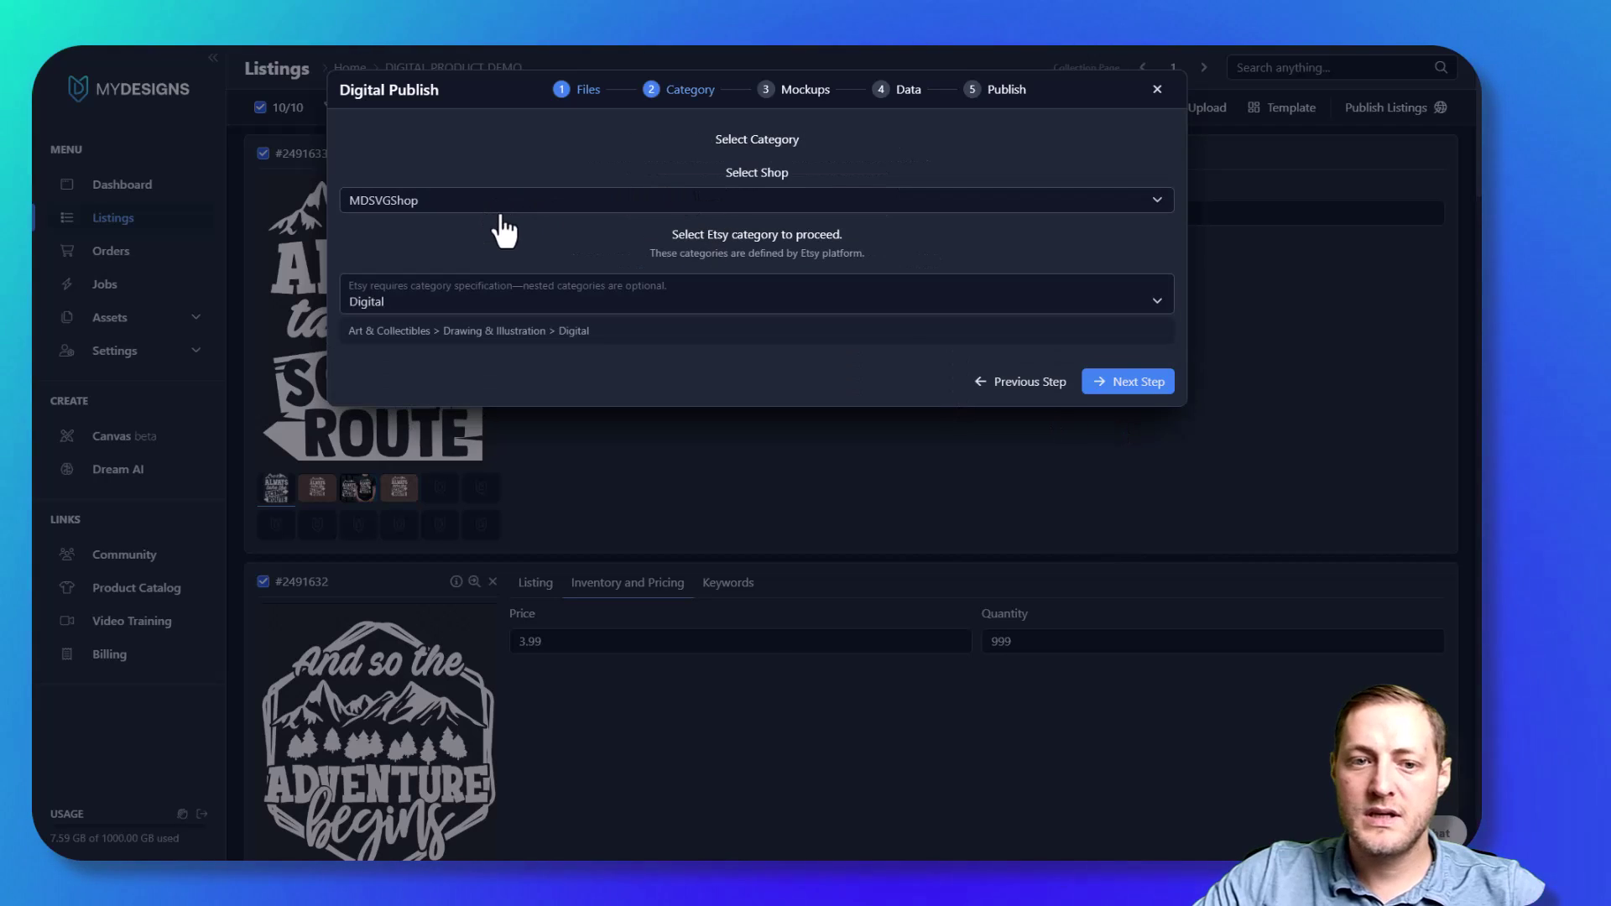
{"action": "left_click", "coordinate": [1129, 382]}
Choose Mockups 1, 2 and 3 without the main file, make Mockup 3 the primary, and continue to the data fields
{"action": "left_click", "coordinate": [592, 323]}
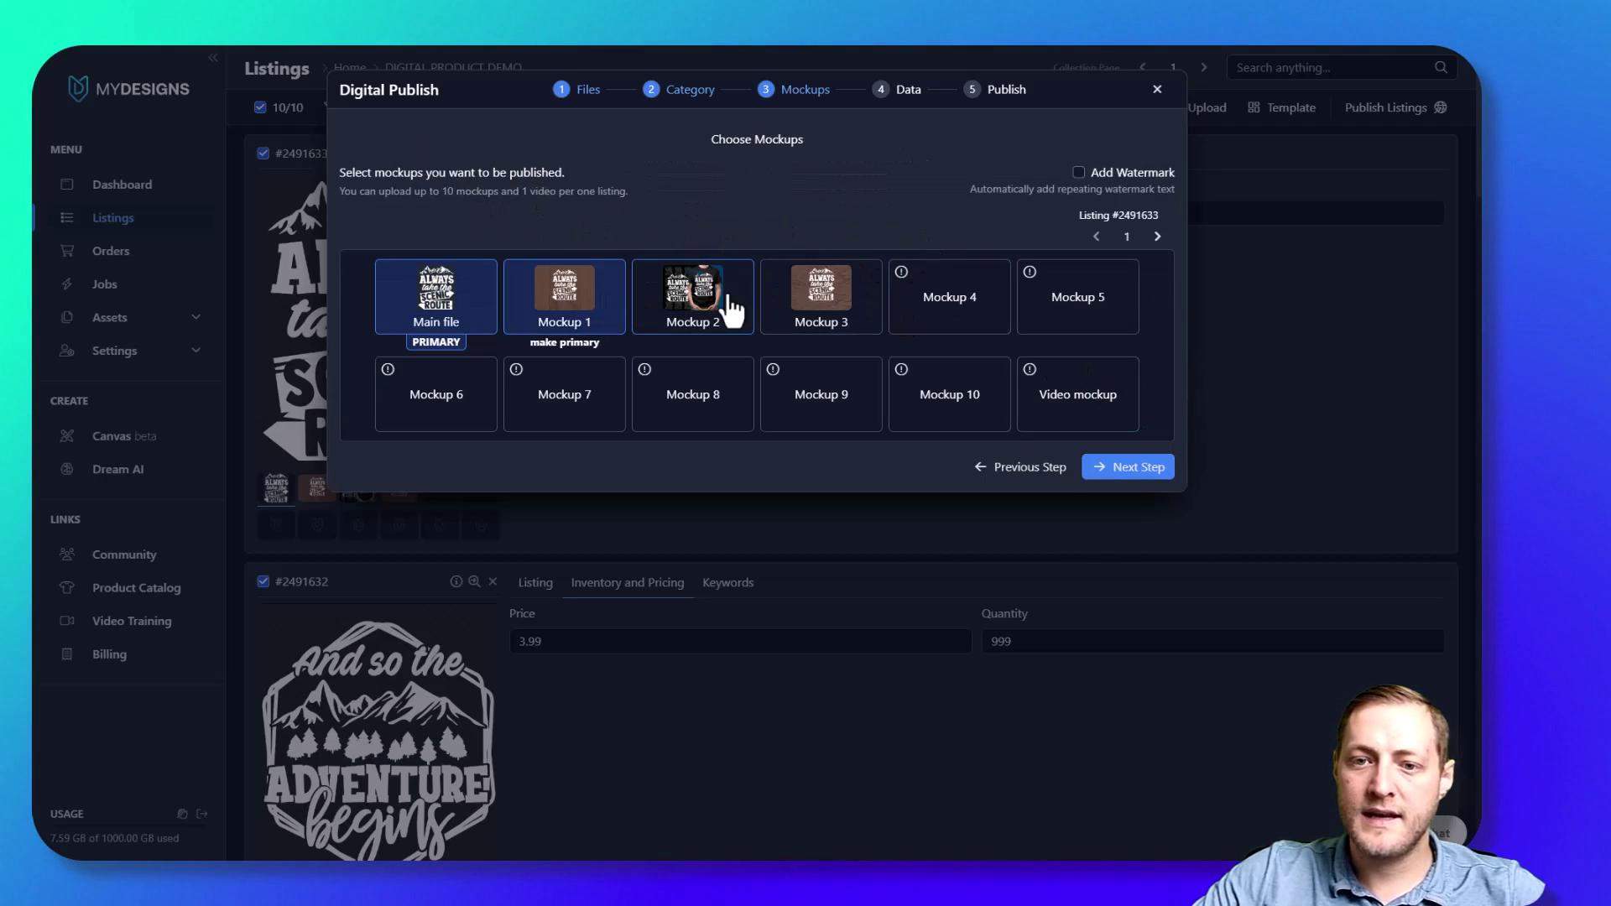
{"action": "left_click", "coordinate": [719, 306]}
{"action": "left_click", "coordinate": [554, 341]}
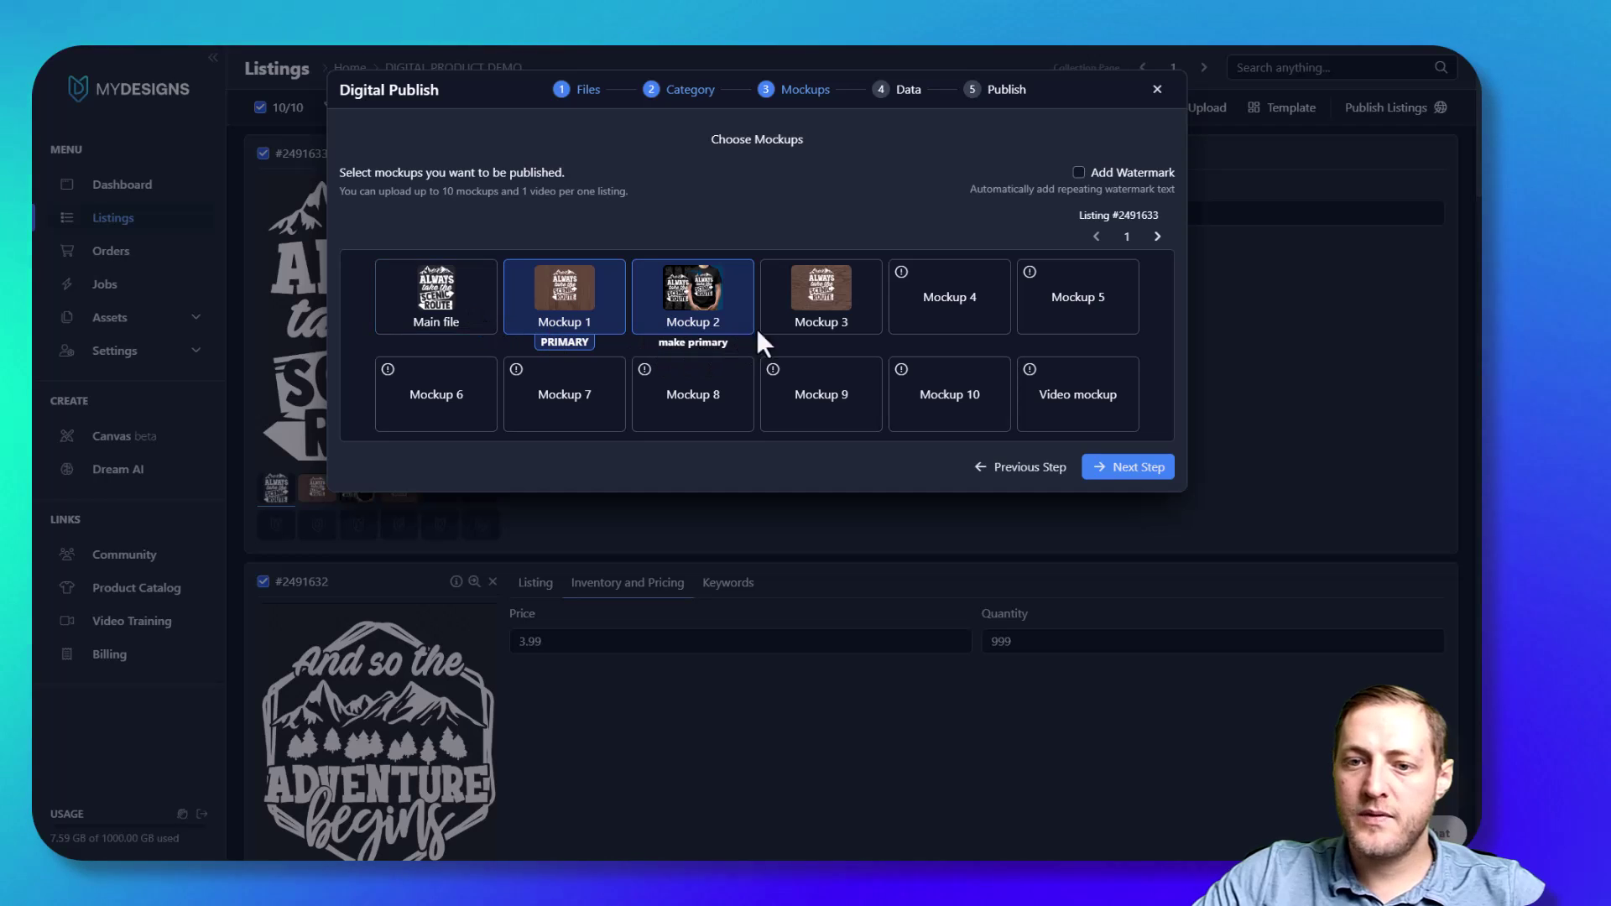
{"action": "left_click", "coordinate": [816, 312]}
{"action": "left_click", "coordinate": [821, 343]}
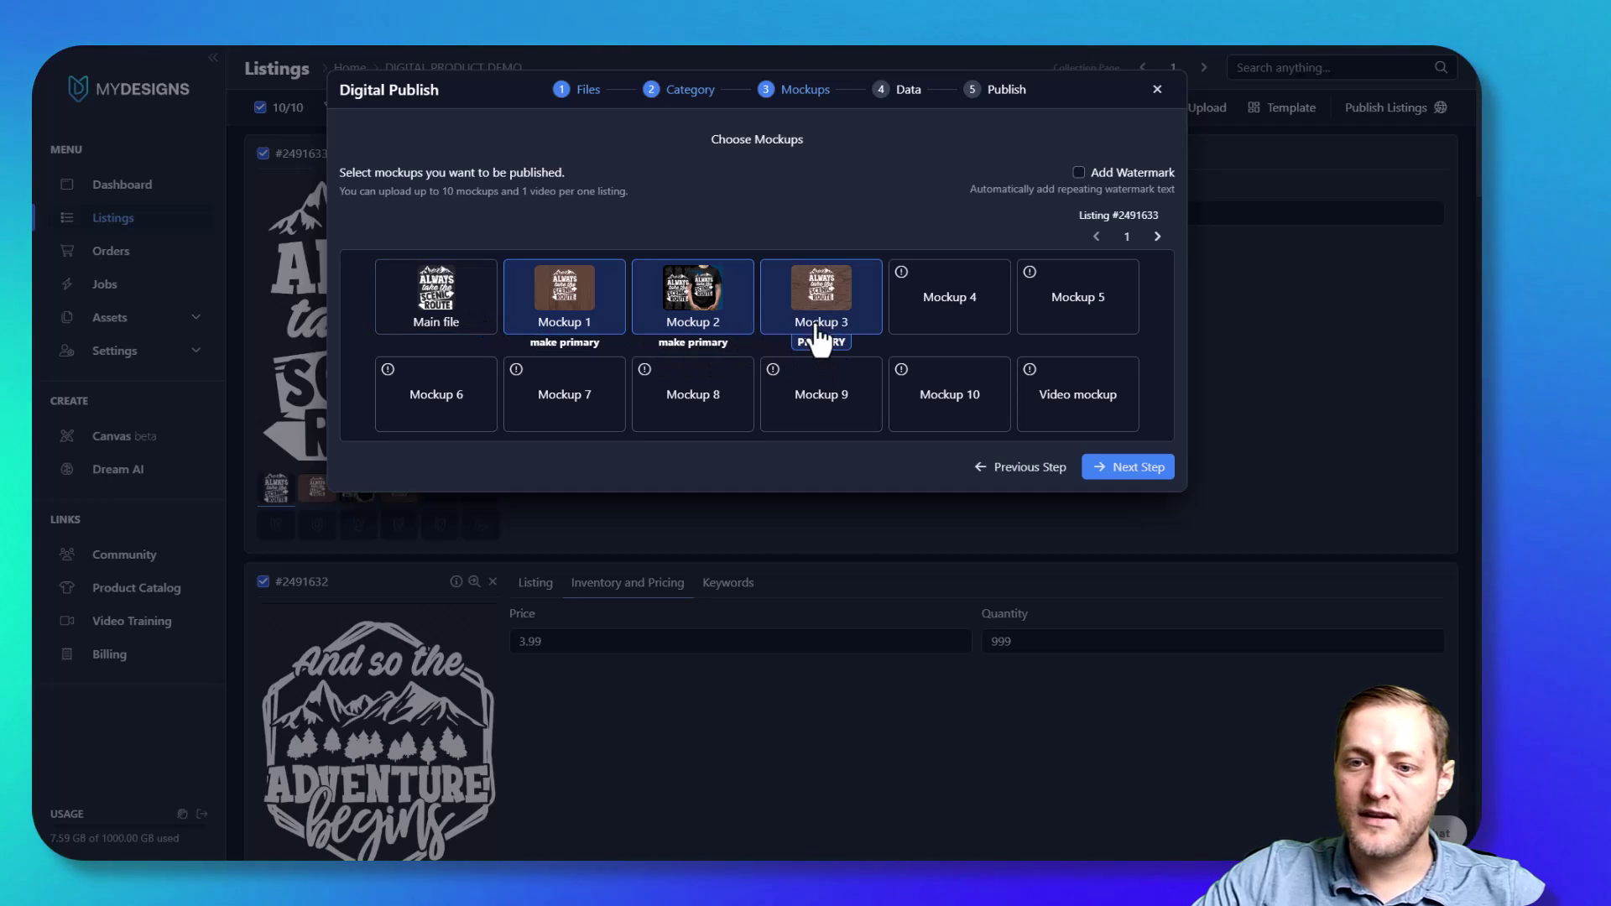
{"action": "left_click", "coordinate": [1115, 470]}
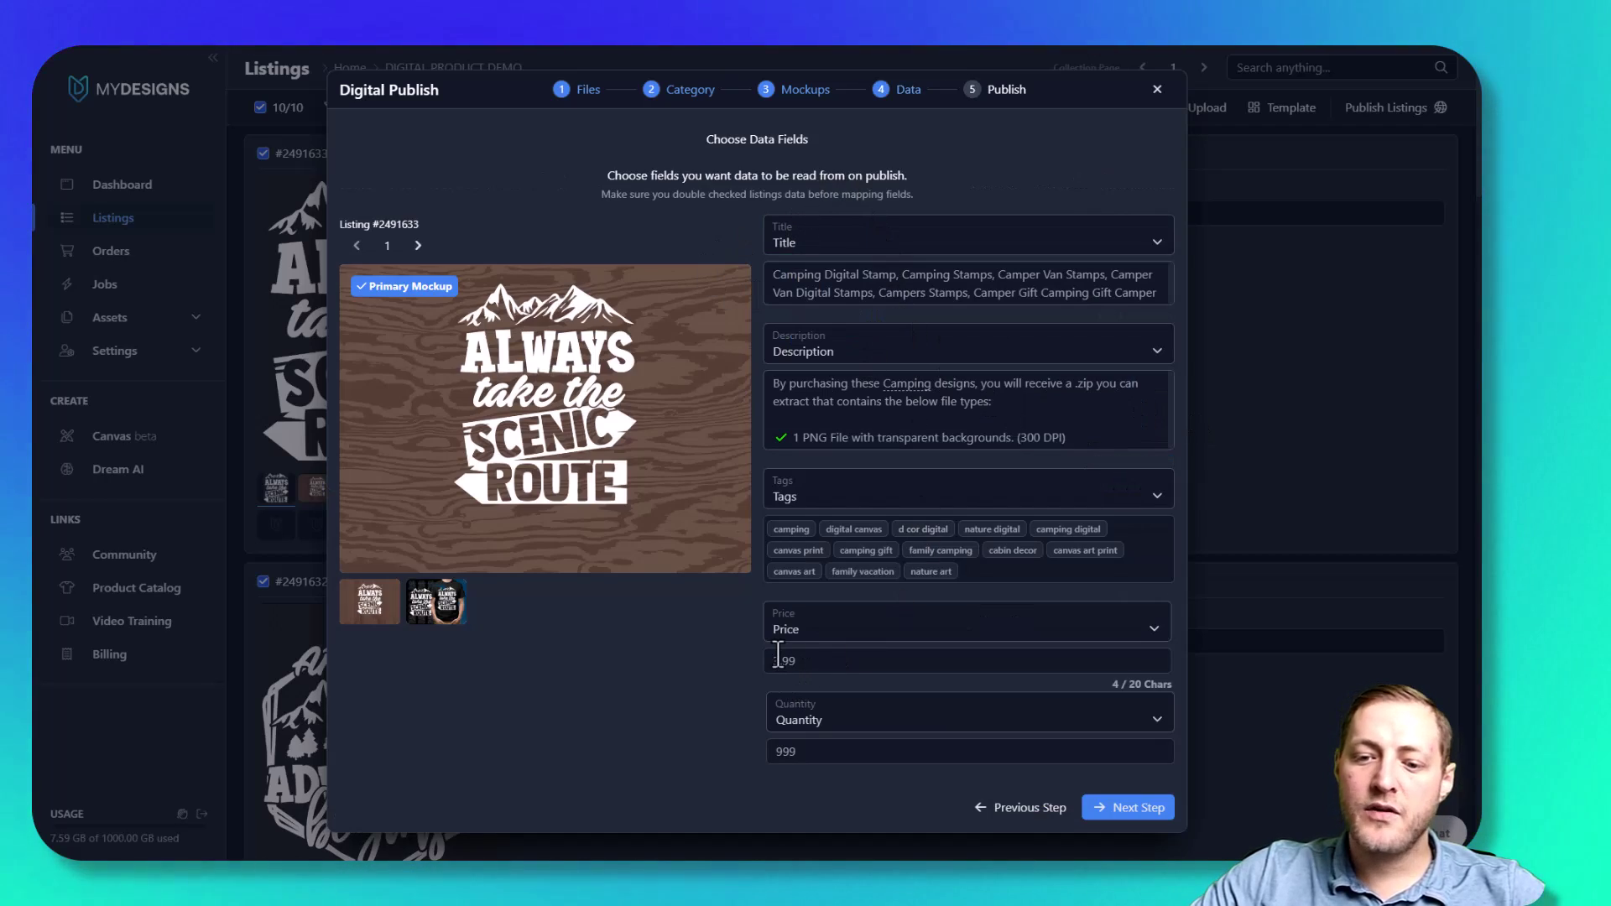
Check the price and quantity mappings for the first listing and continue to the publish preview
{"action": "left_click", "coordinate": [819, 742]}
{"action": "left_click_drag", "start_coordinate": [812, 752], "coordinate": [784, 738]}
{"action": "left_click", "coordinate": [680, 690]}
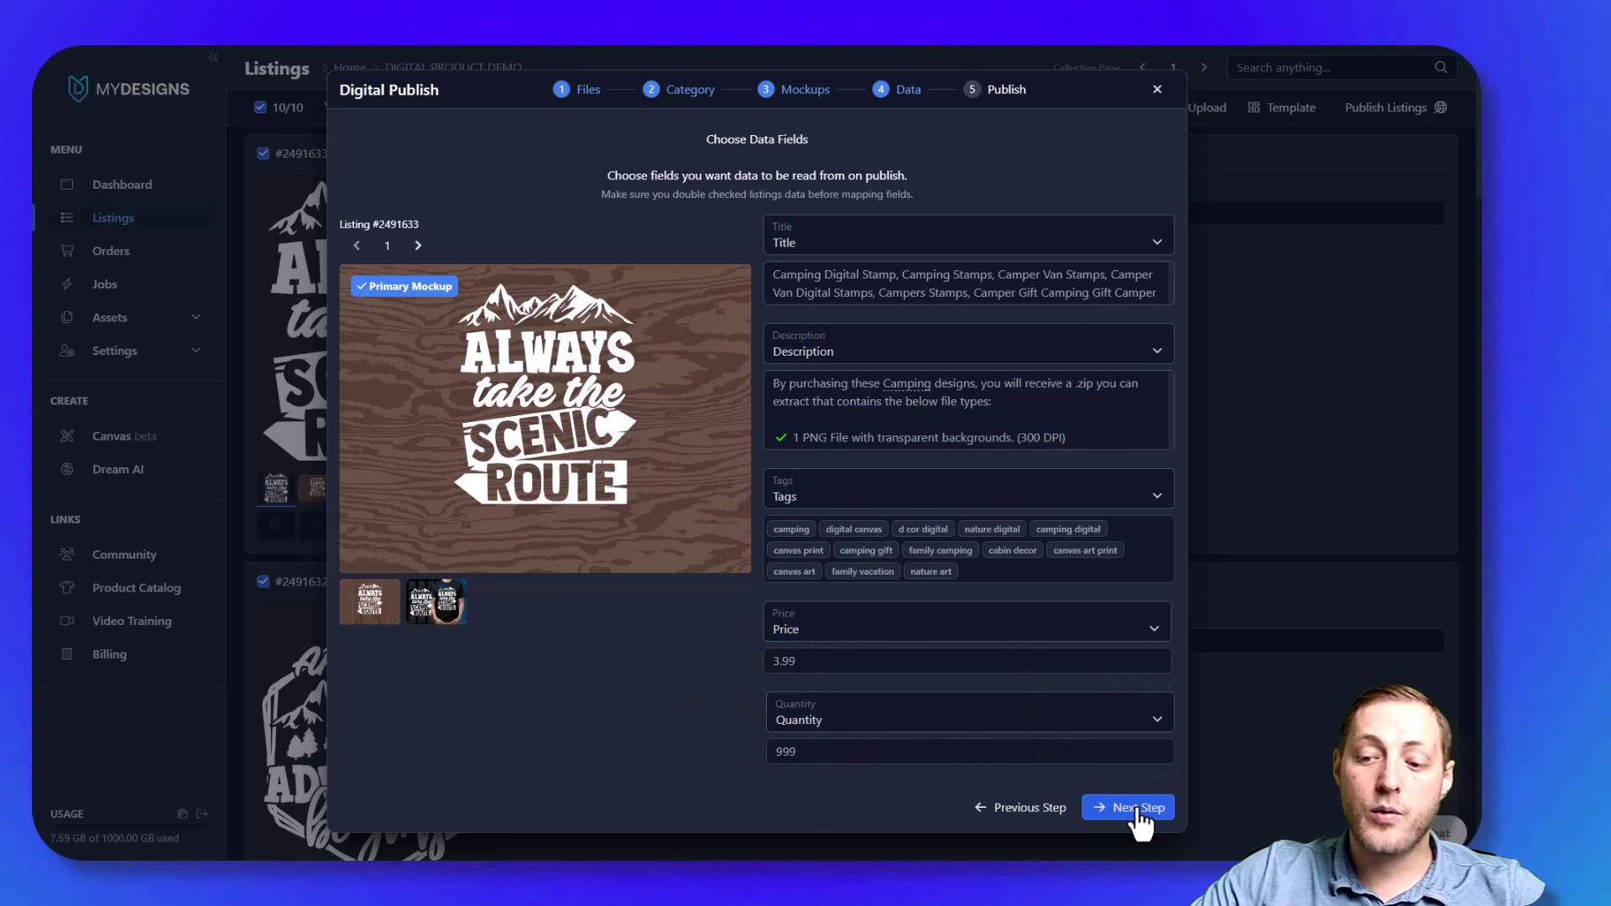
{"action": "left_click", "coordinate": [1140, 810]}
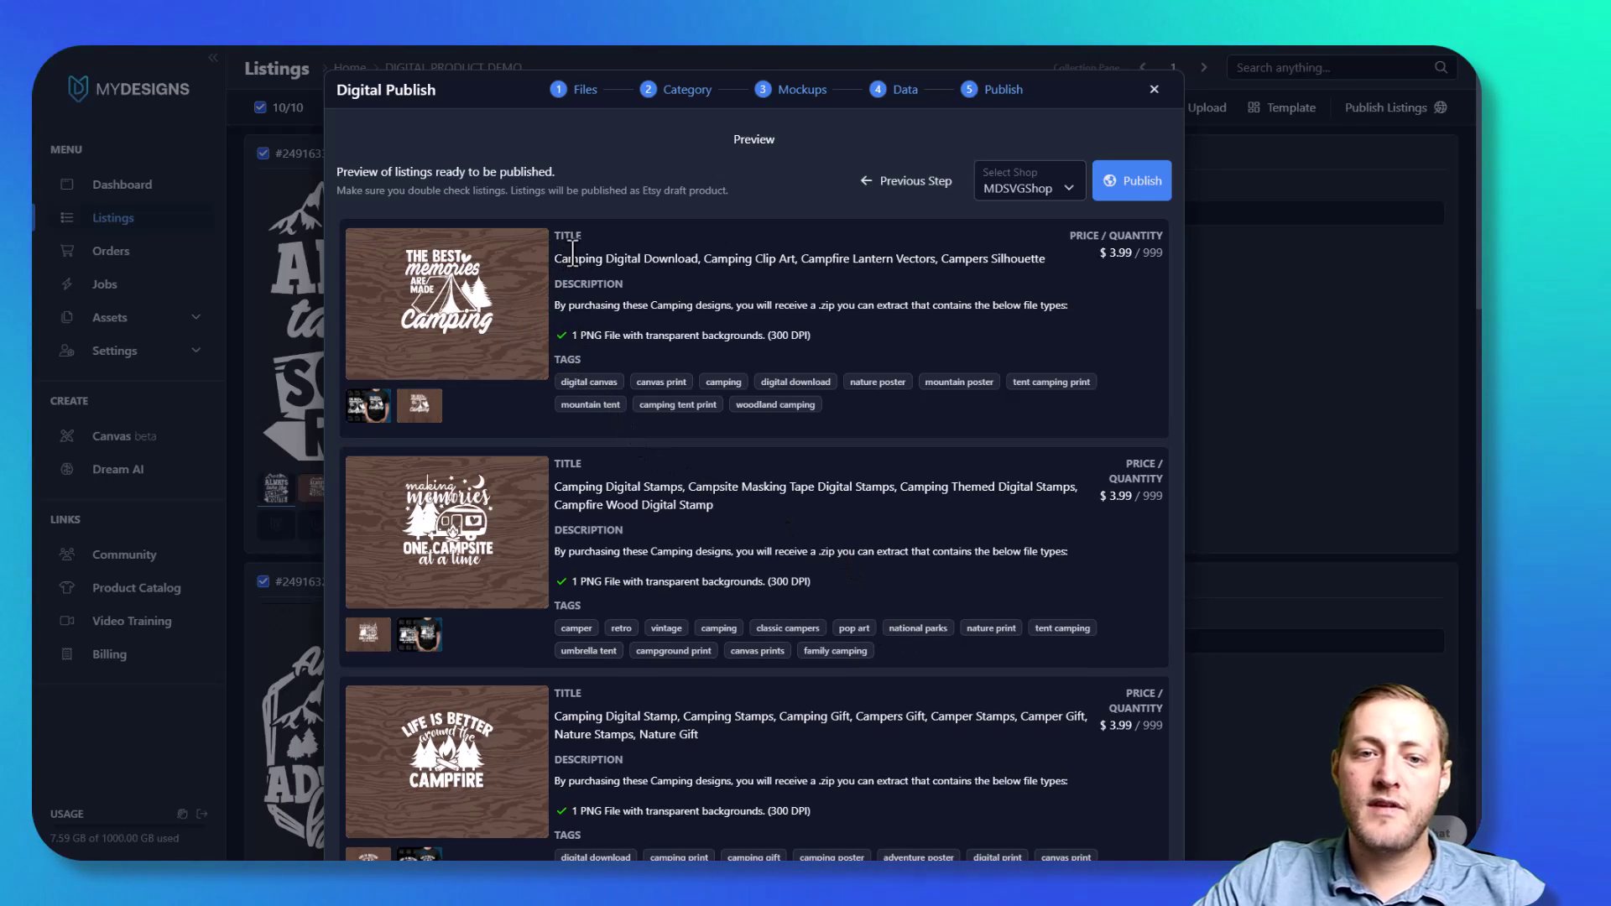
Review the previewed listings, choose MDSVGShop as the shop, and publish them
{"action": "scroll", "coordinate": [672, 310], "scroll_direction": "down", "scroll_amount": 10}
{"action": "scroll", "coordinate": [709, 323], "scroll_direction": "up", "scroll_amount": 10}
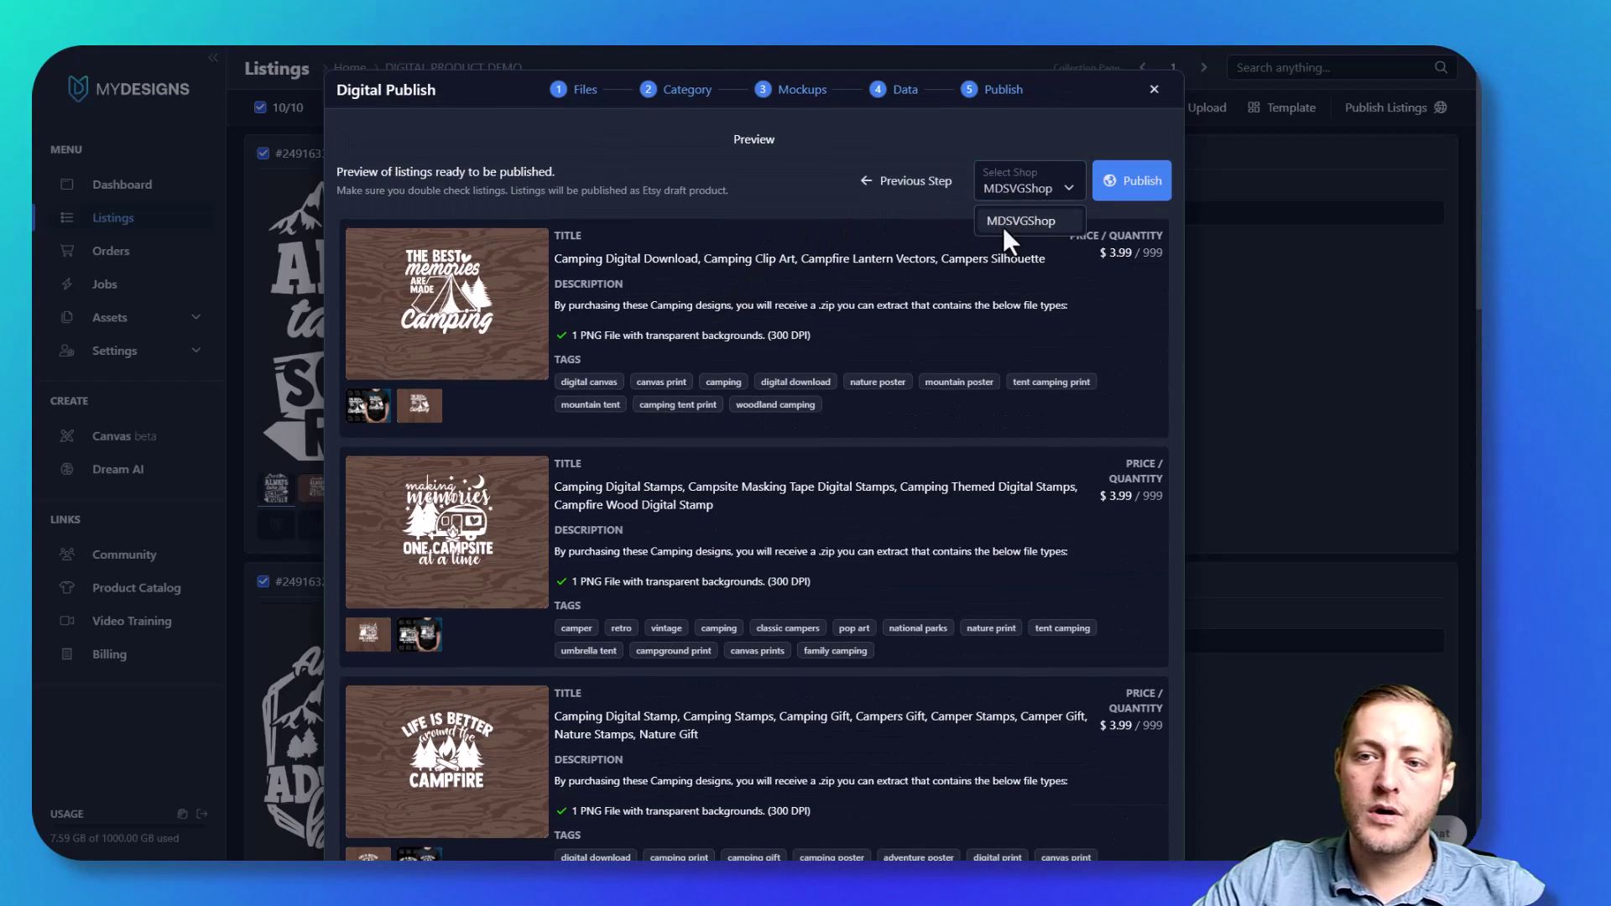
{"action": "left_click", "coordinate": [1006, 221]}
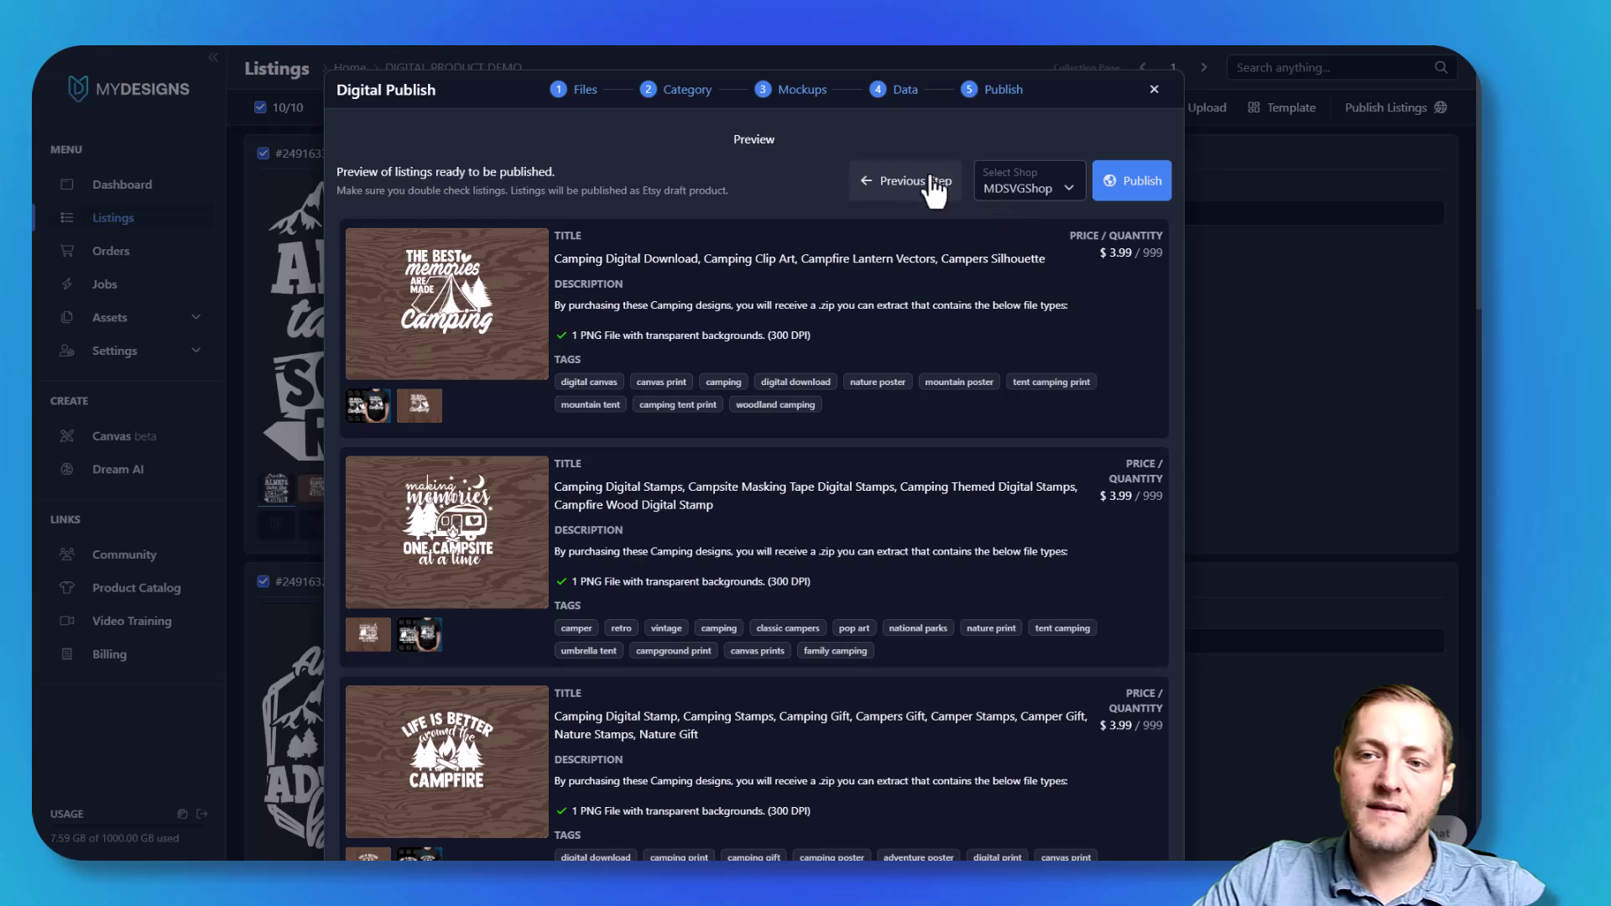
{"action": "left_click", "coordinate": [1124, 180]}
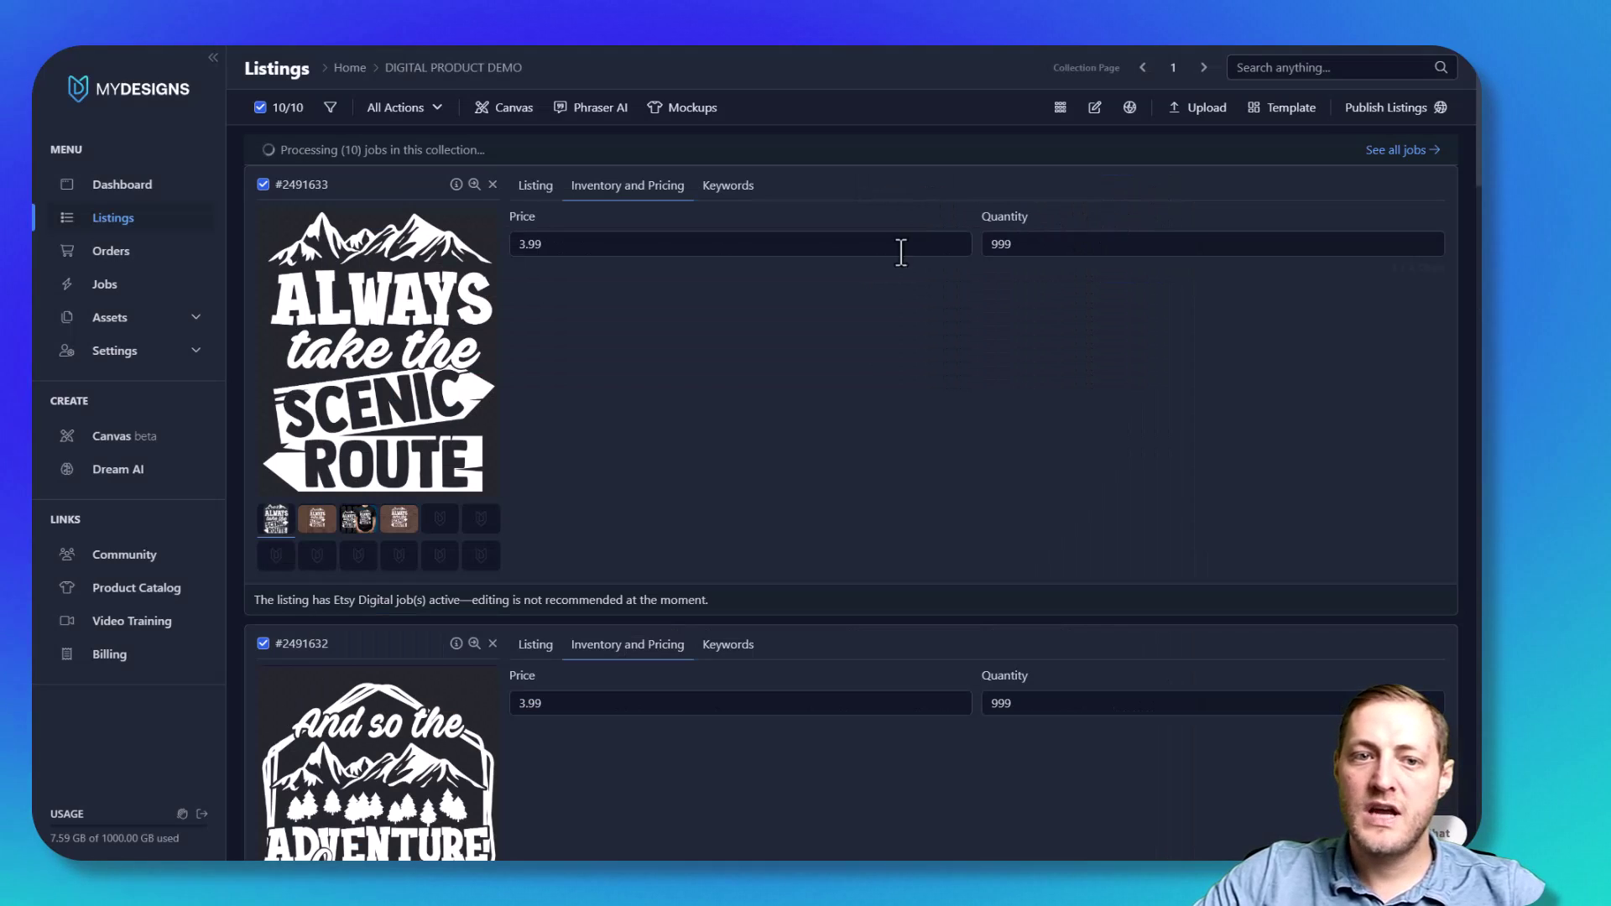
Switch to Etsy Shop Manager, filter the listings to Draft, and open the "Making memories one campsite at a time" listing
{"action": "left_click", "coordinate": [500, 149]}
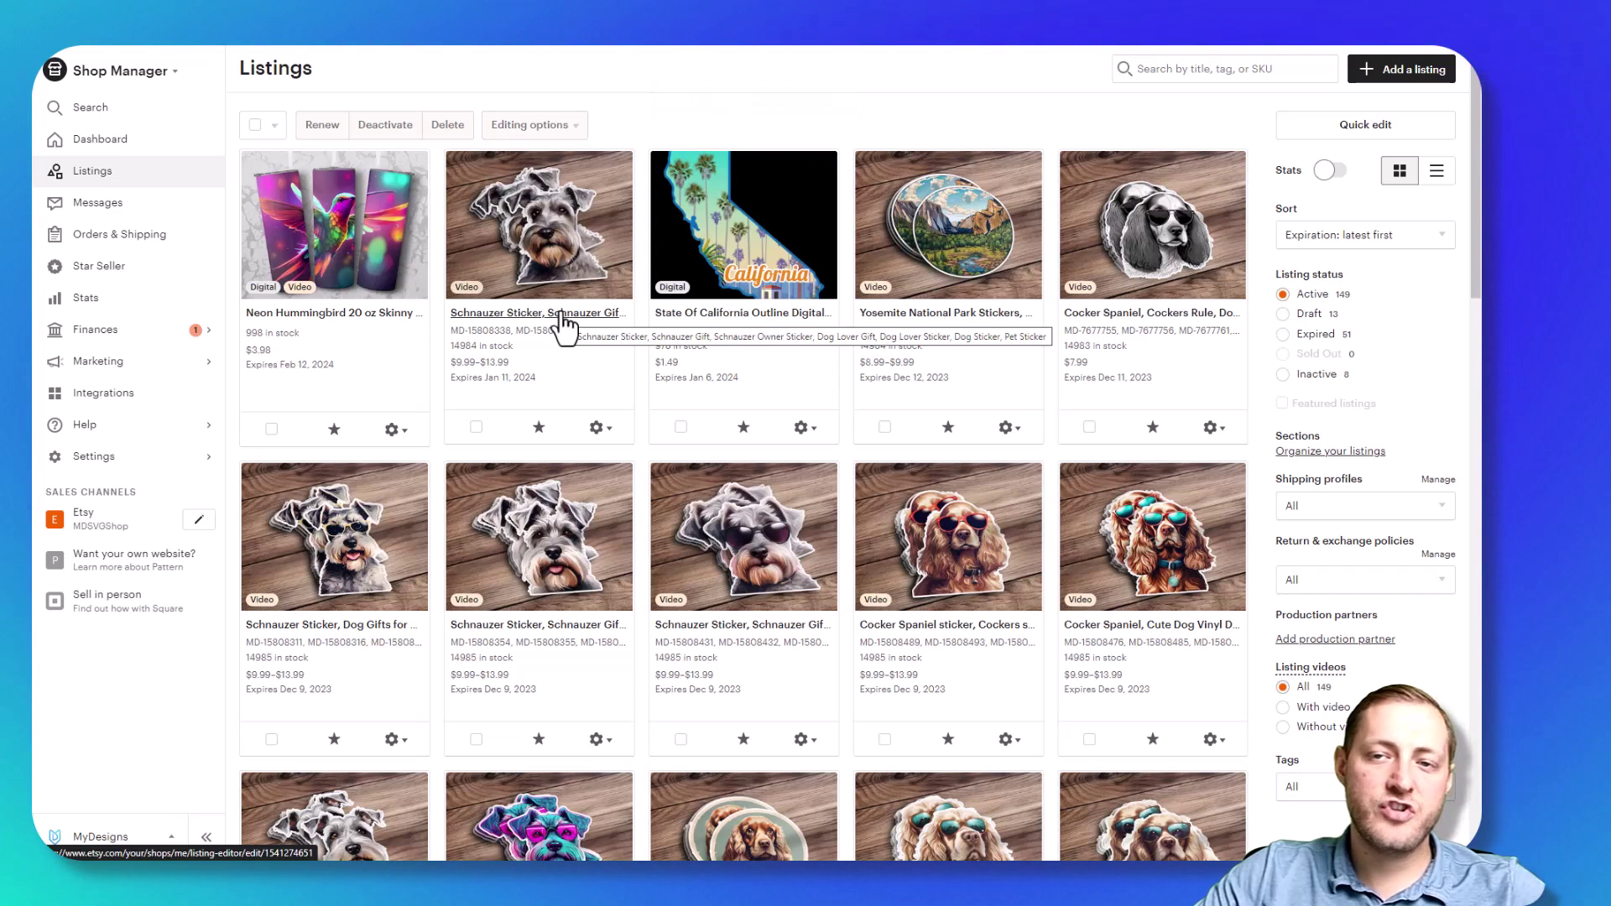
{"action": "left_click", "coordinate": [1307, 314]}
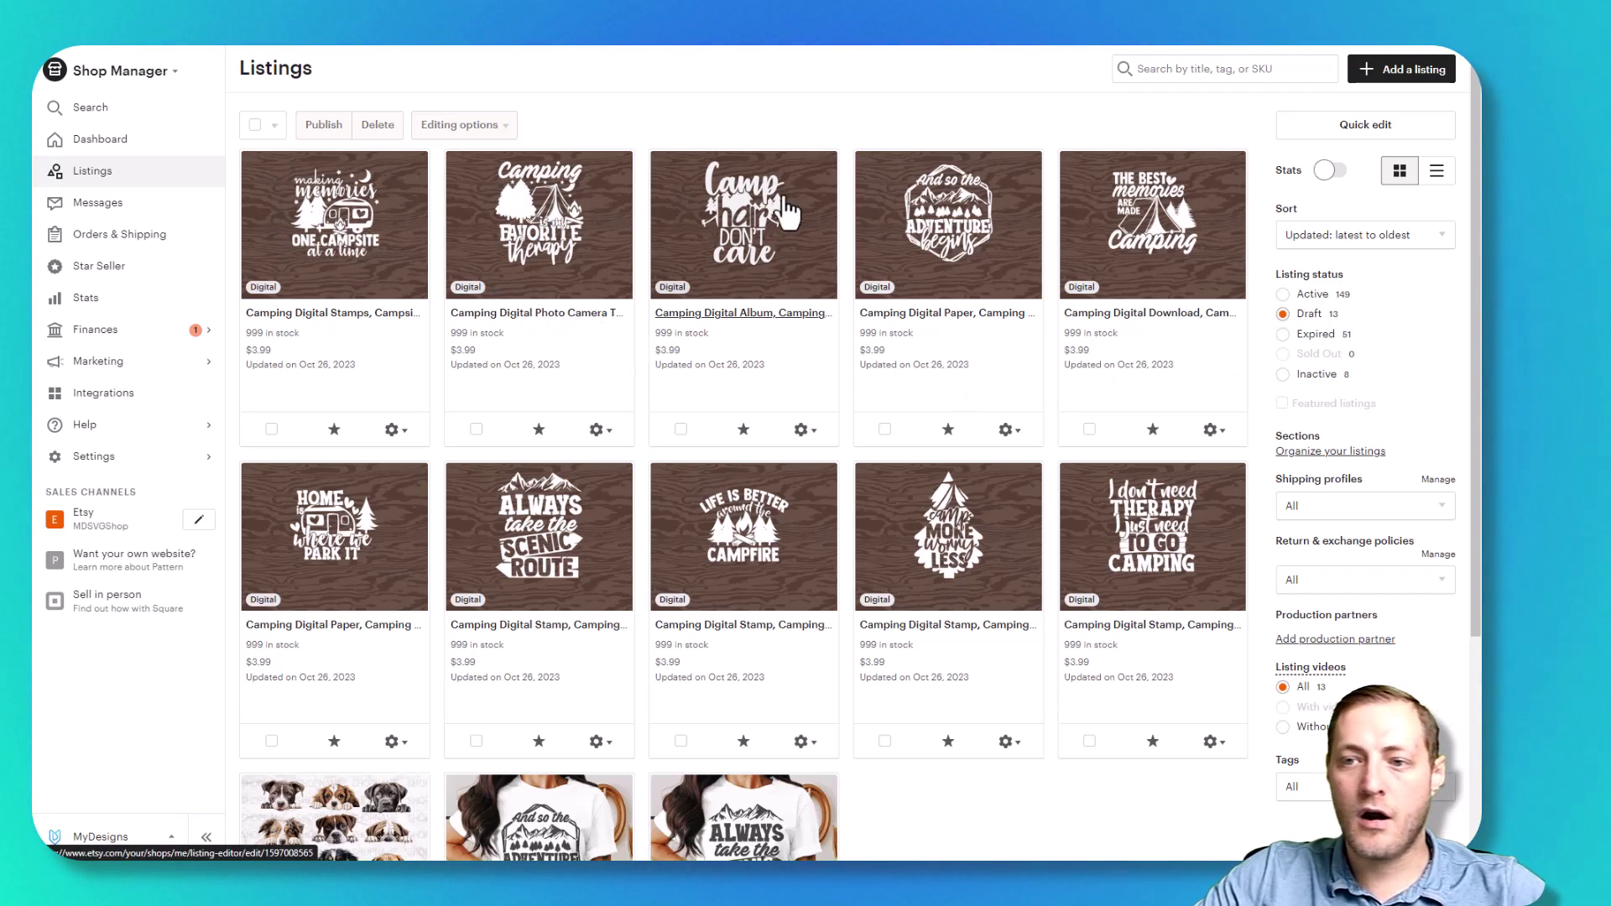
{"action": "left_click", "coordinate": [315, 318]}
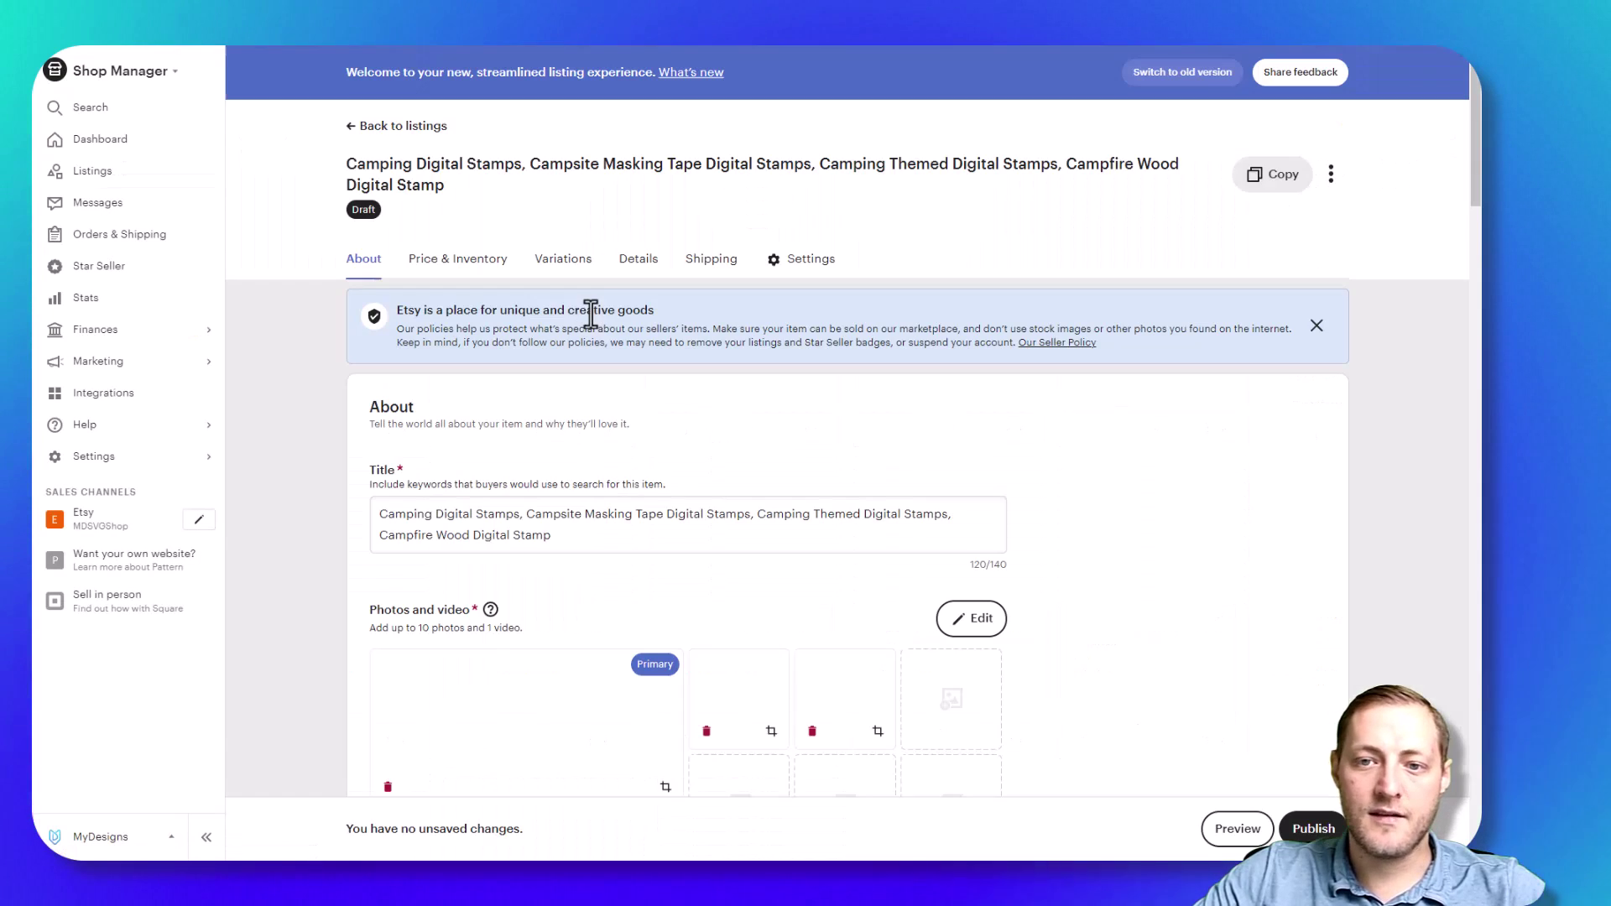
Examine the draft listing's title, photos, thumbnail, digital file Download.pdf and description
{"action": "scroll", "coordinate": [606, 406], "scroll_direction": "down", "scroll_amount": 2}
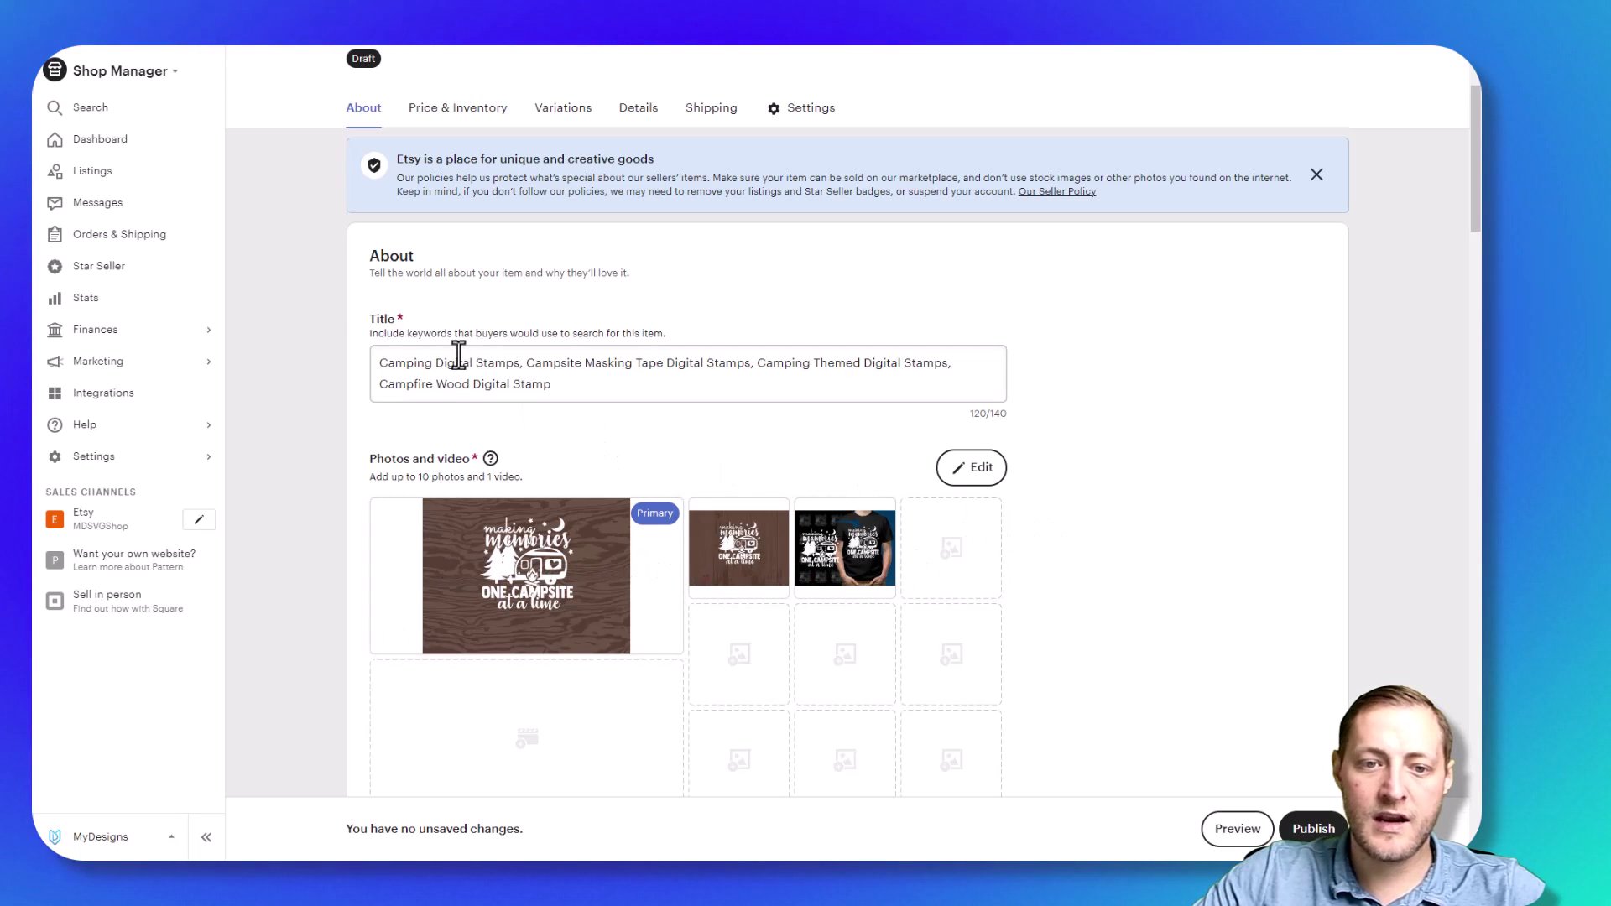
{"action": "scroll", "coordinate": [920, 378], "scroll_direction": "down", "scroll_amount": 5}
{"action": "scroll", "coordinate": [921, 377], "scroll_direction": "down", "scroll_amount": 7}
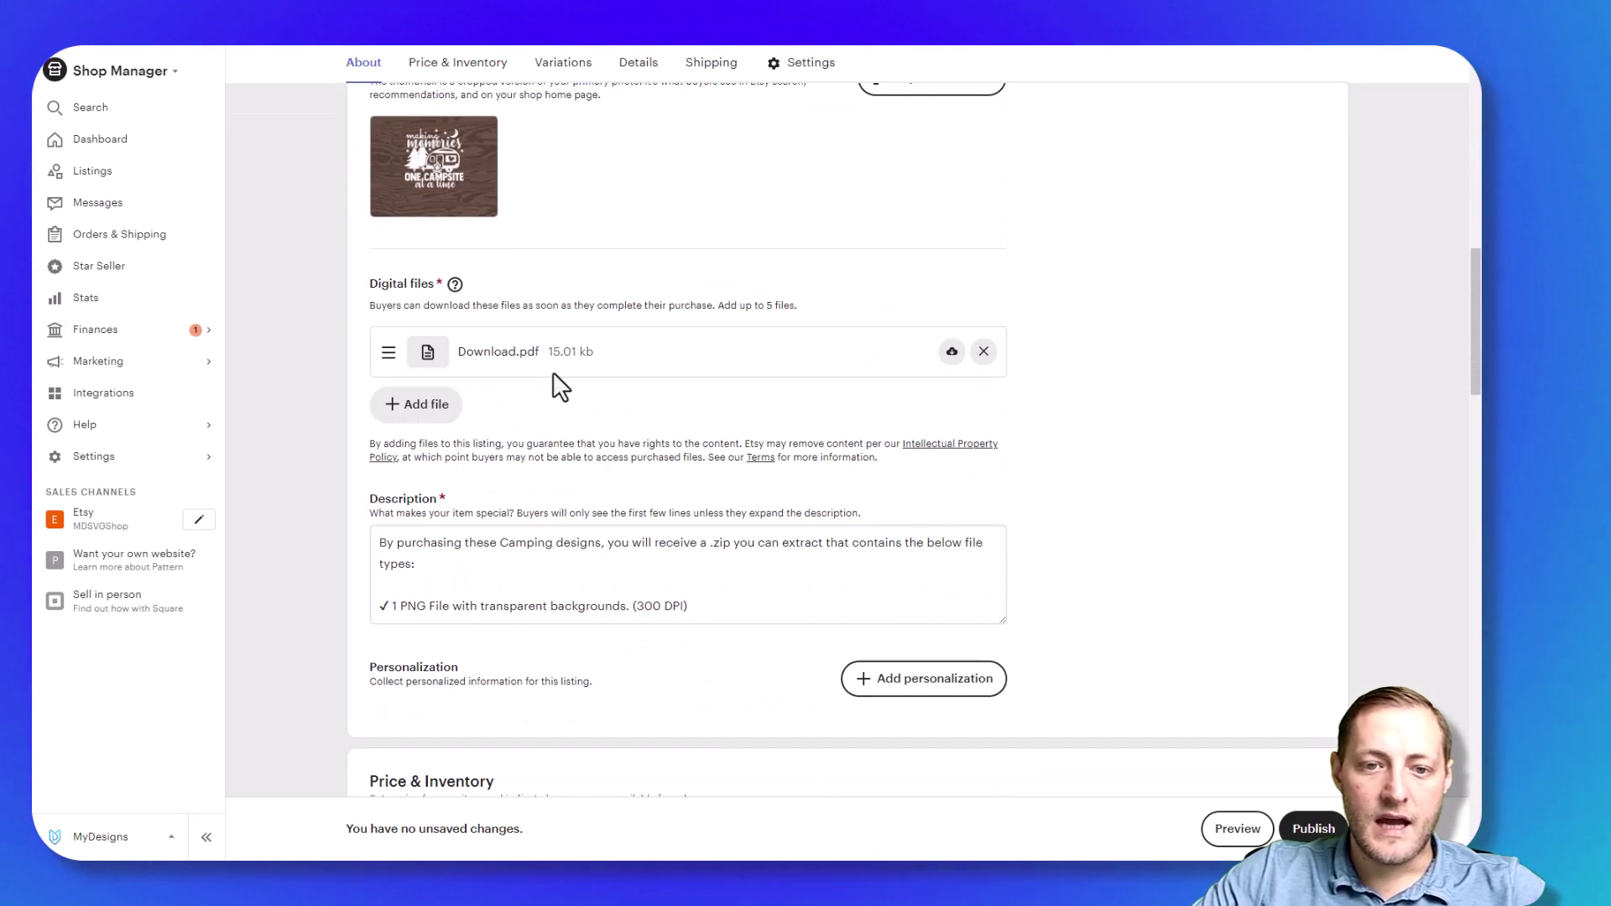
{"action": "mouse_move", "coordinate": [454, 350]}
{"action": "left_mouse_down"}
{"action": "mouse_move", "coordinate": [584, 352]}
{"action": "mouse_move", "coordinate": [472, 351]}
{"action": "left_mouse_up"}
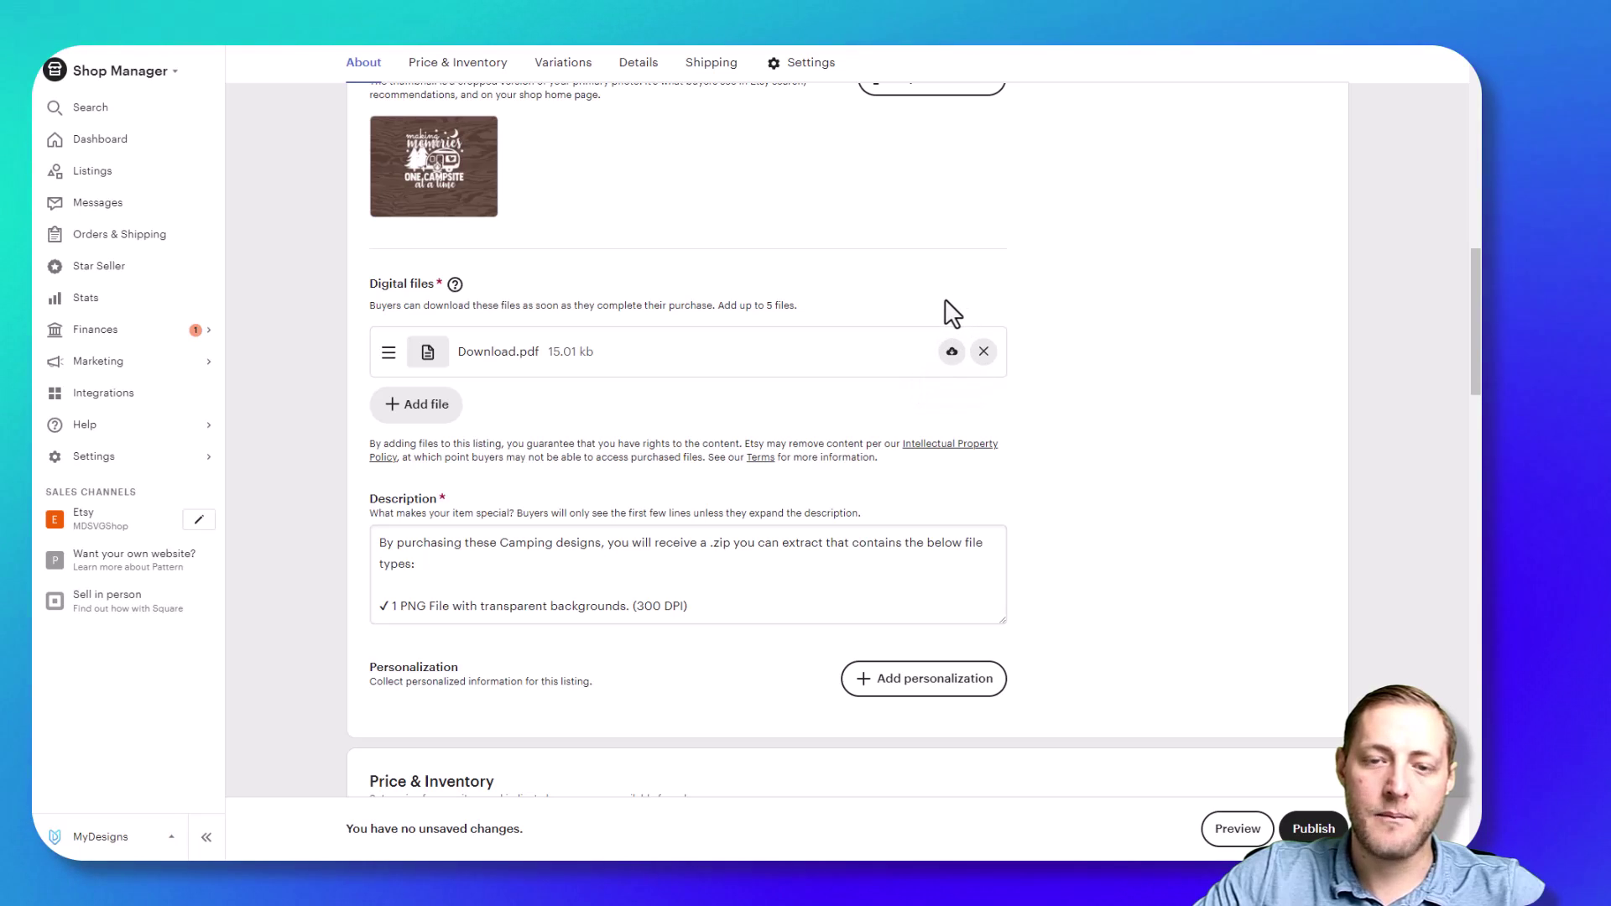
{"action": "scroll", "coordinate": [935, 319], "scroll_direction": "up", "scroll_amount": 6}
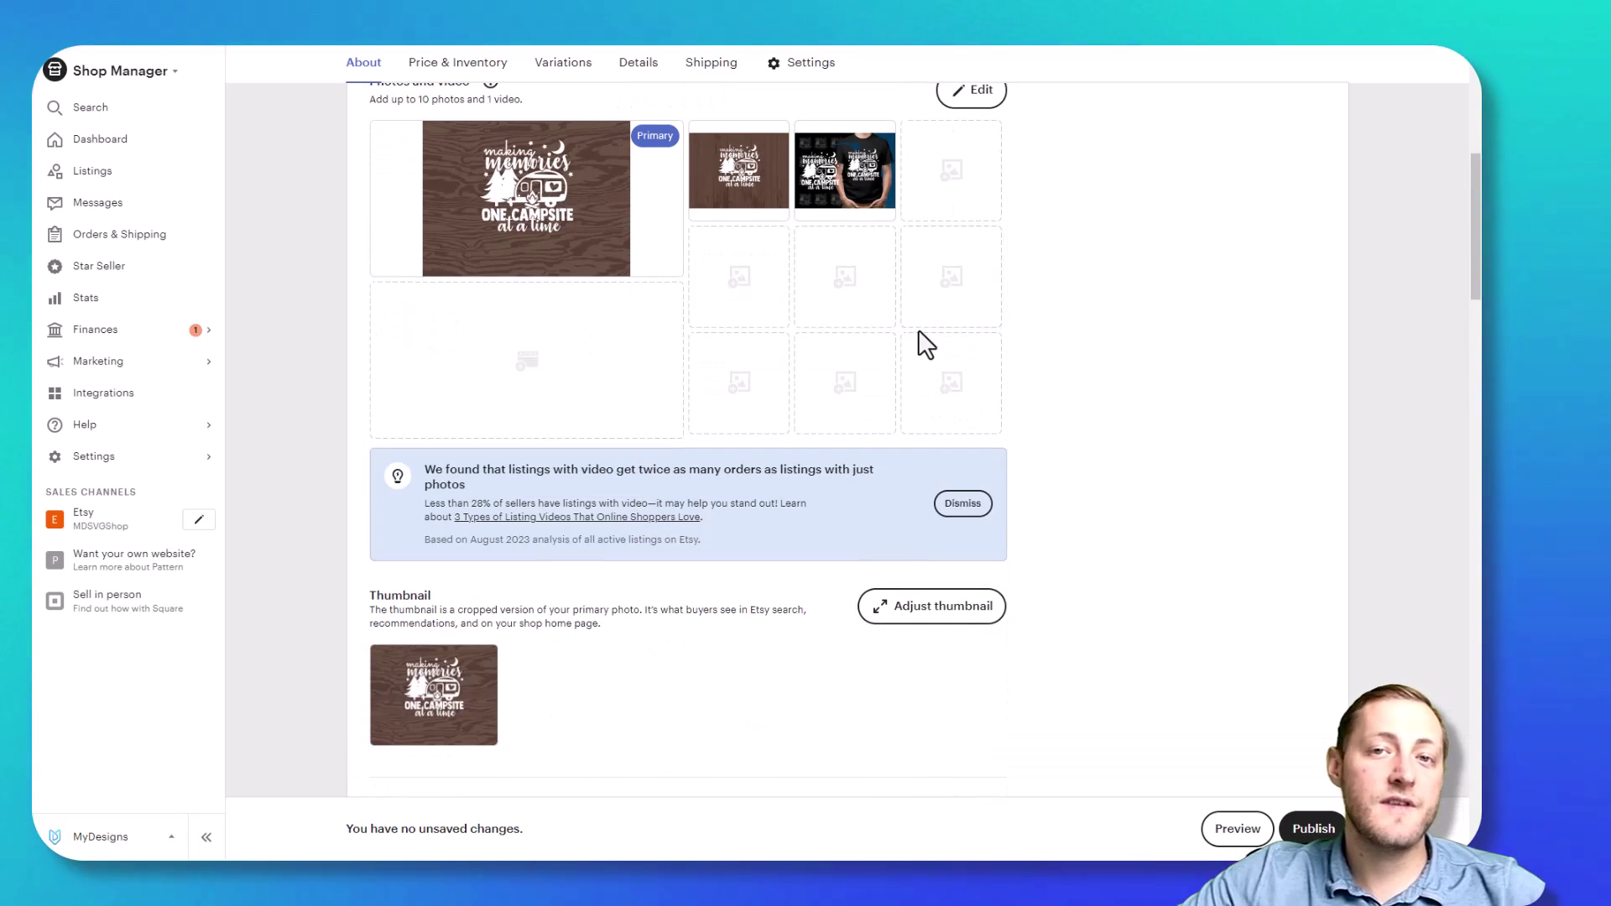